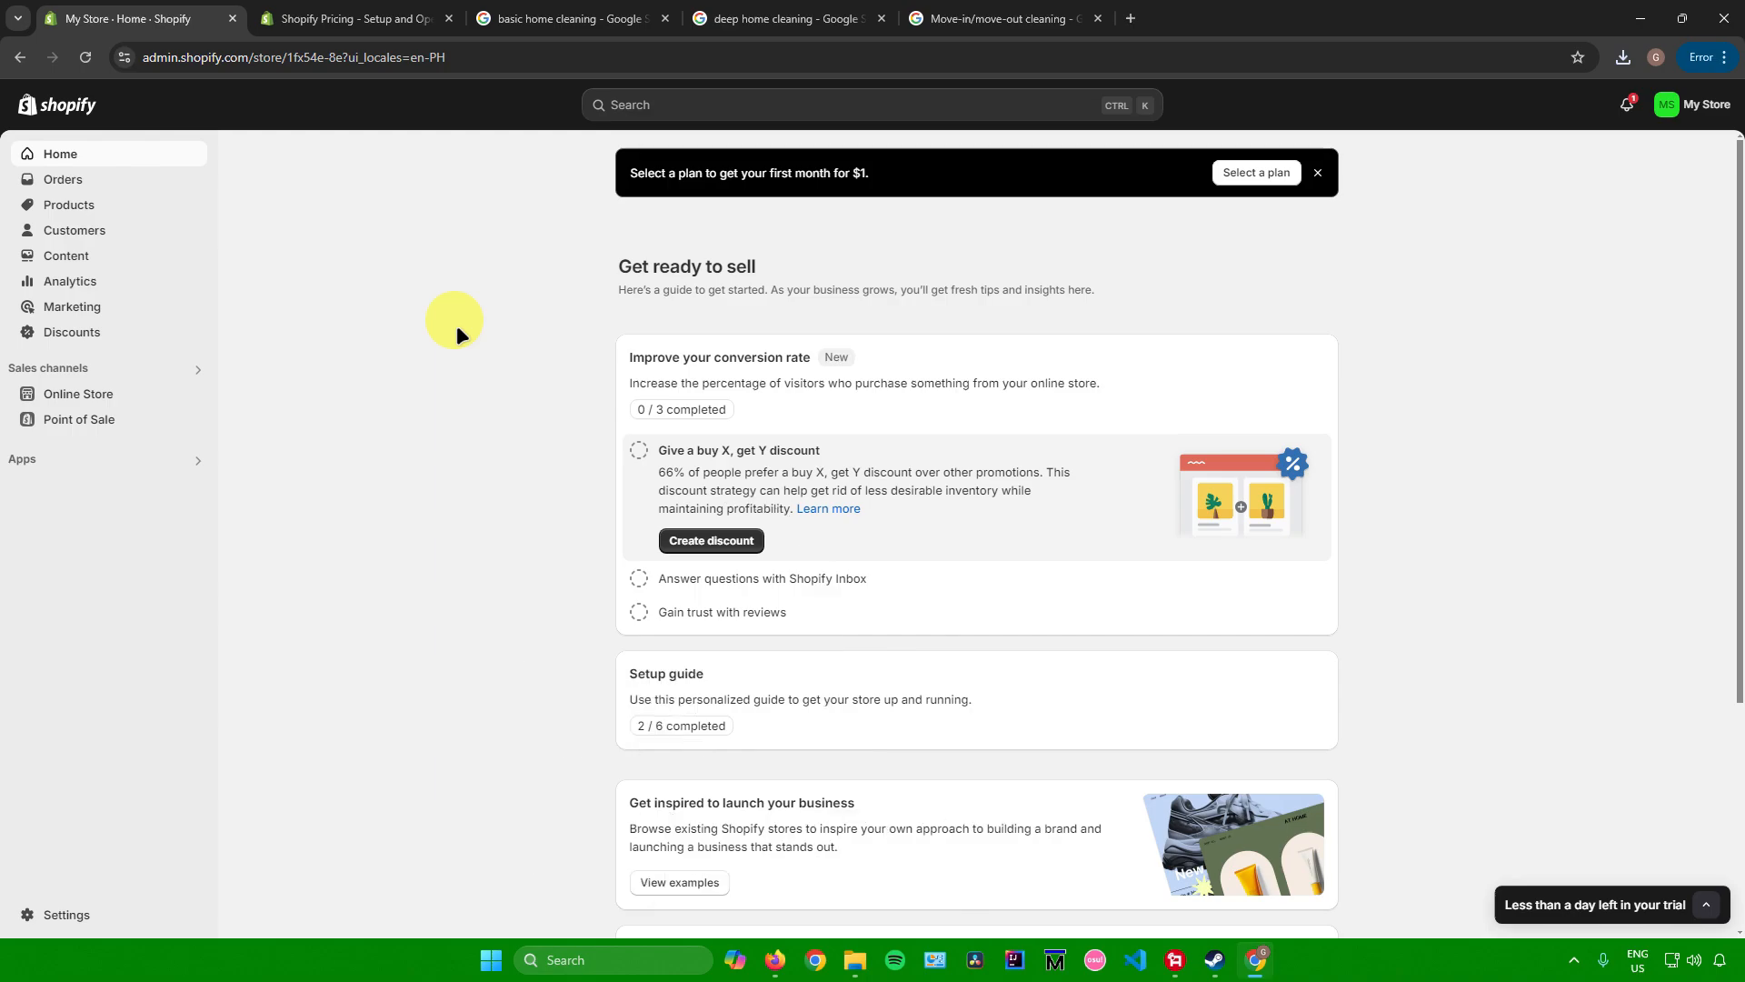
# Step: Compare the yearly-billed monthly prices of the Basic, Shopify and Advanced plans on the Shopify pricing page
pyautogui.scroll(-1, 438, 473)
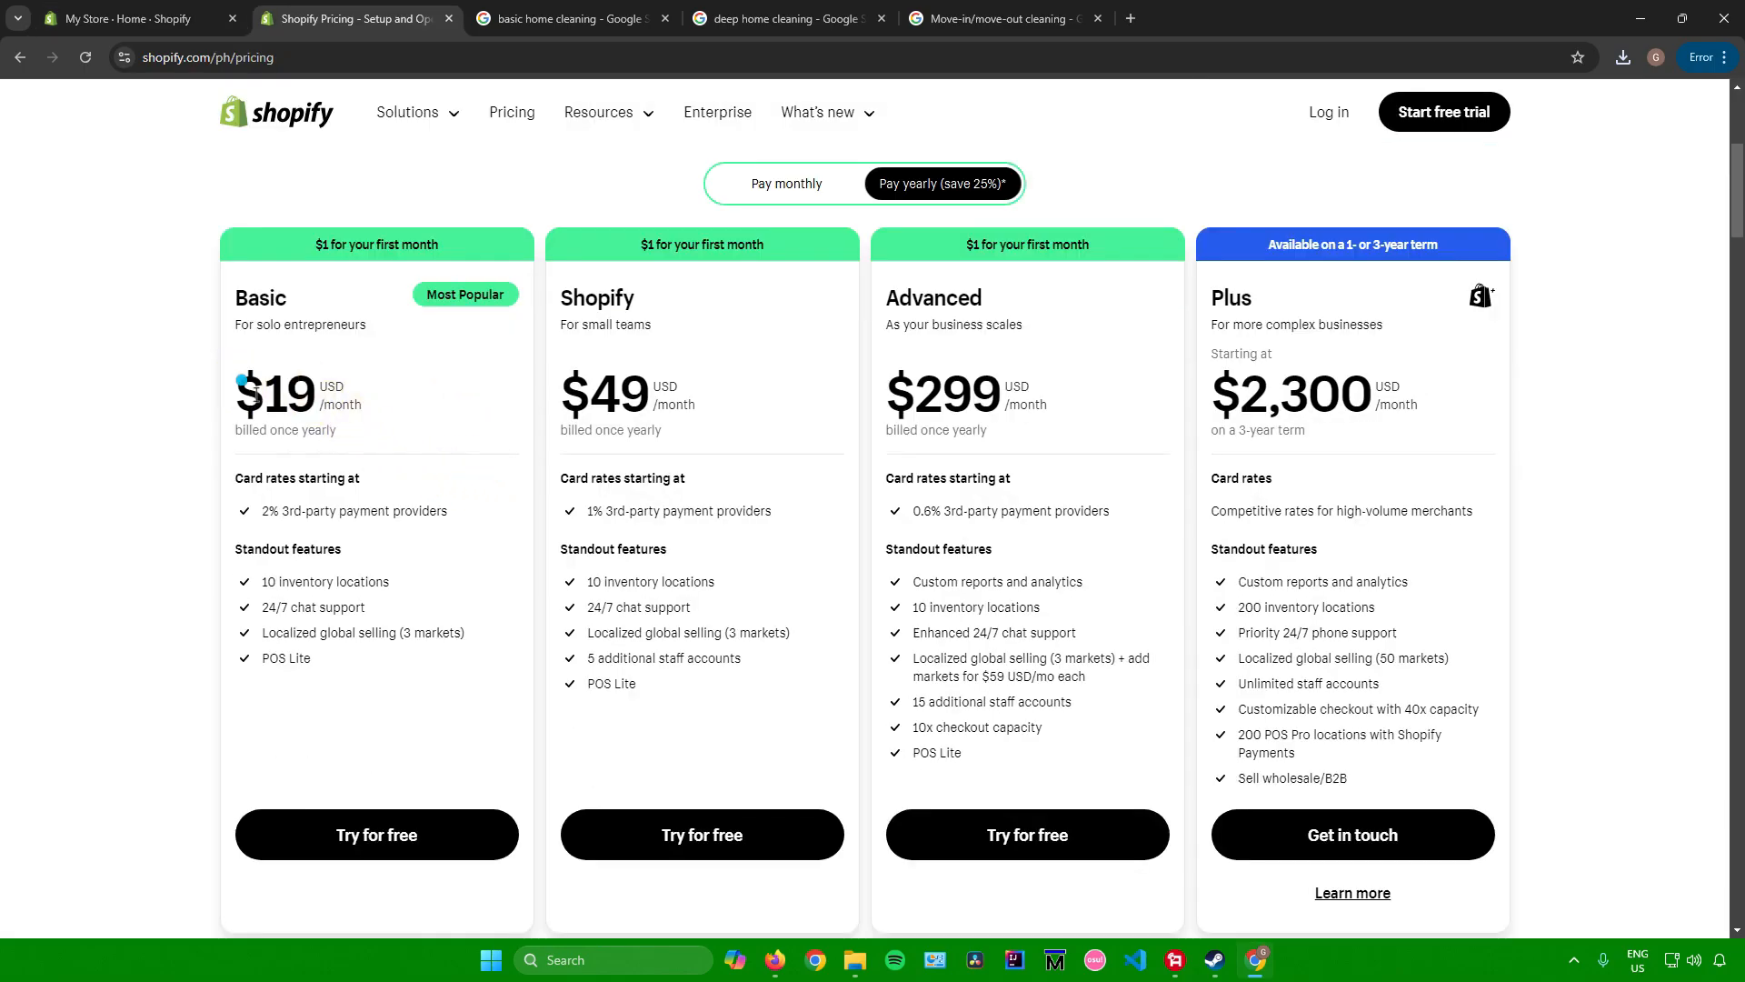
pyautogui.moveTo(258, 395); pyautogui.dragTo(349, 406)
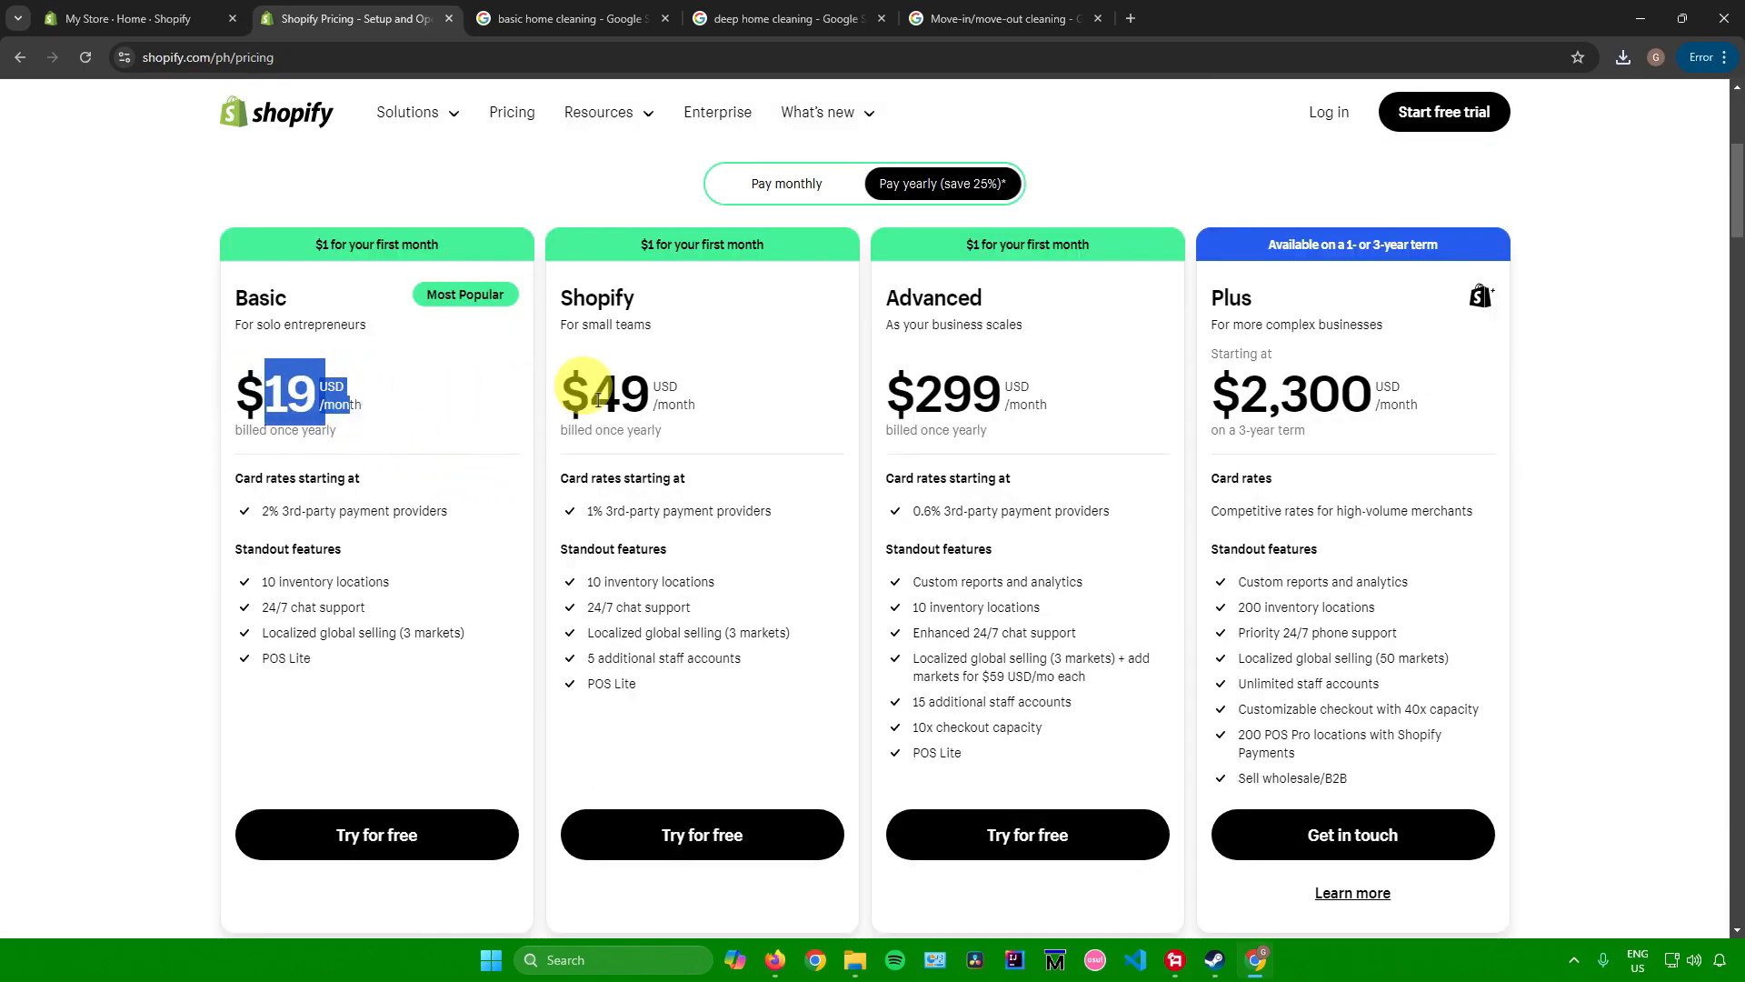
pyautogui.doubleClick(598, 400)
pyautogui.moveTo(248, 297); pyautogui.dragTo(295, 299)
pyautogui.moveTo(560, 298); pyautogui.dragTo(639, 299)
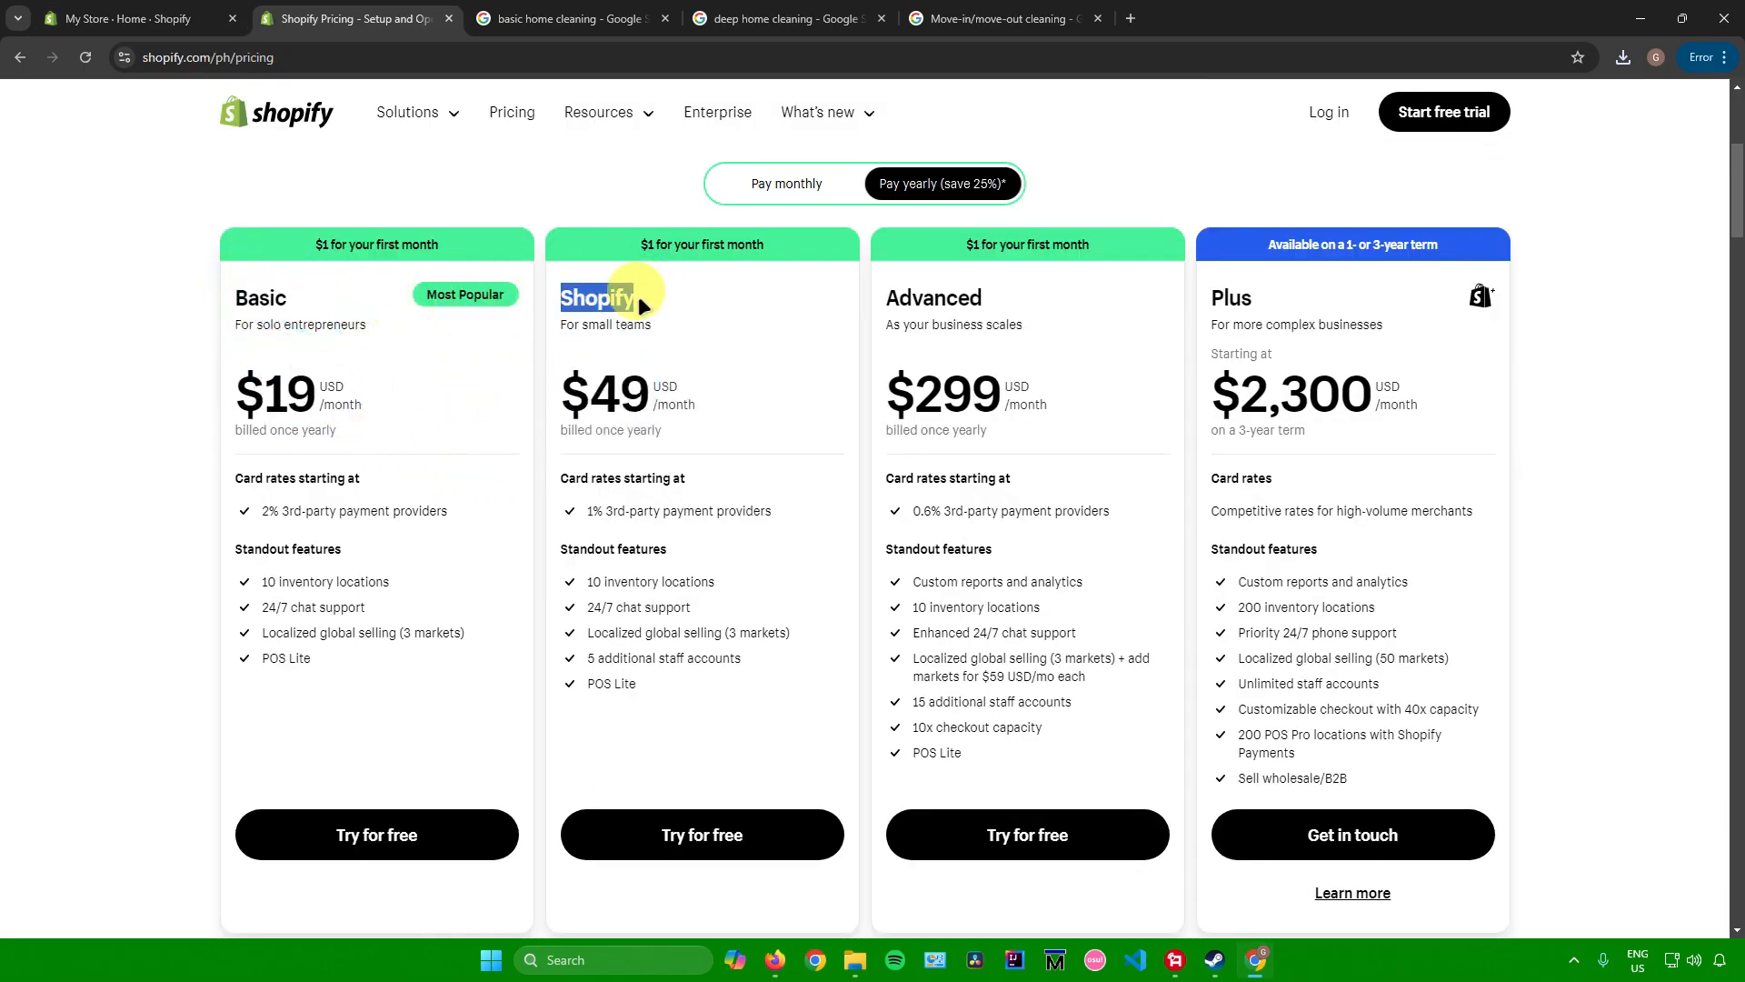
pyautogui.moveTo(880, 298); pyautogui.dragTo(995, 308)
pyautogui.scroll(-1, 273, 346)
pyautogui.click(257, 306)
pyautogui.moveTo(257, 306); pyautogui.dragTo(349, 300)
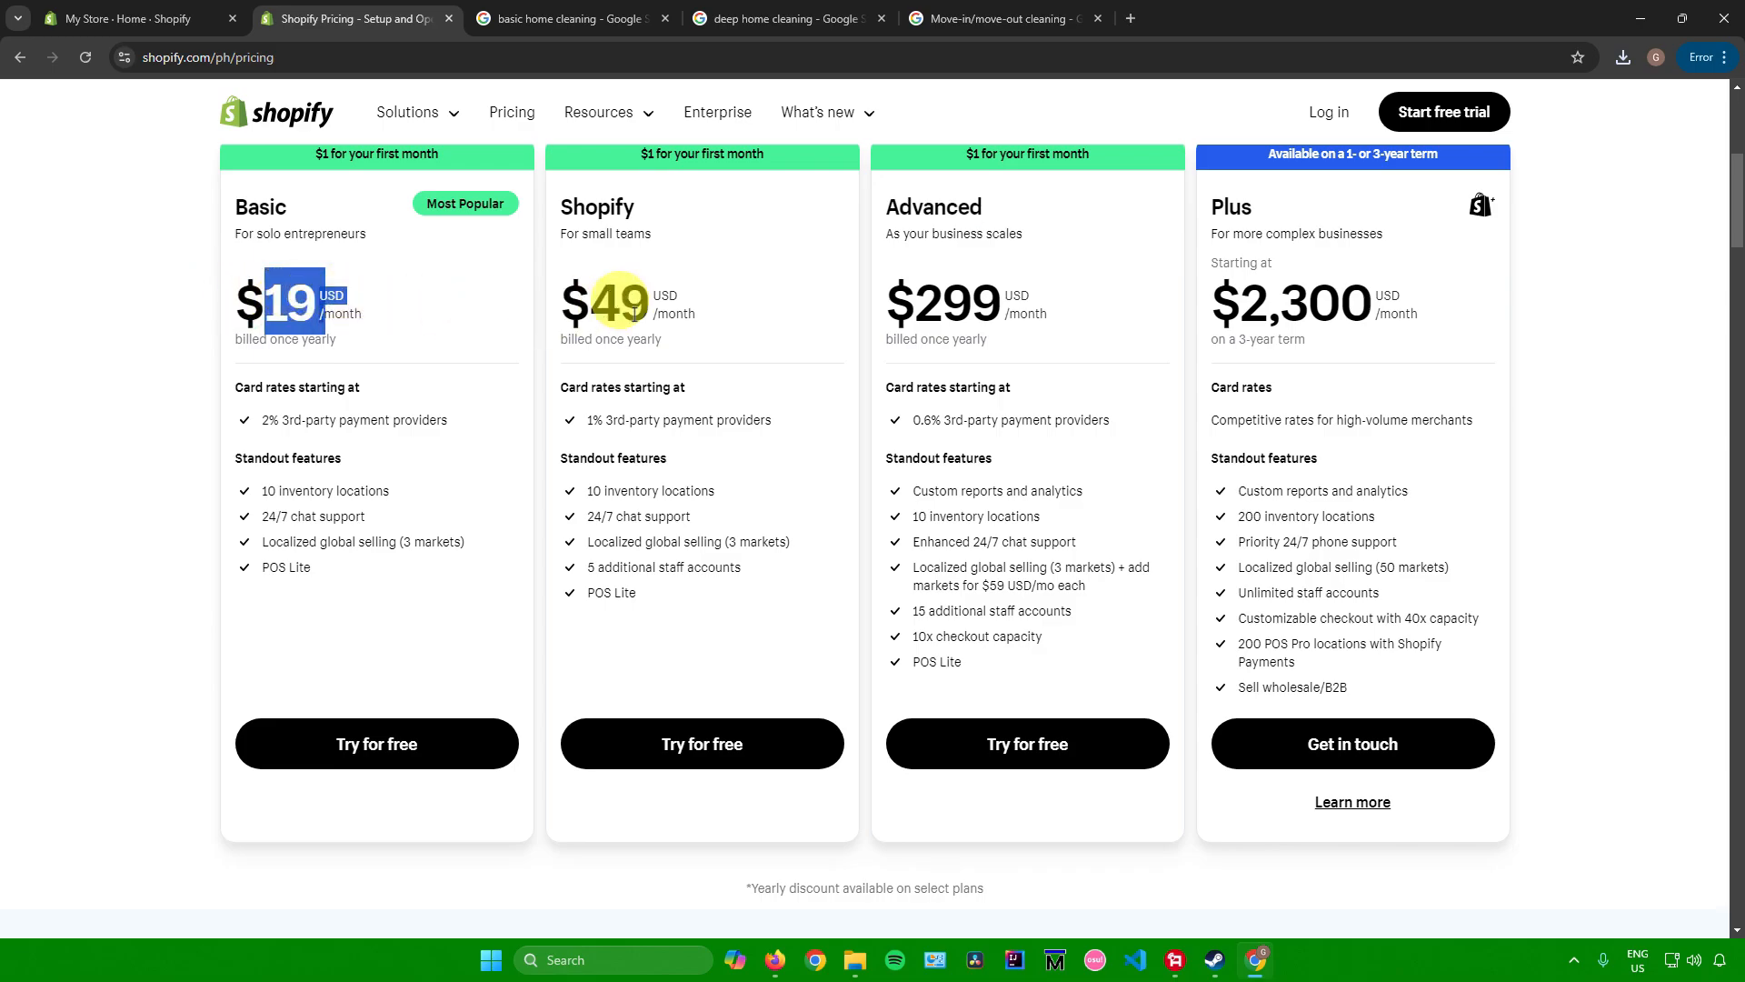
pyautogui.moveTo(586, 299); pyautogui.dragTo(651, 302)
pyautogui.moveTo(914, 304); pyautogui.dragTo(995, 309)
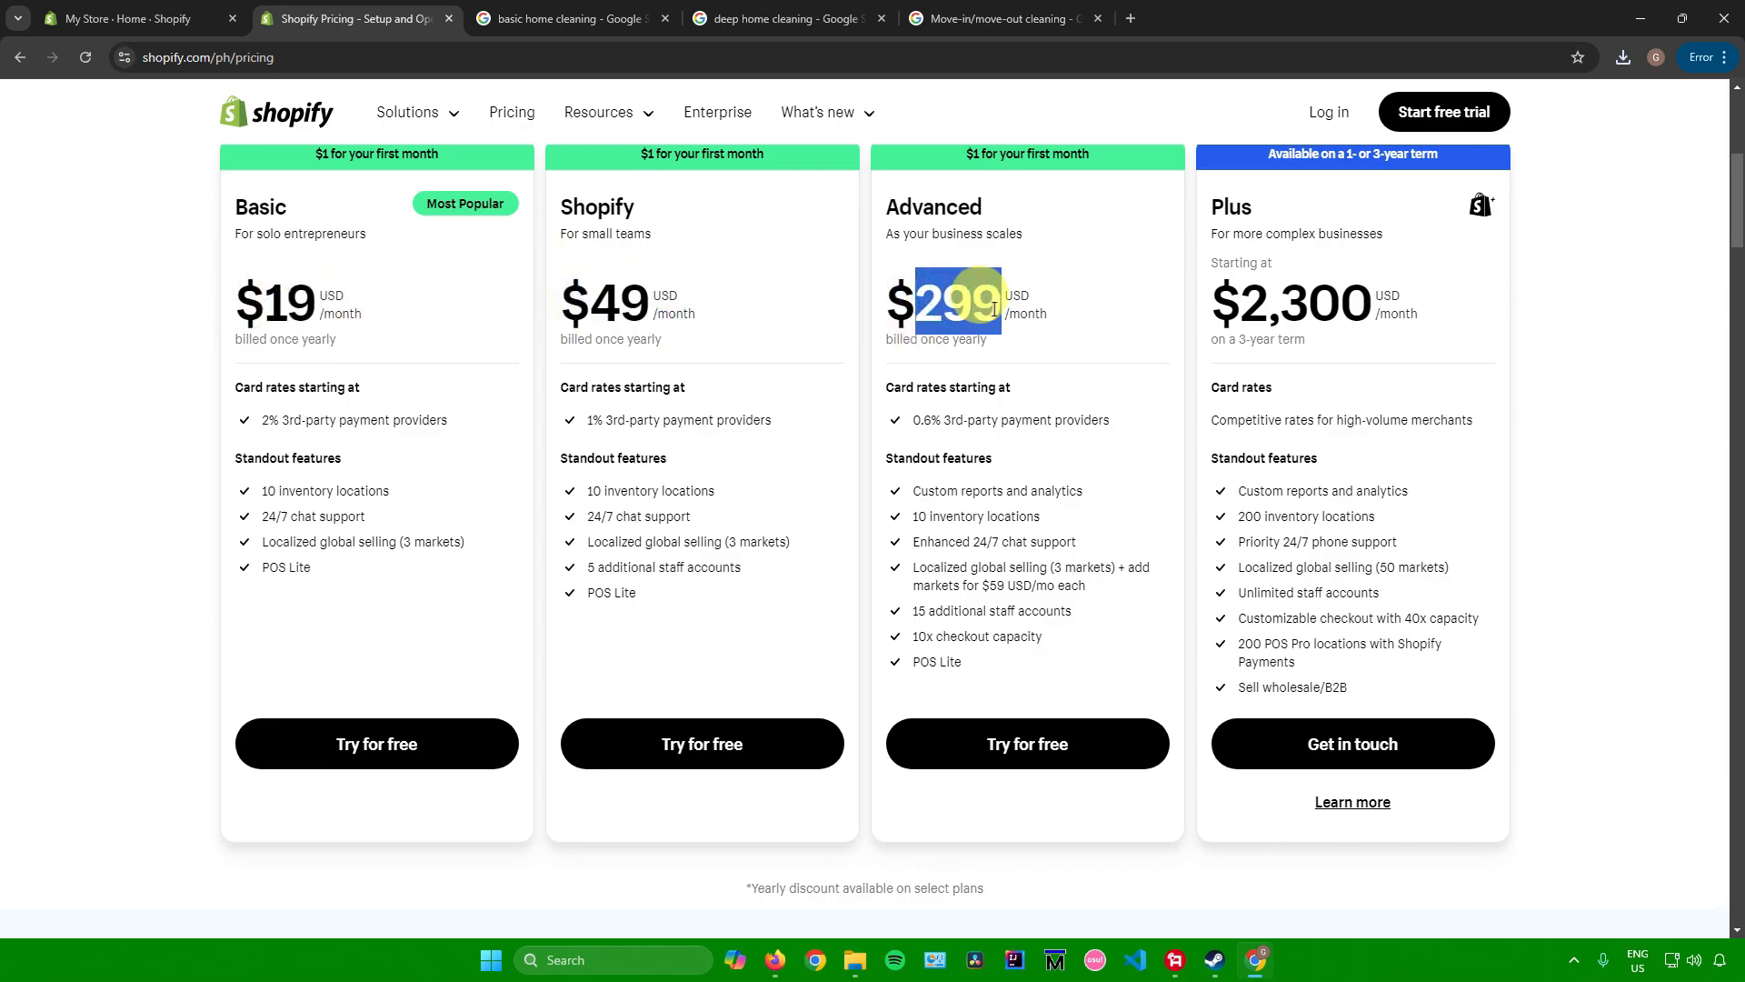
# Step: Start a new product in the store admin and title it Basic Home Cleaning
pyautogui.click(175, 20)
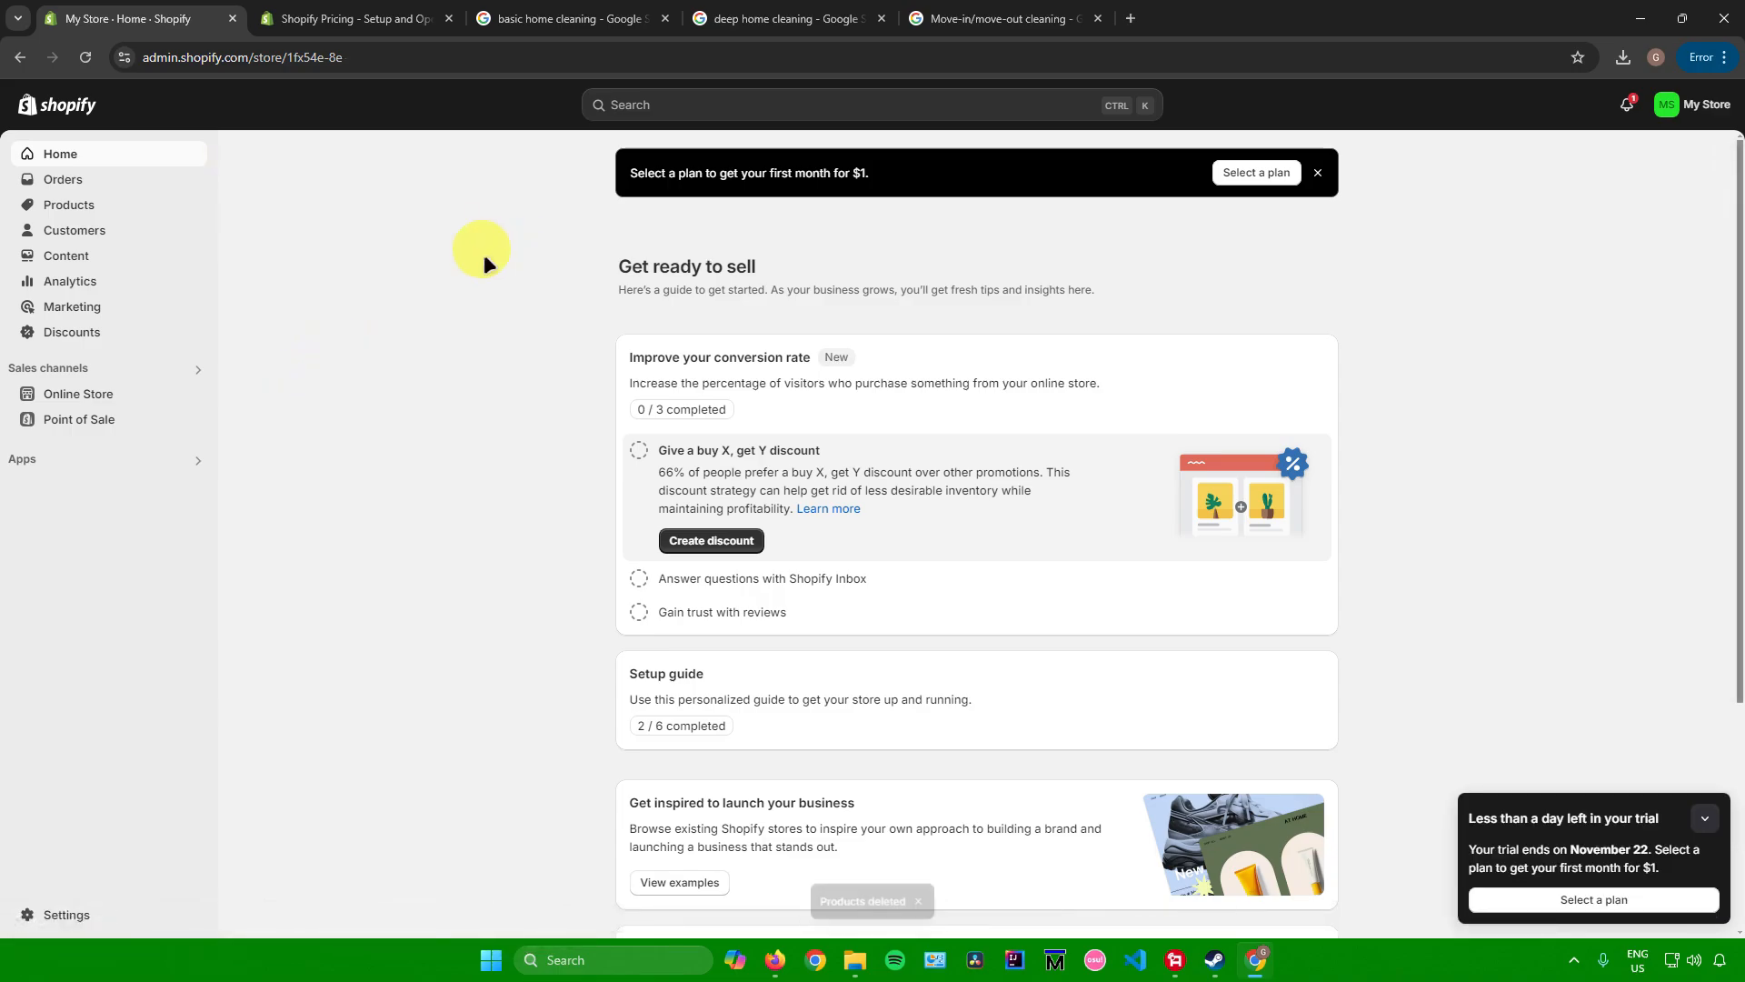
pyautogui.click(120, 214)
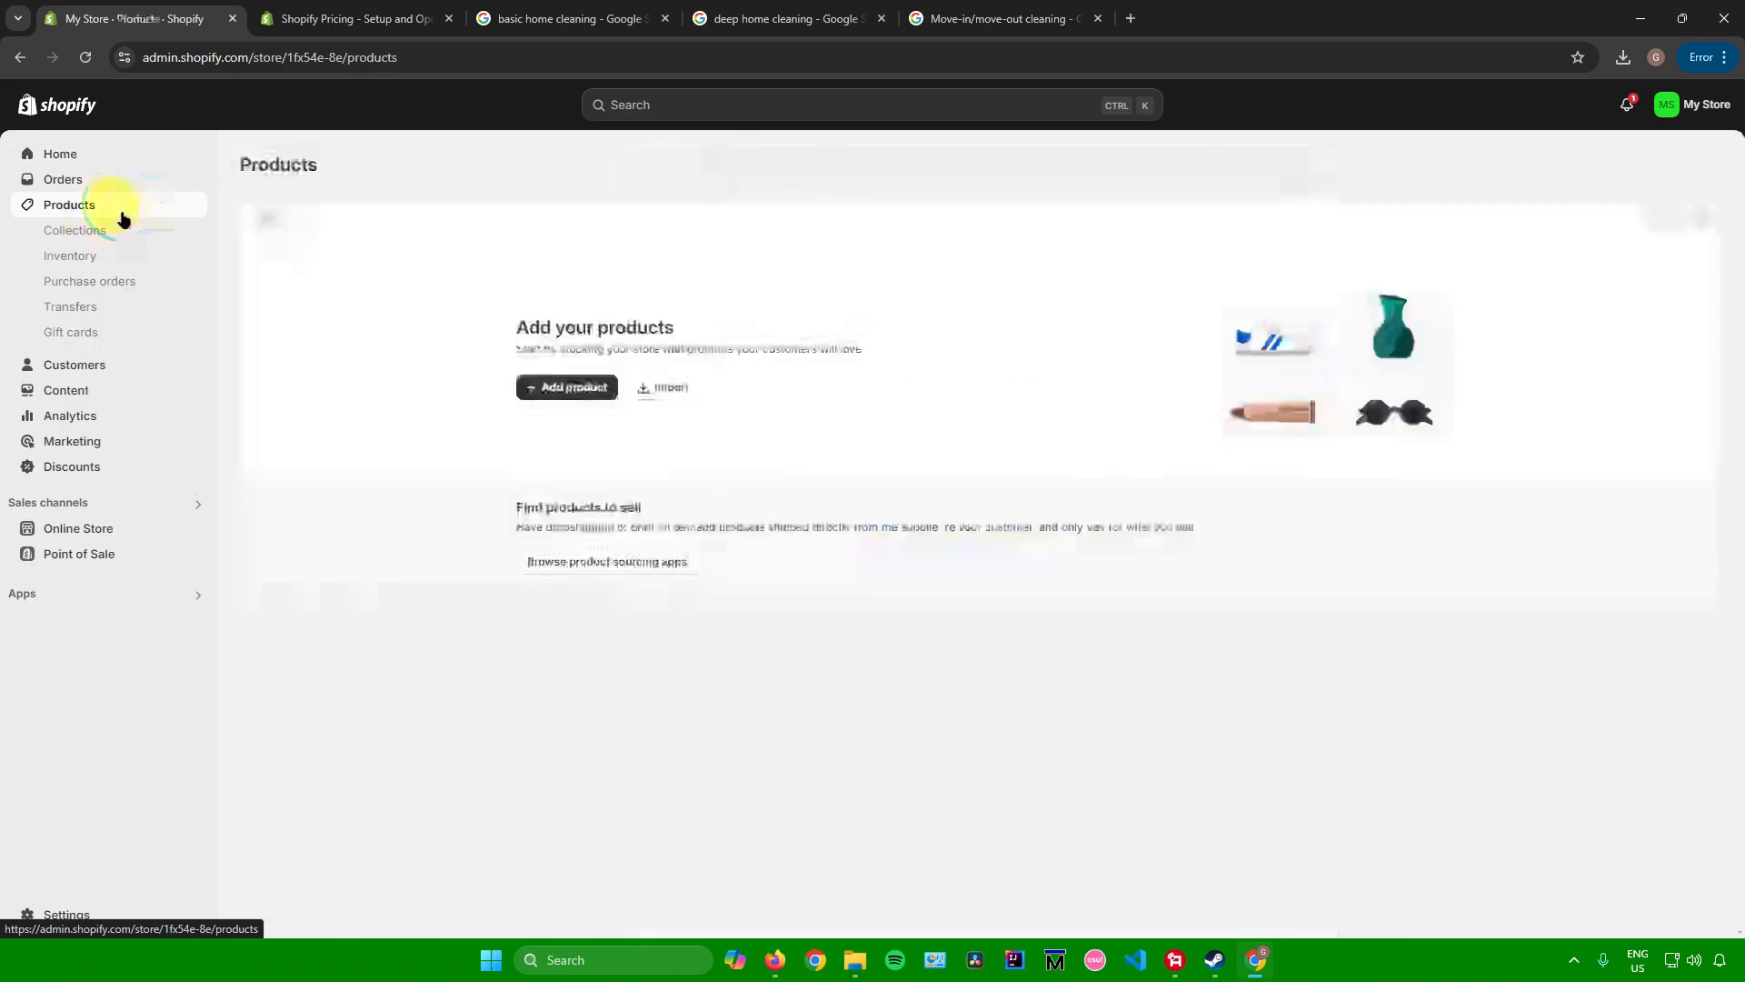
pyautogui.click(558, 386)
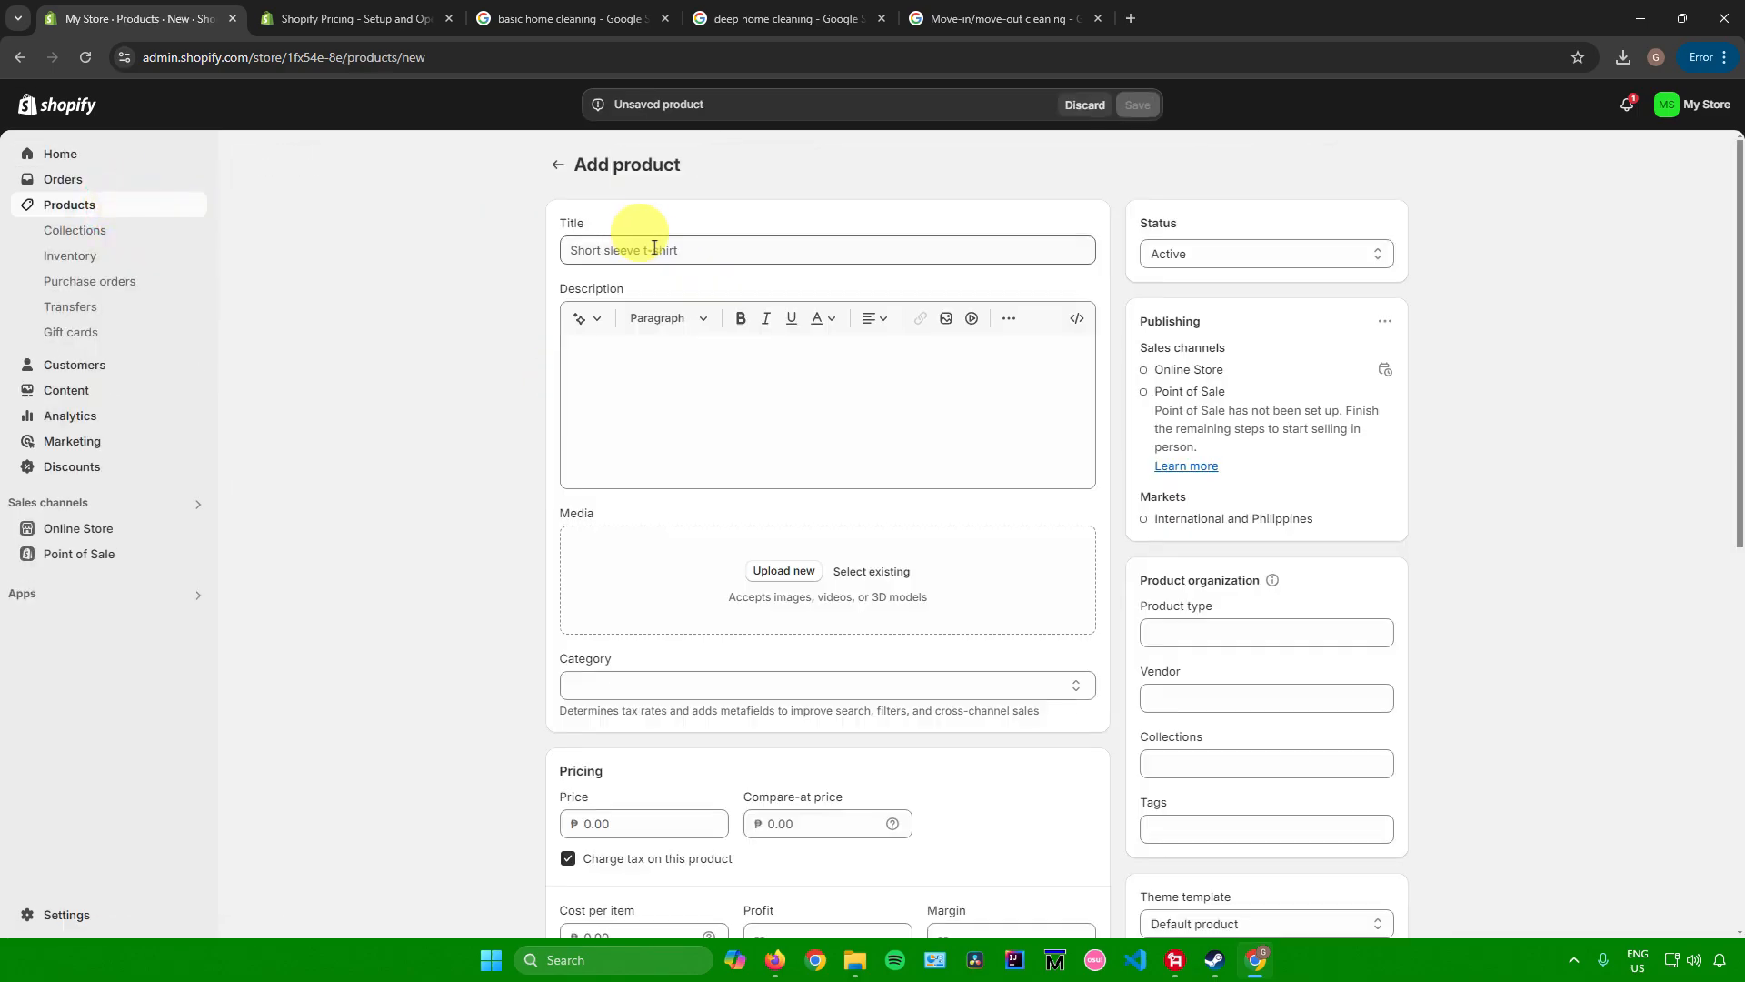
pyautogui.click(647, 241)
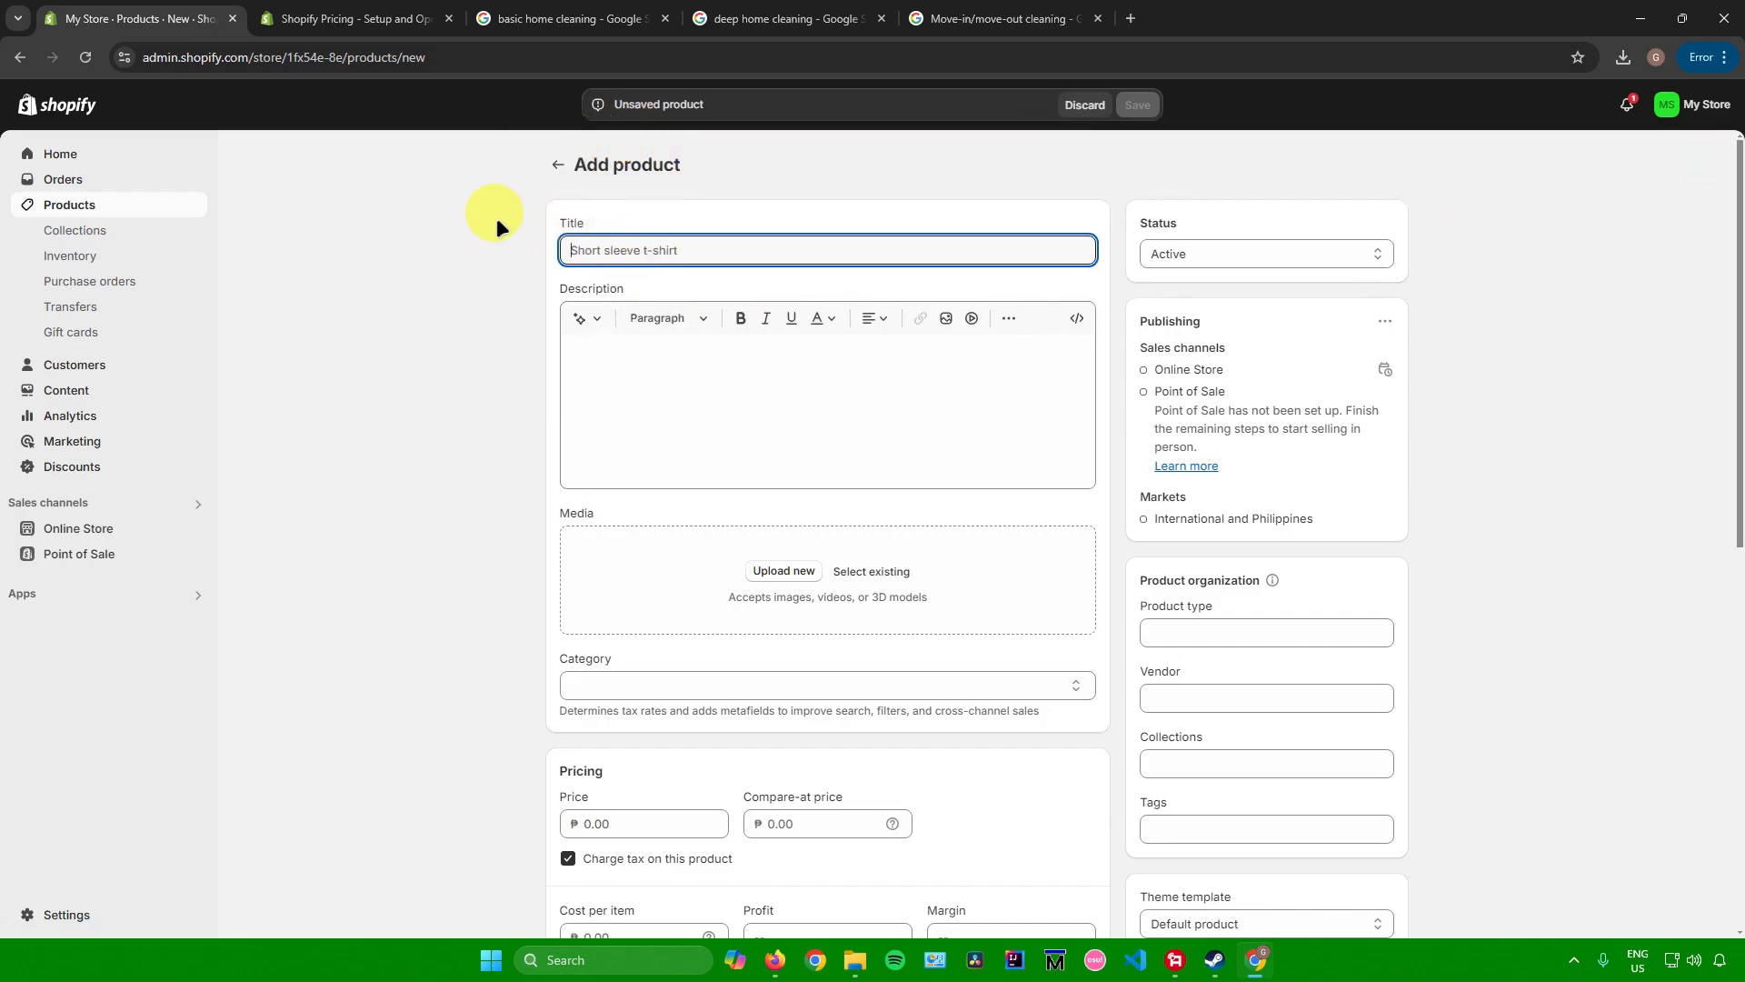
pyautogui.write('Basic Home Cl')
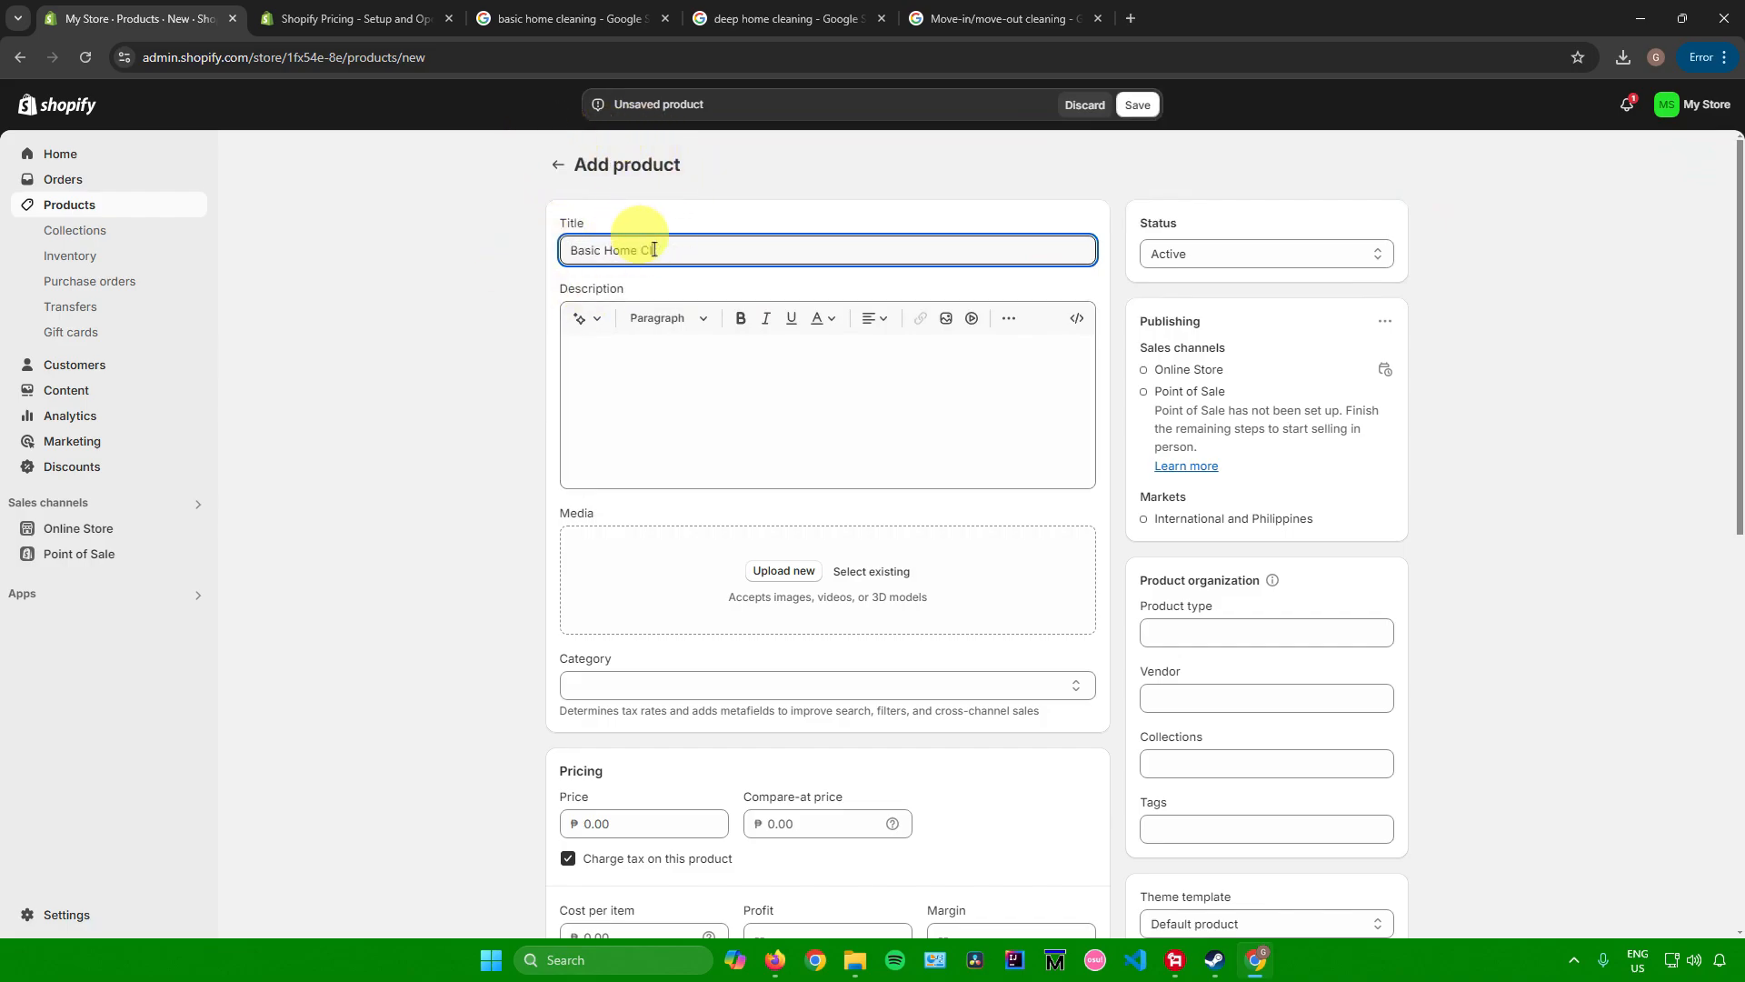
pyautogui.press('Tab')
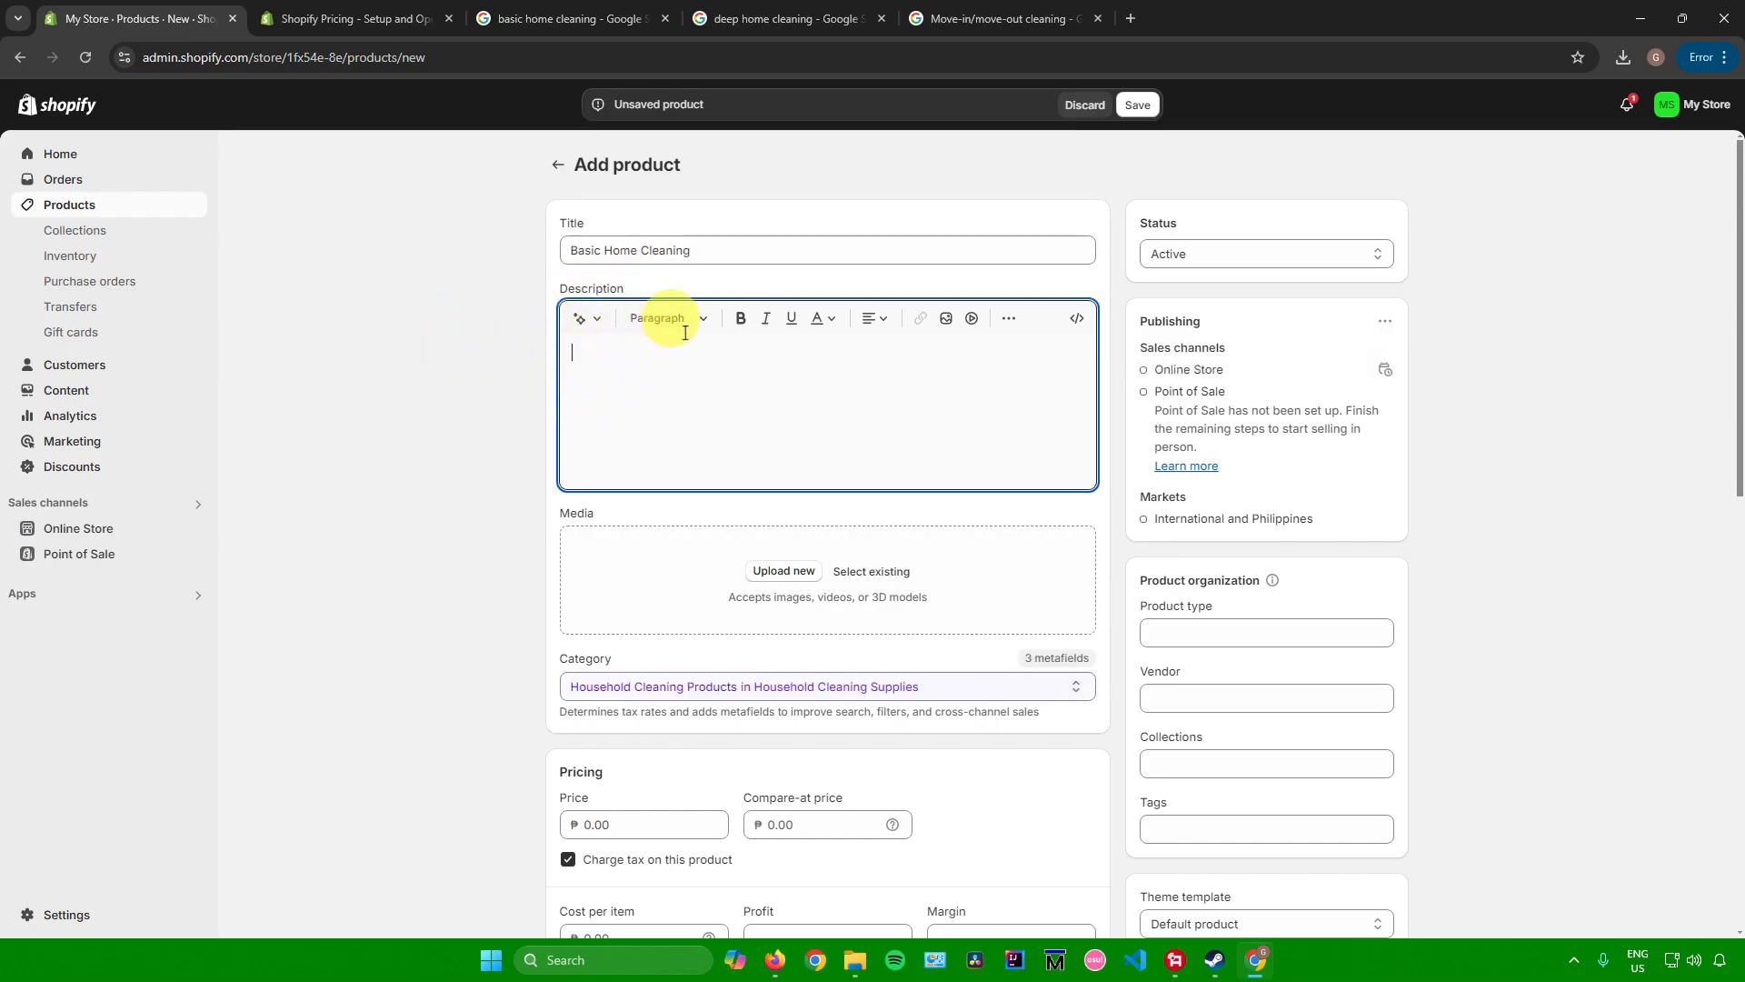
# Step: Generate the product description from the keywords "Basic Home Cleaning" and keep the generated text
pyautogui.tripleClick(715, 254)
pyautogui.click(585, 319)
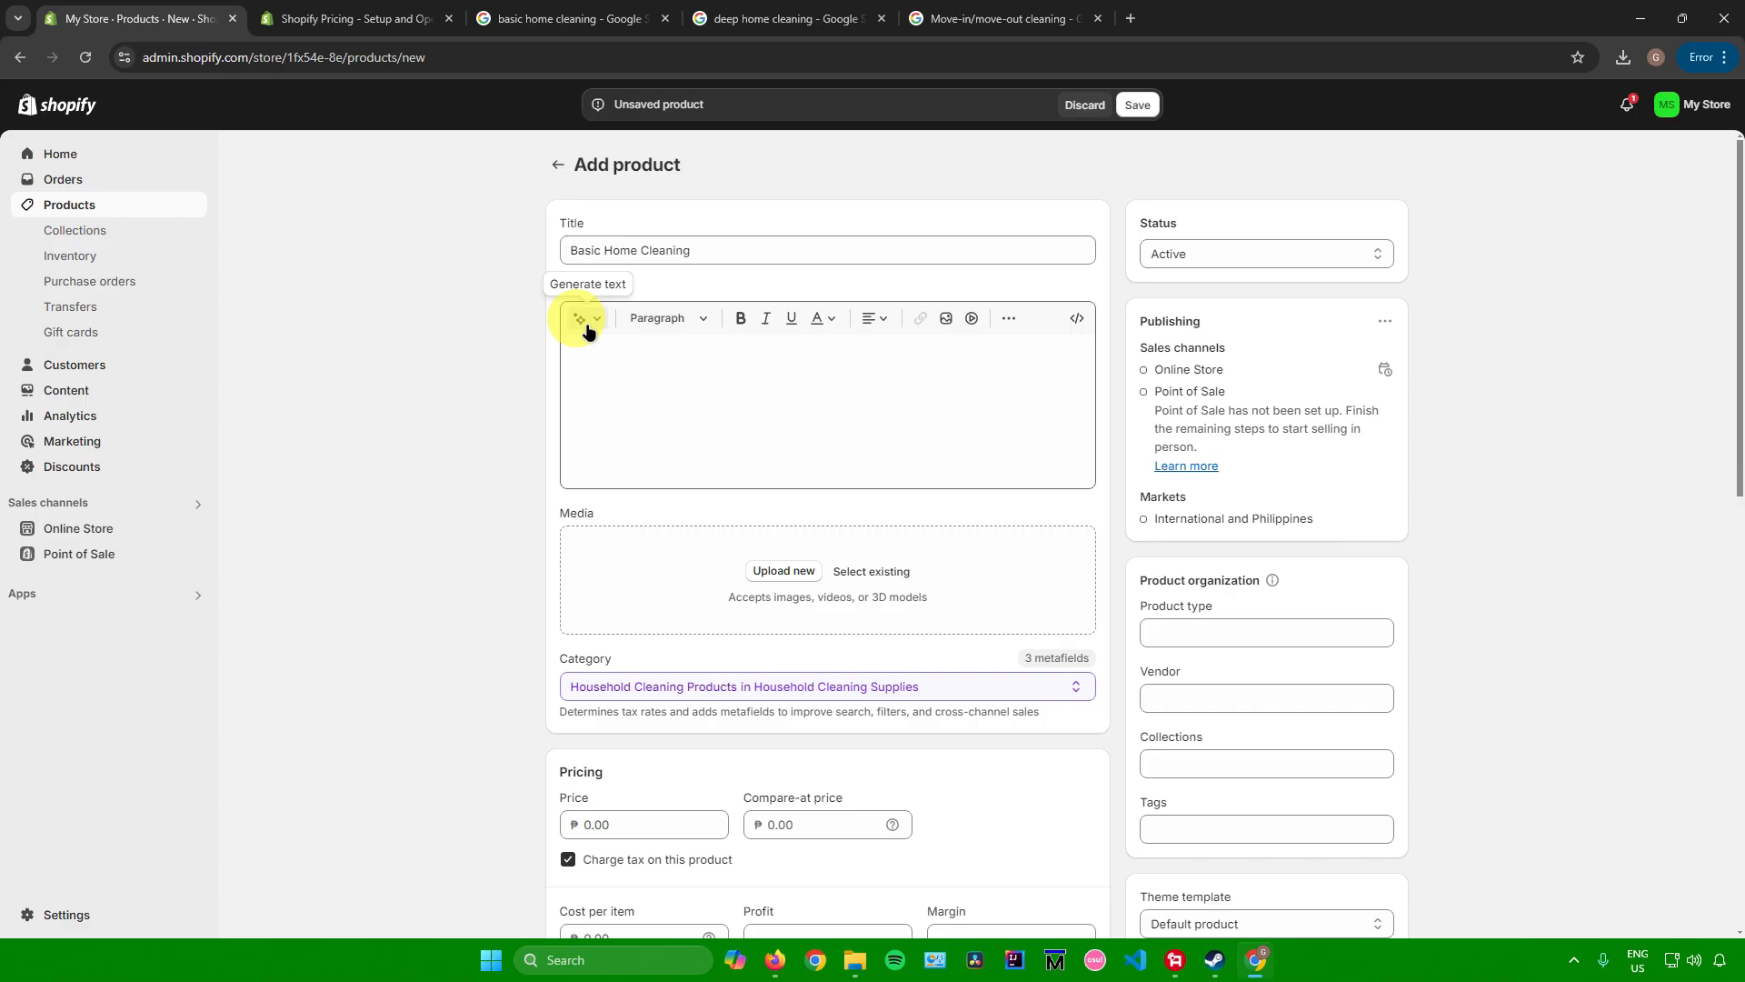
pyautogui.write('Basic Home Cleaning')
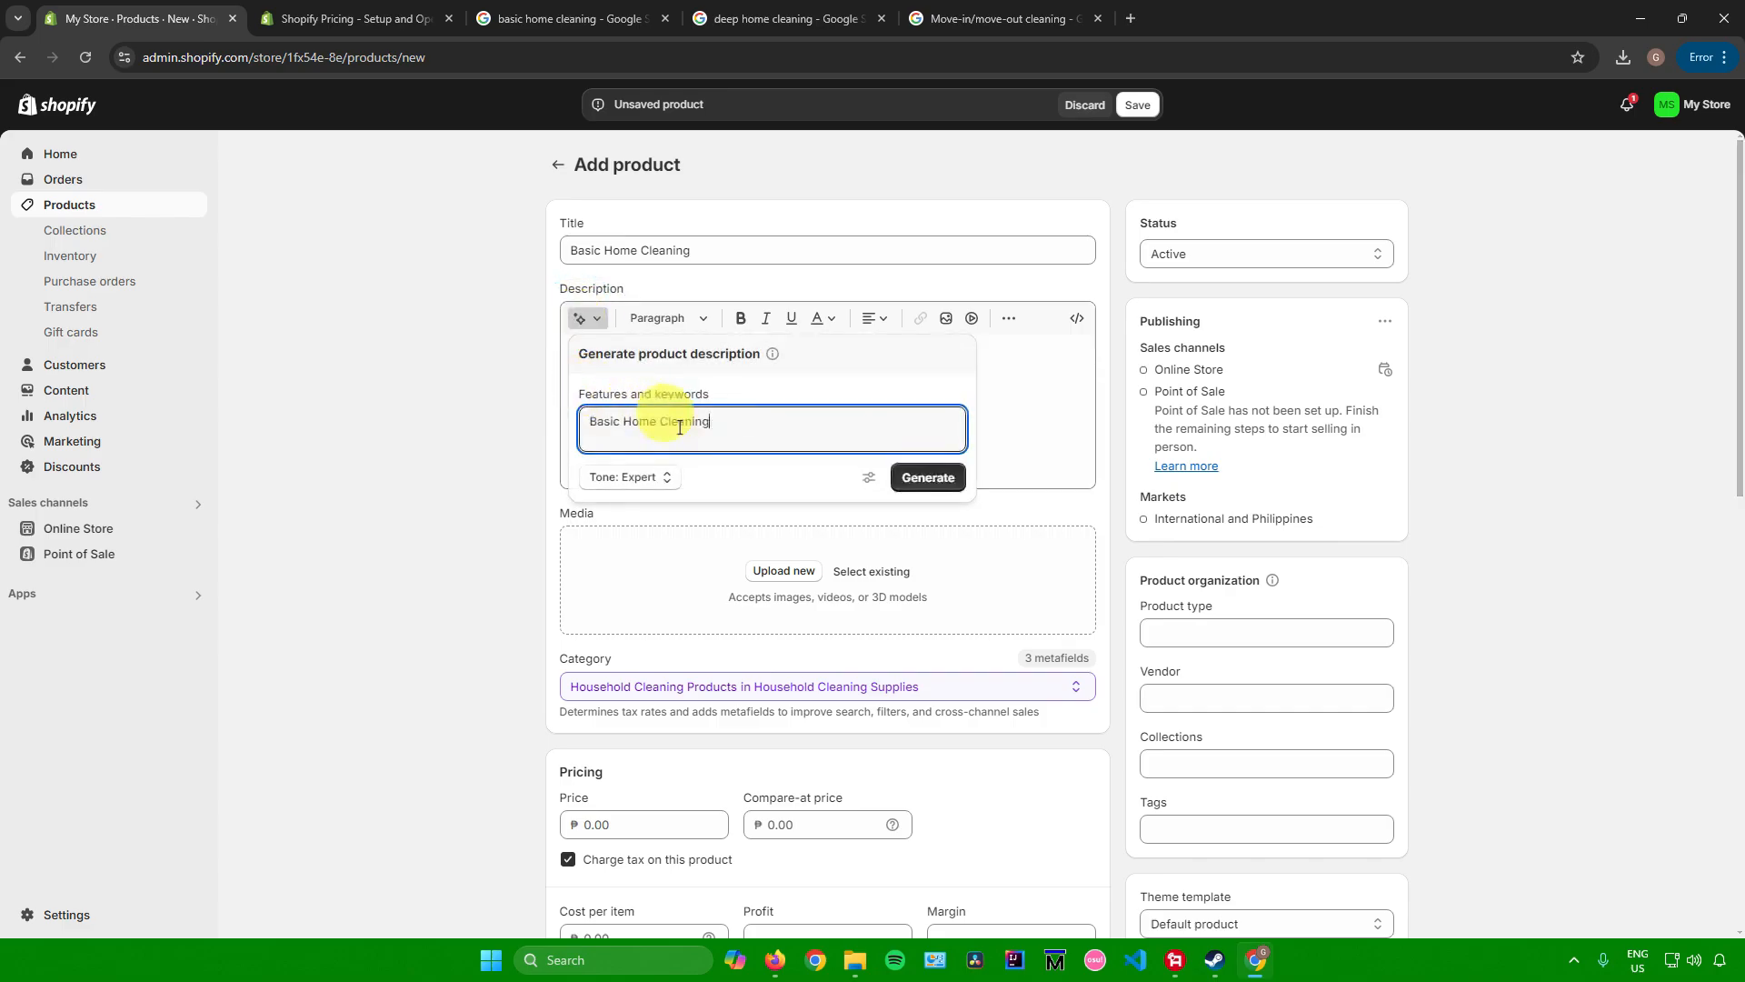
pyautogui.click(920, 479)
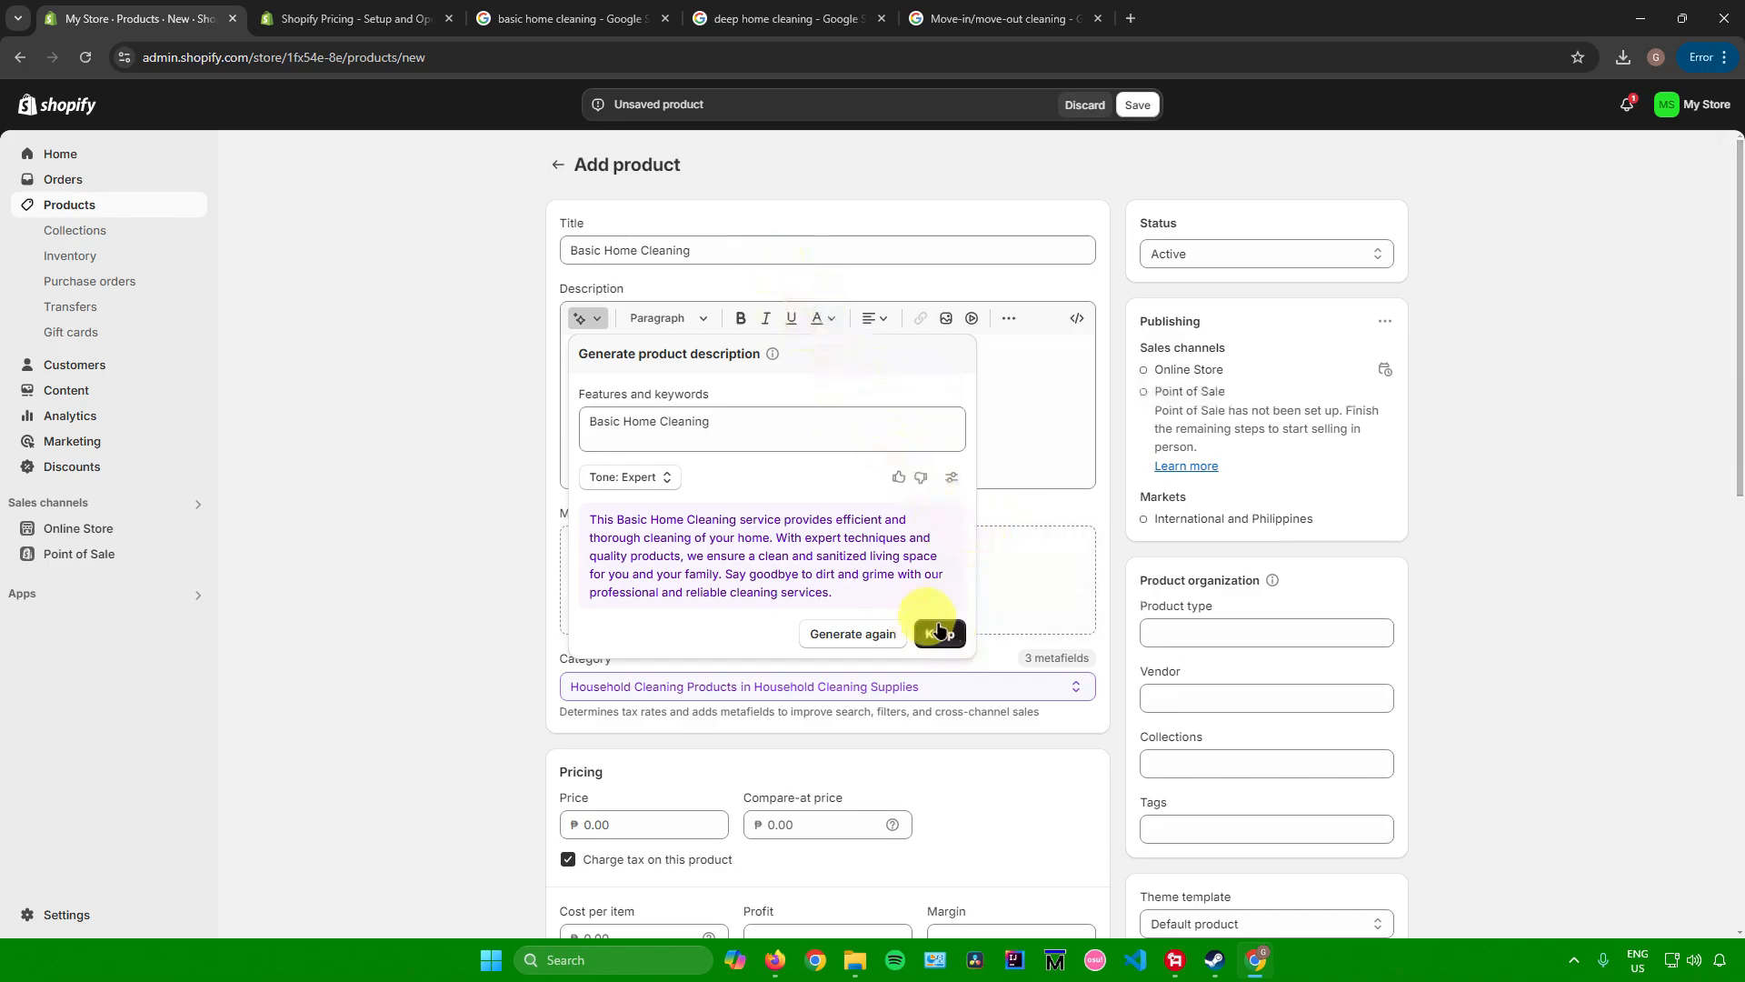
pyautogui.click(940, 634)
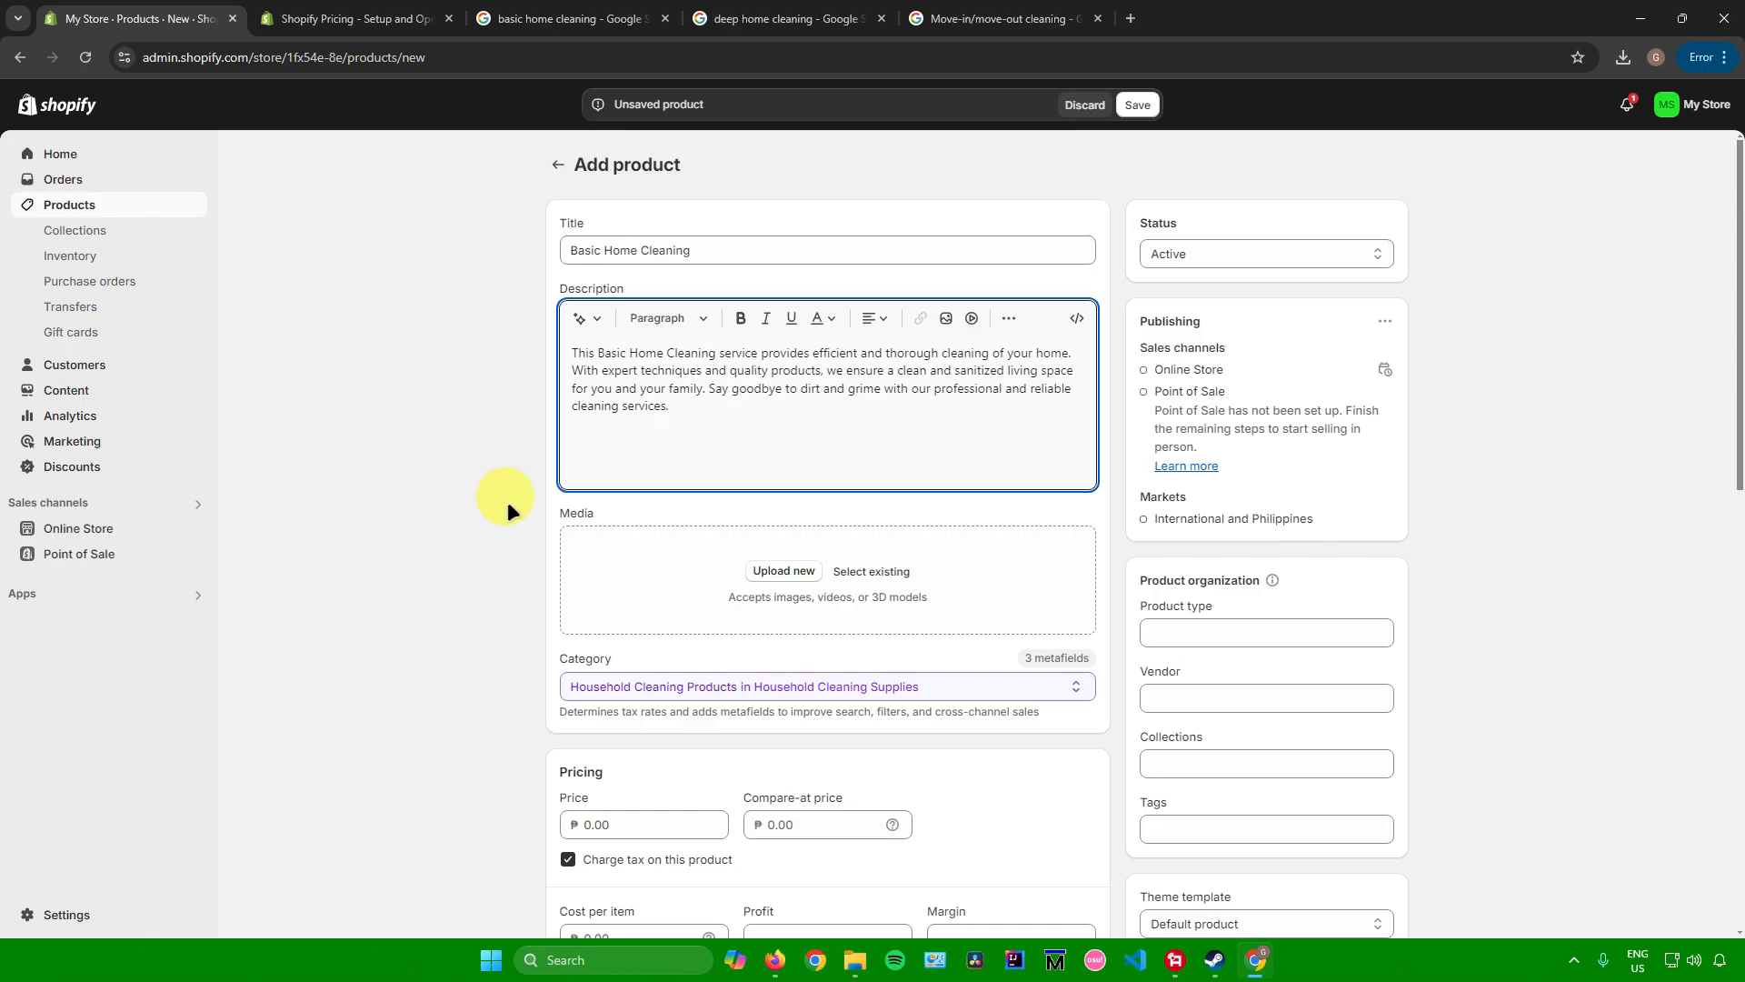
# Step: Upload the photo of a cleaner arranging sofa cushions as the product's media
pyautogui.click(573, 18)
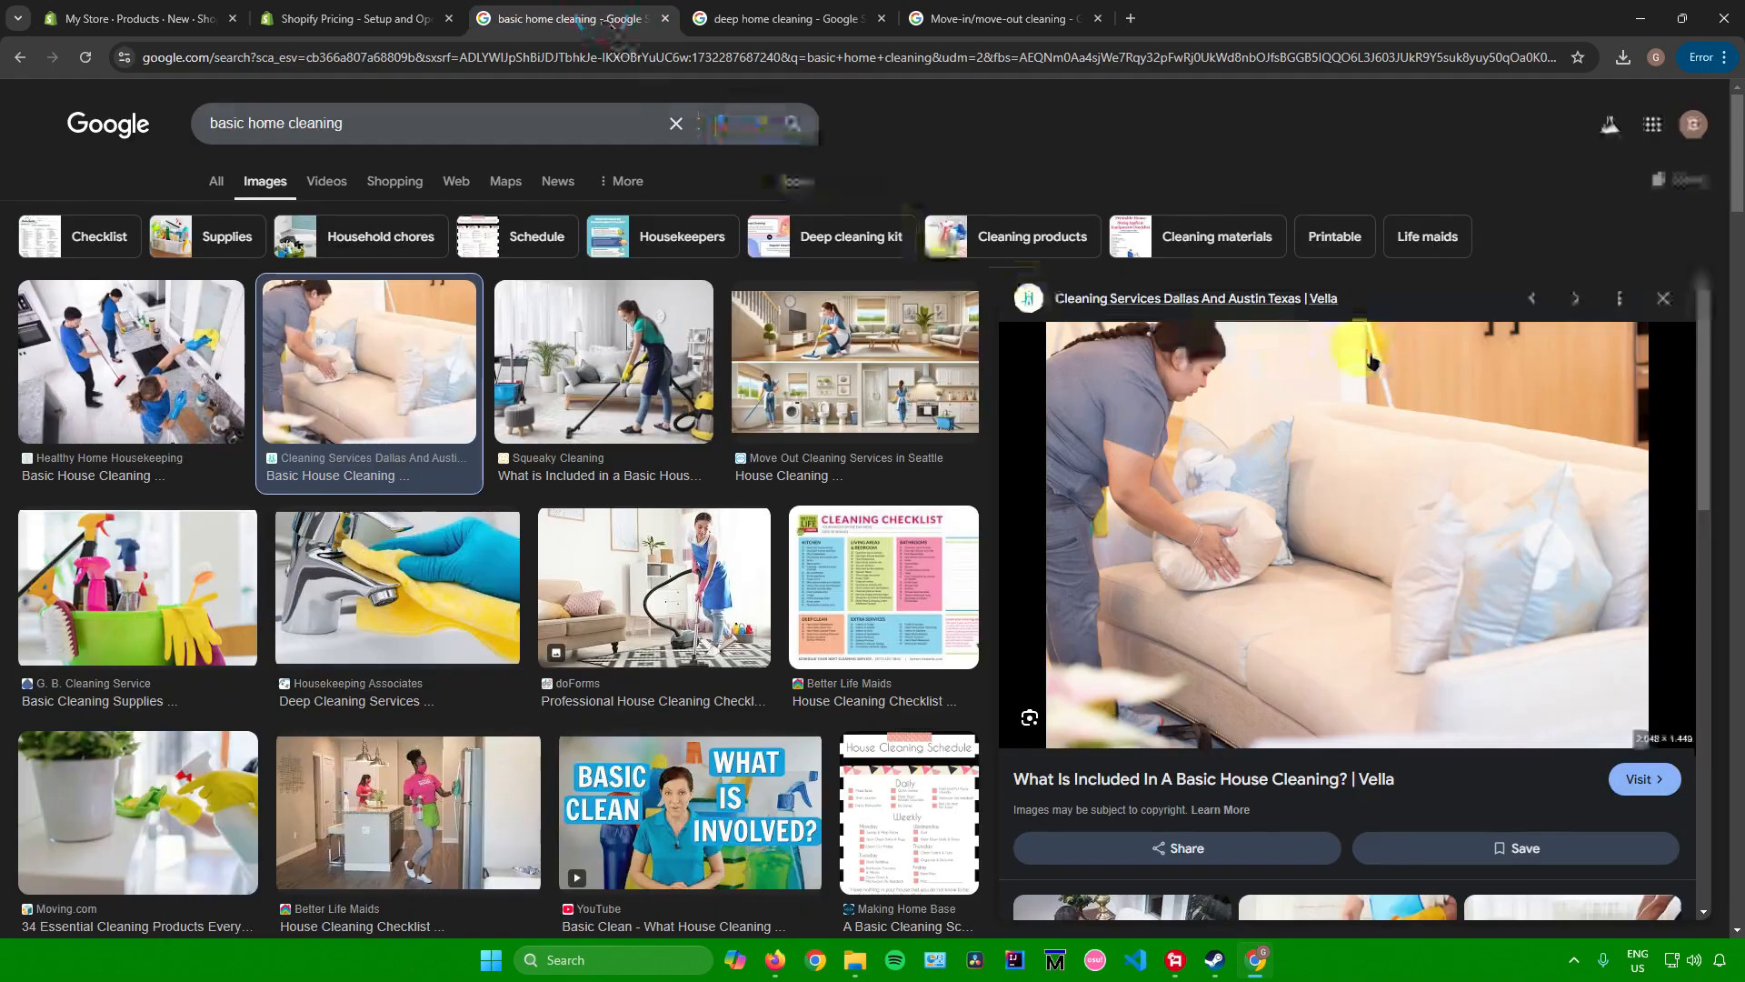
pyautogui.click(91, 18)
pyautogui.click(783, 575)
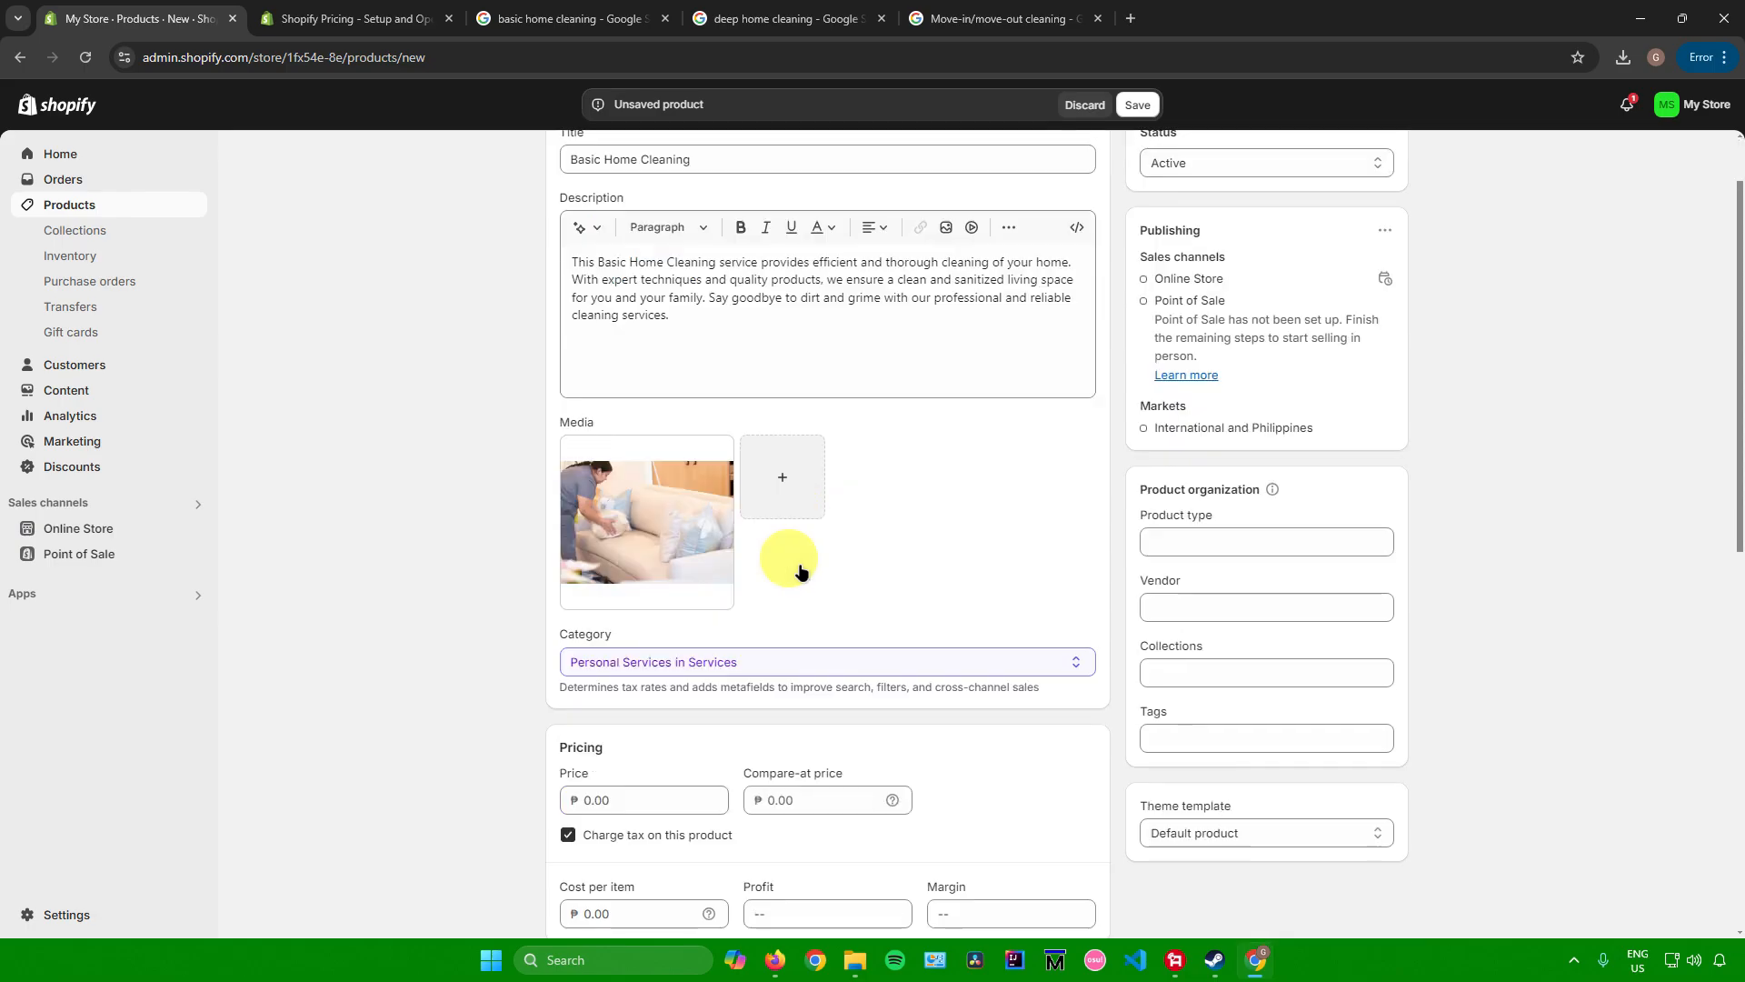
# Step: Review the subcategories under the suggested Personal Services category
pyautogui.scroll(-2, 779, 475)
pyautogui.click(770, 569)
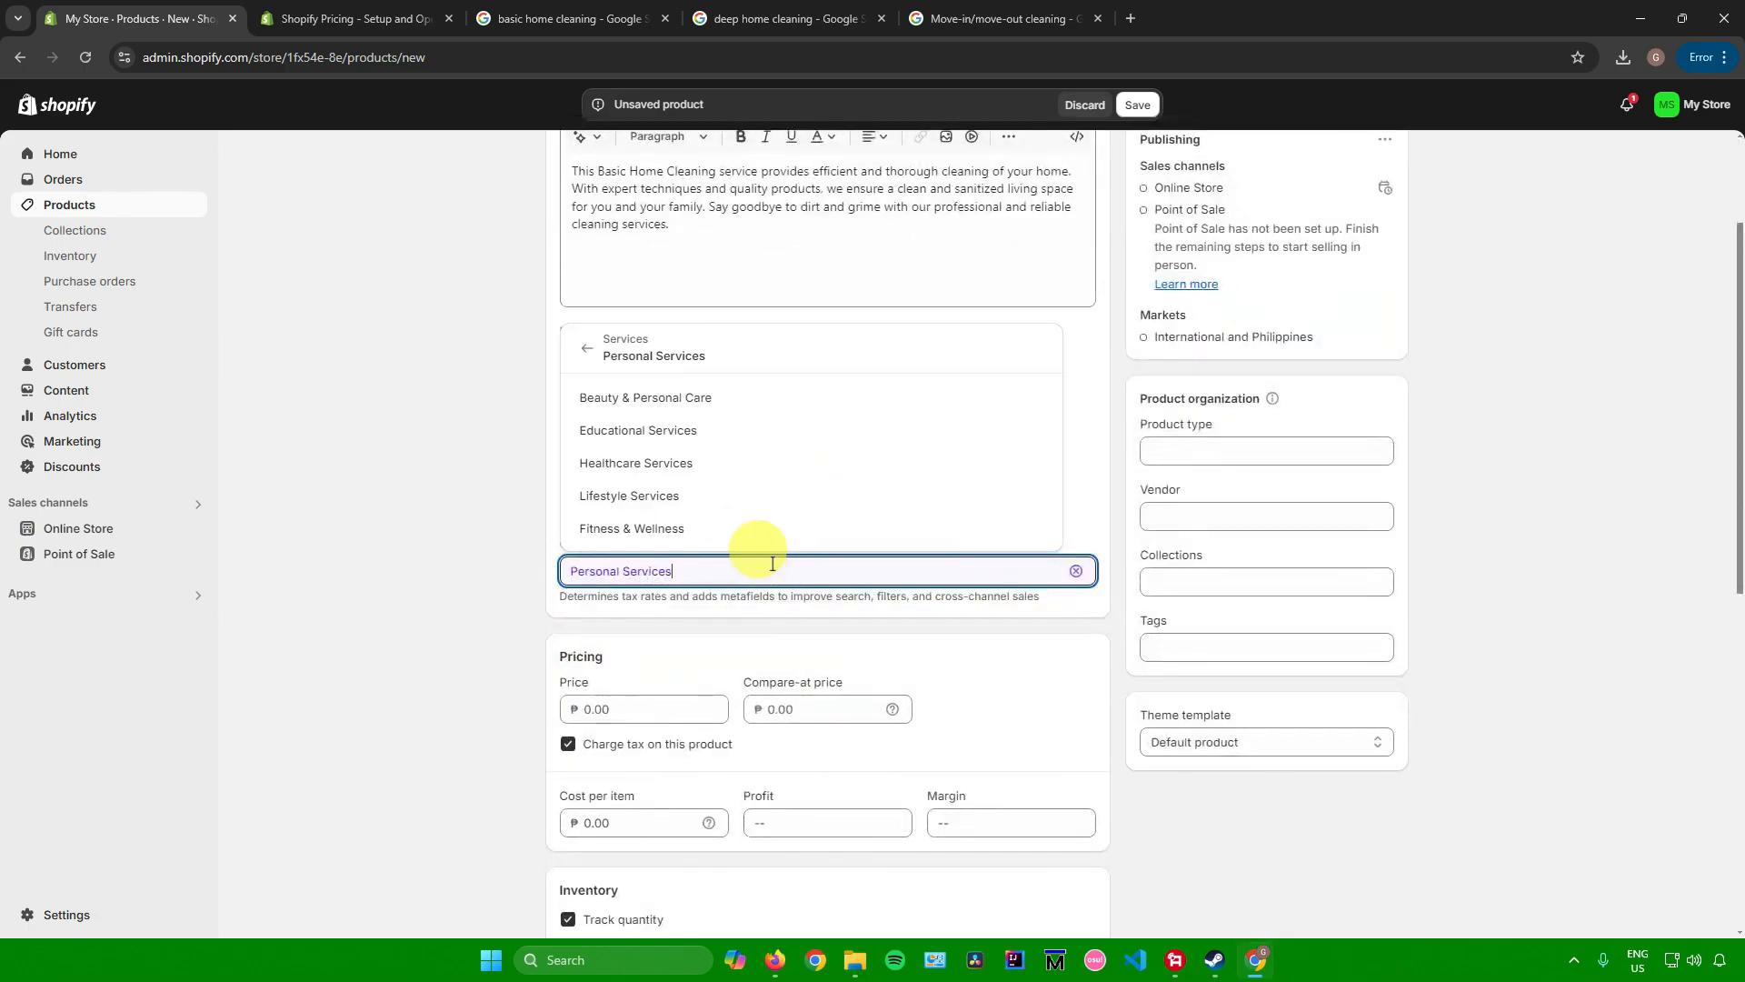
pyautogui.click(435, 538)
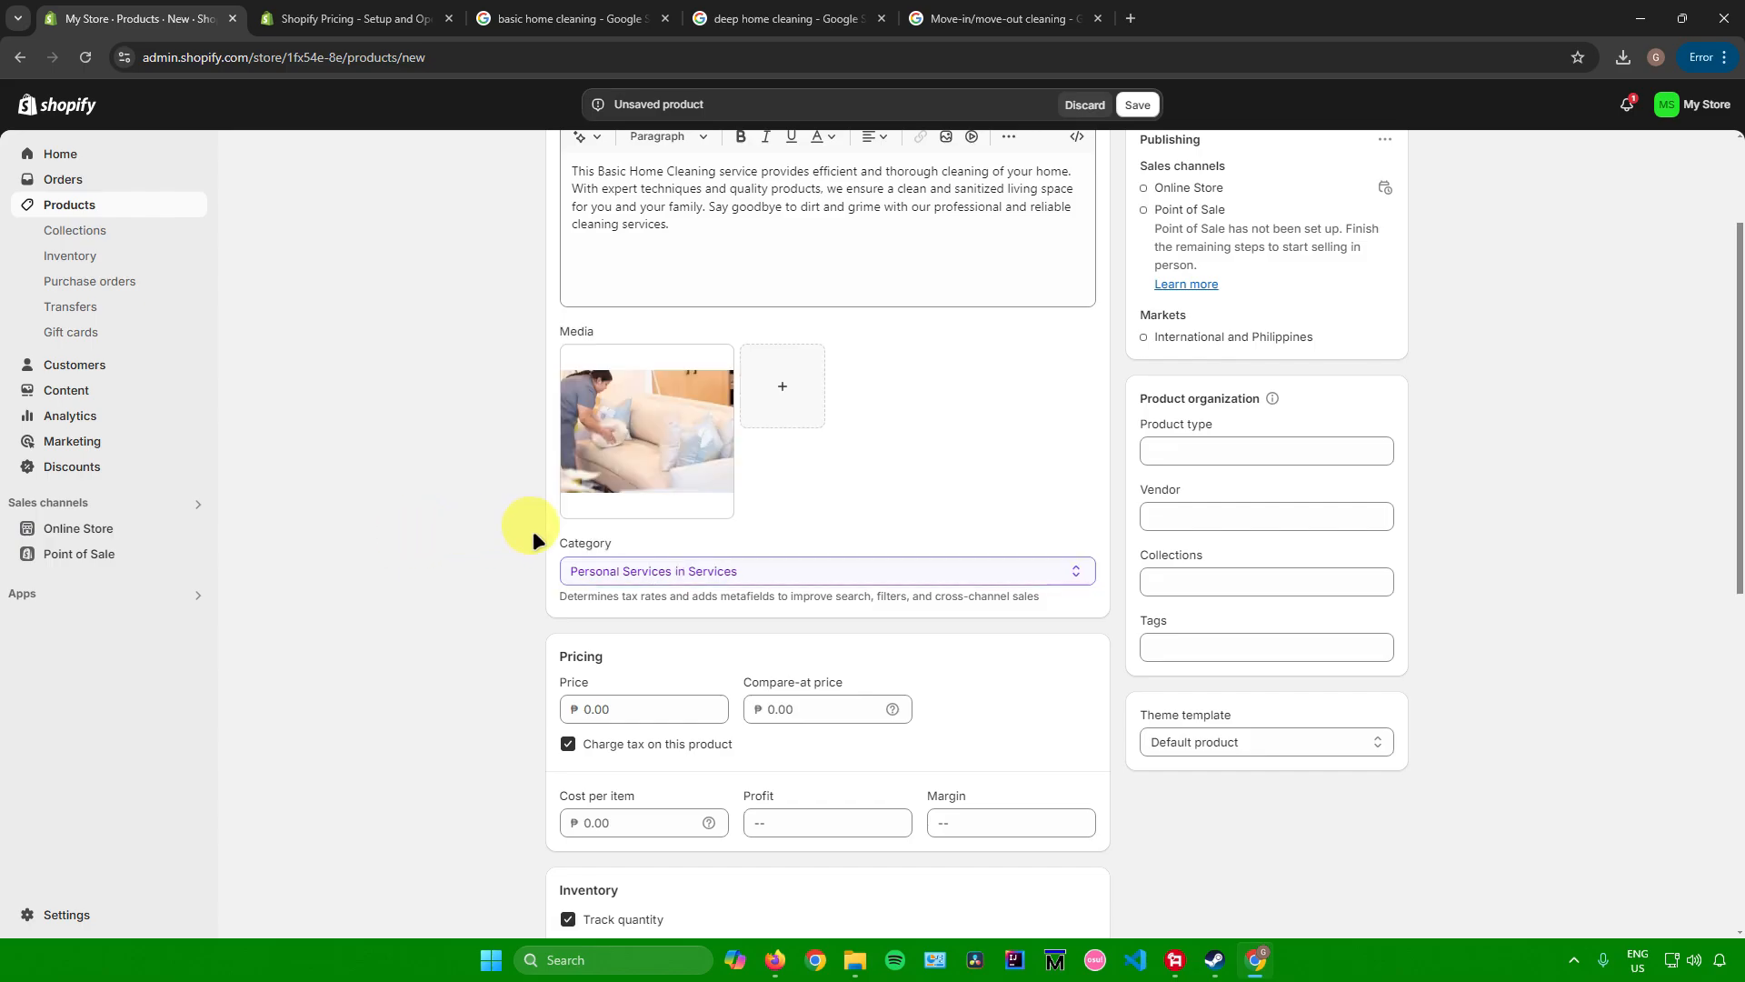
pyautogui.scroll(2, 565, 510)
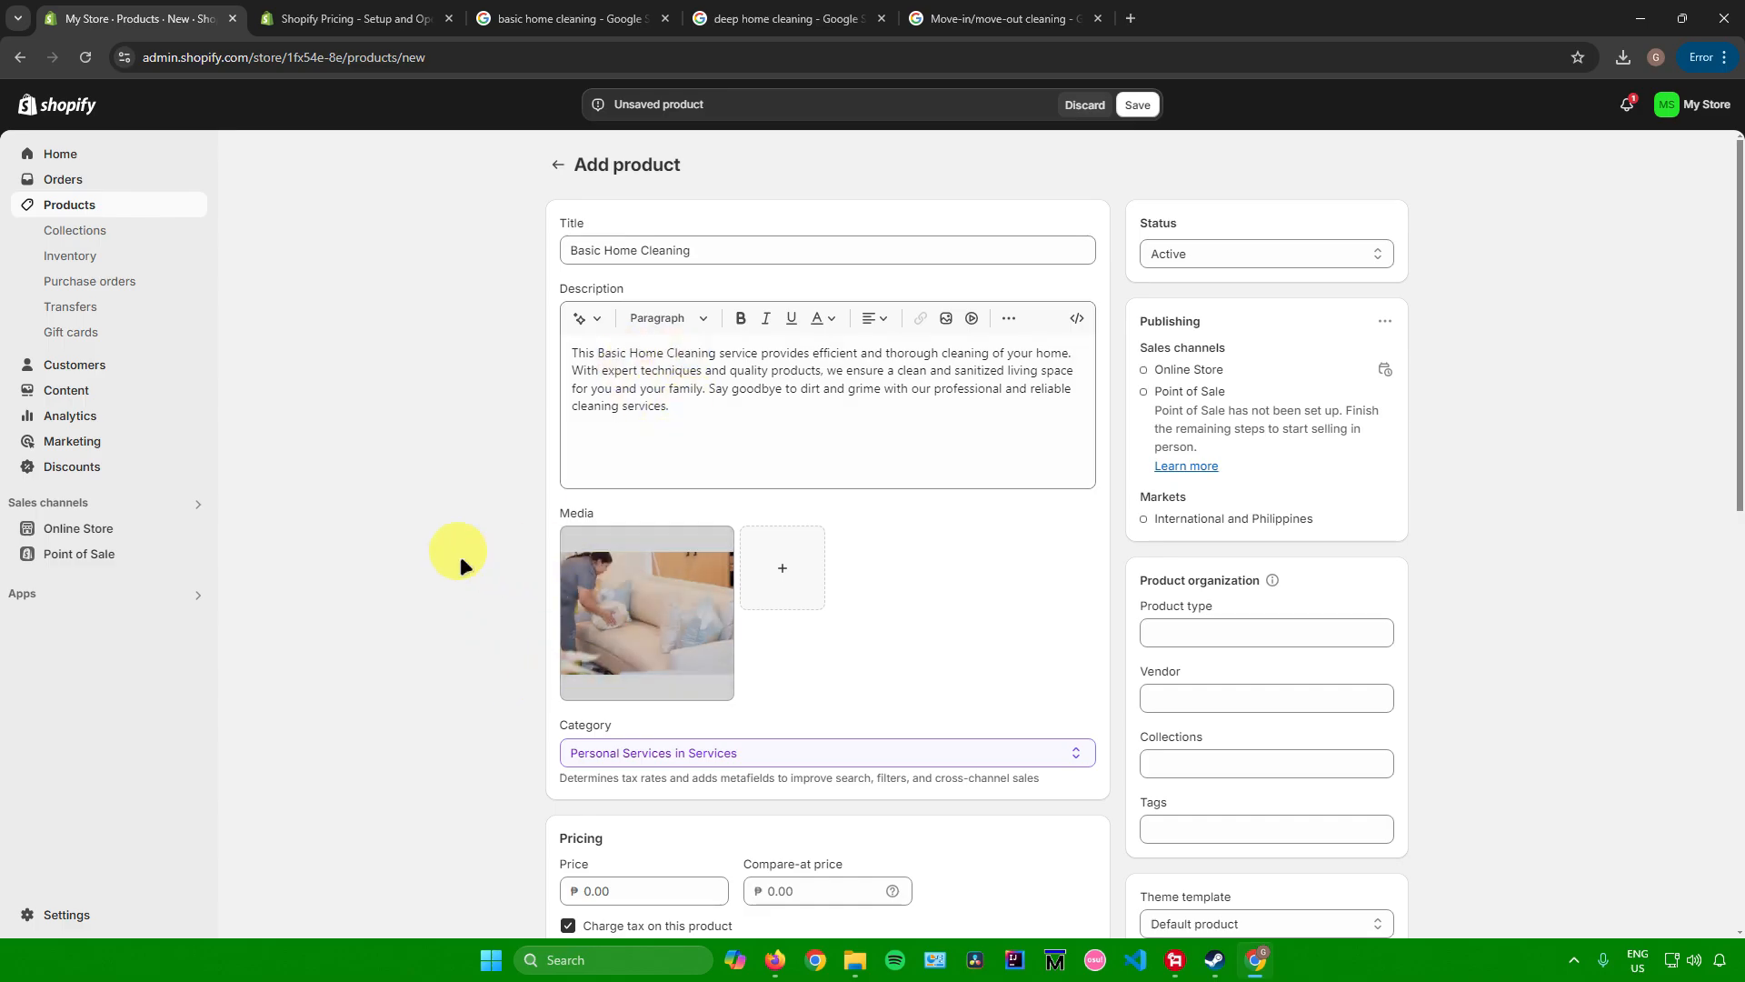
# Step: Set the product's price to 5,000.00 pesos
pyautogui.scroll(-3, 483, 560)
pyautogui.click(600, 625)
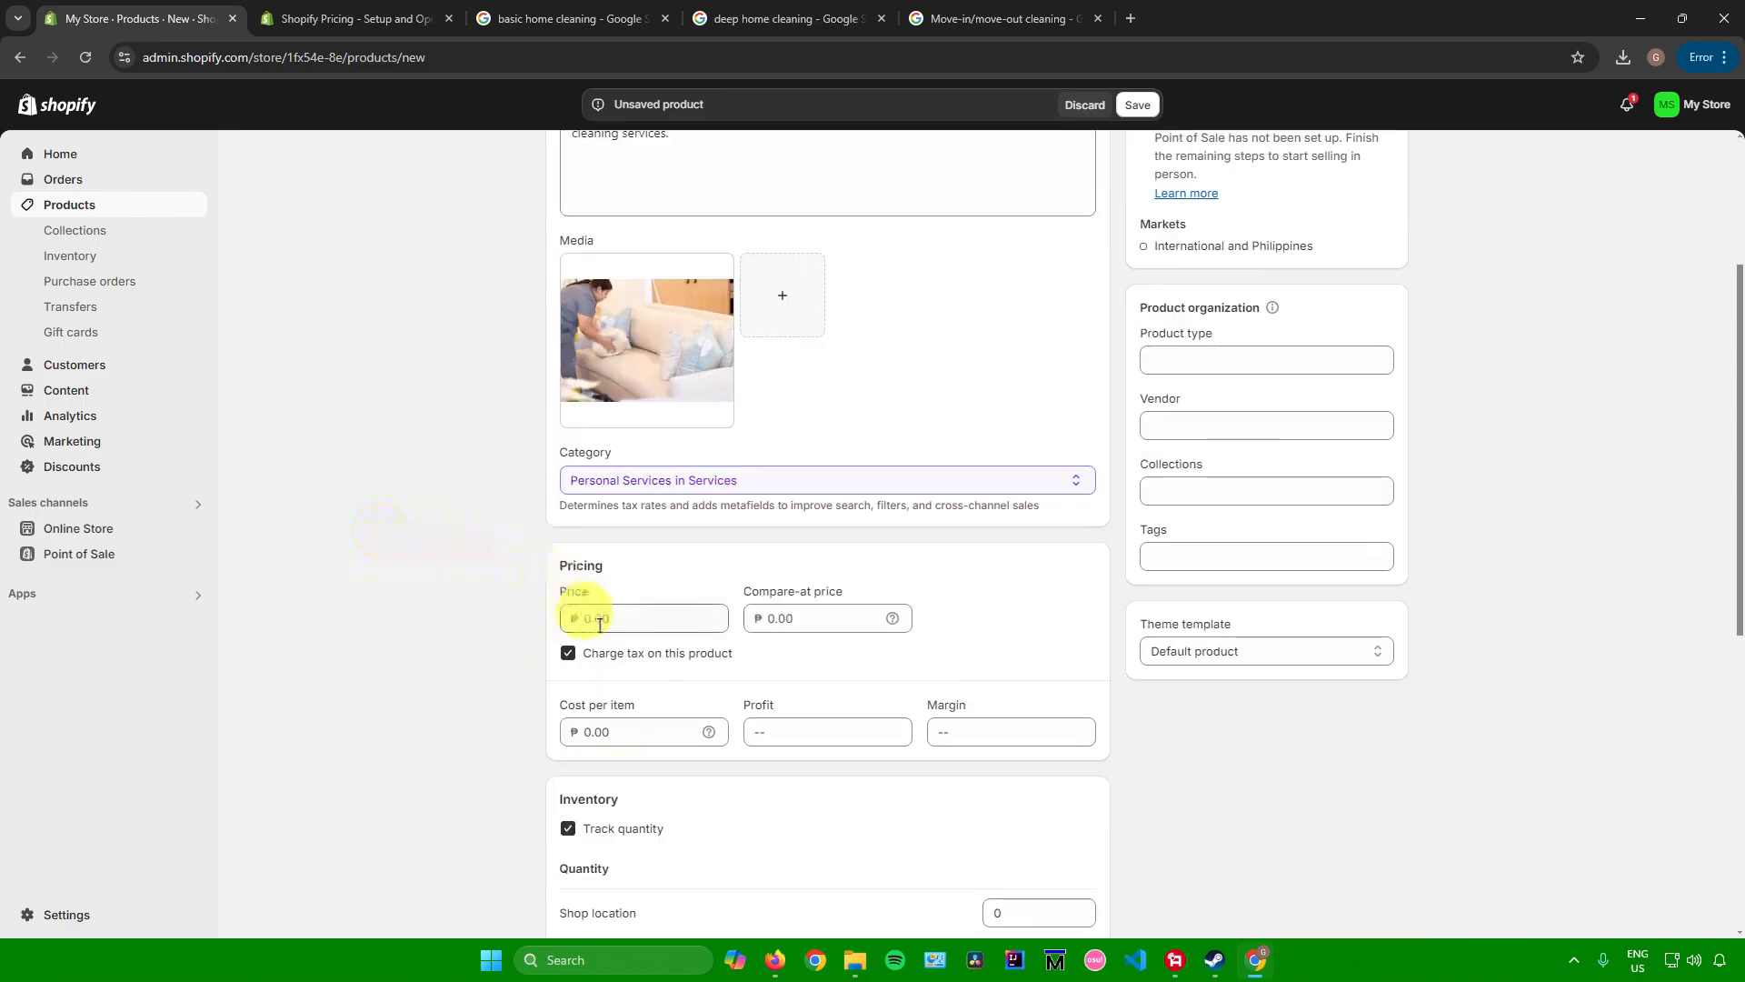
pyautogui.write('5000')
pyautogui.click(666, 547)
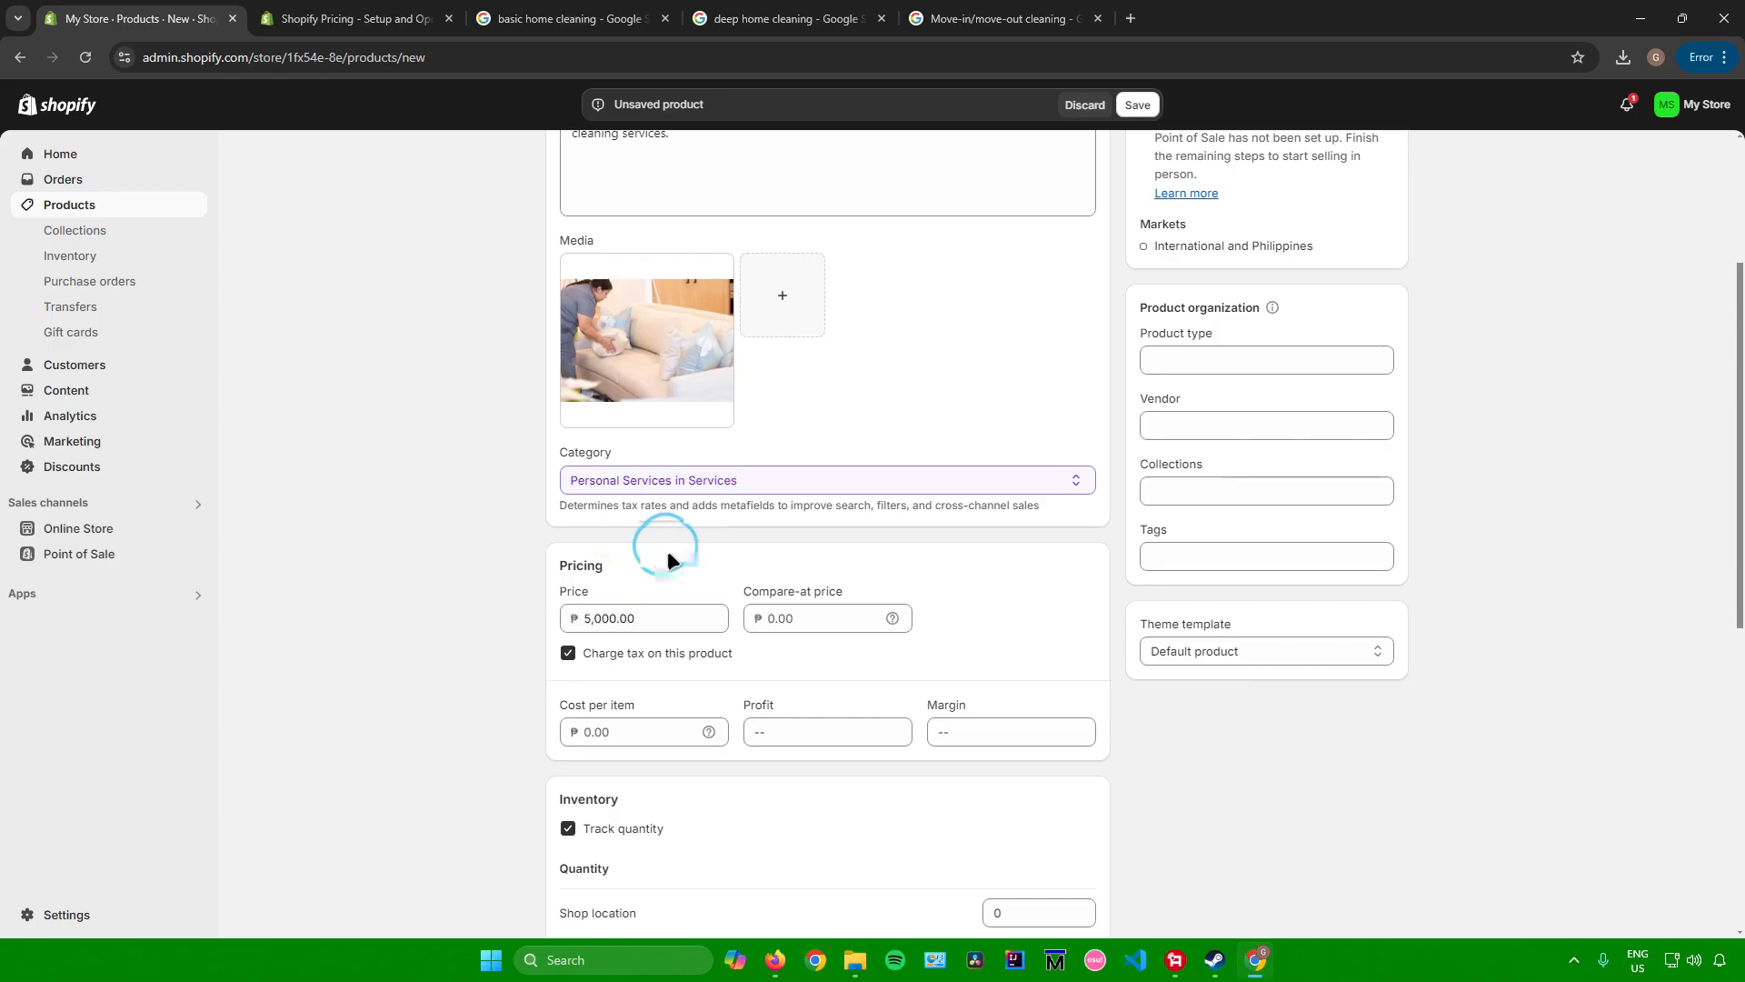
# Step: Turn off quantity tracking and unmark the item as a physical product
pyautogui.scroll(-4, 667, 549)
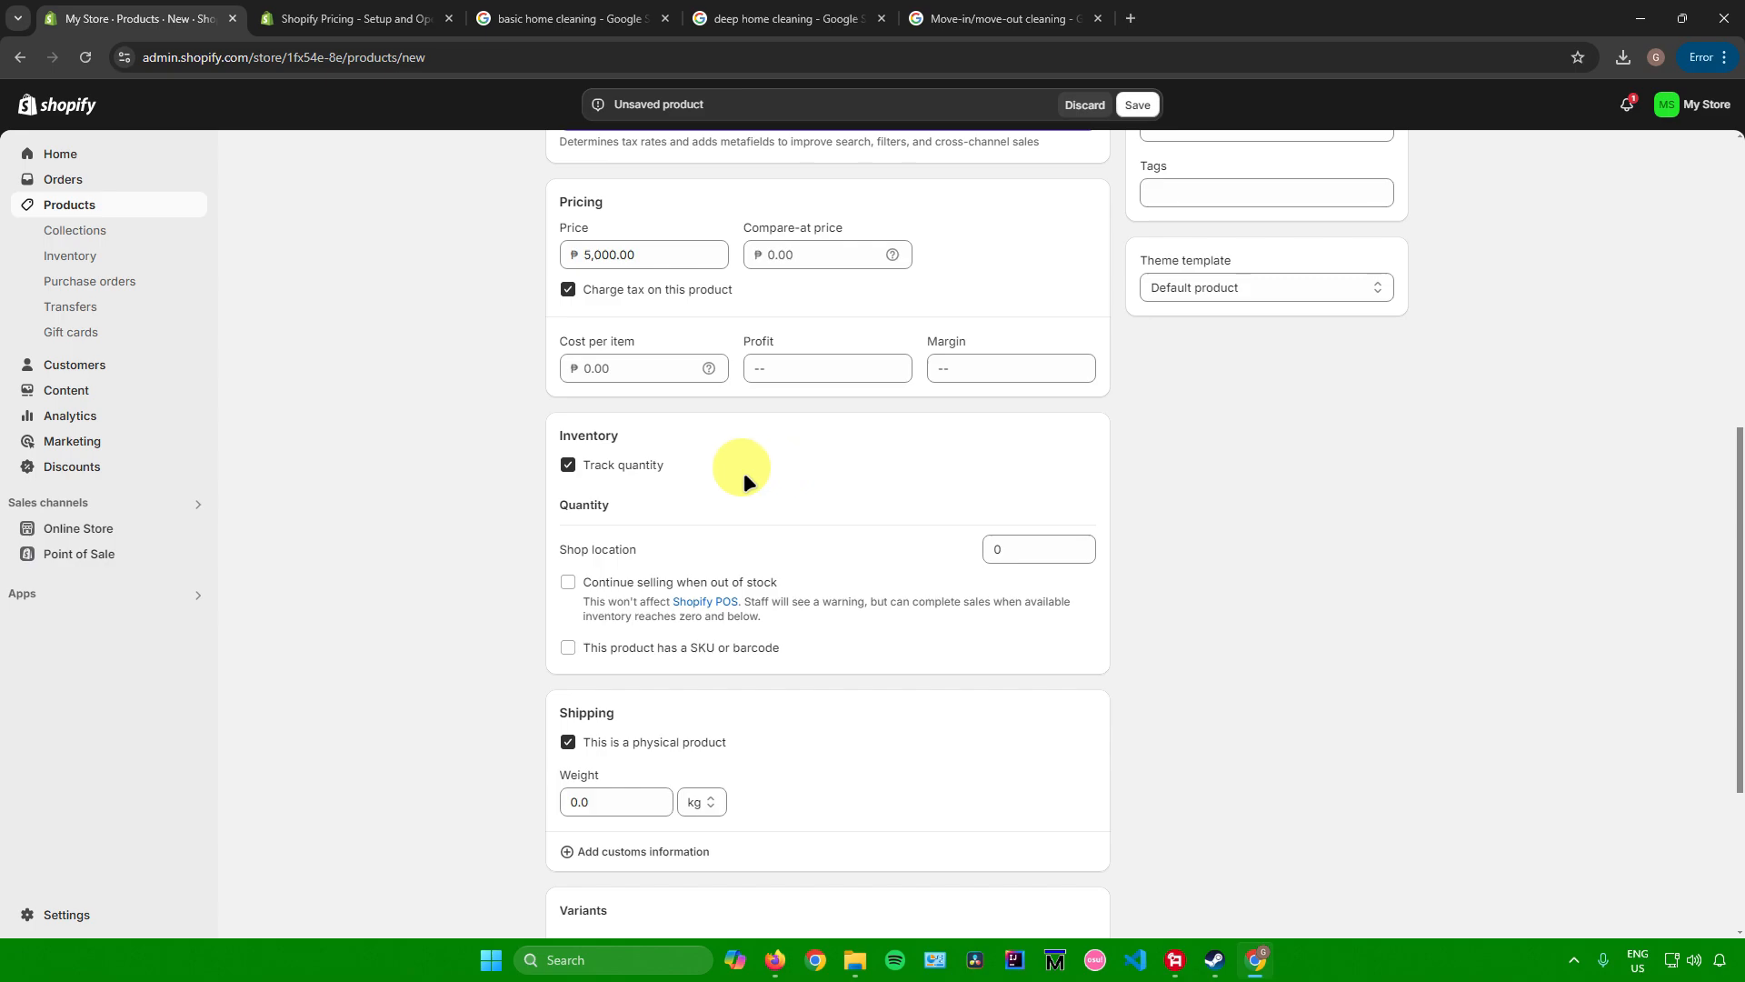
pyautogui.click(573, 463)
pyautogui.scroll(-2, 709, 591)
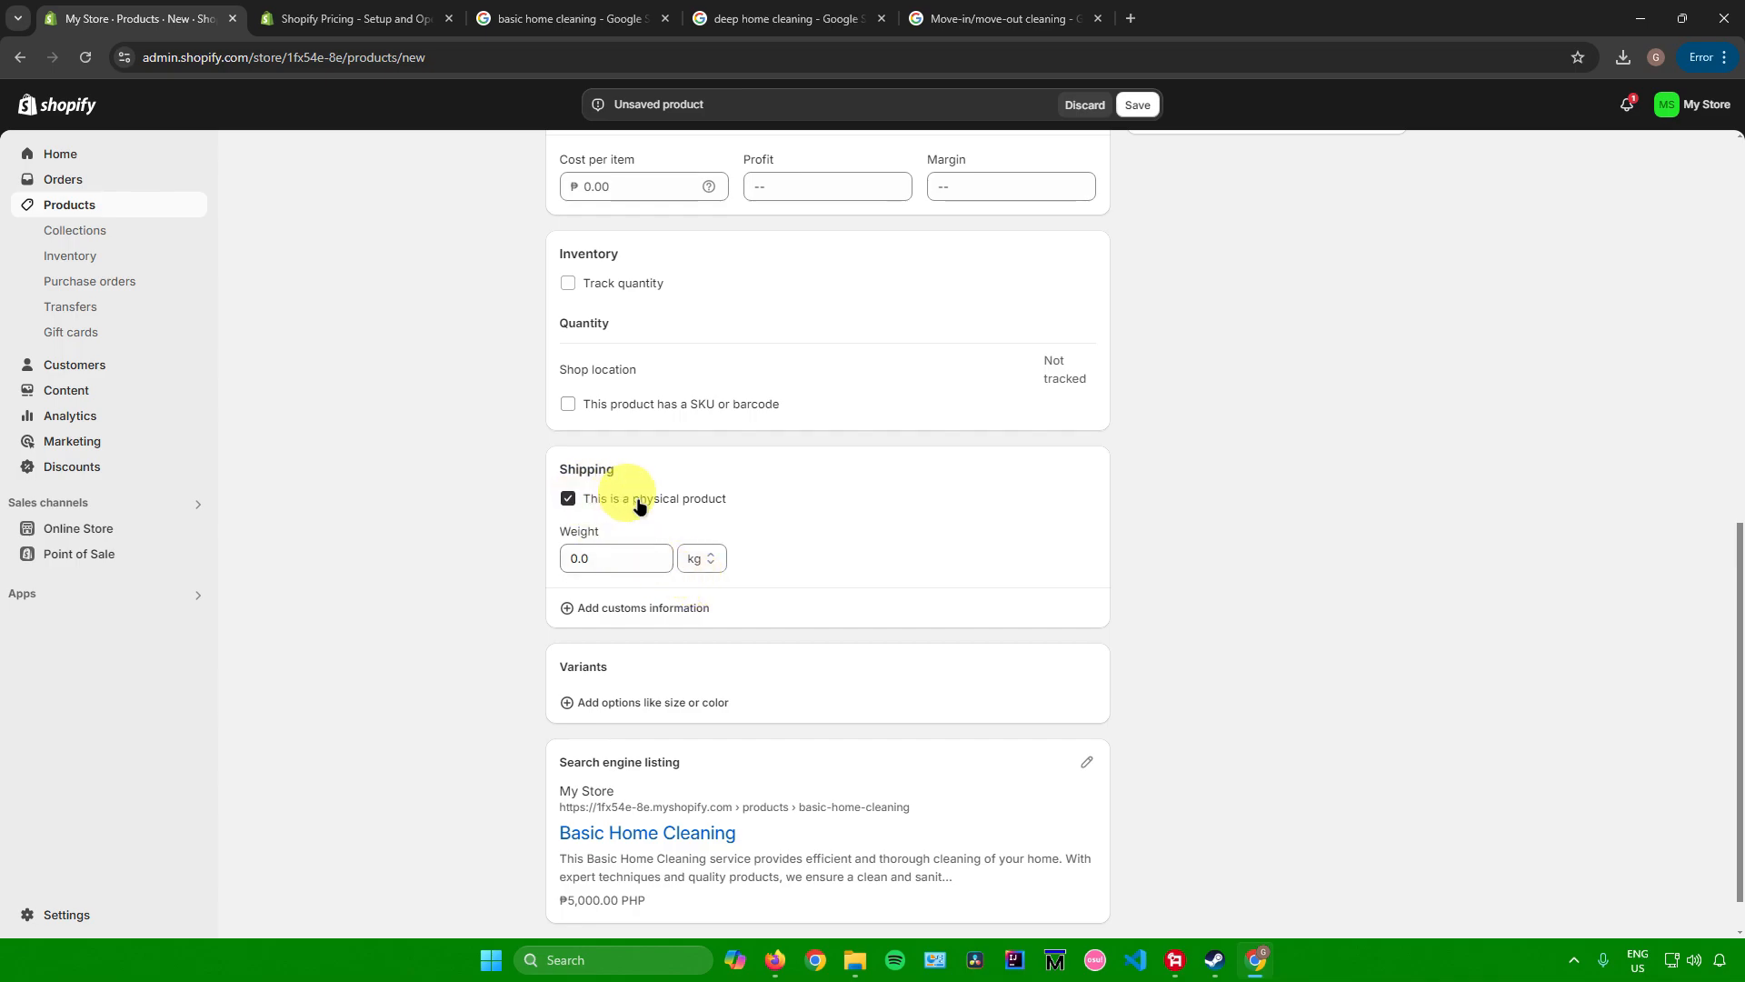
pyautogui.moveTo(584, 501); pyautogui.dragTo(736, 499)
pyautogui.click(569, 499)
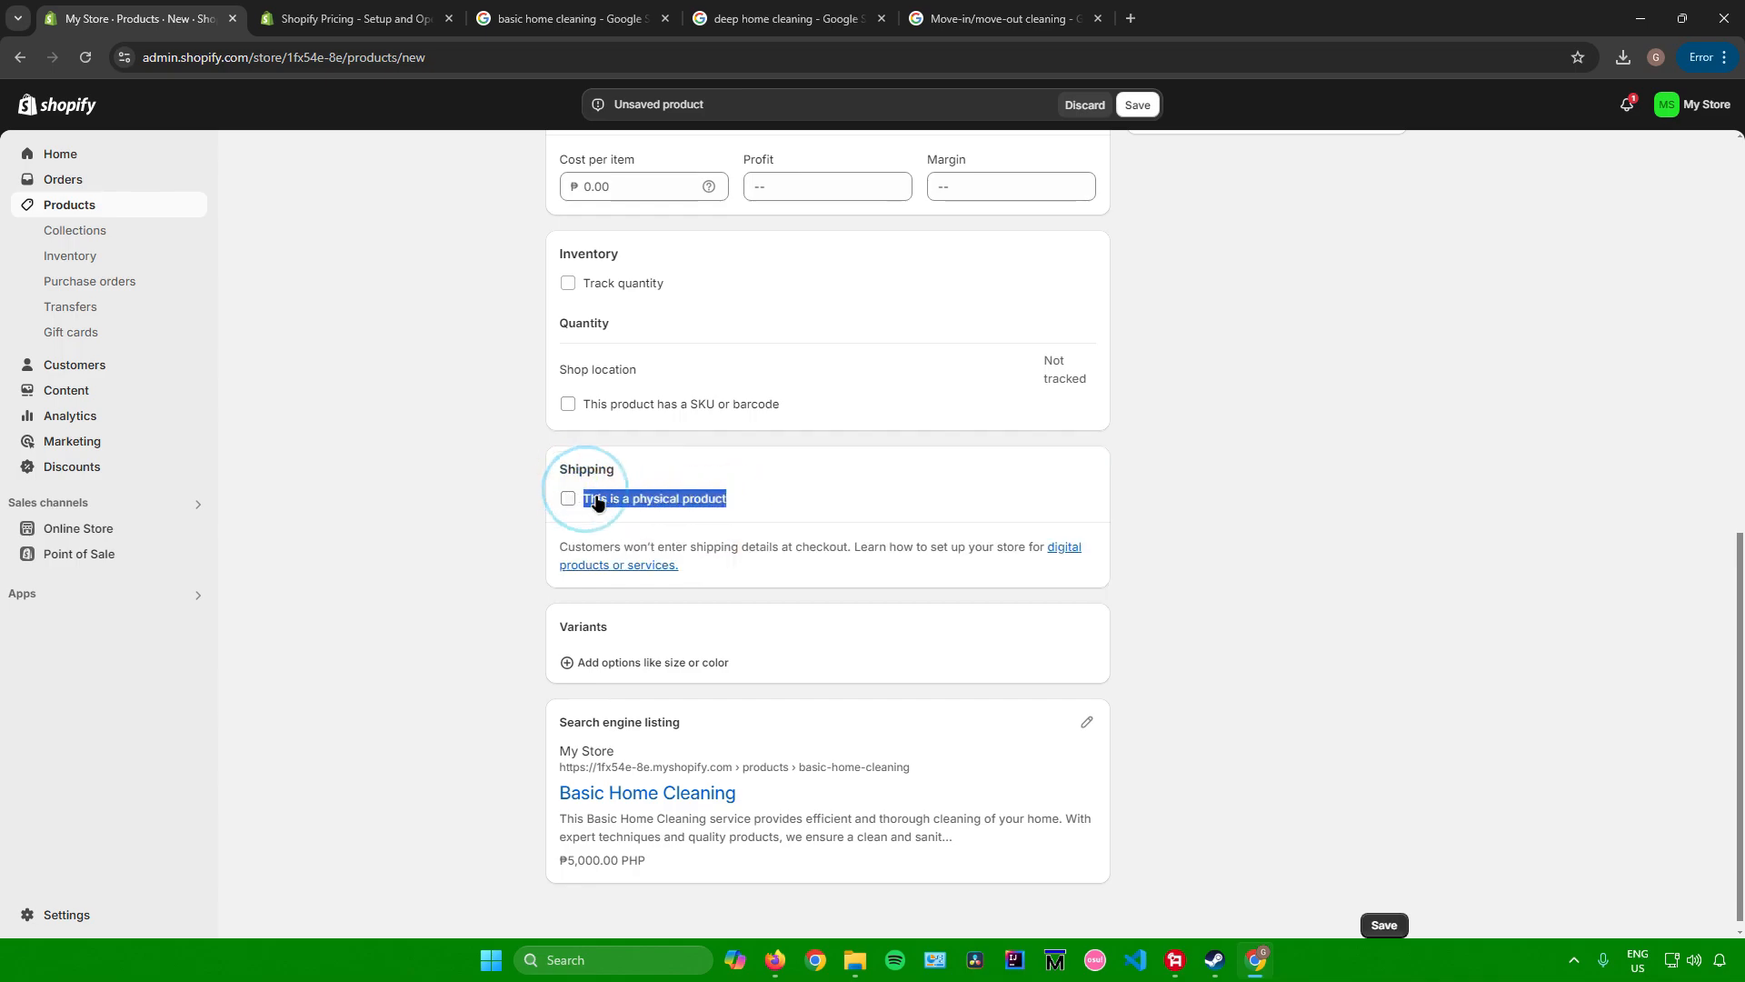
pyautogui.click(689, 658)
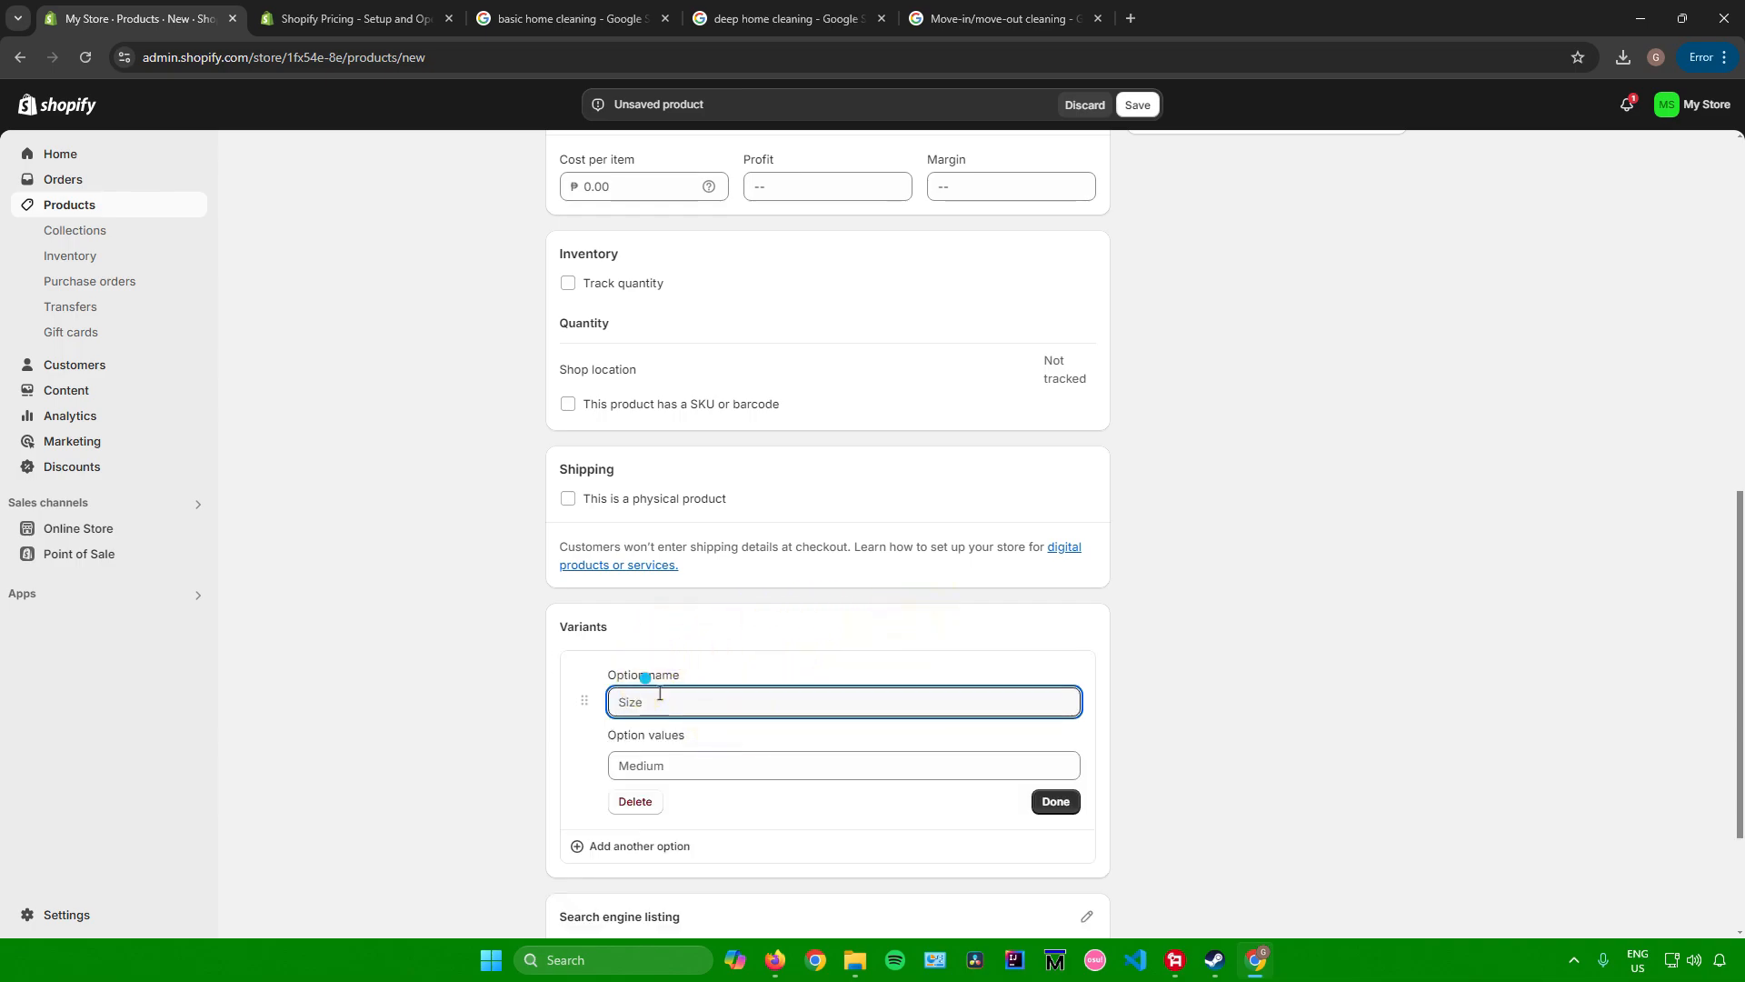
pyautogui.click(673, 766)
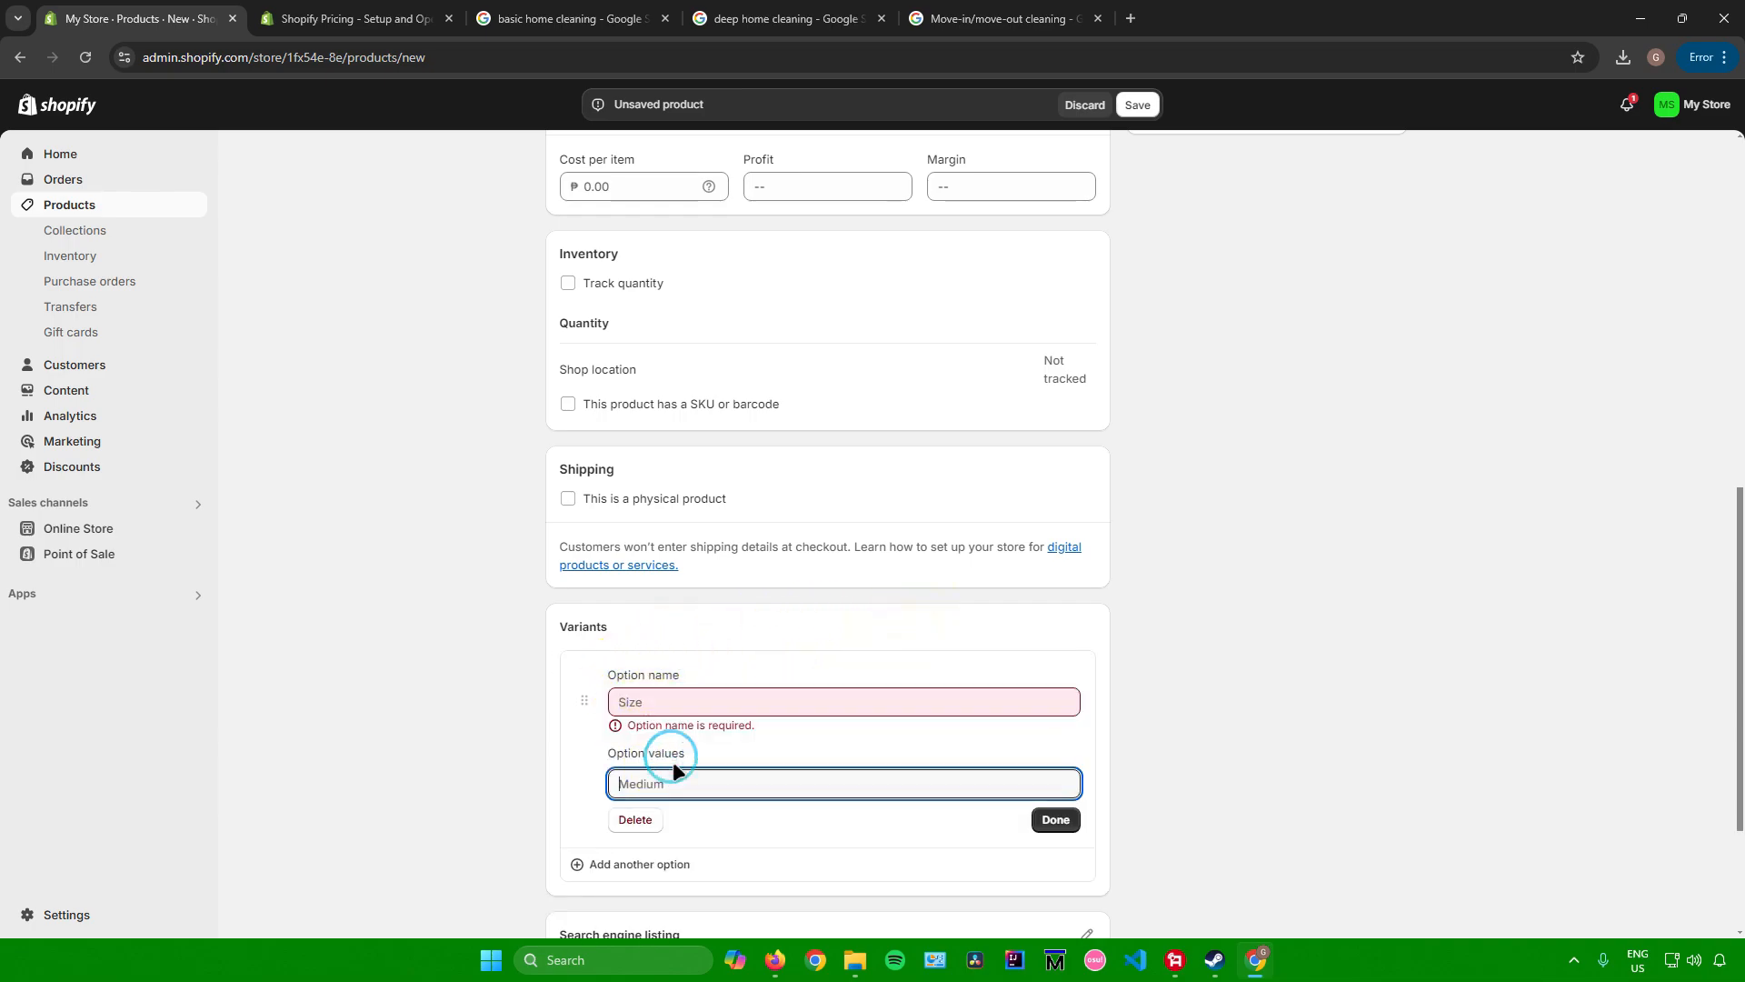
pyautogui.click(636, 819)
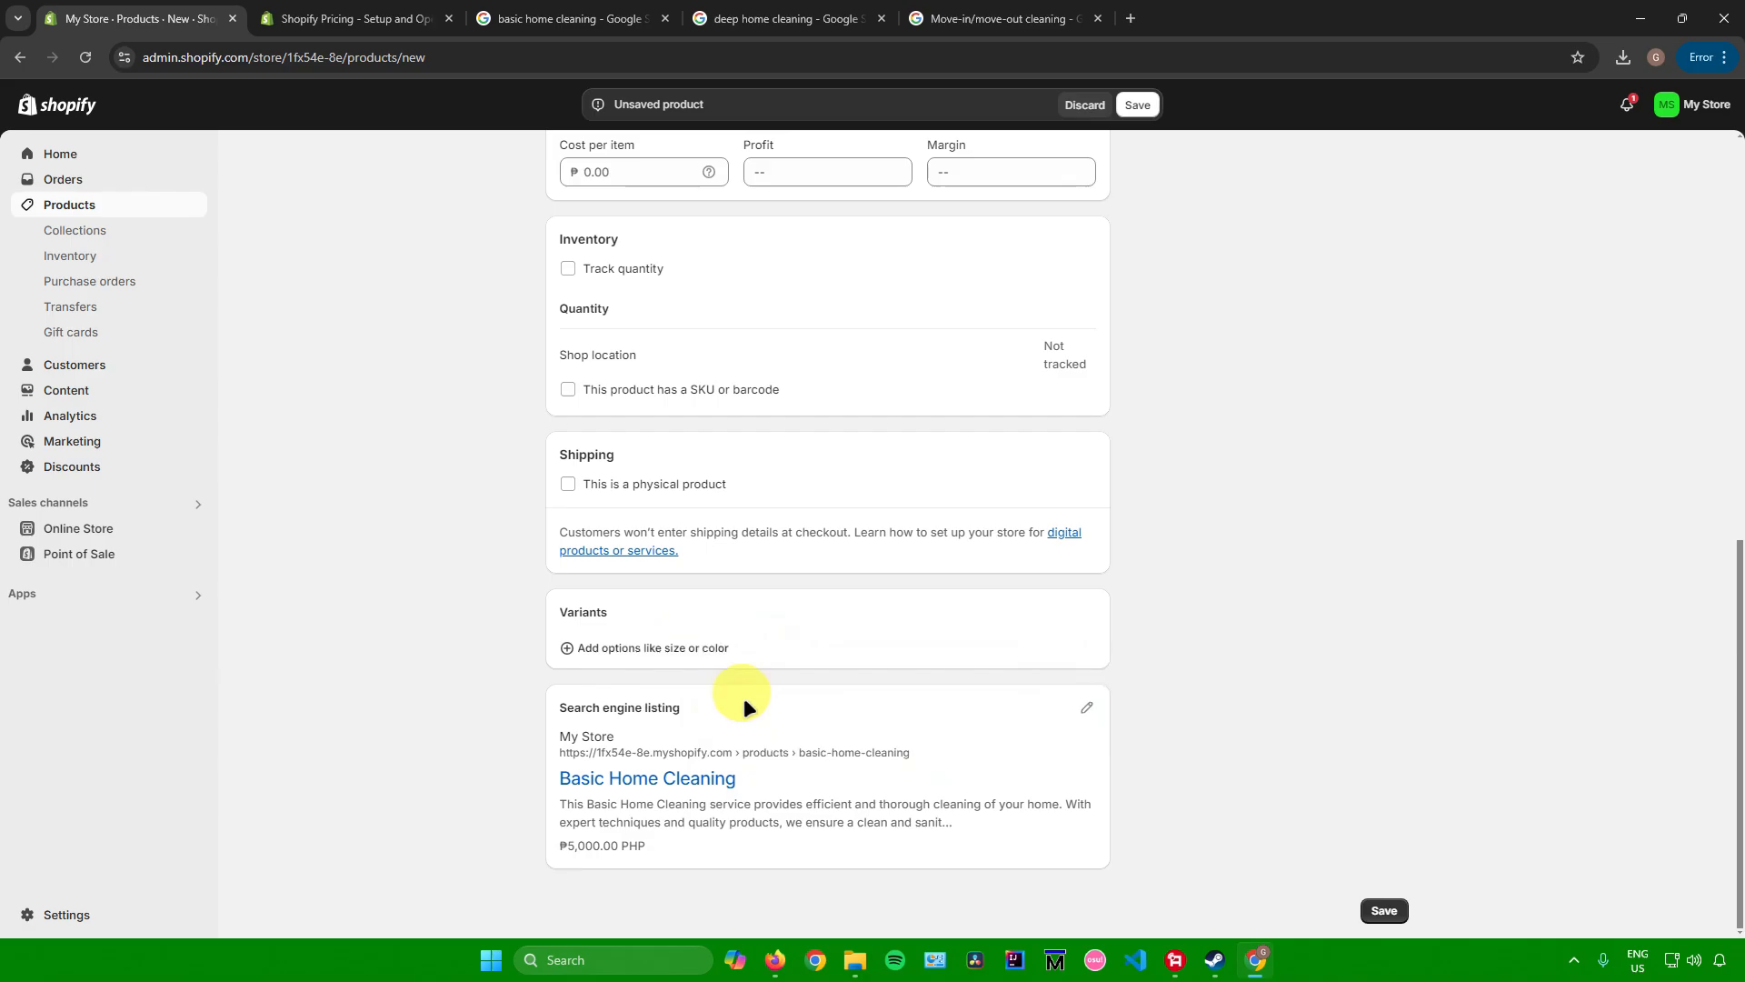
# Step: Leave the status as Active, set the product type to Services, and add the product to the Home page collection
pyautogui.scroll(15, 944, 705)
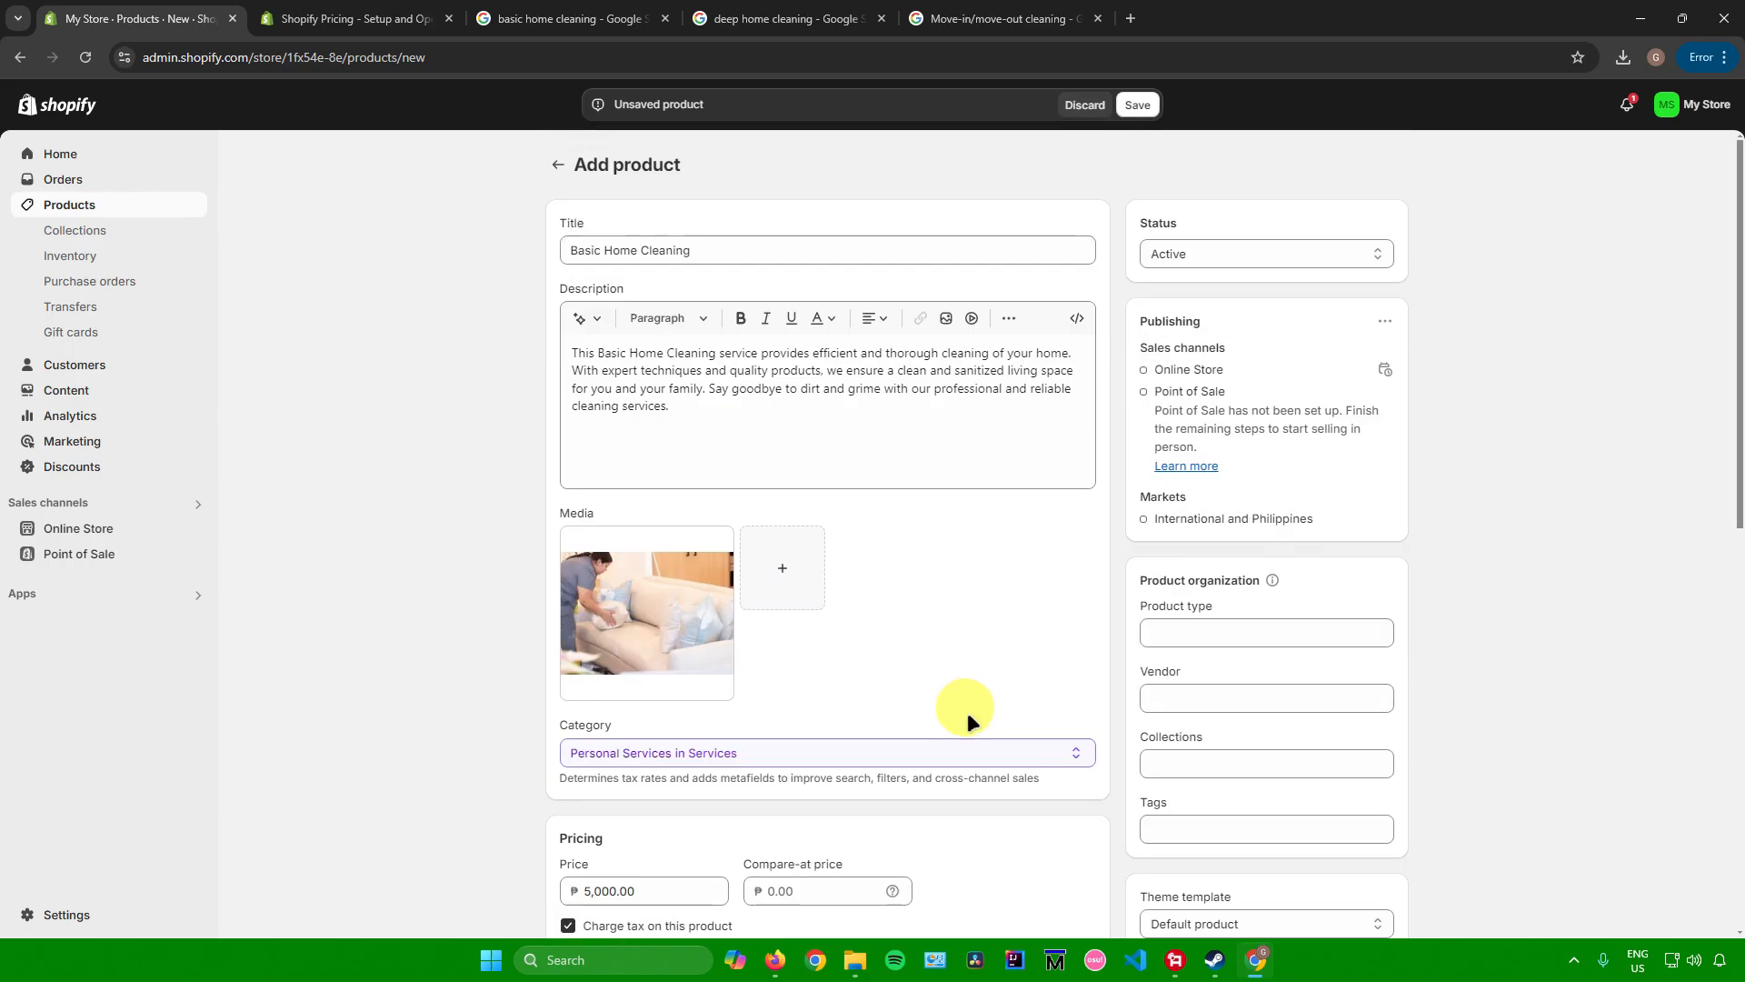
pyautogui.click(1213, 258)
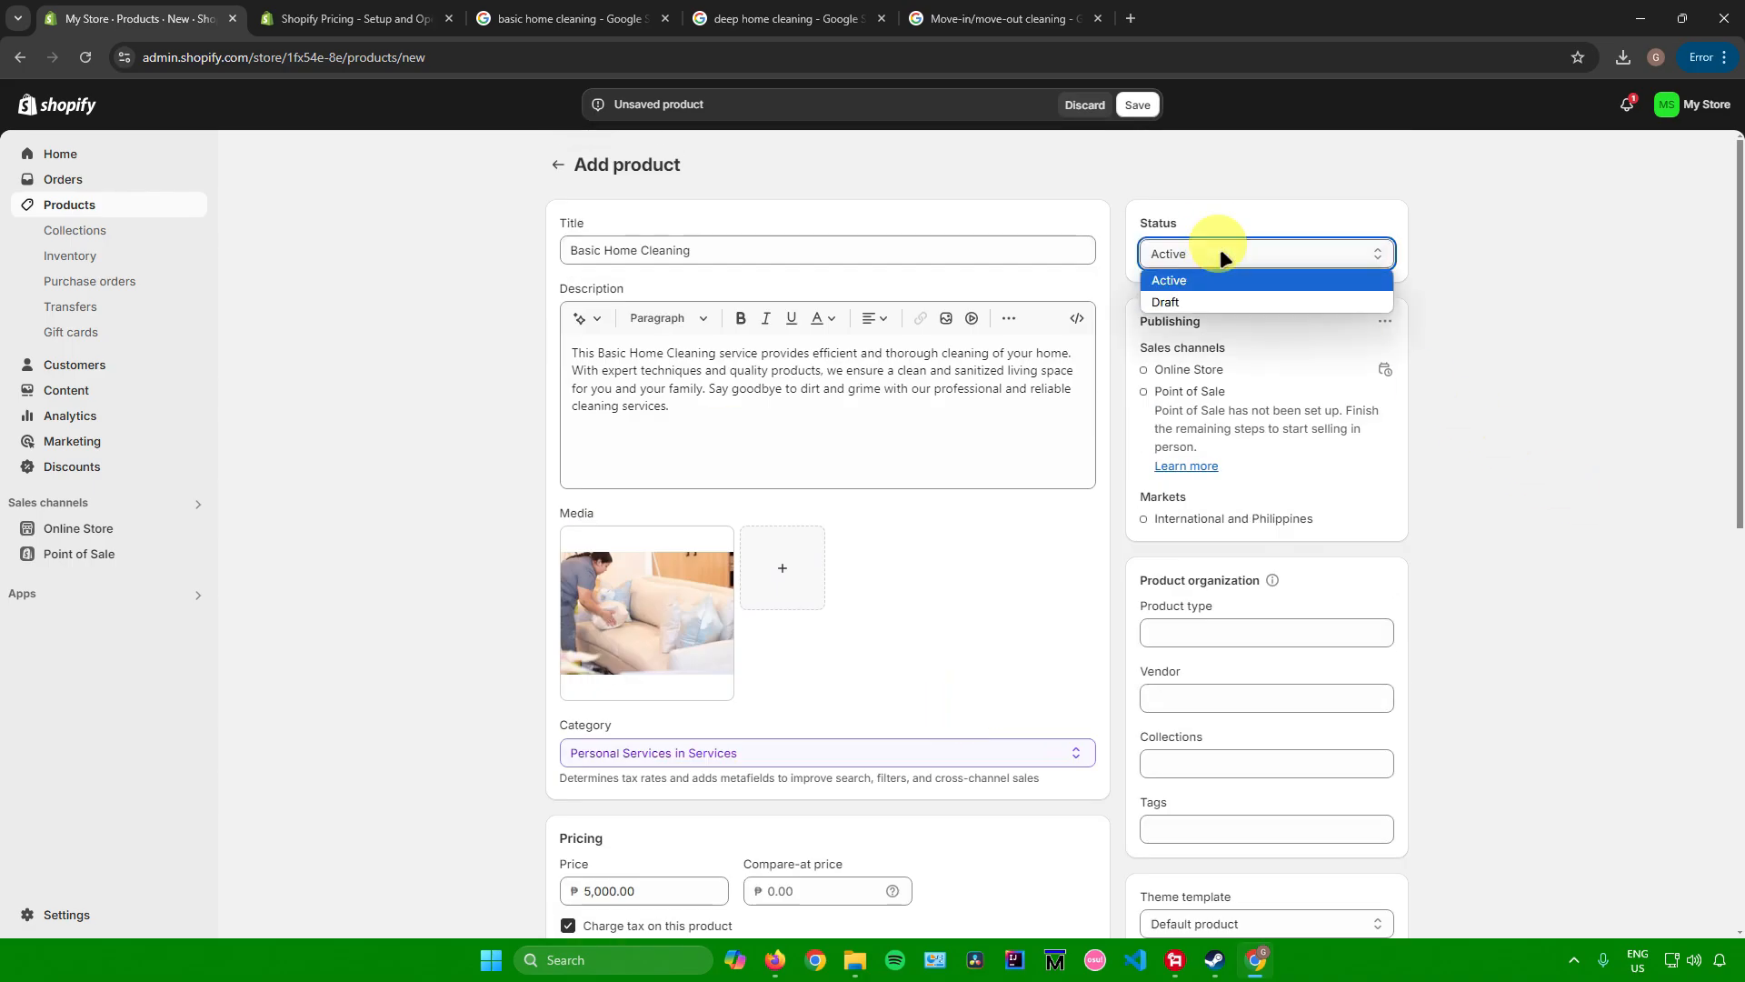
pyautogui.click(1220, 248)
pyautogui.click(1269, 622)
pyautogui.write('Services')
pyautogui.click(1200, 707)
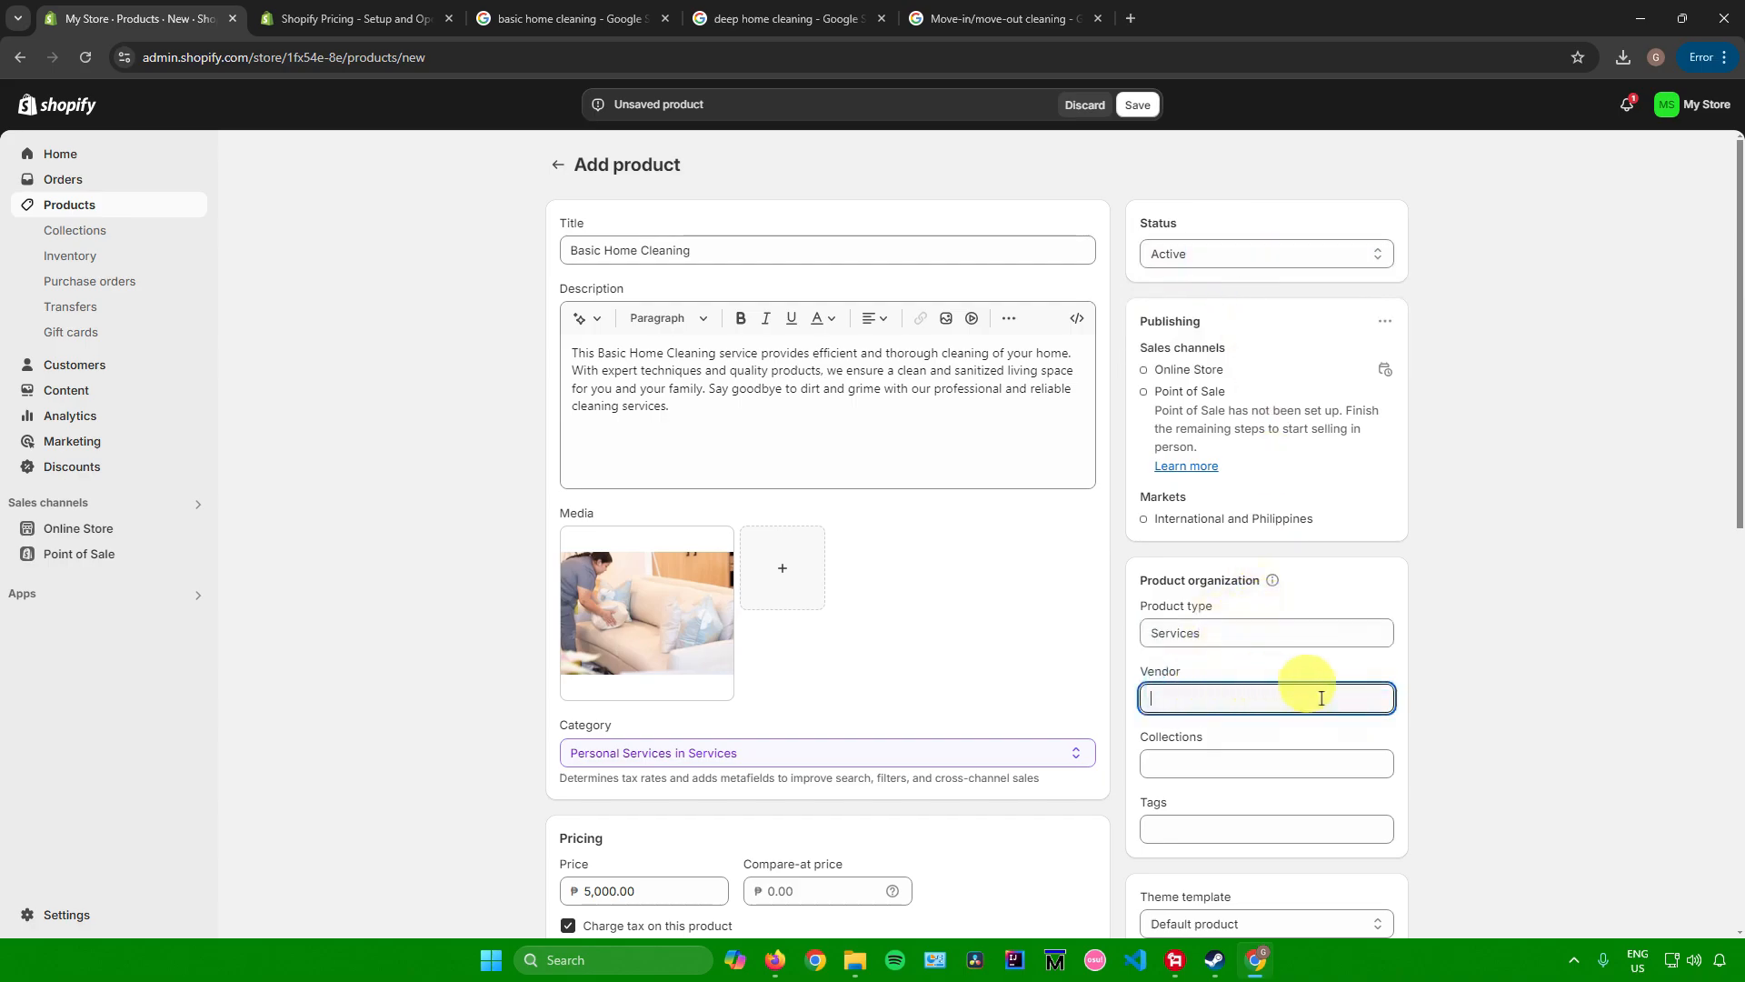
pyautogui.click(1222, 755)
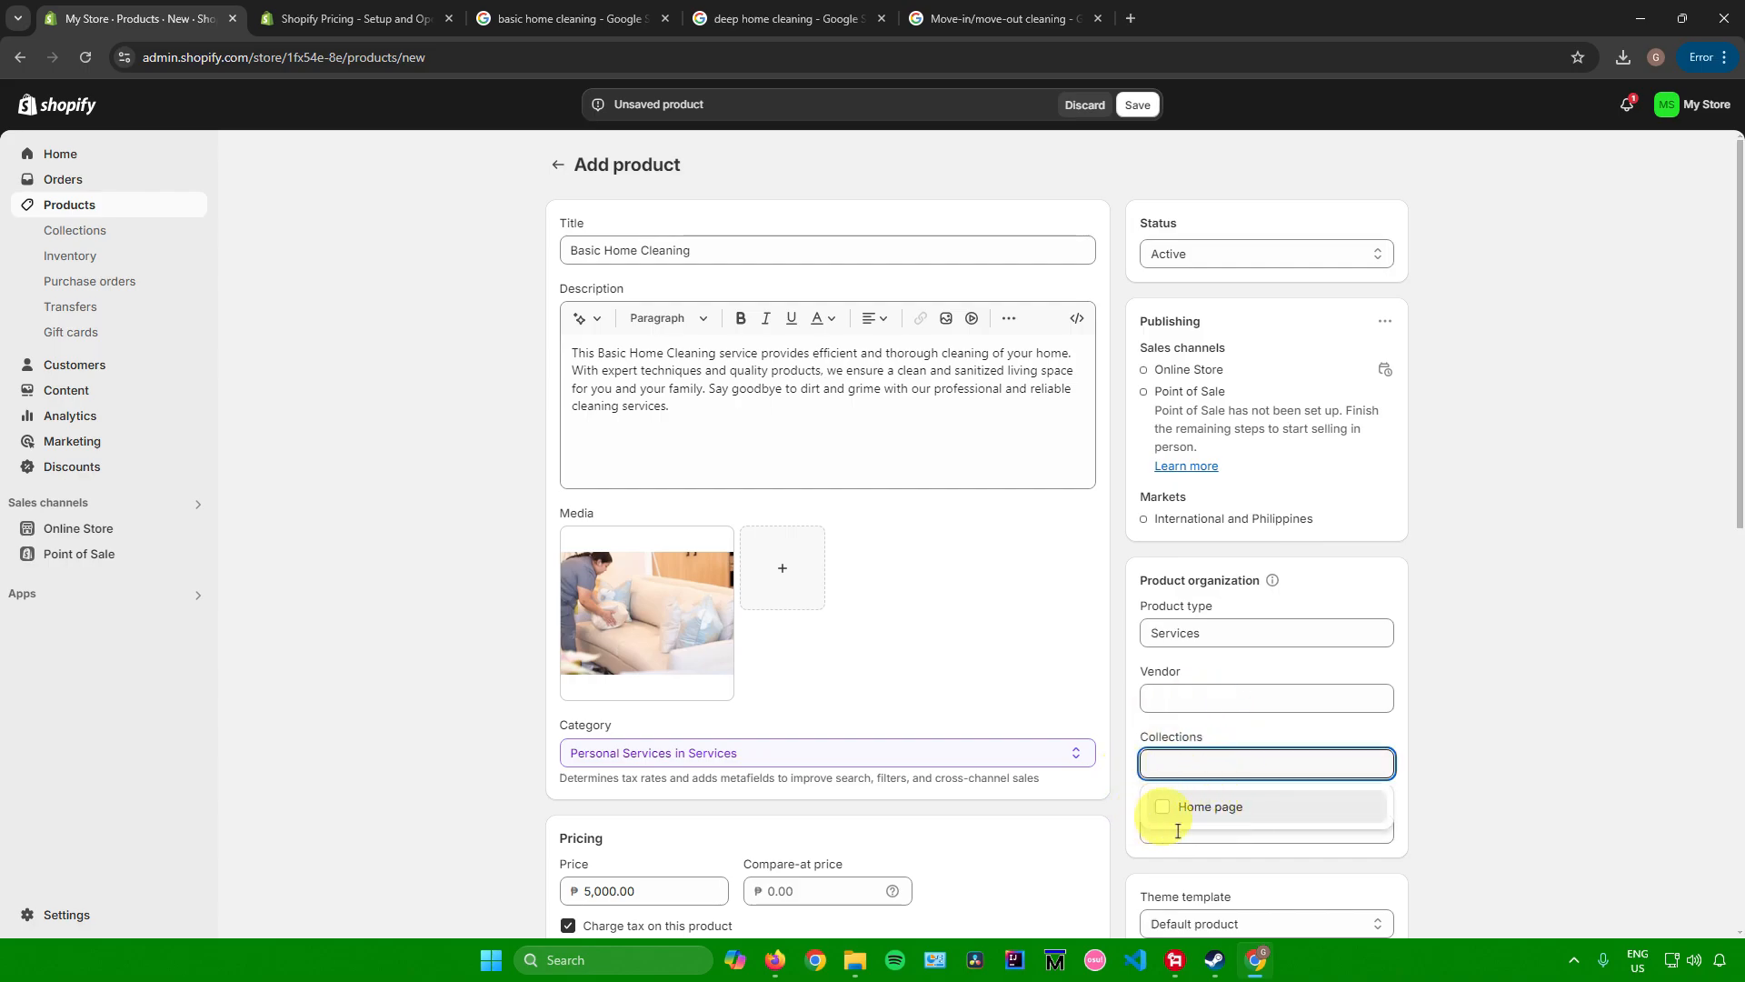
pyautogui.click(1197, 808)
# Step: Tag the product with Services and Home Cleaning
pyautogui.scroll(-1, 1467, 702)
pyautogui.scroll(-1, 1468, 702)
pyautogui.click(1196, 666)
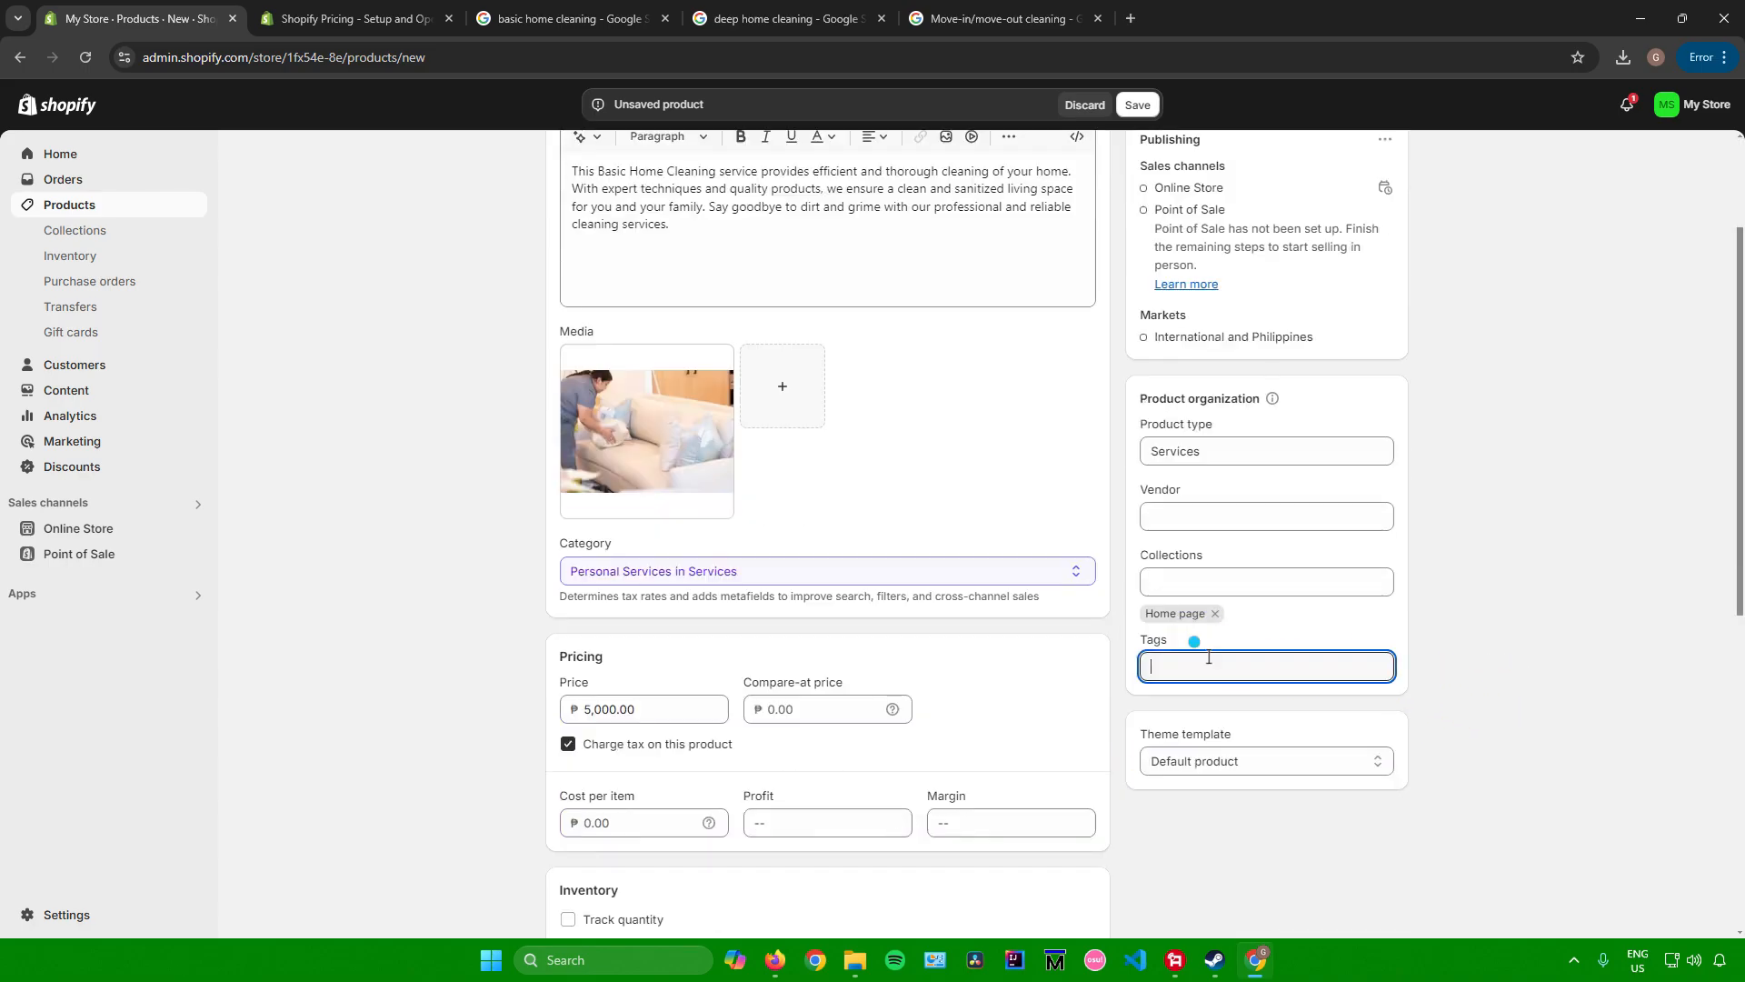
pyautogui.write('Services')
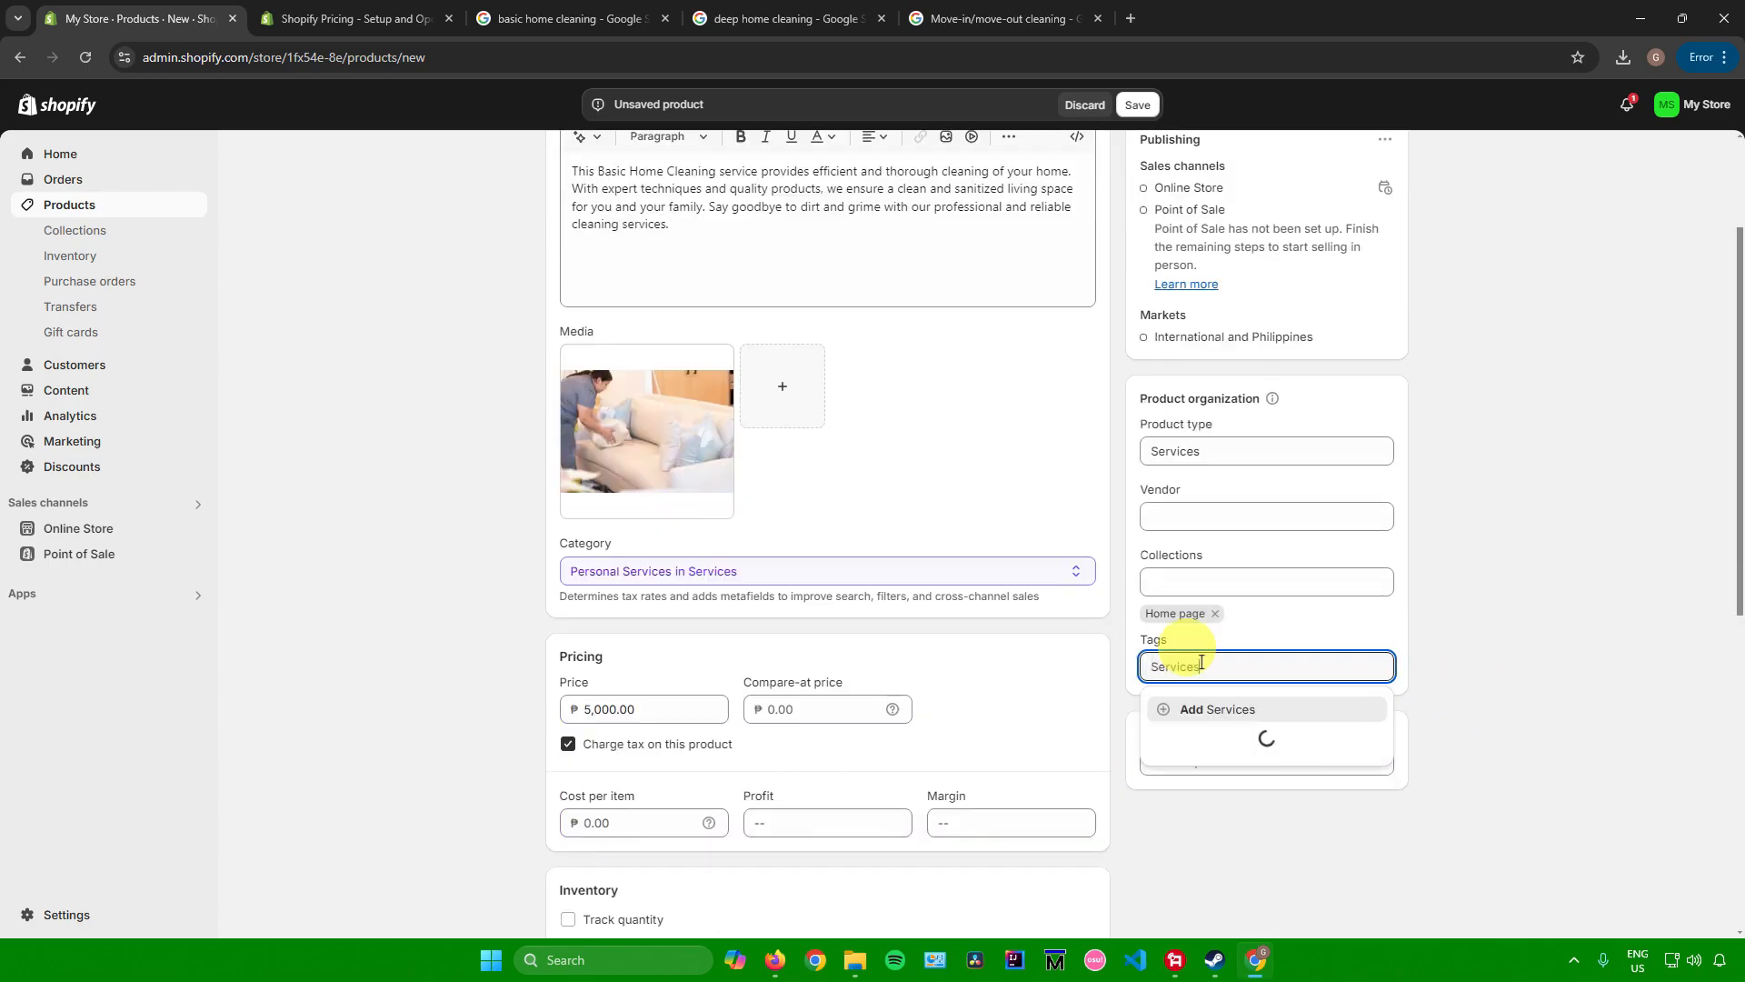
pyautogui.click(1196, 709)
pyautogui.write('Home Cleaning')
pyautogui.press('Return')
pyautogui.click(1317, 376)
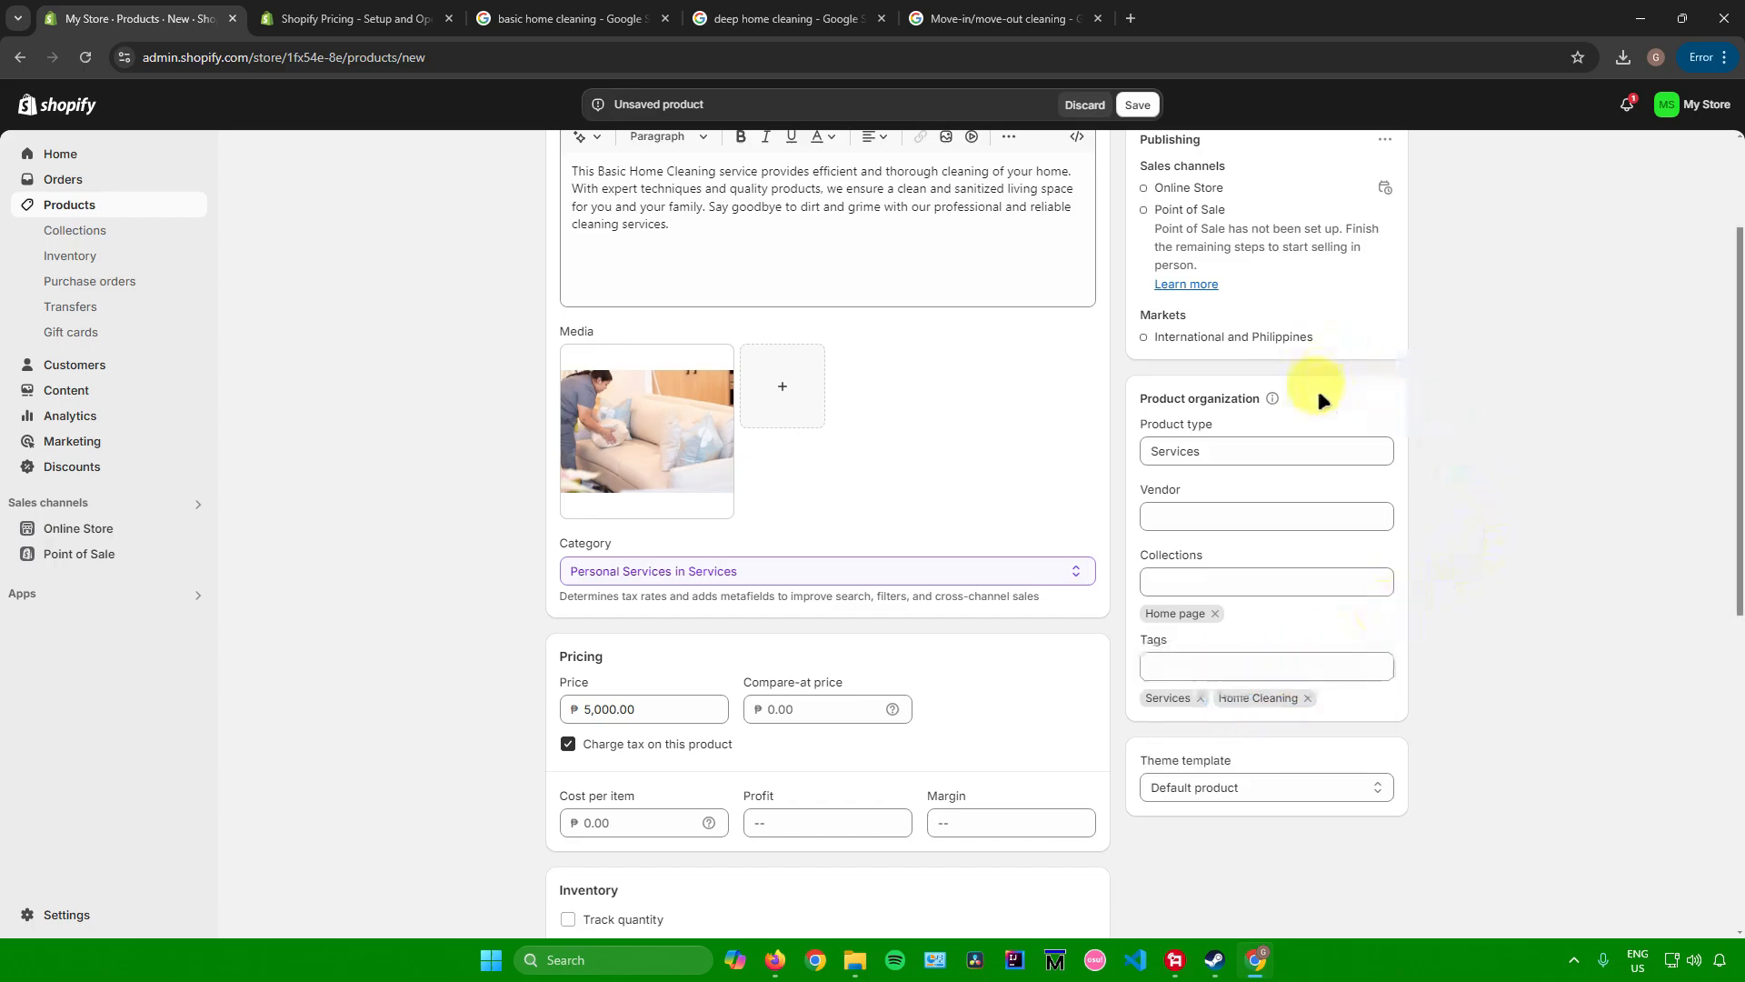
# Step: Save the Basic Home Cleaning product and return to the product list
pyautogui.scroll(2, 1318, 377)
pyautogui.click(1138, 104)
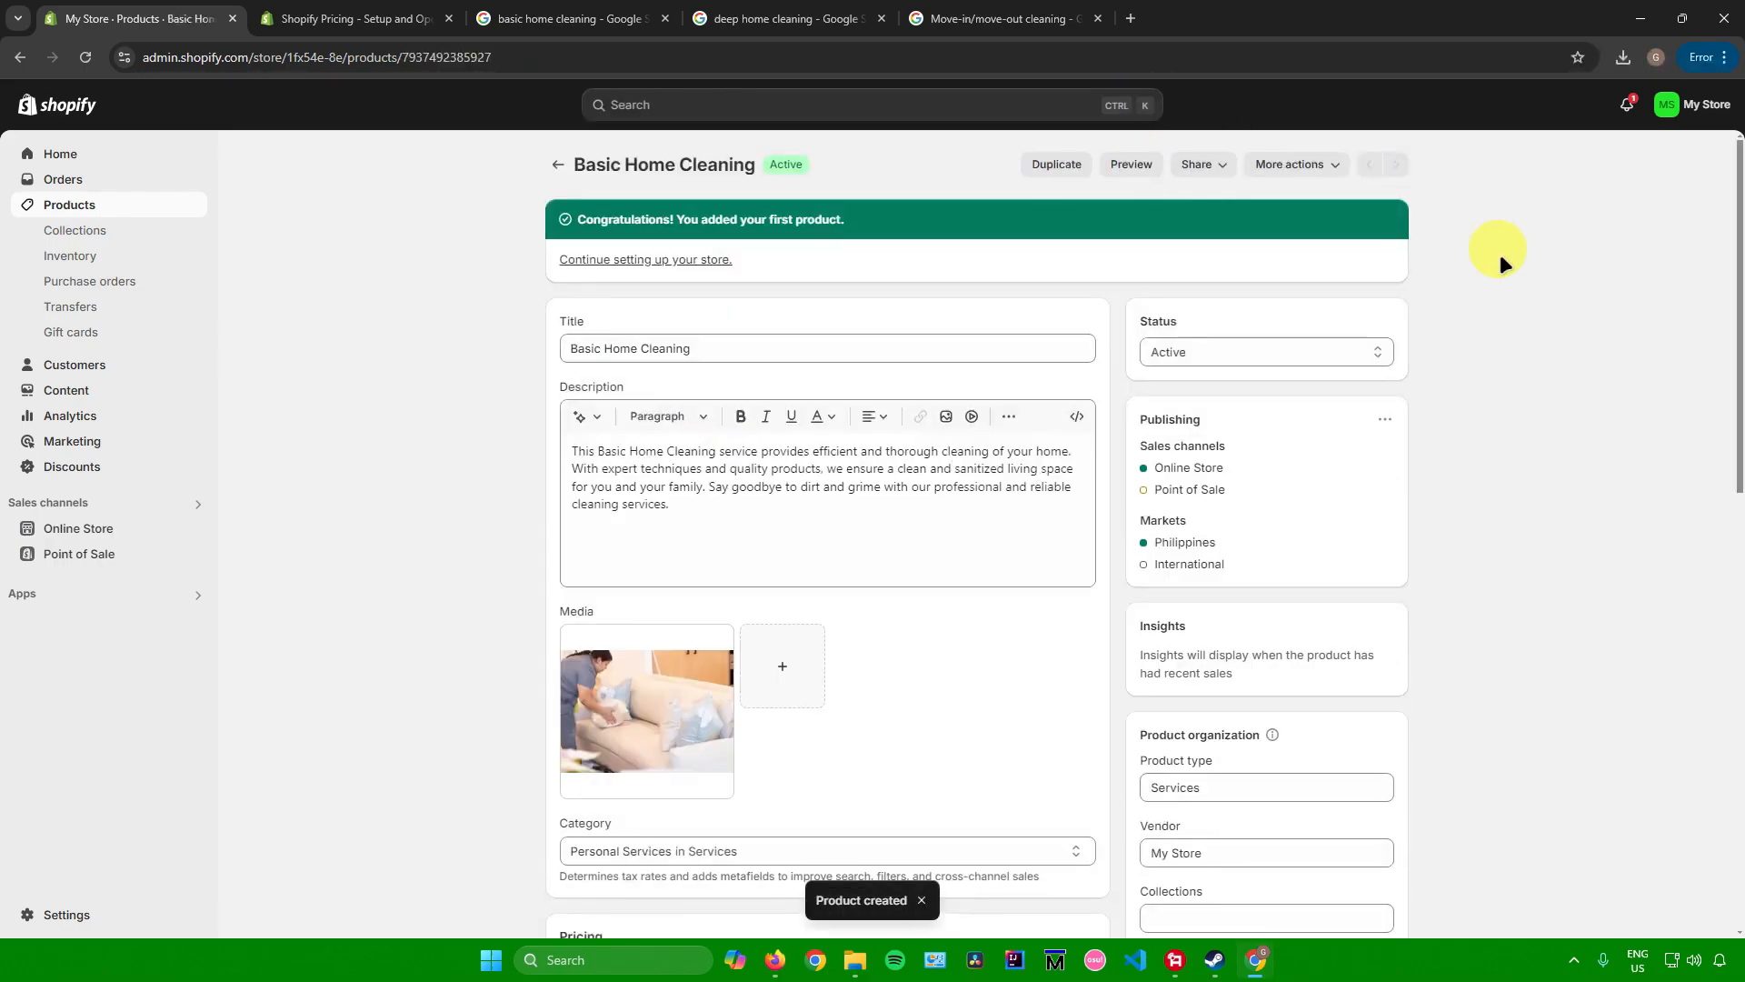
pyautogui.click(66, 202)
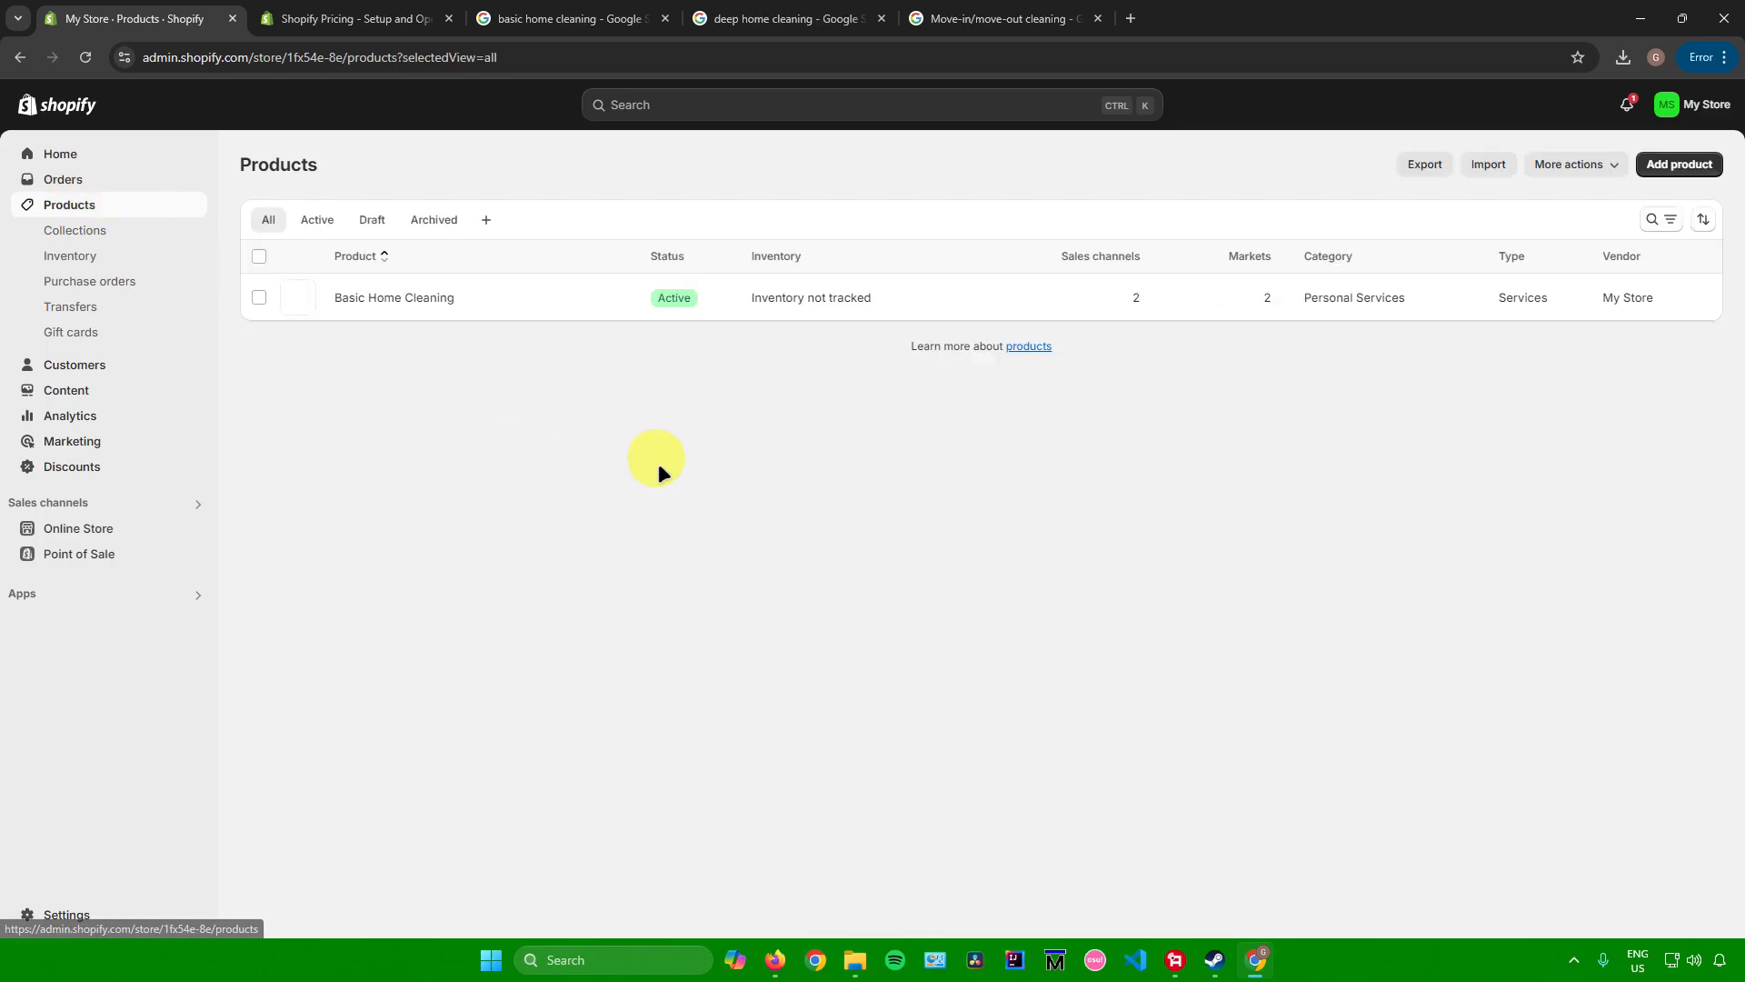
# Step: Check the image results for deep home cleaning and move-in/move-out cleaning, and return to the store's product list
pyautogui.click(800, 18)
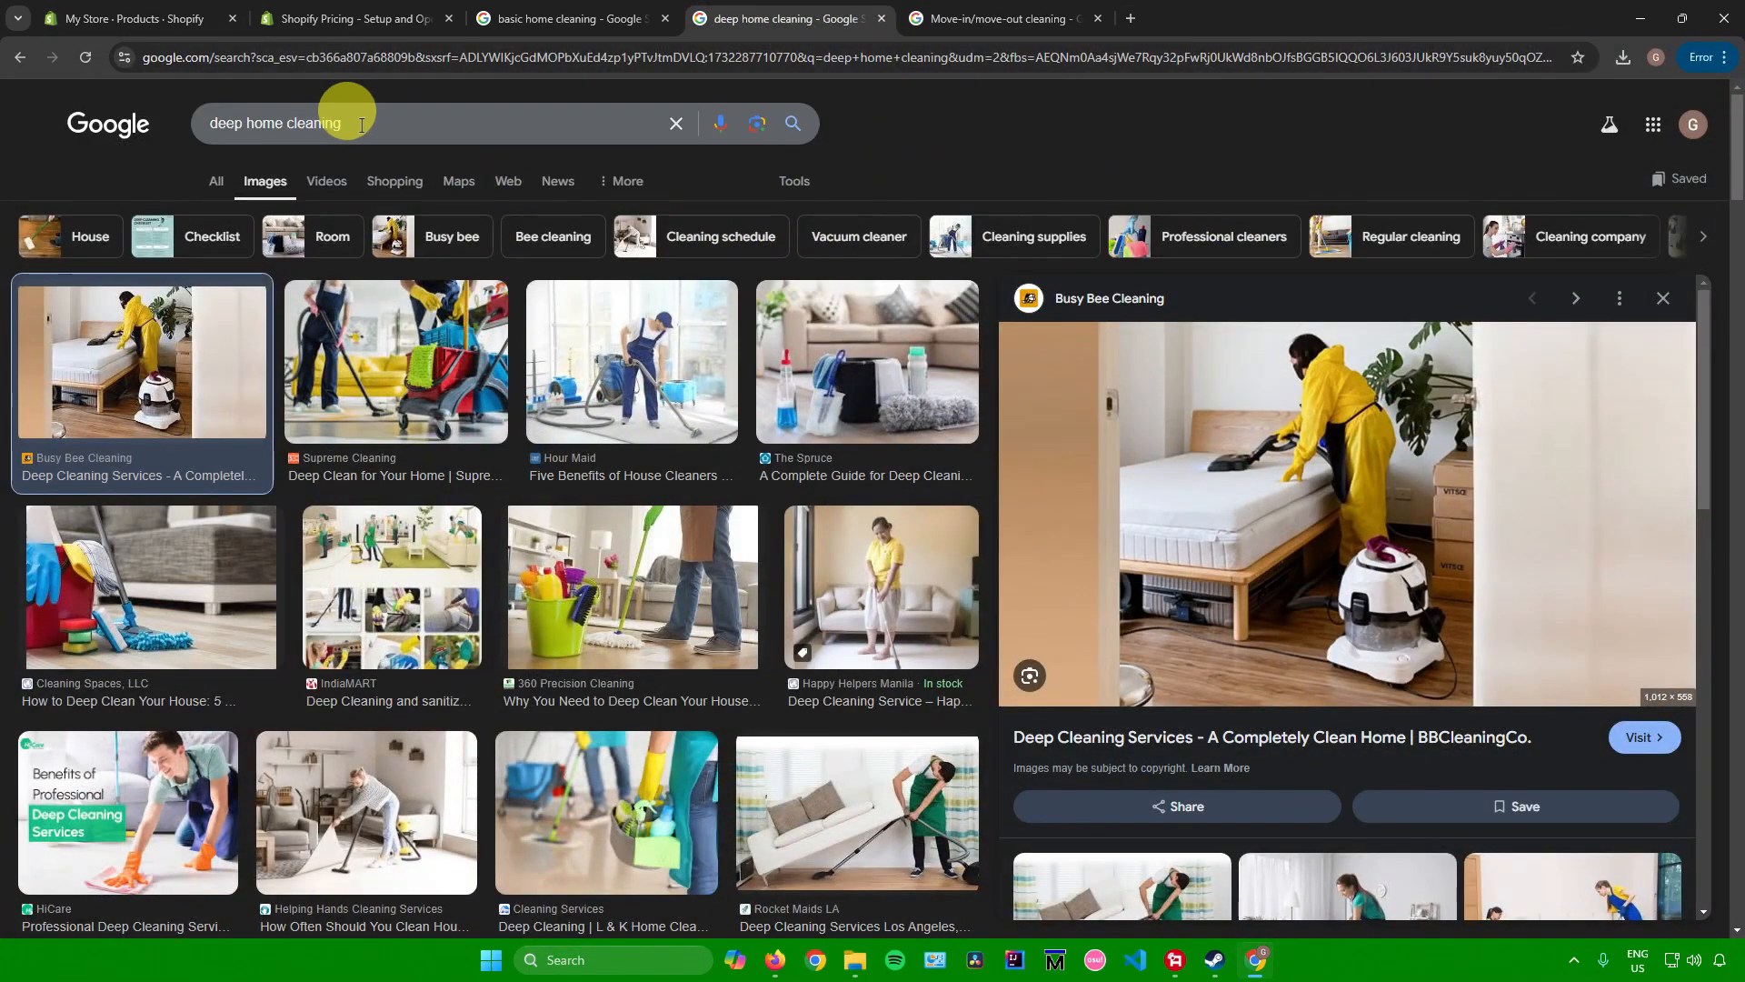
pyautogui.click(981, 18)
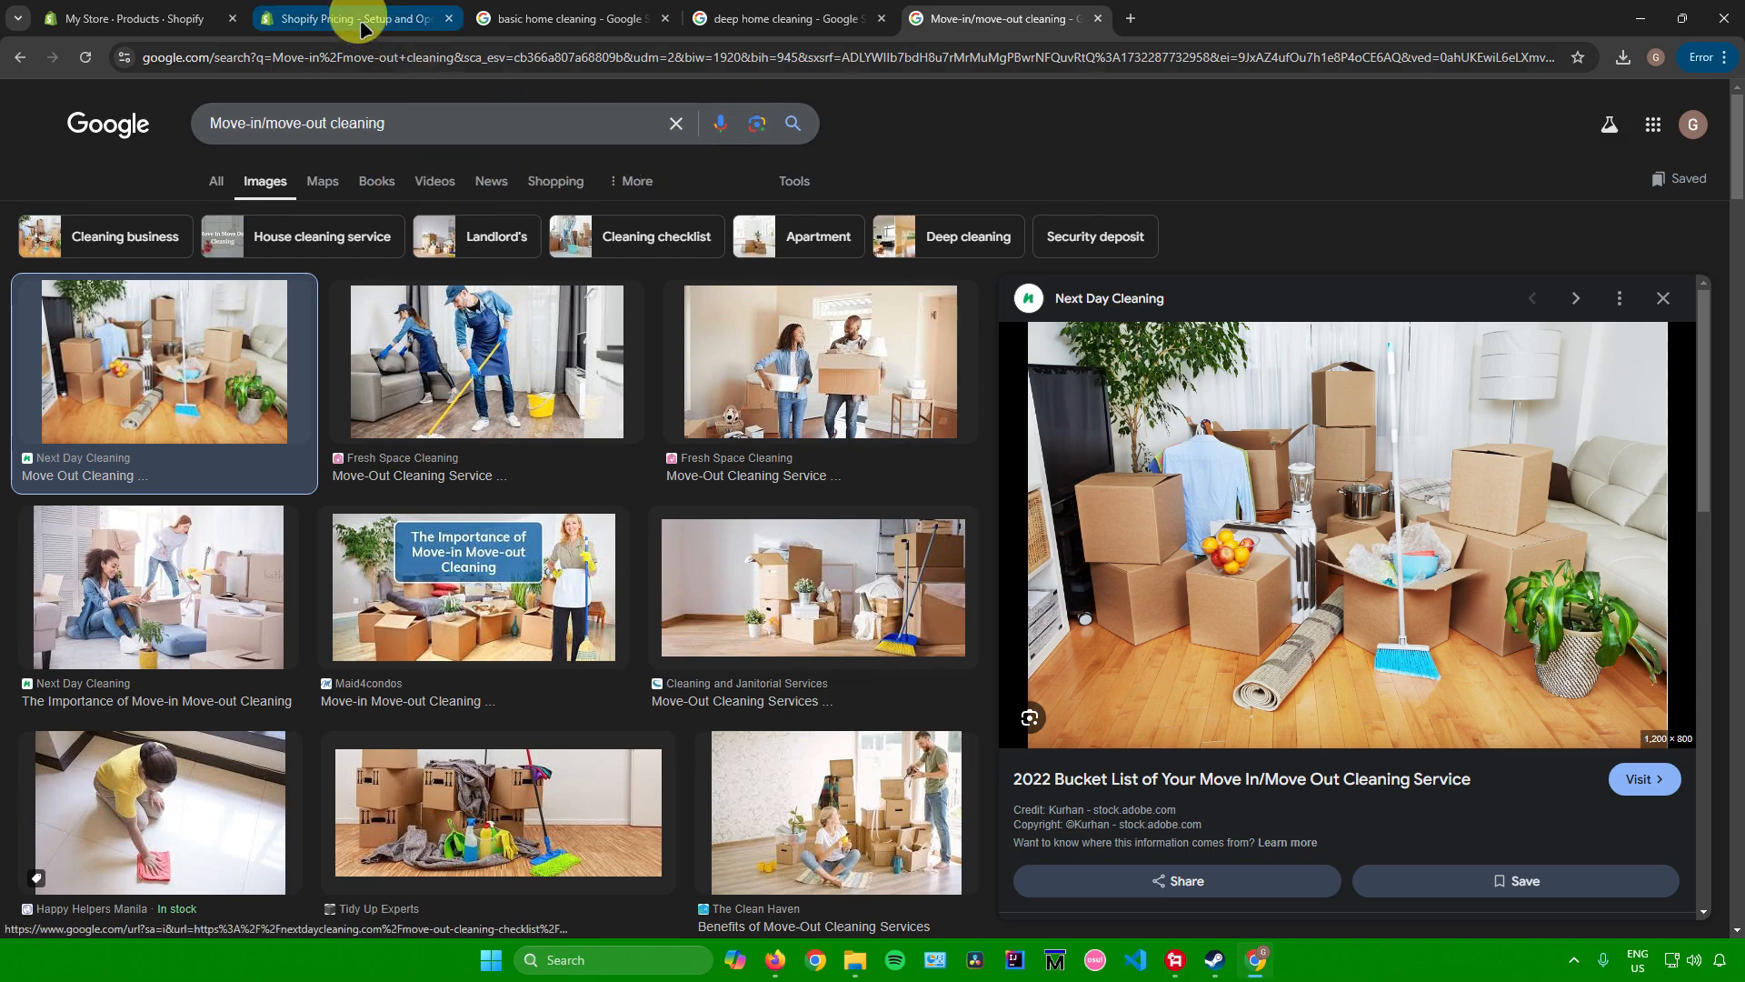
pyautogui.click(164, 18)
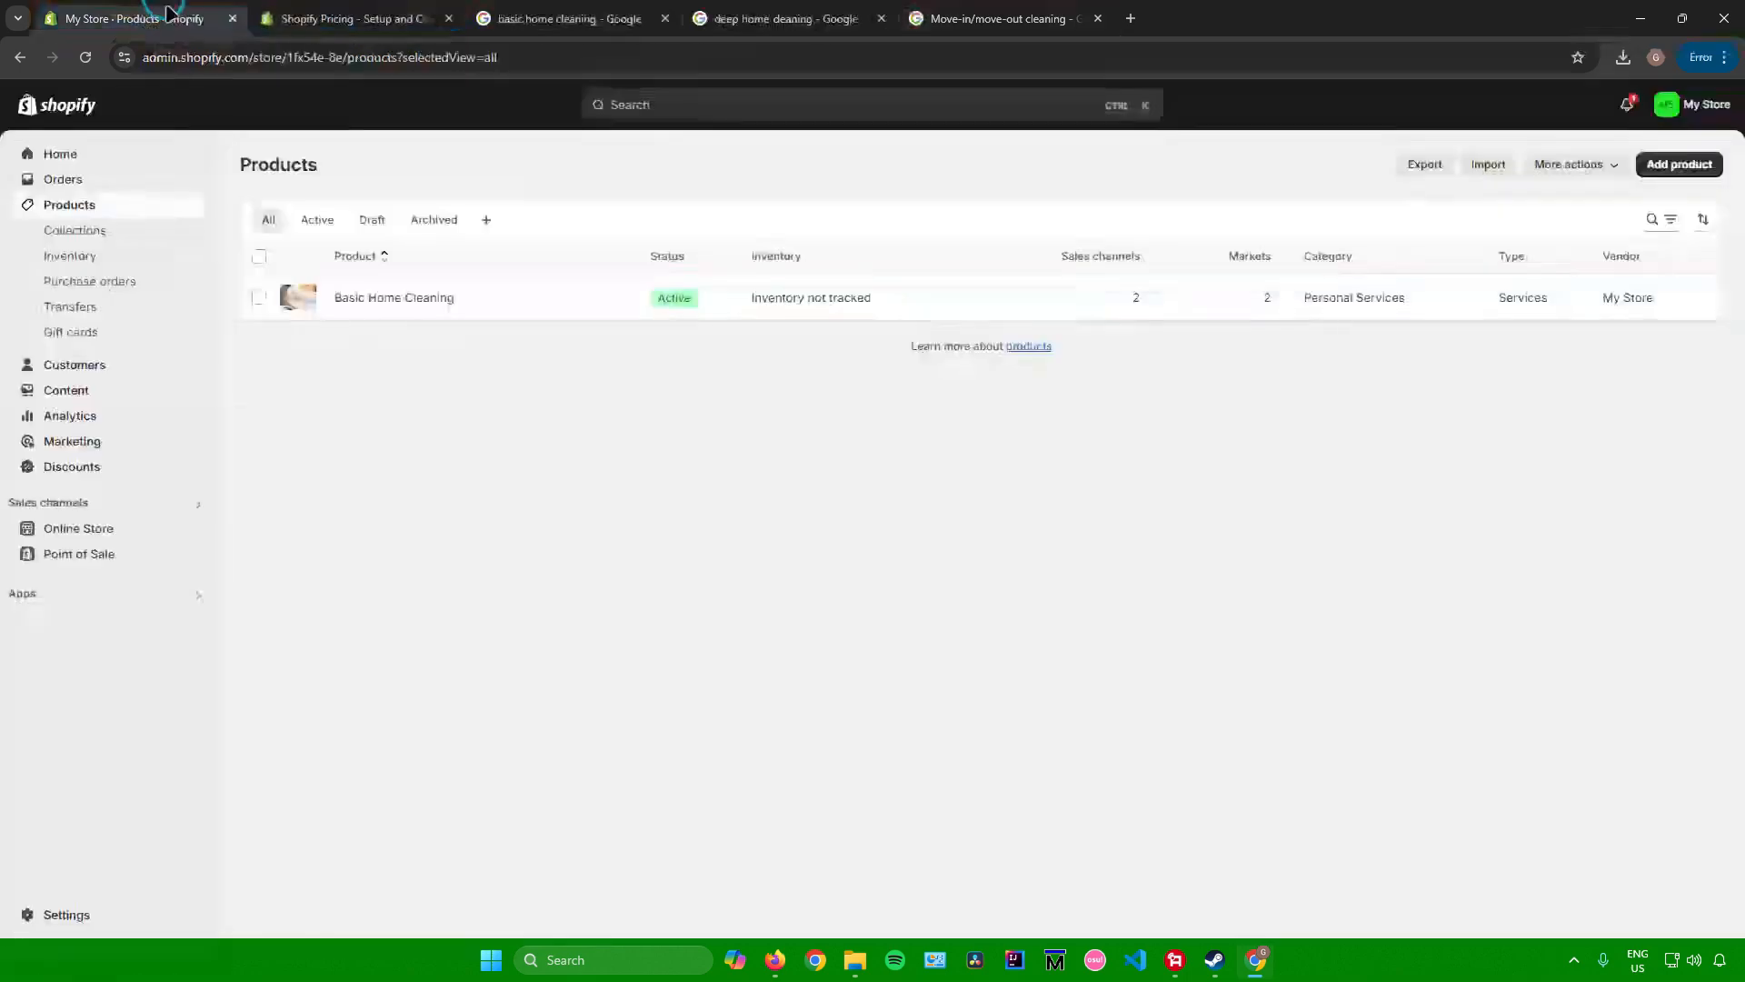
# Step: Open a blank form for a new product and look over its fields
pyautogui.click(1691, 168)
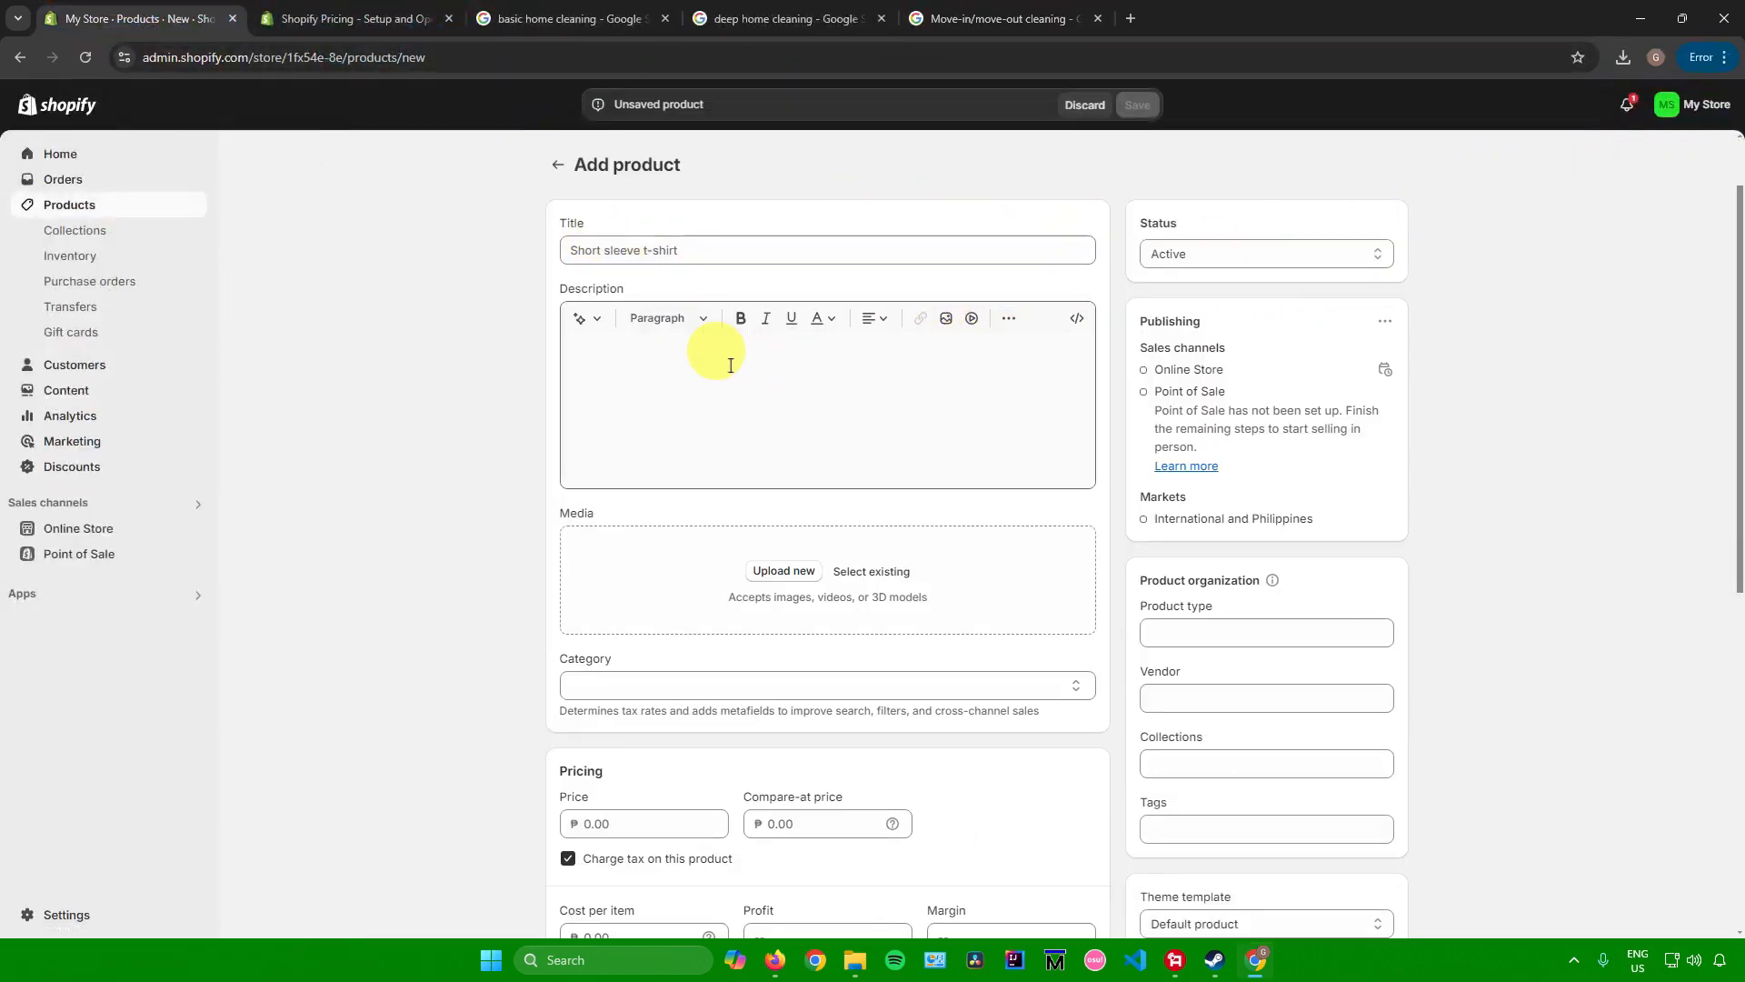
pyautogui.scroll(-5, 740, 368)
pyautogui.scroll(-3, 753, 367)
pyautogui.scroll(4, 718, 335)
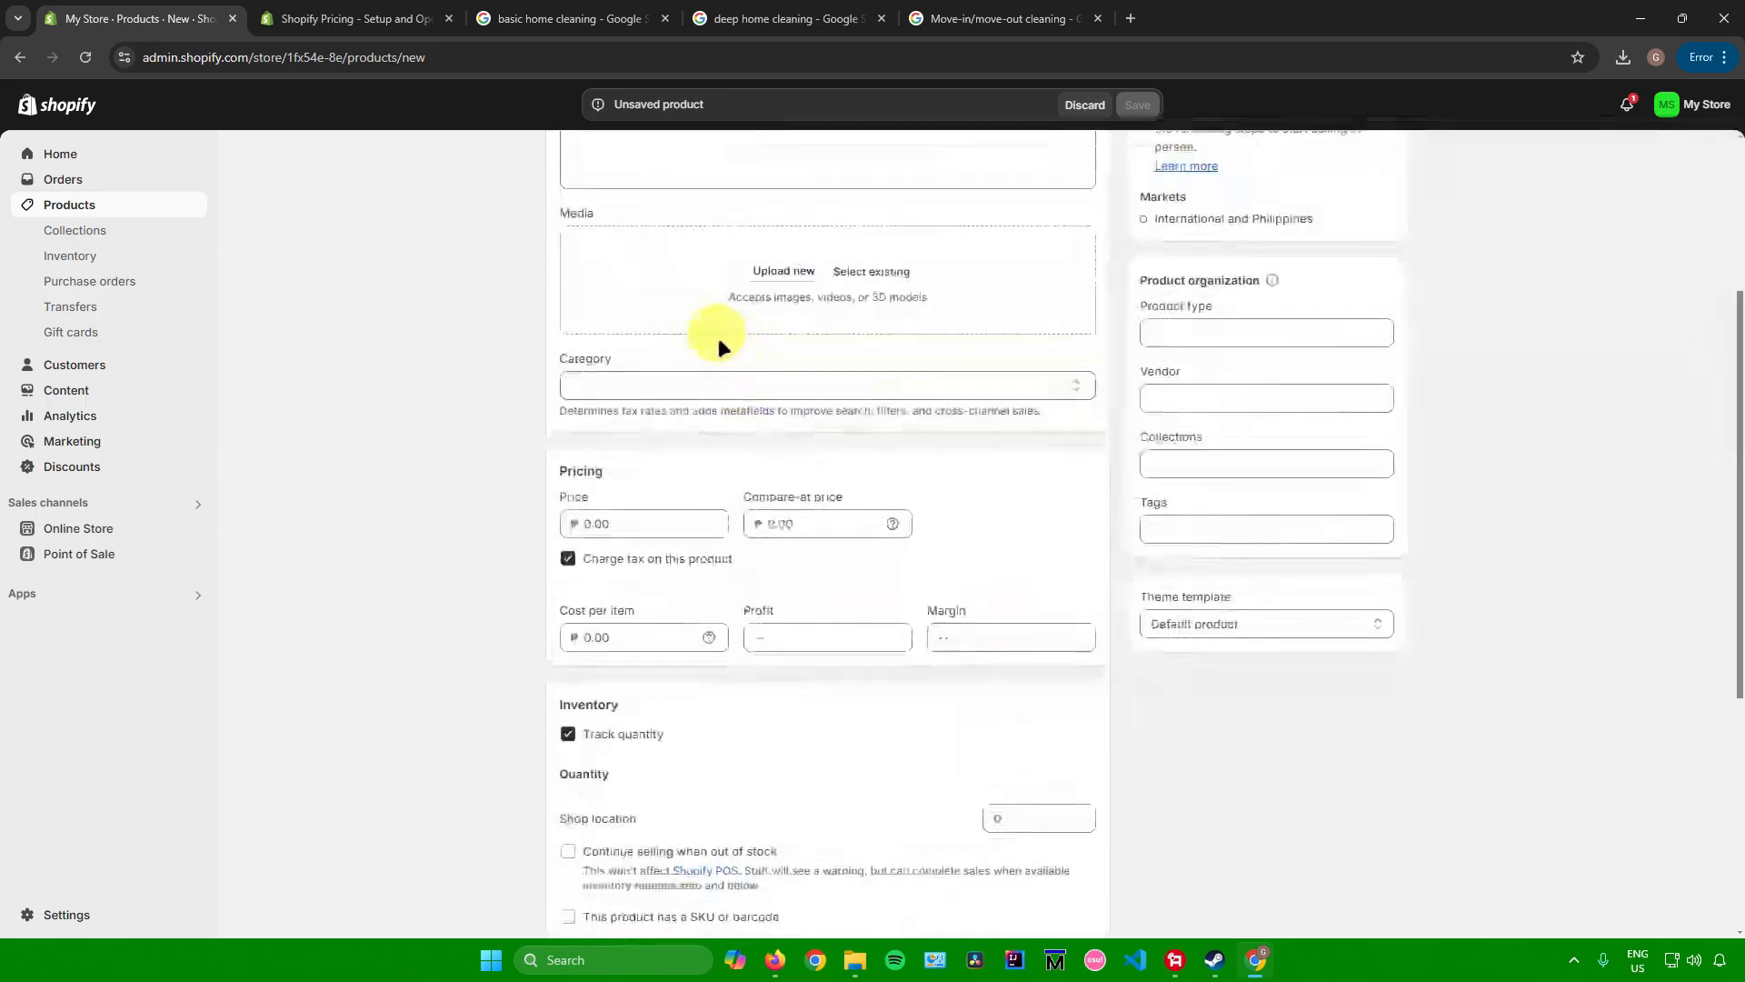
pyautogui.scroll(4, 718, 335)
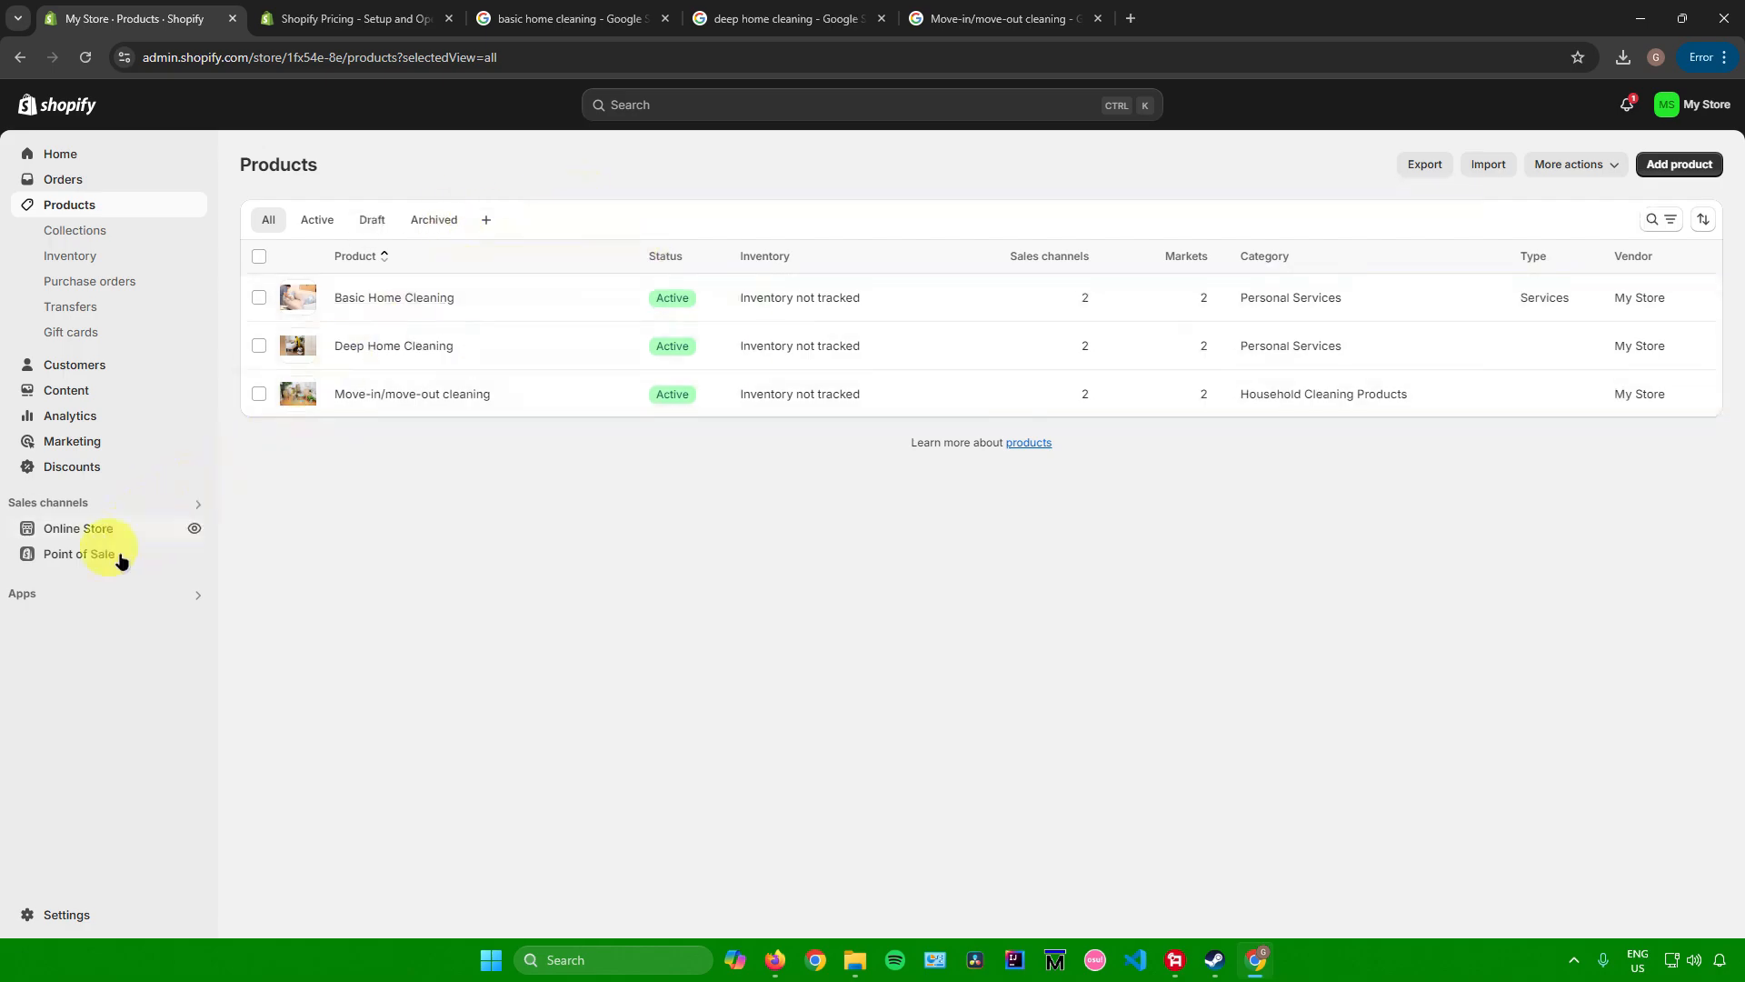
# Step: Open the Shopify App Store from the store's recommended apps
pyautogui.click(36, 593)
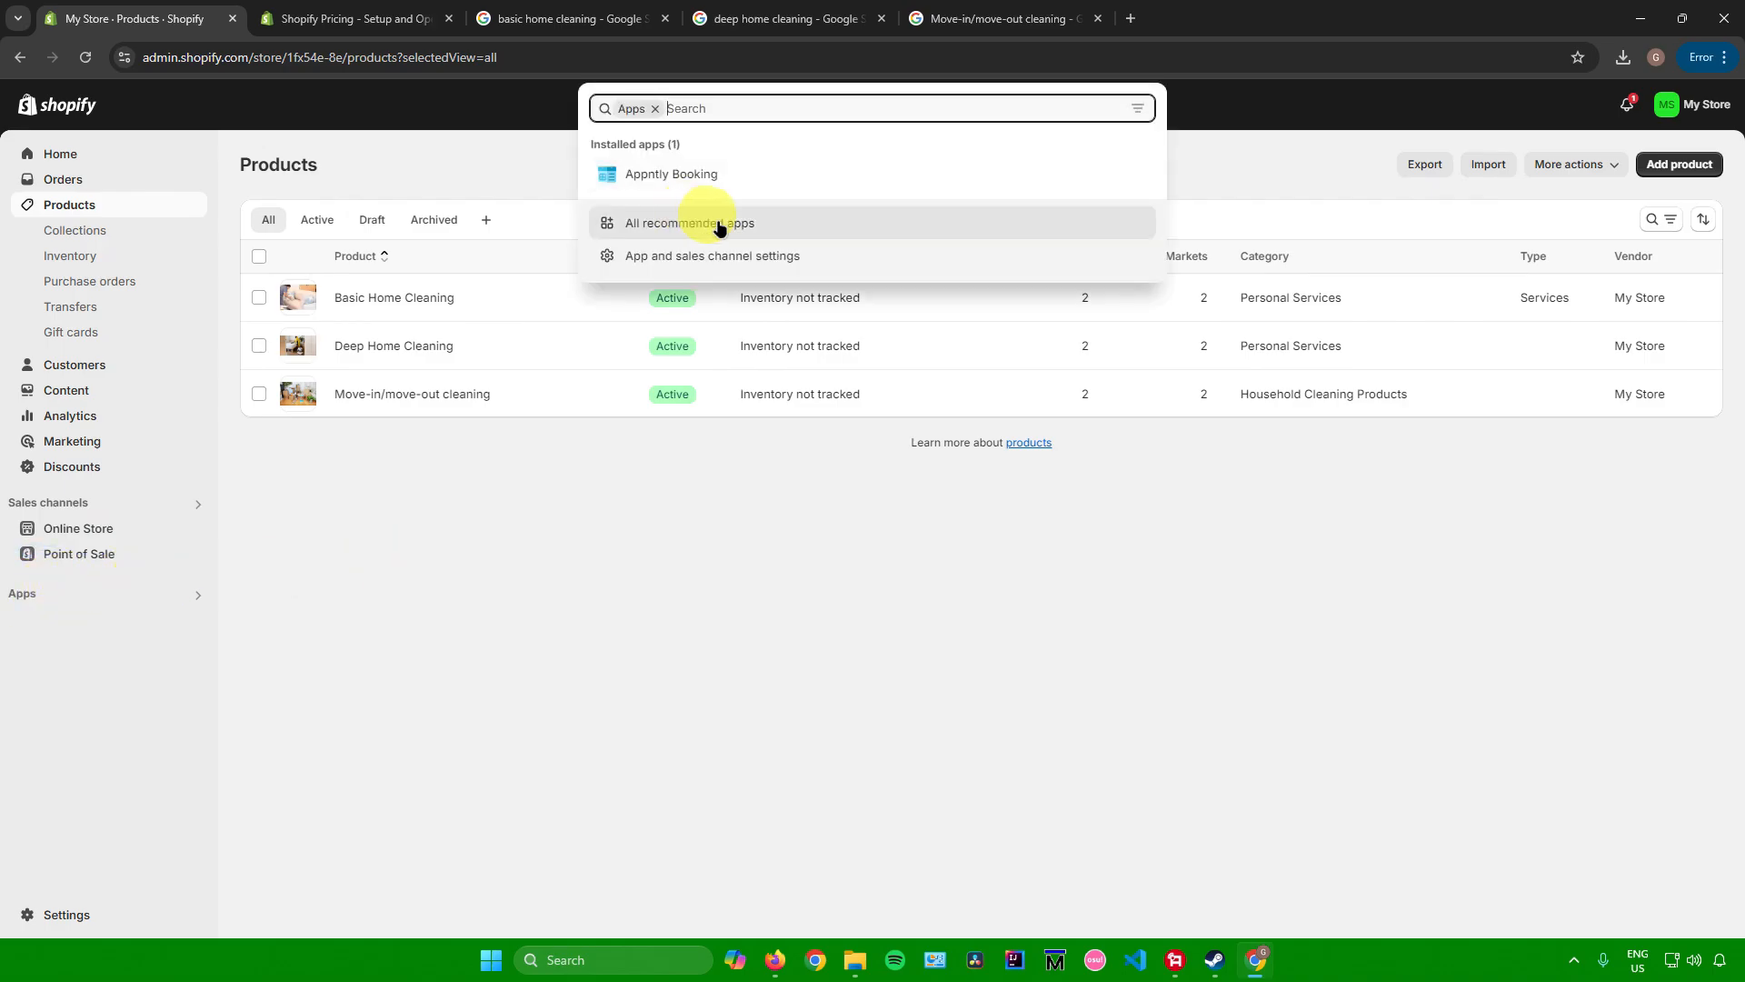
pyautogui.click(719, 227)
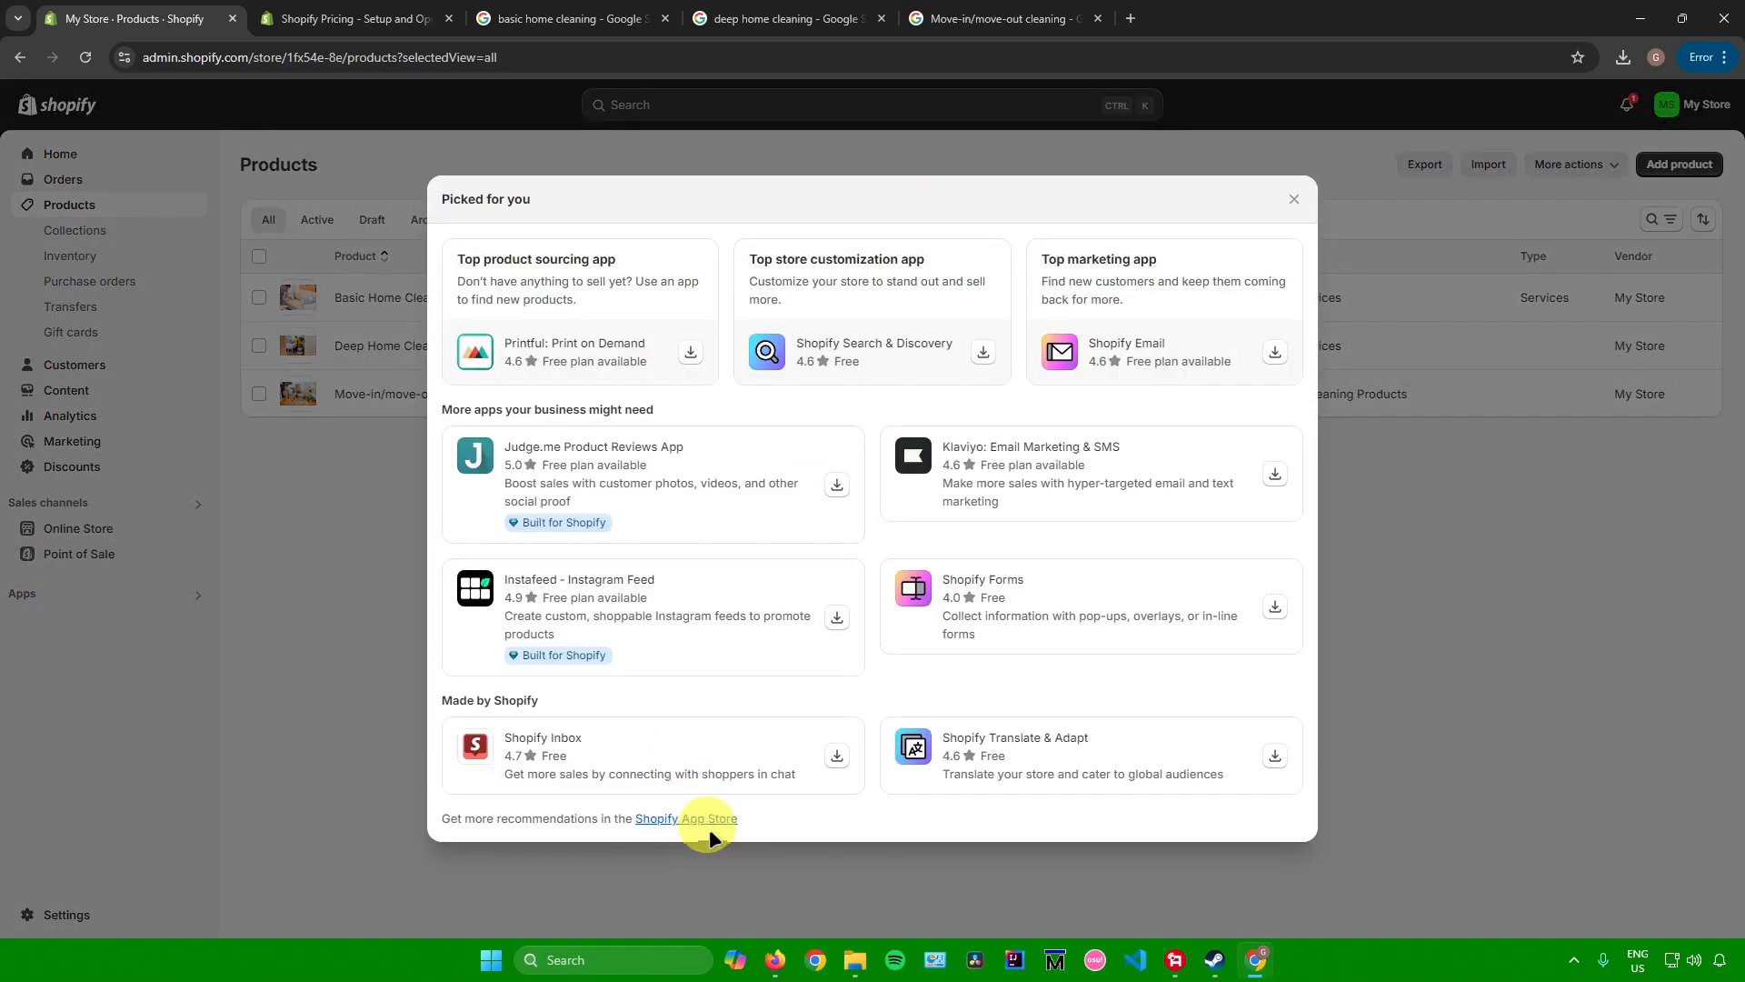
pyautogui.click(709, 820)
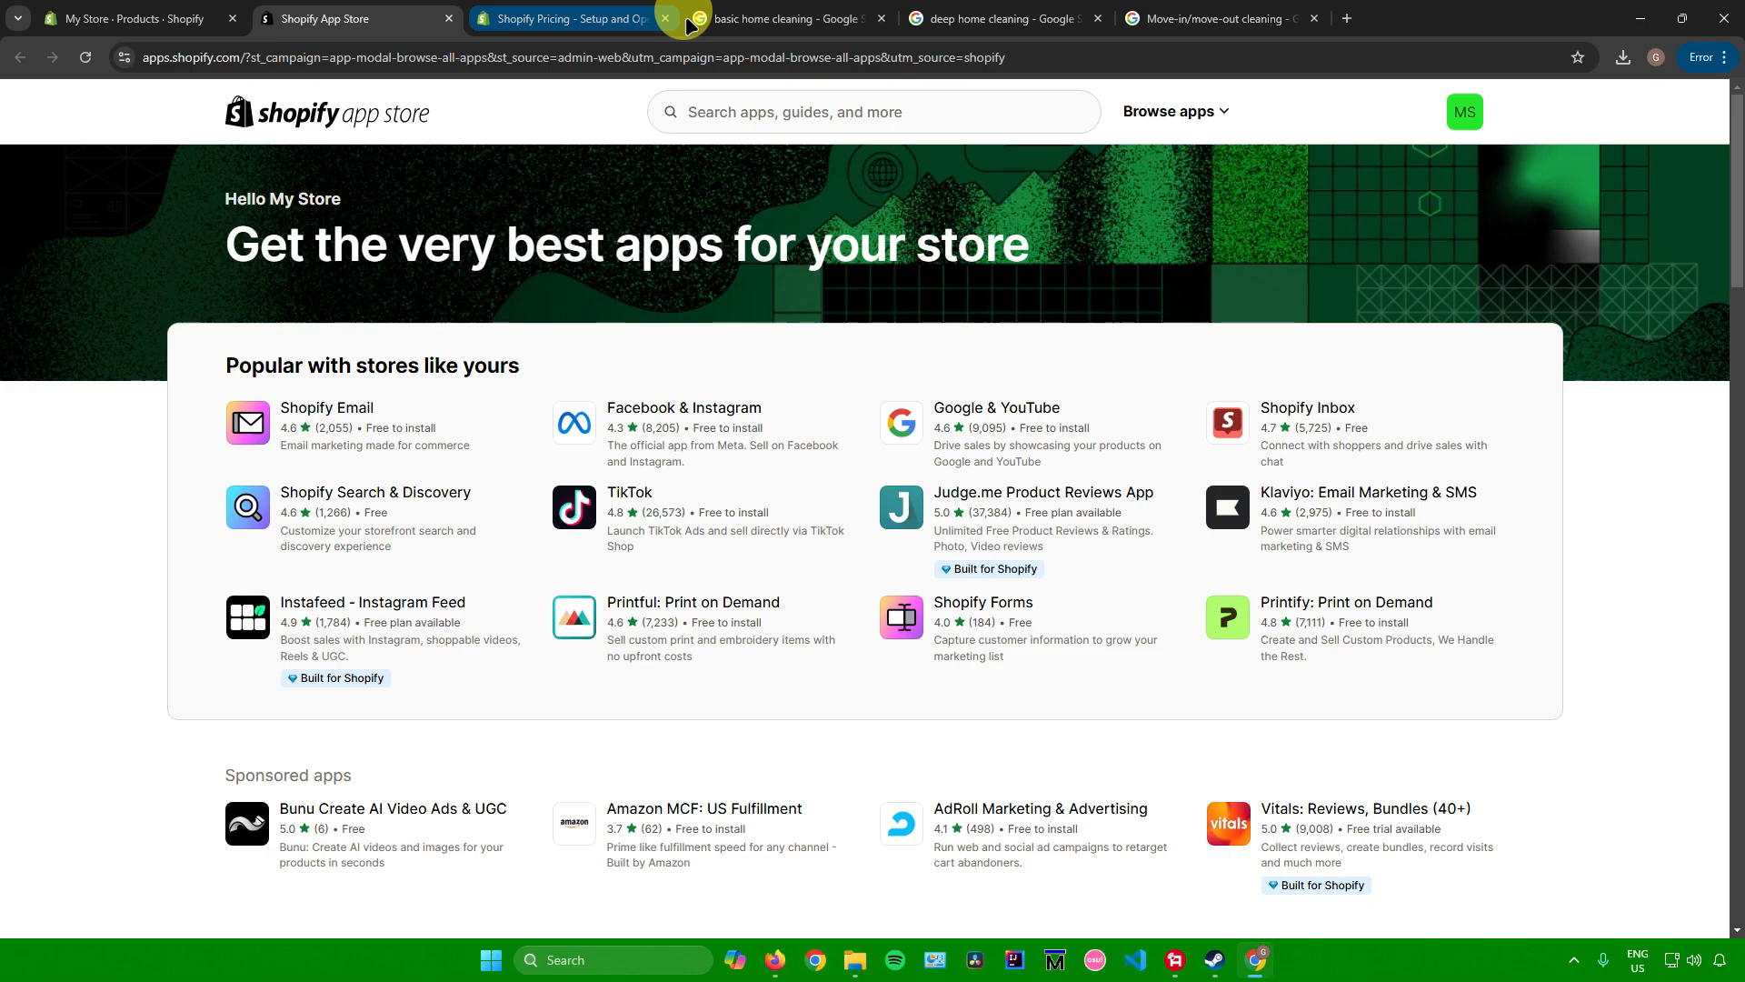
# Step: Search the app store for appointly and open the Appointment Booking App Apntly in the store admin
pyautogui.click(722, 110)
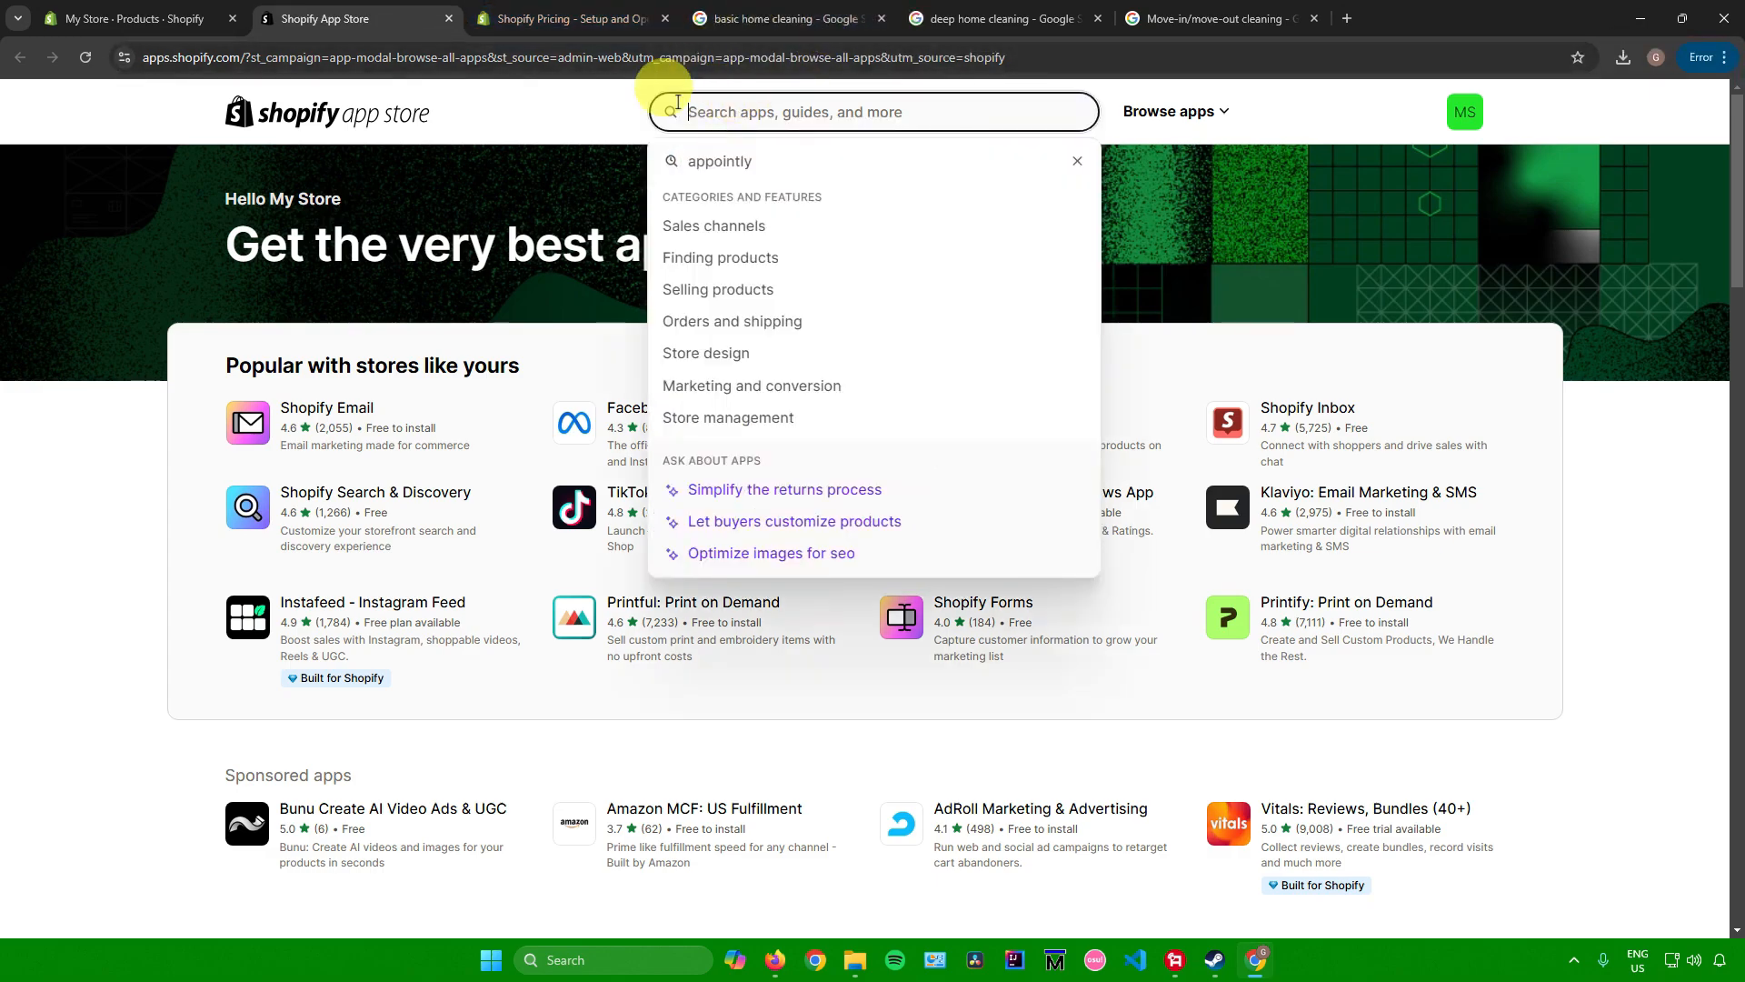
pyautogui.click(759, 161)
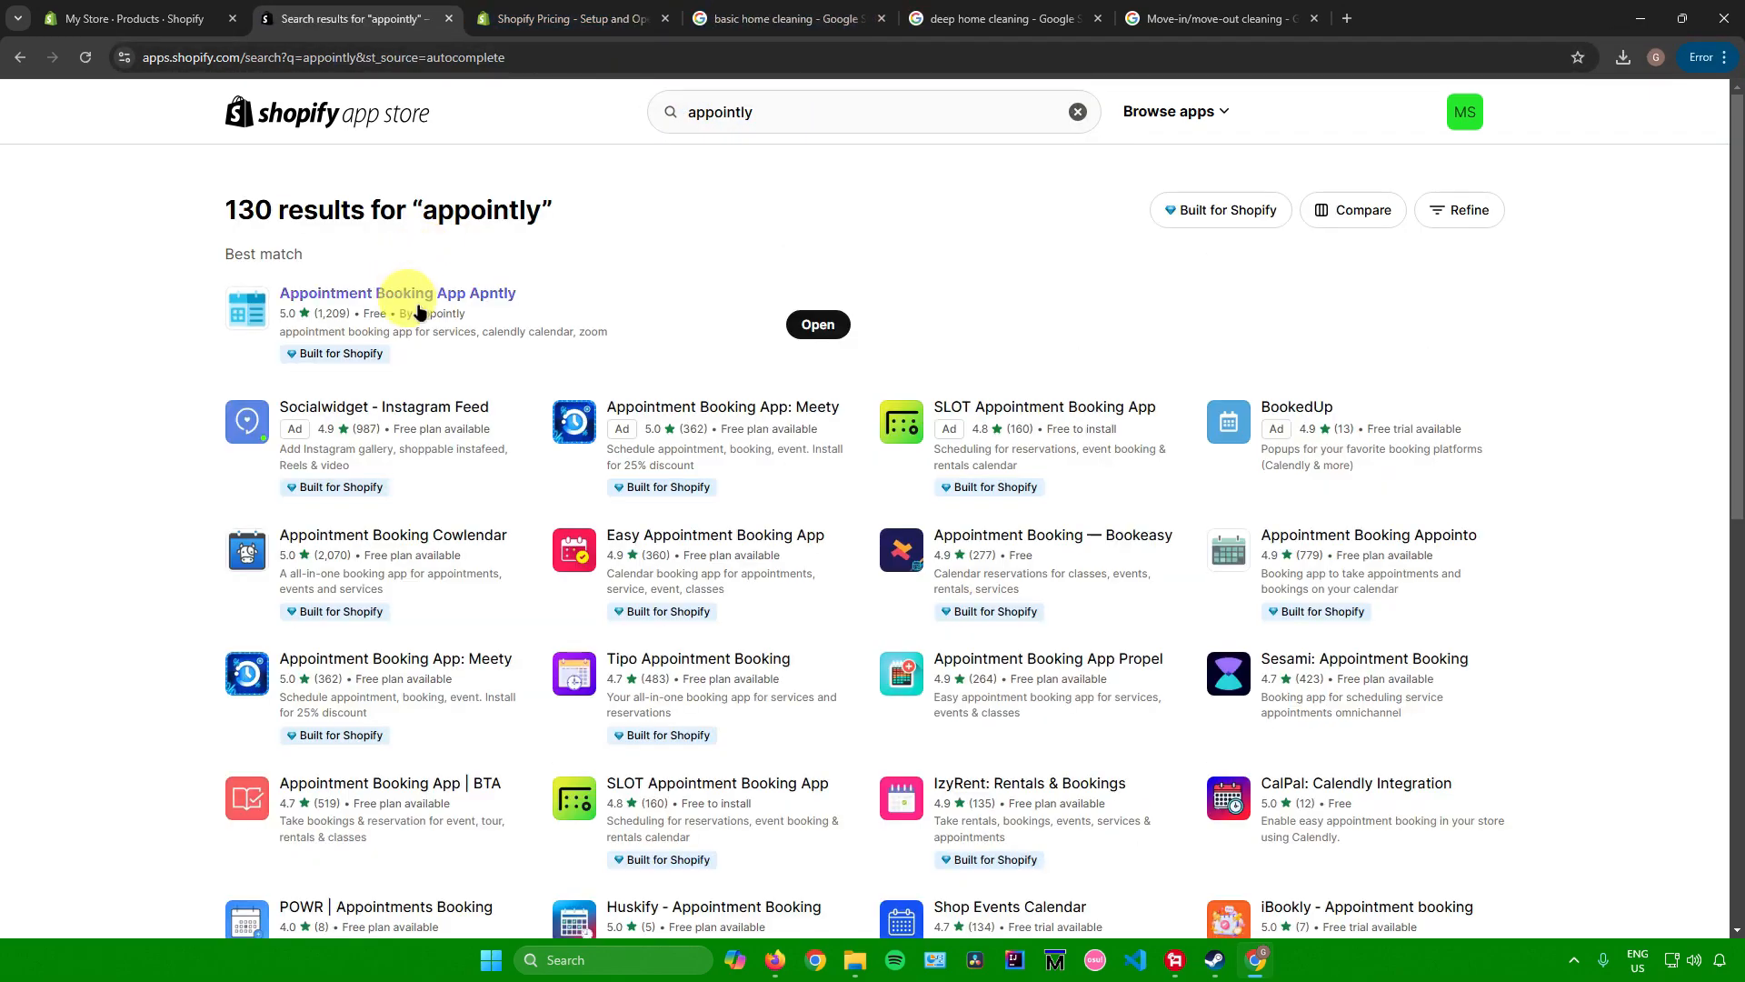
pyautogui.click(372, 294)
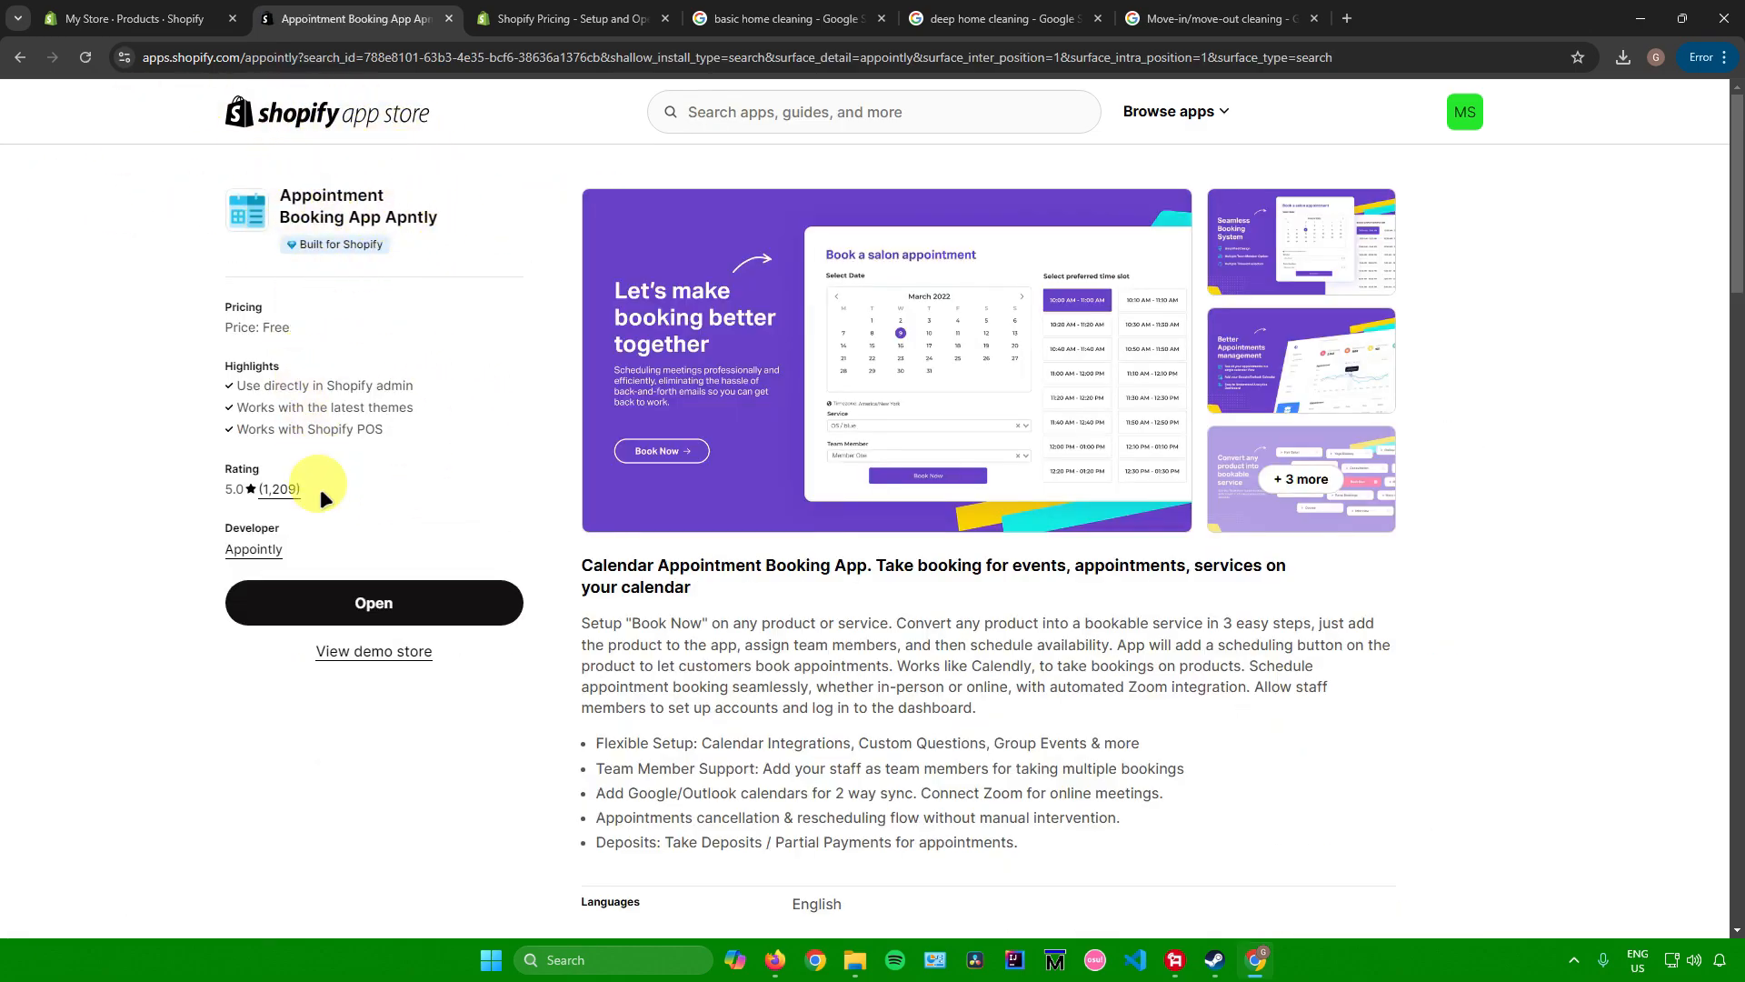
pyautogui.click(384, 602)
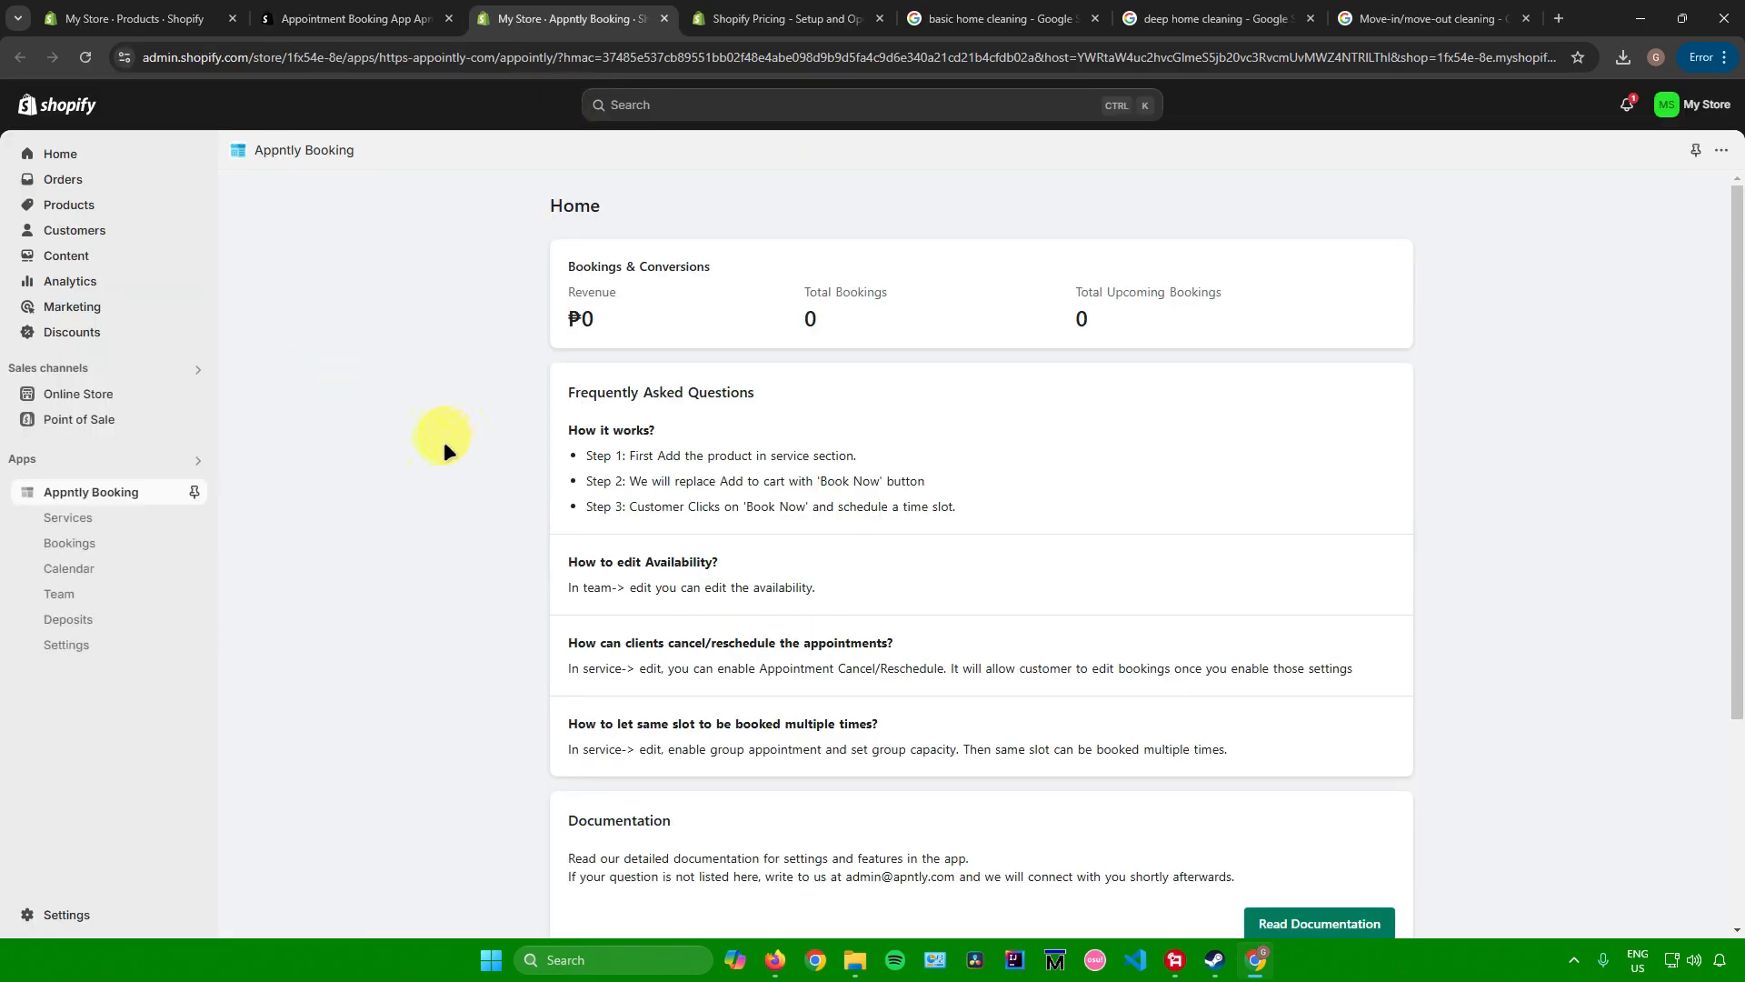
# Step: Add the Basic Home Cleaning product as a new bookable service in Appntly Booking
pyautogui.click(75, 518)
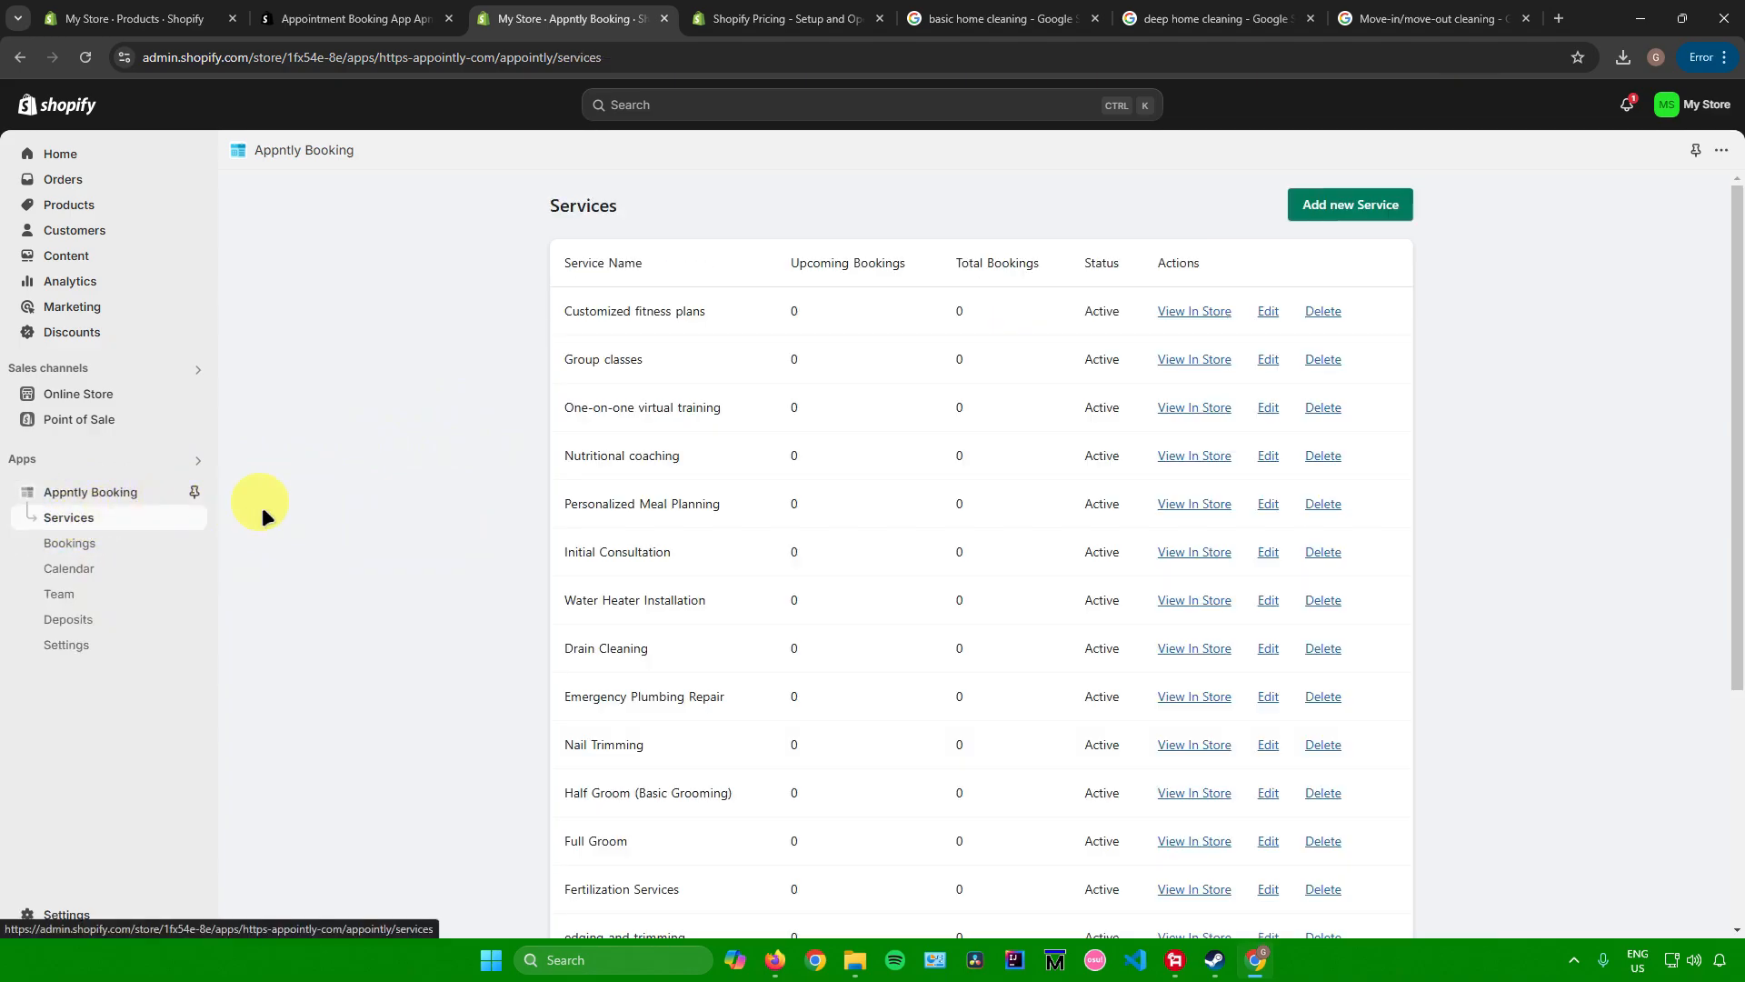
pyautogui.click(1349, 204)
pyautogui.click(698, 304)
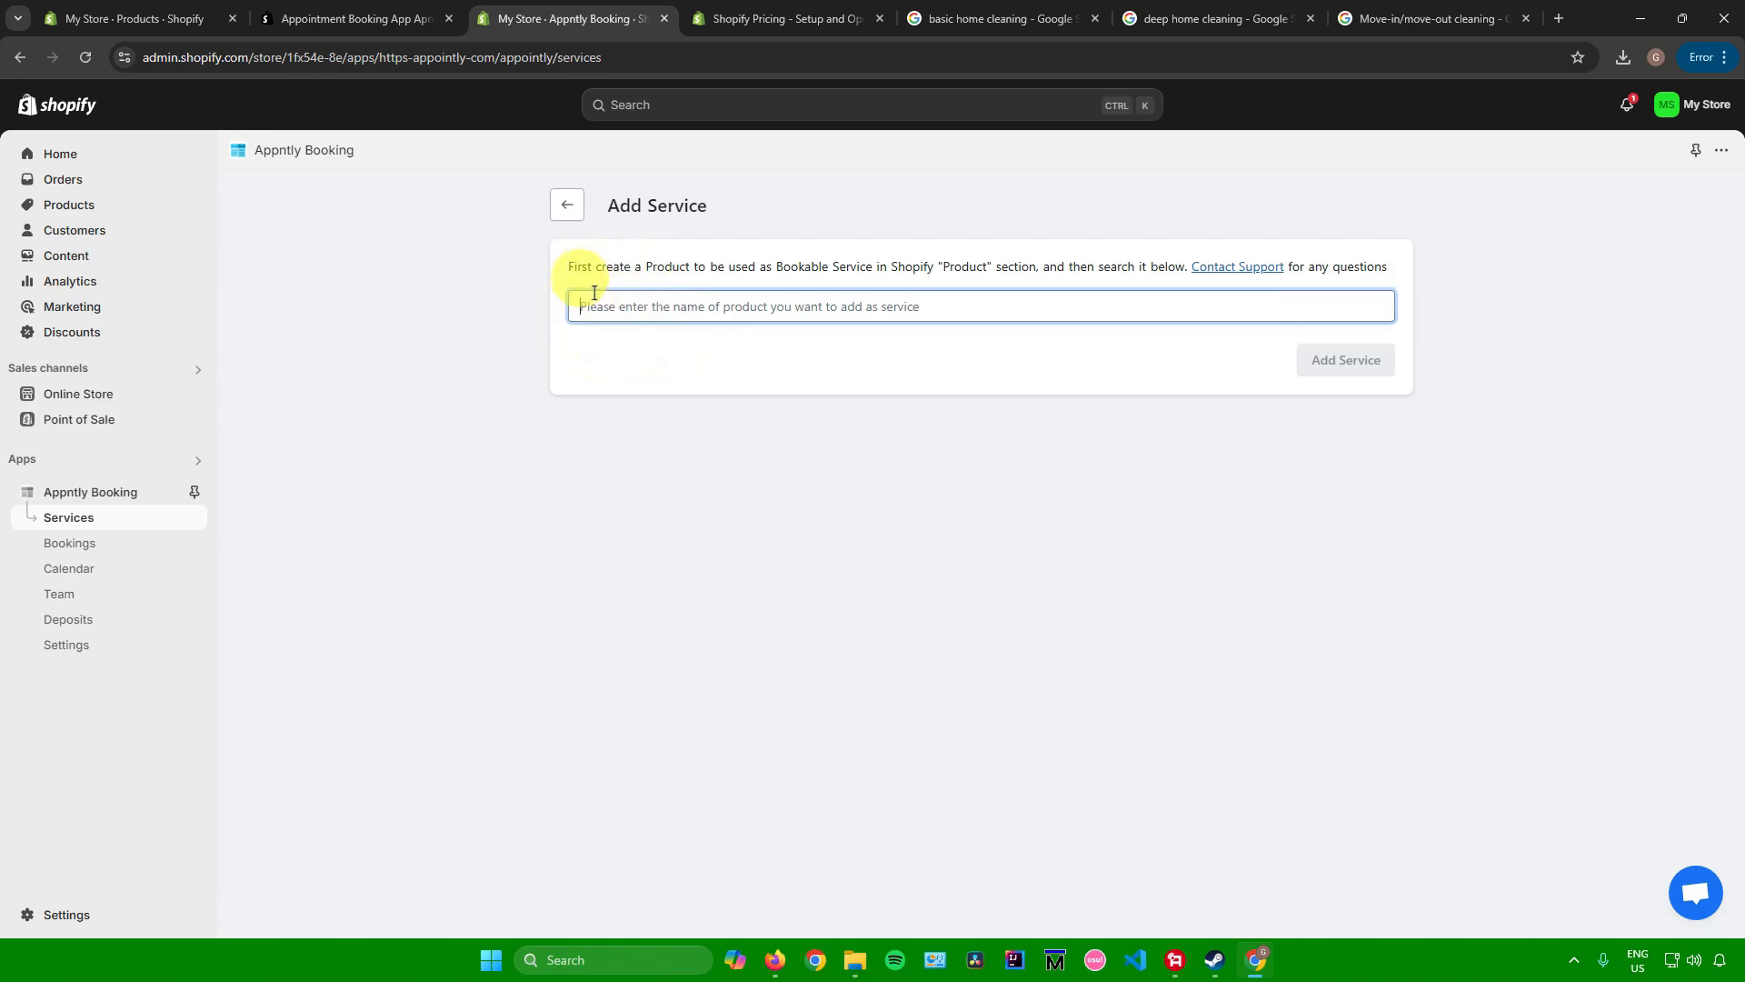
pyautogui.click(135, 19)
pyautogui.click(305, 554)
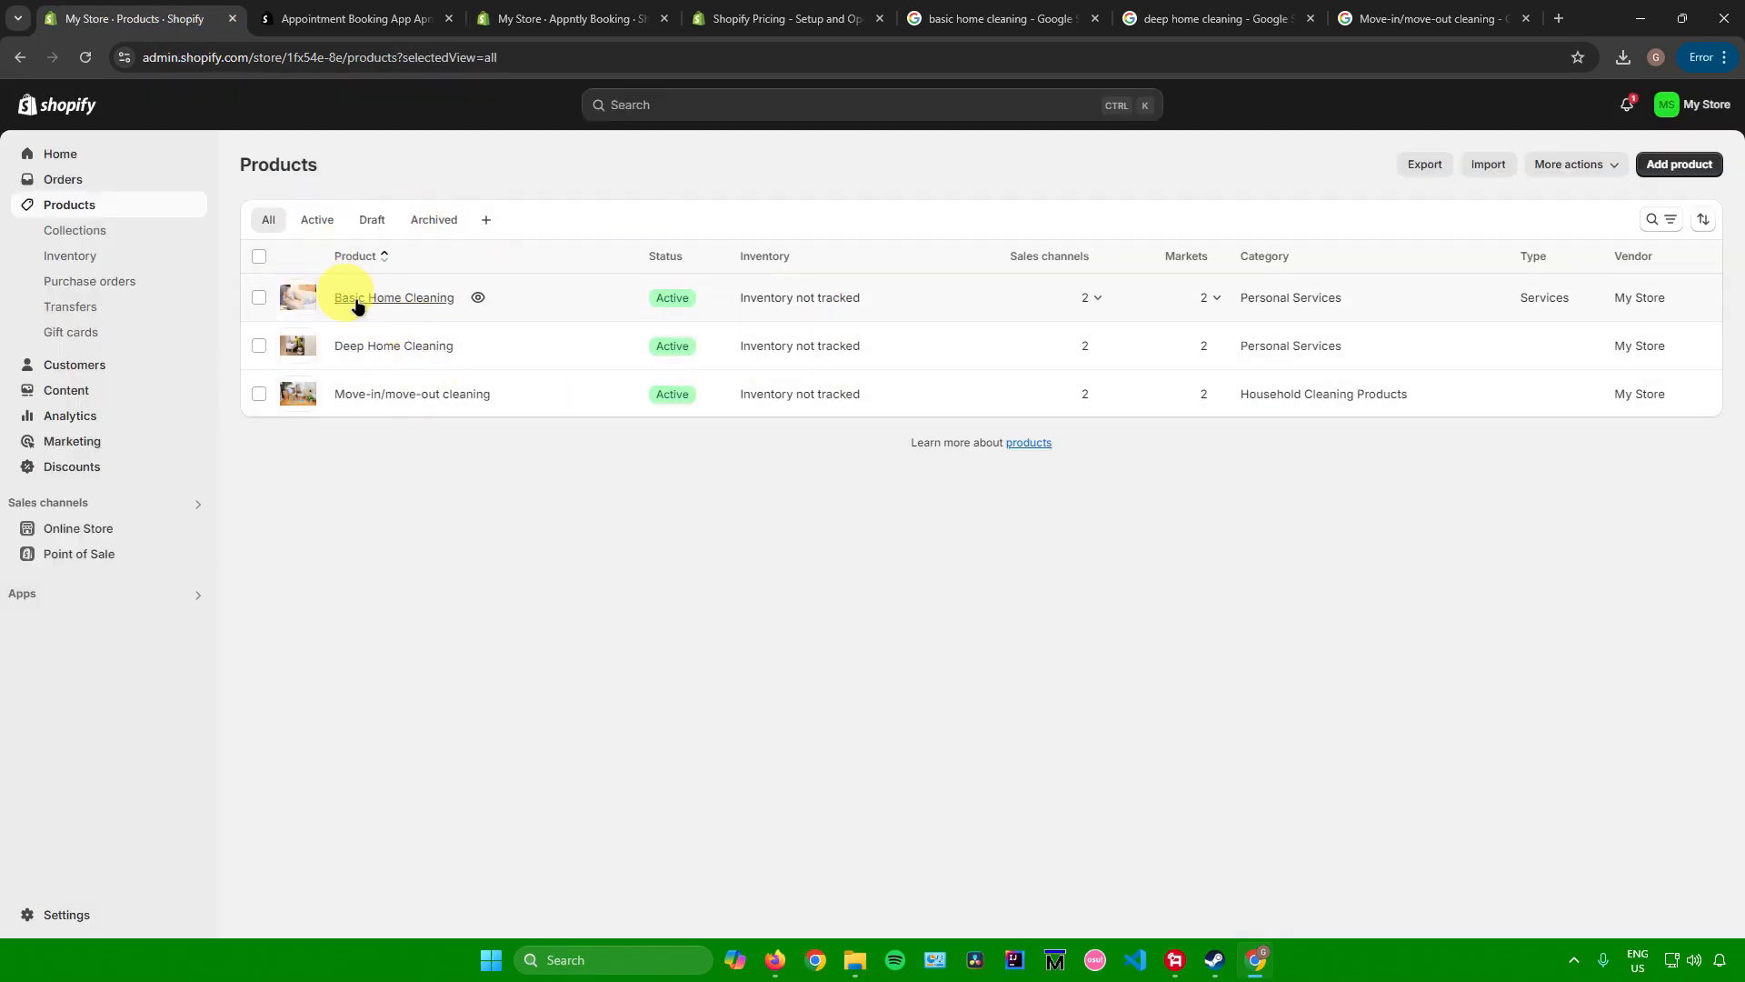
pyautogui.click(532, 11)
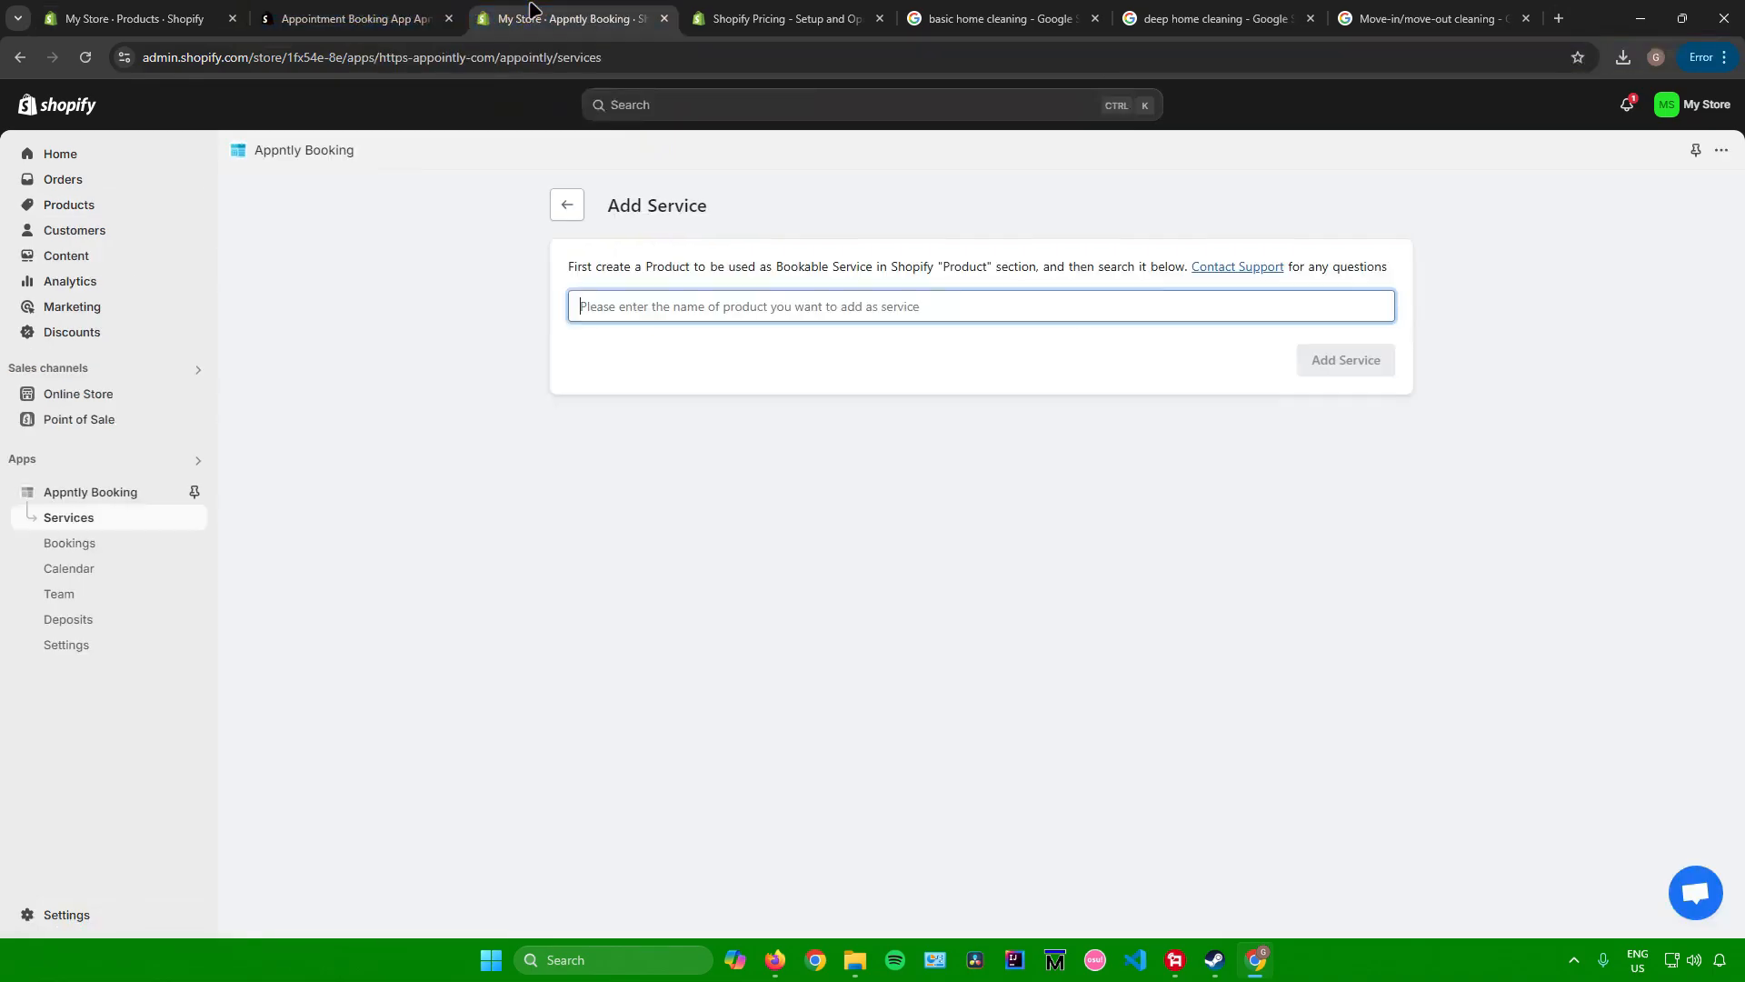
pyautogui.write('Basic')
pyautogui.click(830, 373)
pyautogui.click(1344, 434)
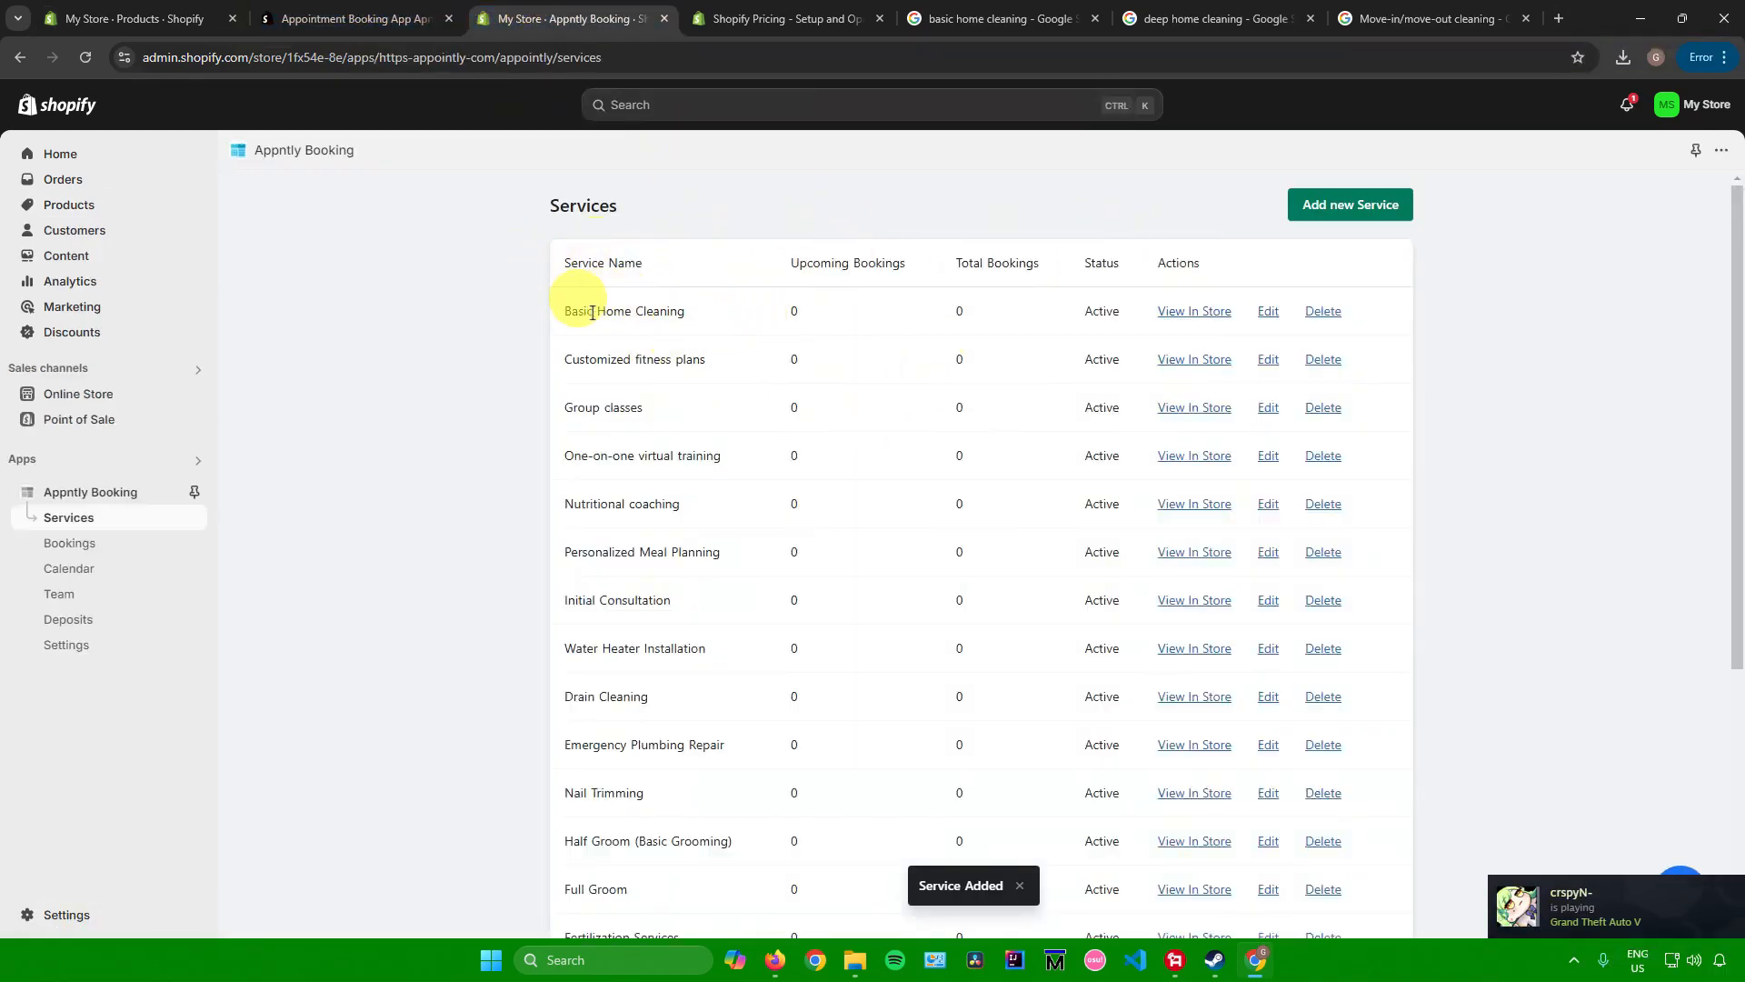
# Step: Move the Appntly Booking tab next to the Products tab and add Deep Home Cleaning as a bookable service
pyautogui.click(135, 18)
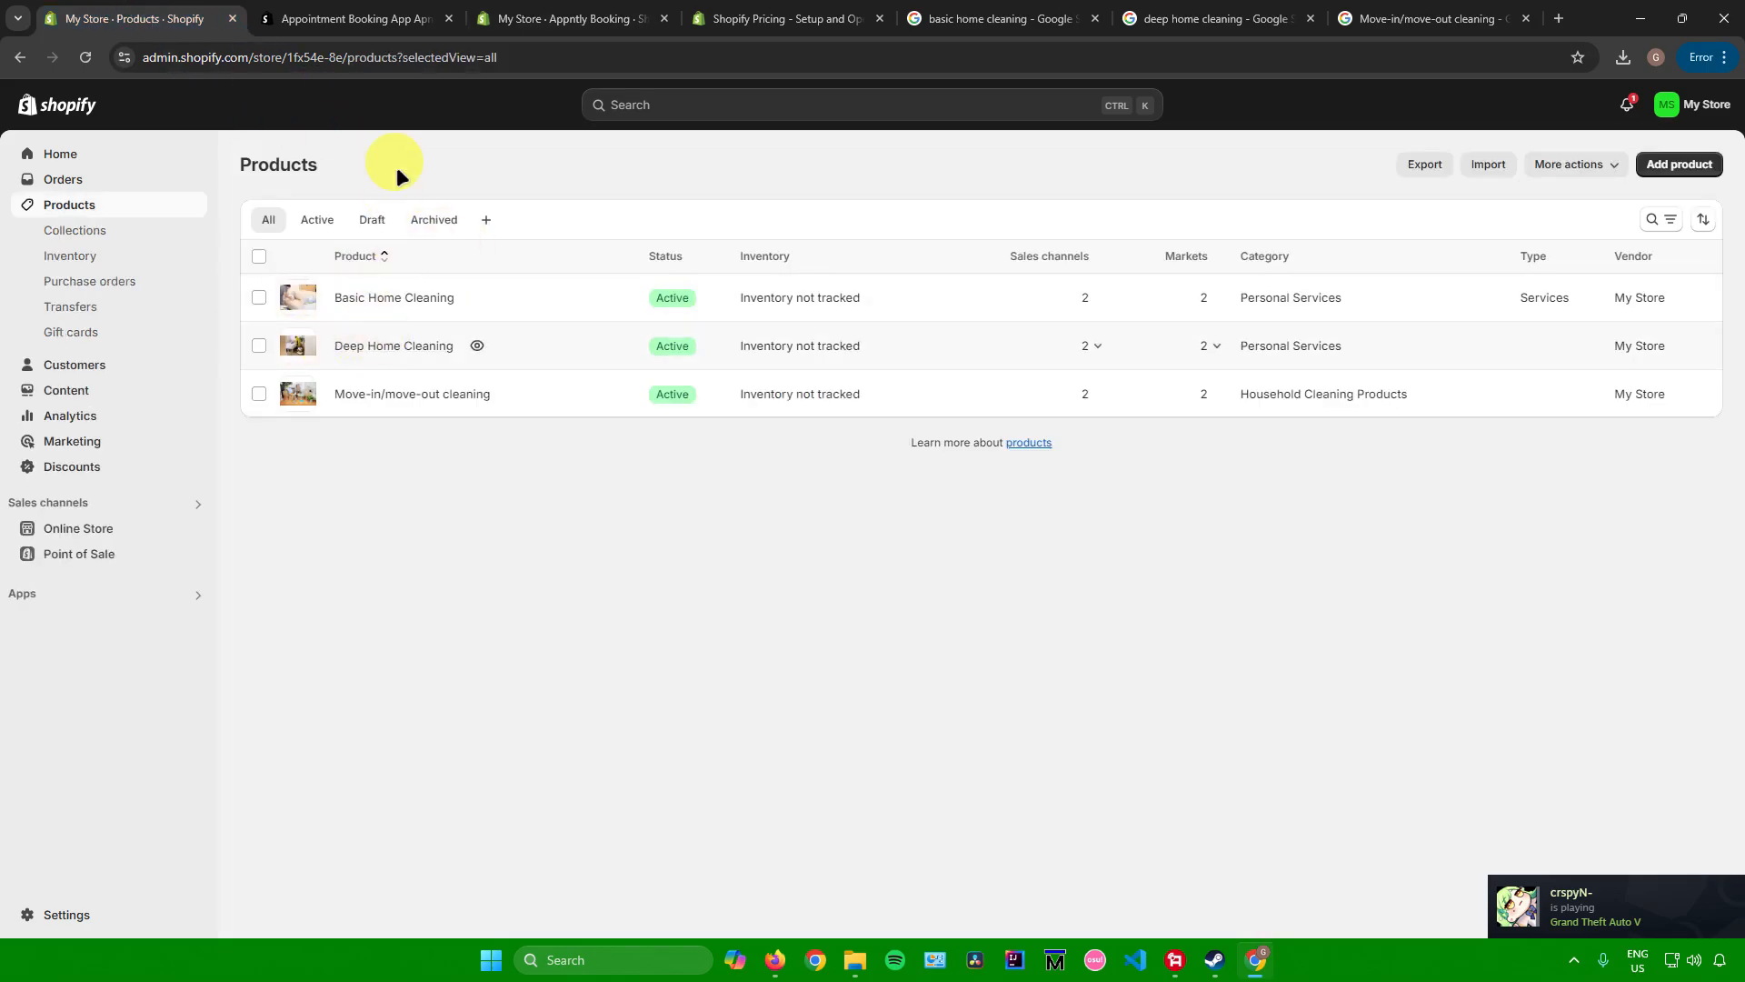
pyautogui.click(391, 18)
pyautogui.moveTo(509, 18); pyautogui.dragTo(382, 20)
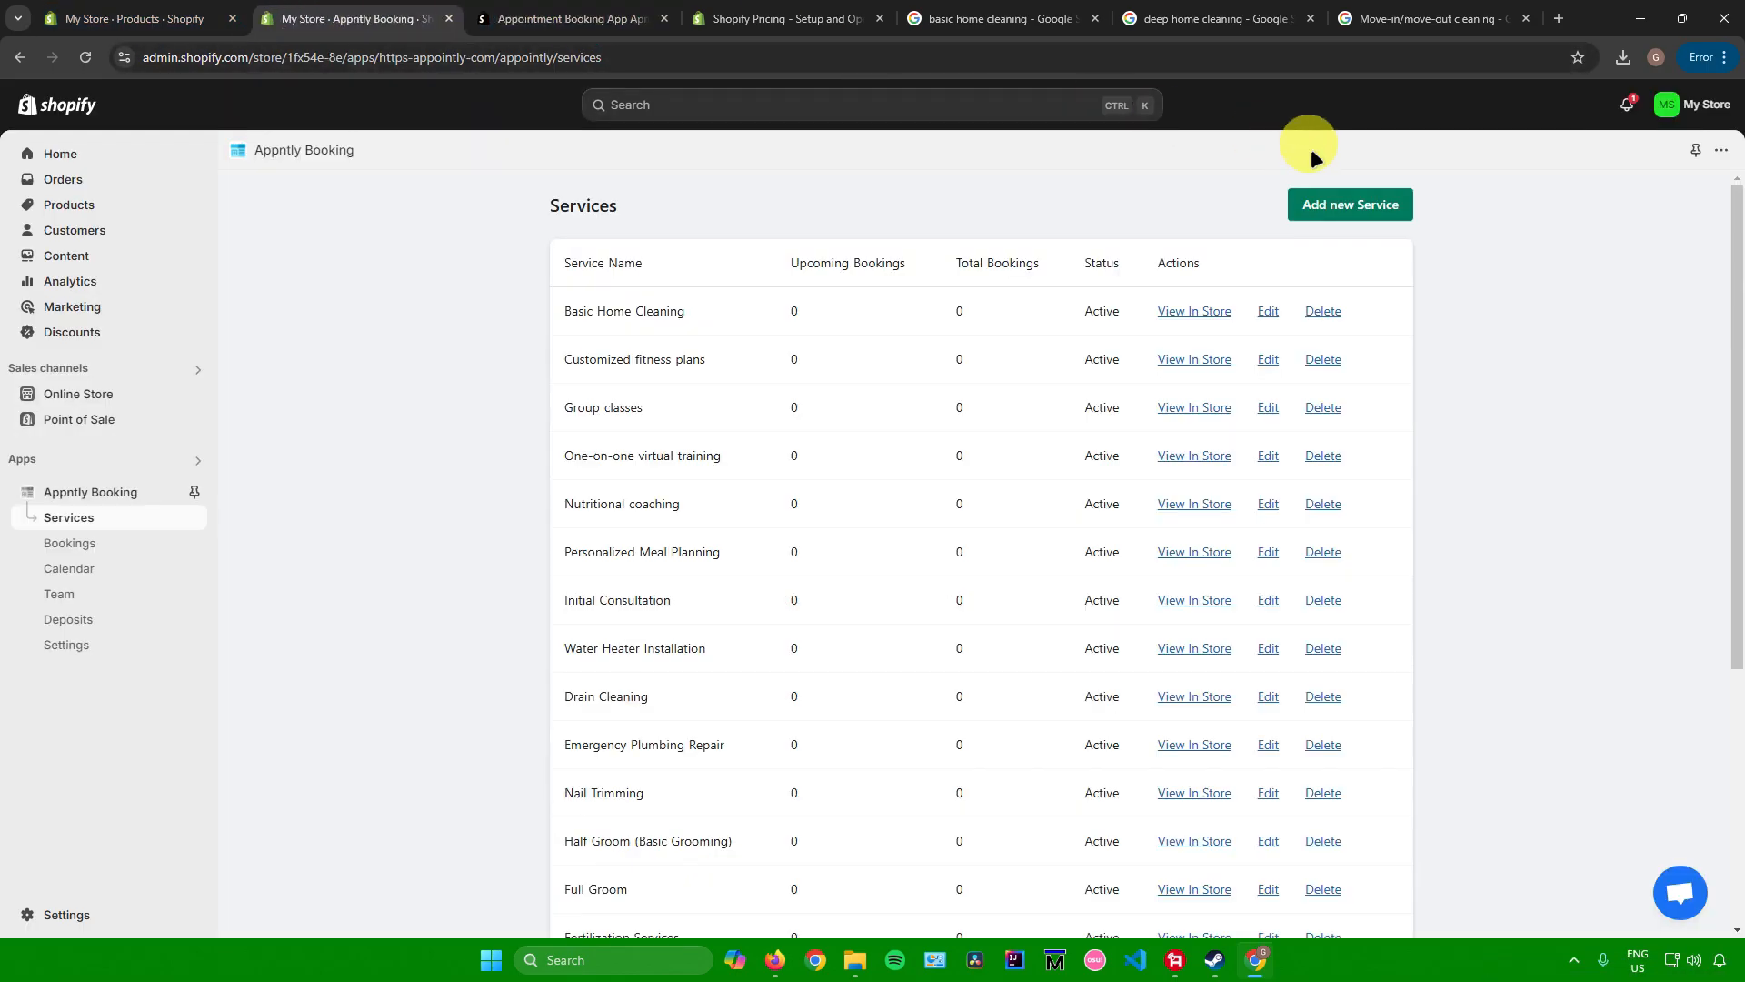
pyautogui.click(1351, 205)
pyautogui.click(767, 307)
pyautogui.write('Dee')
pyautogui.click(589, 354)
pyautogui.click(1332, 426)
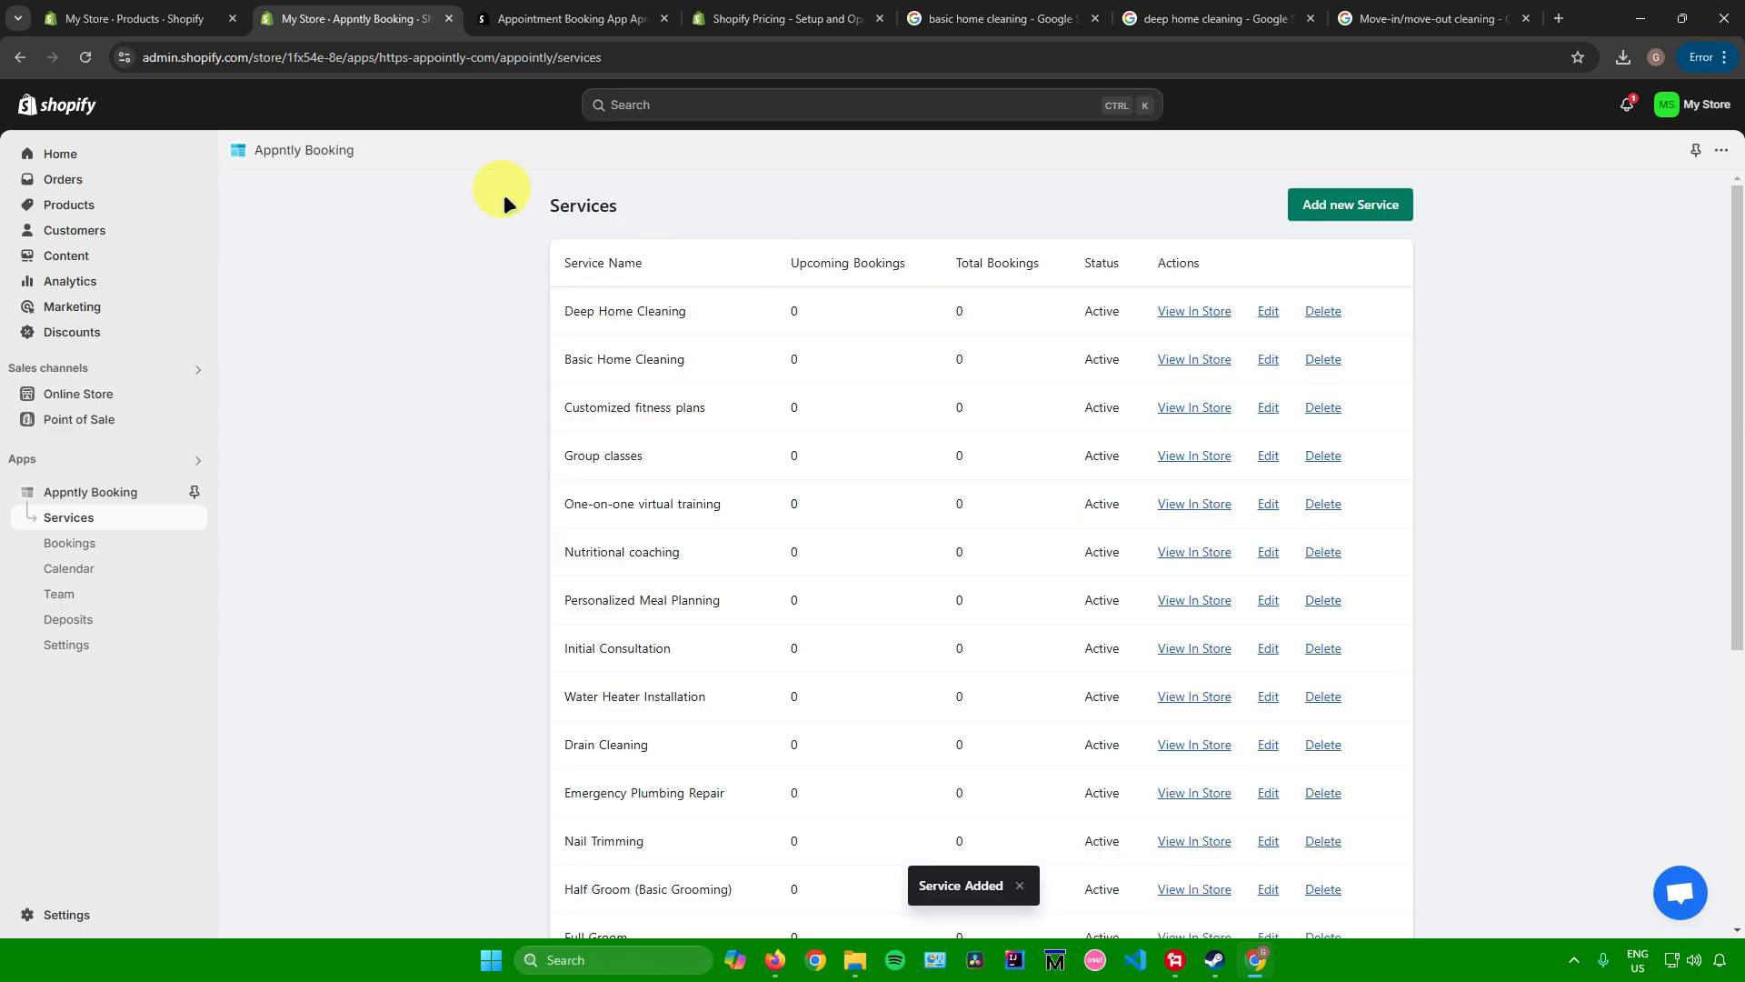
# Step: Add the Move-in/move-out cleaning product as a bookable service
pyautogui.click(130, 16)
pyautogui.click(345, 18)
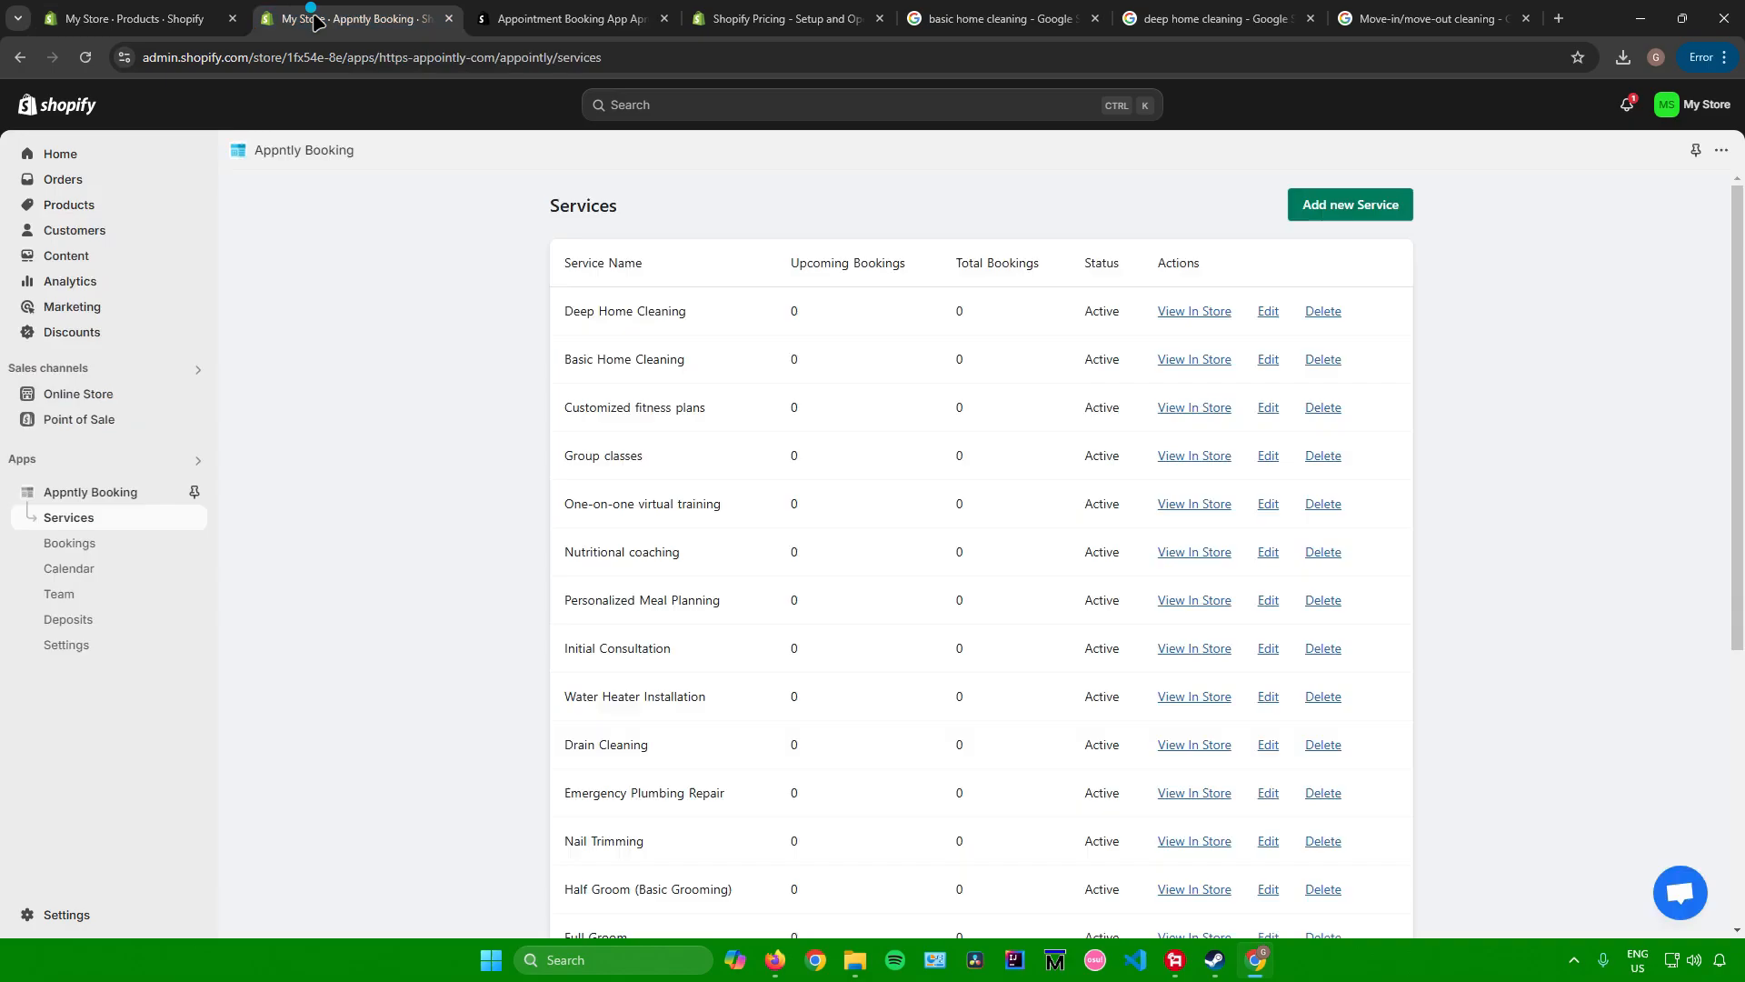
pyautogui.click(1324, 206)
pyautogui.click(683, 307)
pyautogui.write('Move')
pyautogui.click(589, 354)
pyautogui.click(1348, 433)
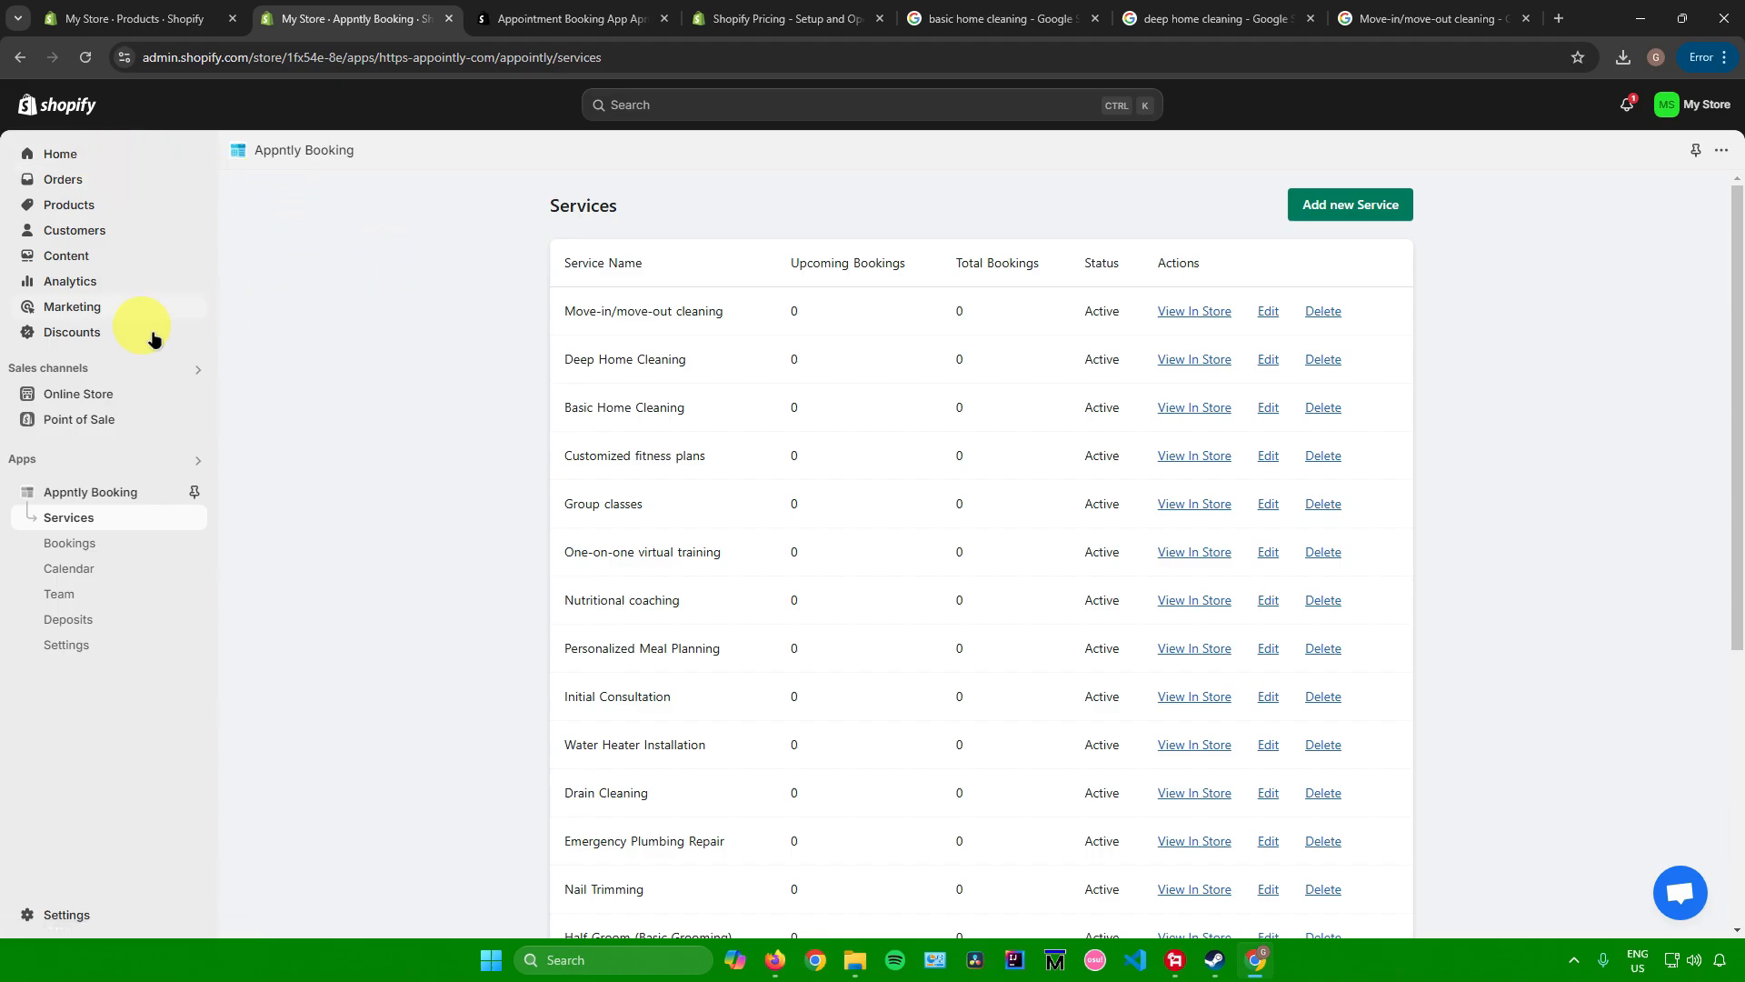
# Step: Open the online store's themes and look through the theme library and popular free themes
pyautogui.click(64, 393)
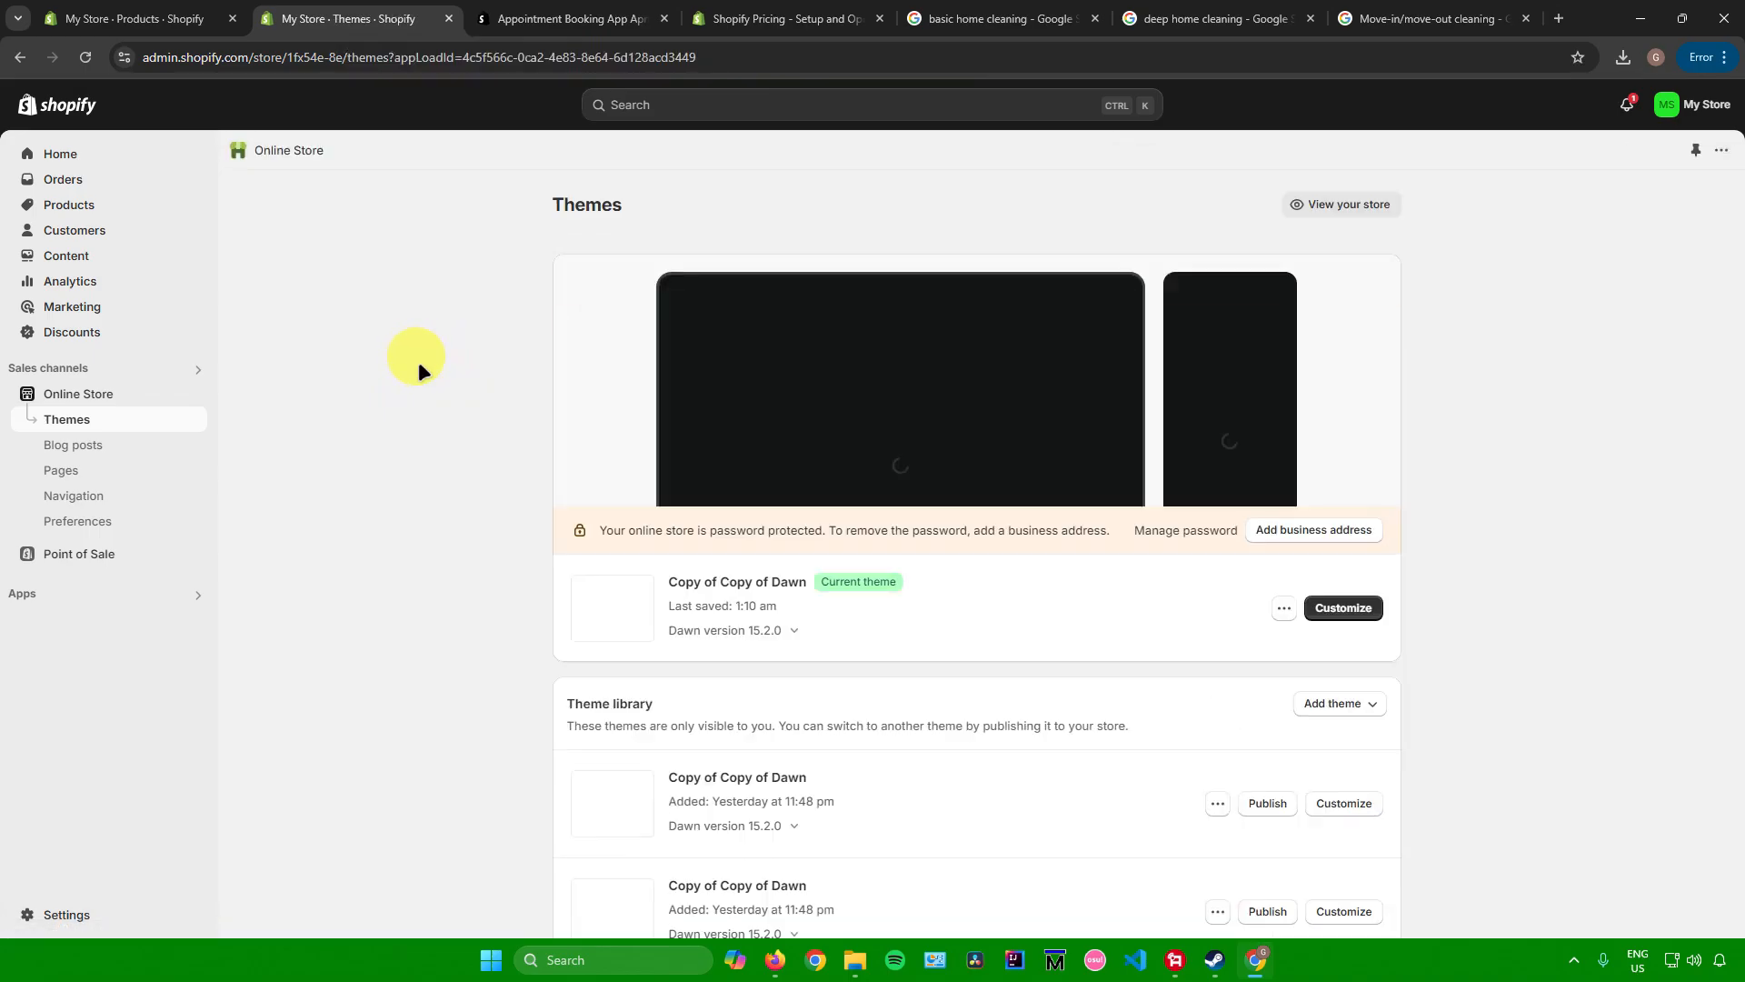
pyautogui.scroll(-3, 840, 505)
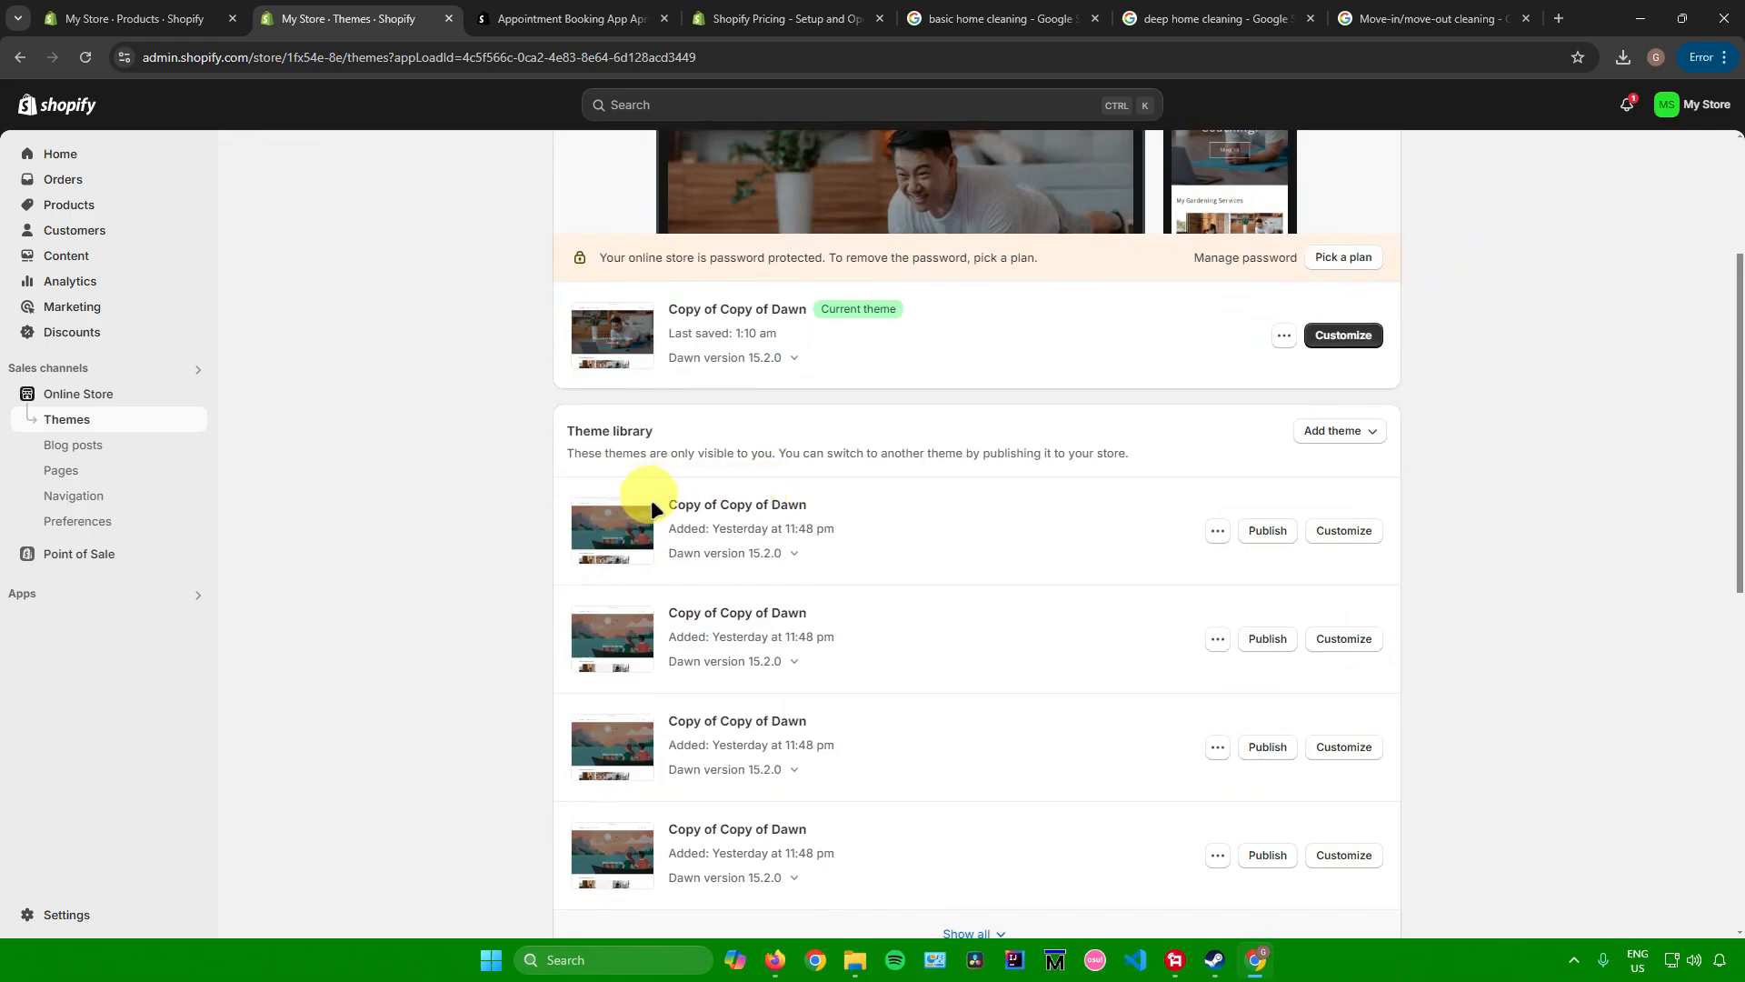
pyautogui.moveTo(772, 506); pyautogui.dragTo(844, 506)
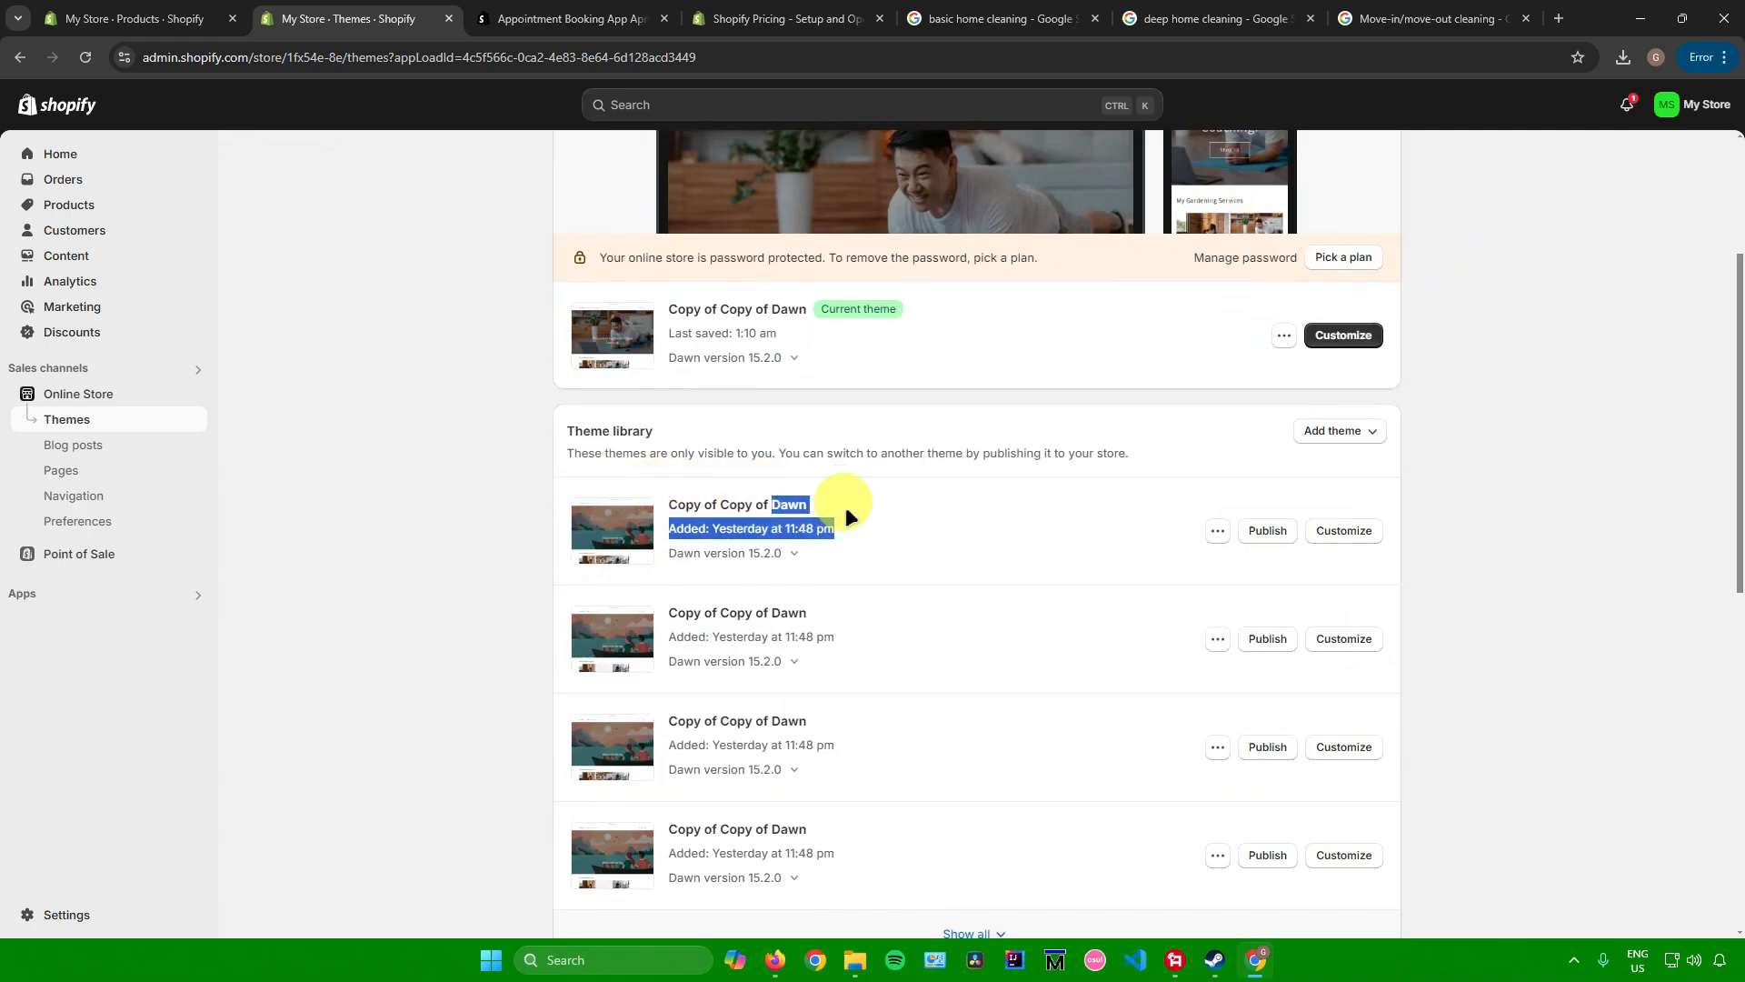
pyautogui.scroll(-9, 889, 499)
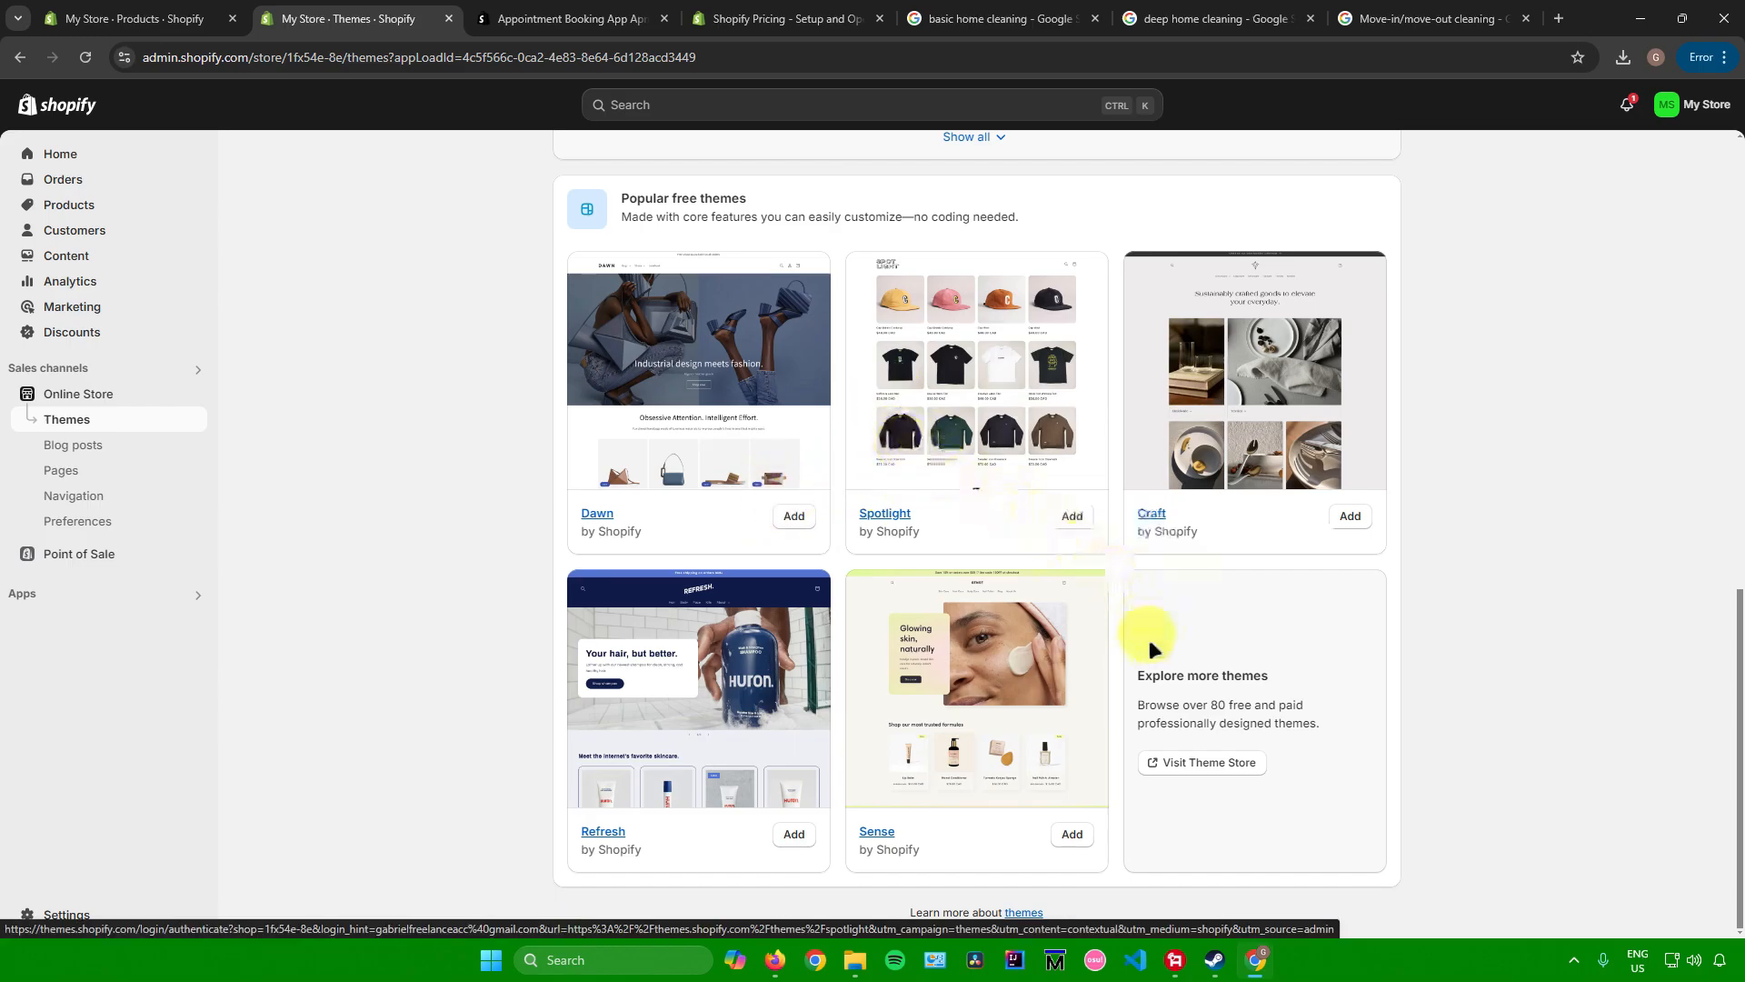
# Step: Visit the Theme Store and look through all themes and the price and industry filters
pyautogui.click(1182, 754)
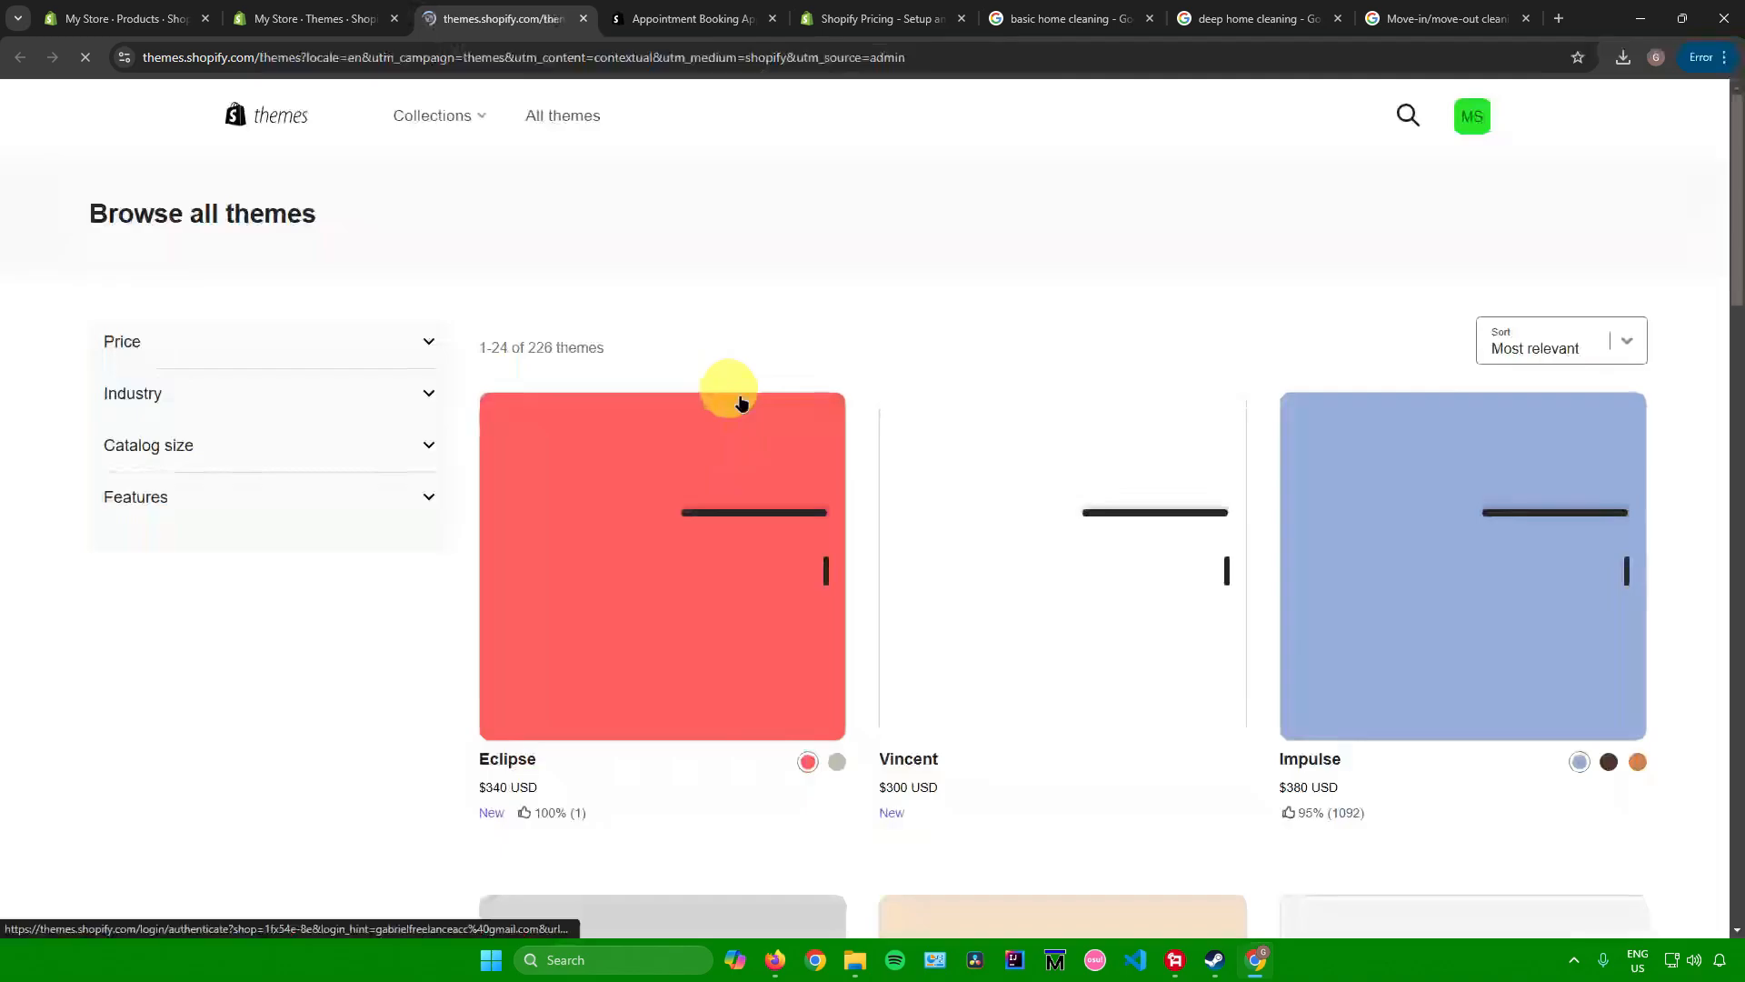
pyautogui.scroll(-3, 623, 378)
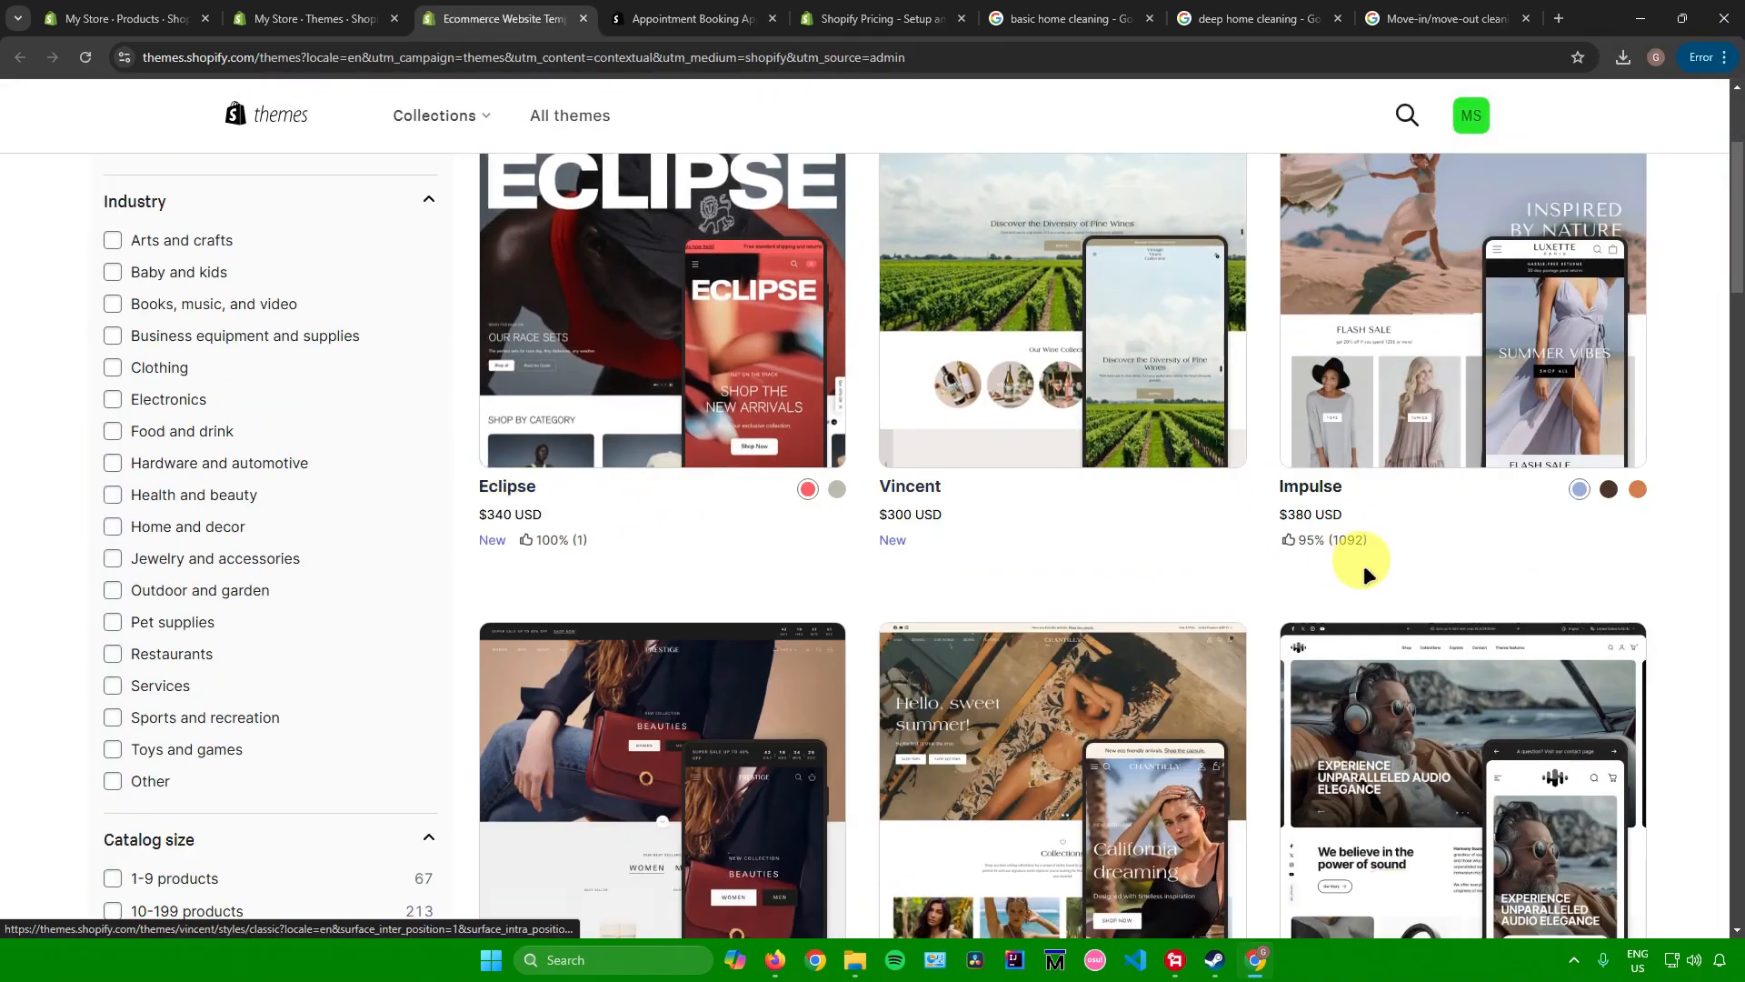
pyautogui.scroll(3, 204, 520)
pyautogui.scroll(-10, 203, 520)
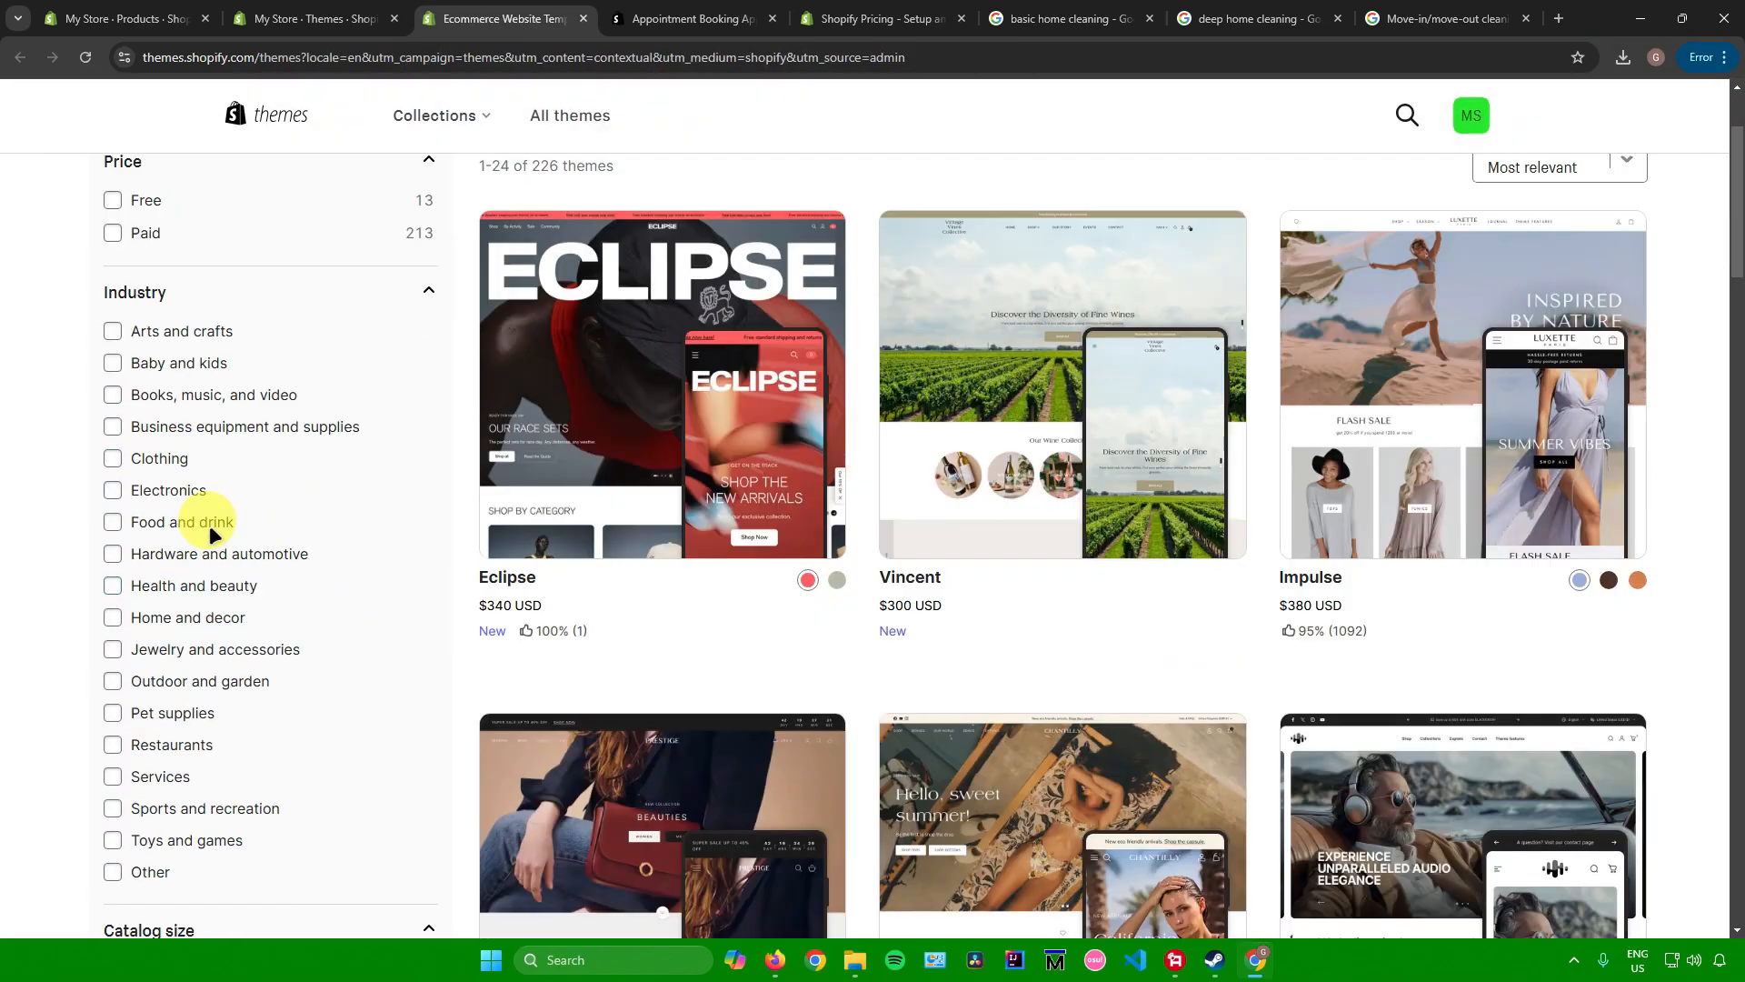
pyautogui.scroll(10, 215, 391)
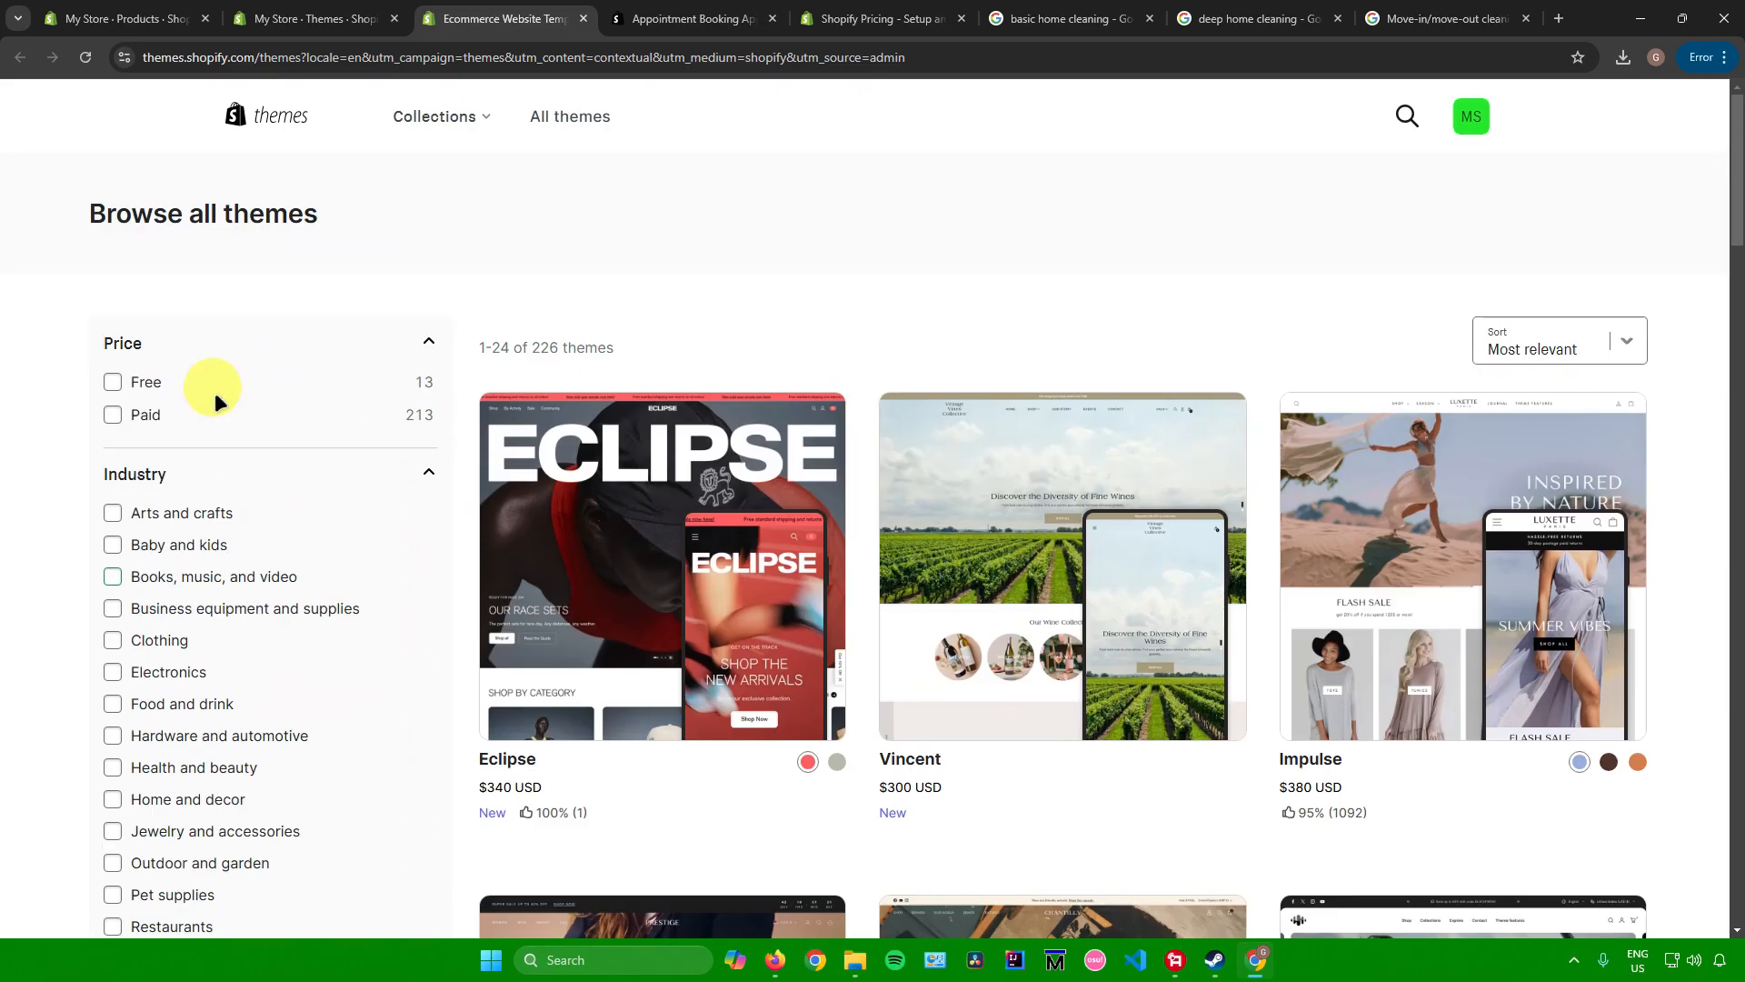
pyautogui.scroll(-4, 214, 391)
# Step: Return to the store's themes and open the first Copy of Copy of Dawn in the theme library for customization
pyautogui.click(318, 20)
pyautogui.scroll(3, 681, 494)
pyautogui.scroll(-3, 682, 494)
pyautogui.scroll(2, 679, 487)
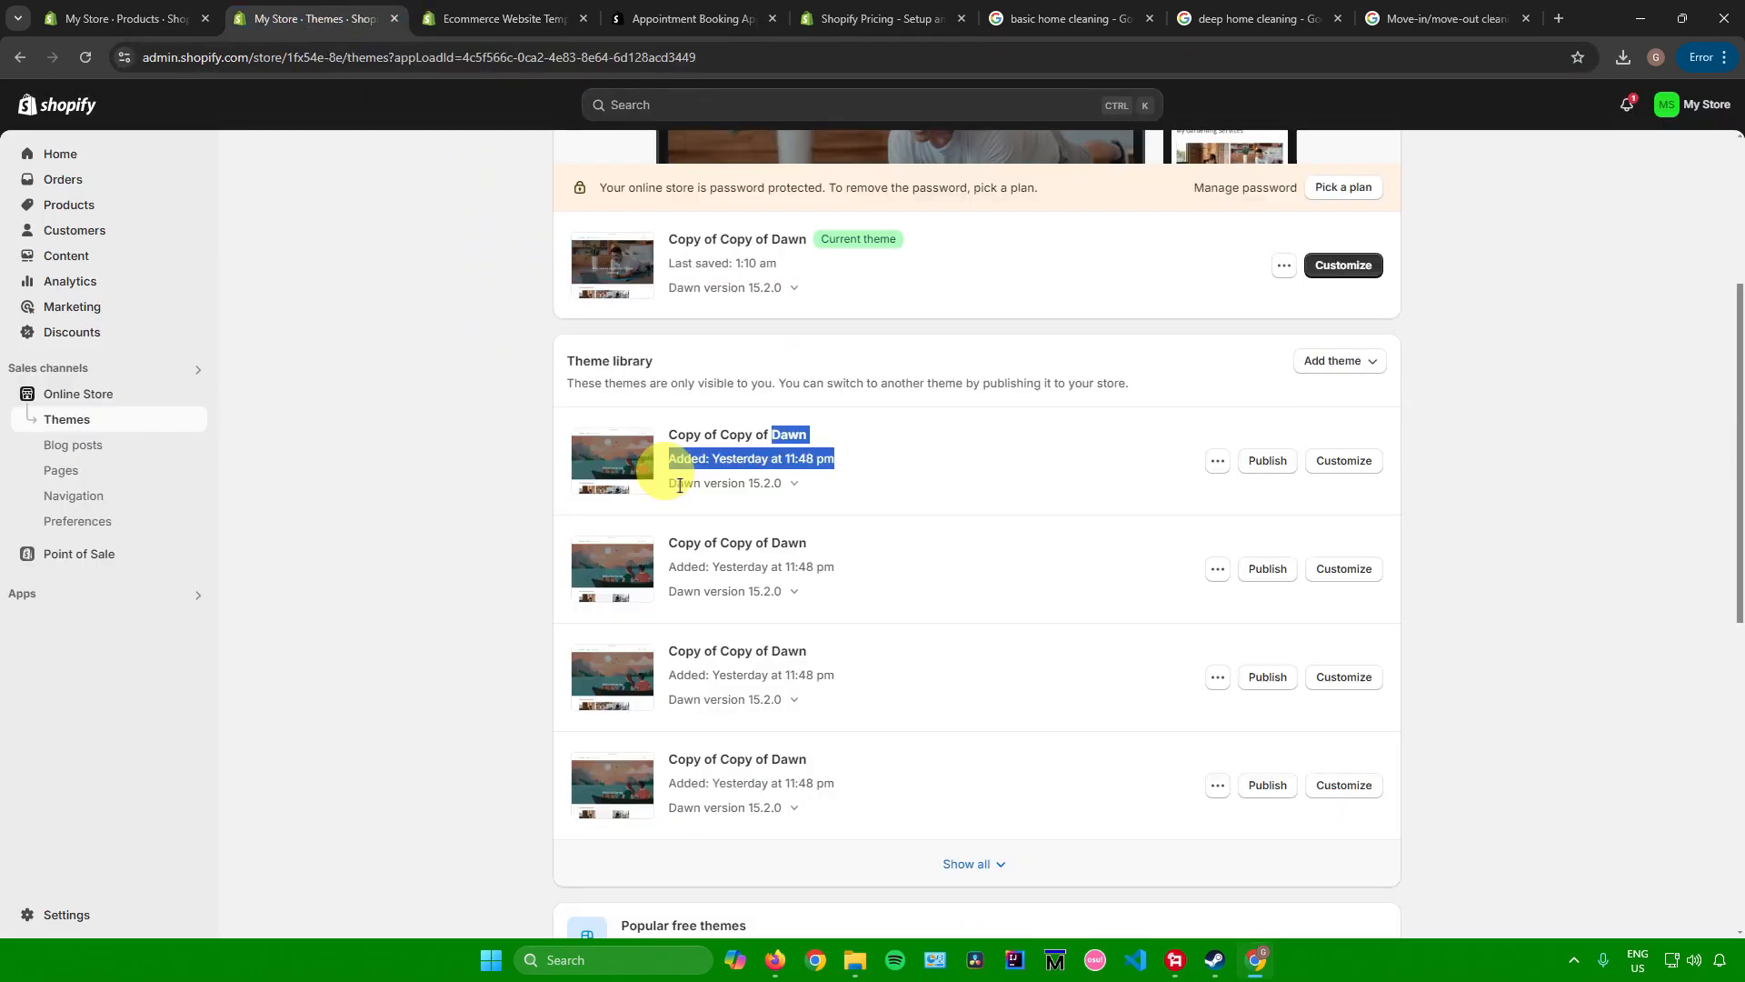
pyautogui.click(1343, 460)
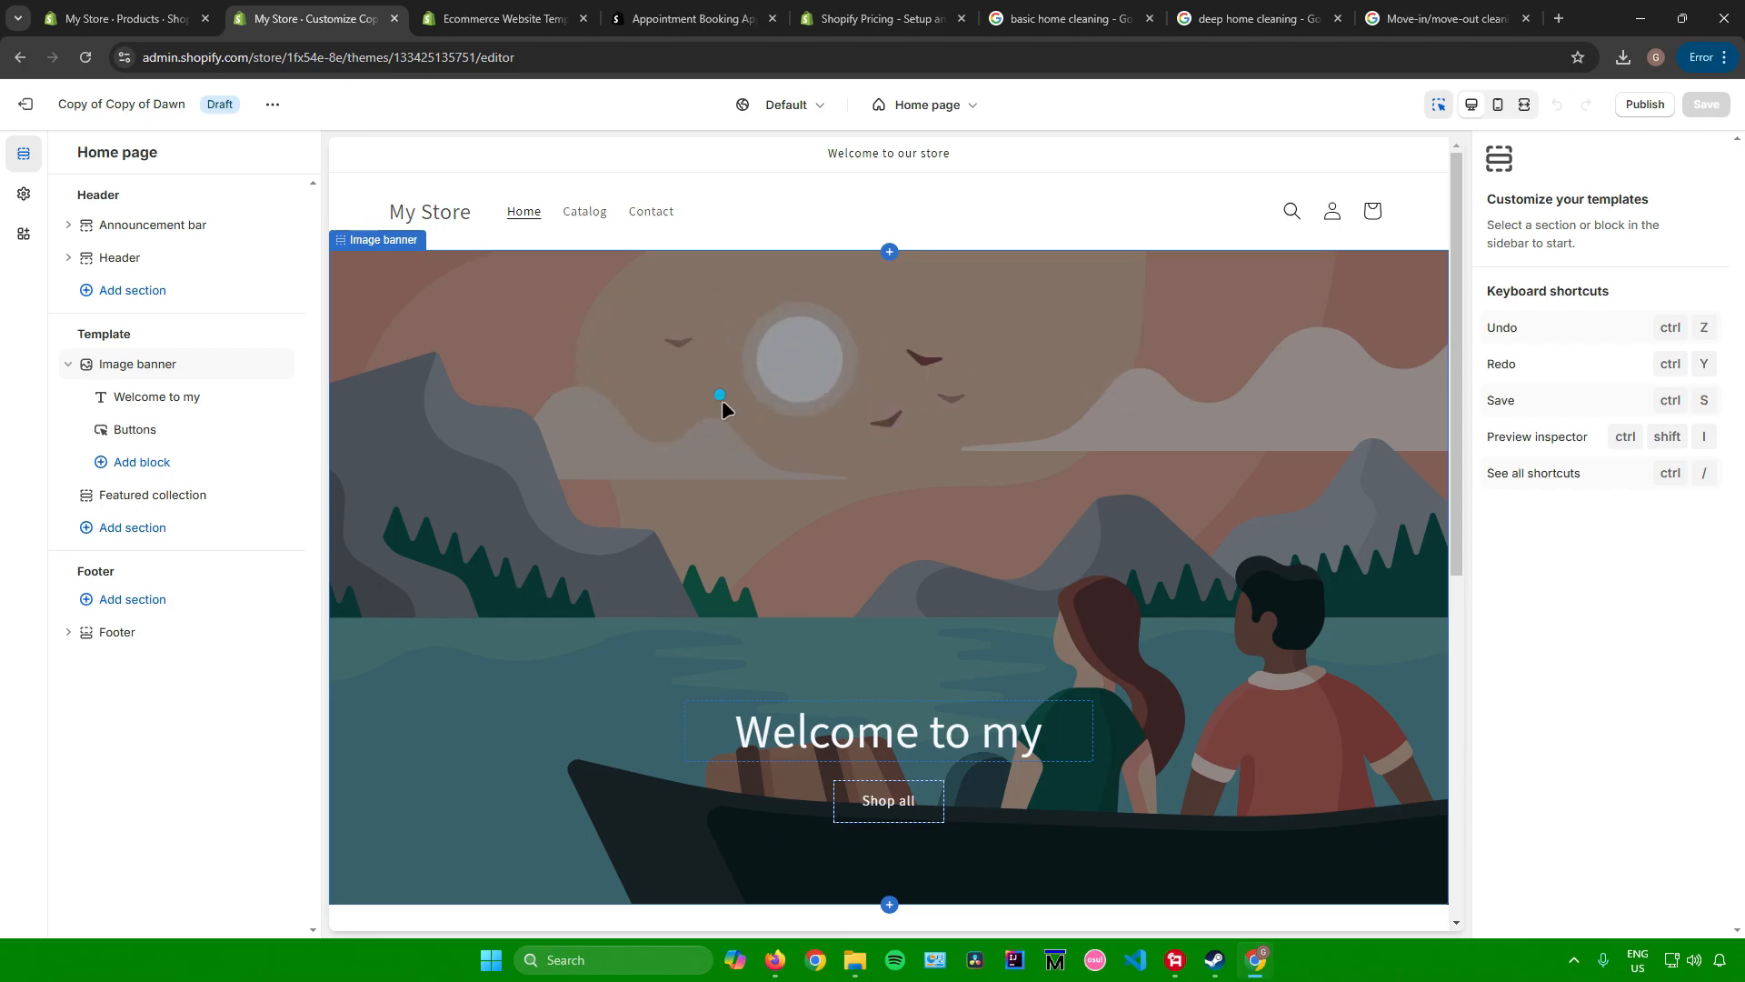
# Step: Set the home page image banner's first image to the what-is-included-in-a-basic-house-cleaning-2048x1449 photo
pyautogui.click(722, 400)
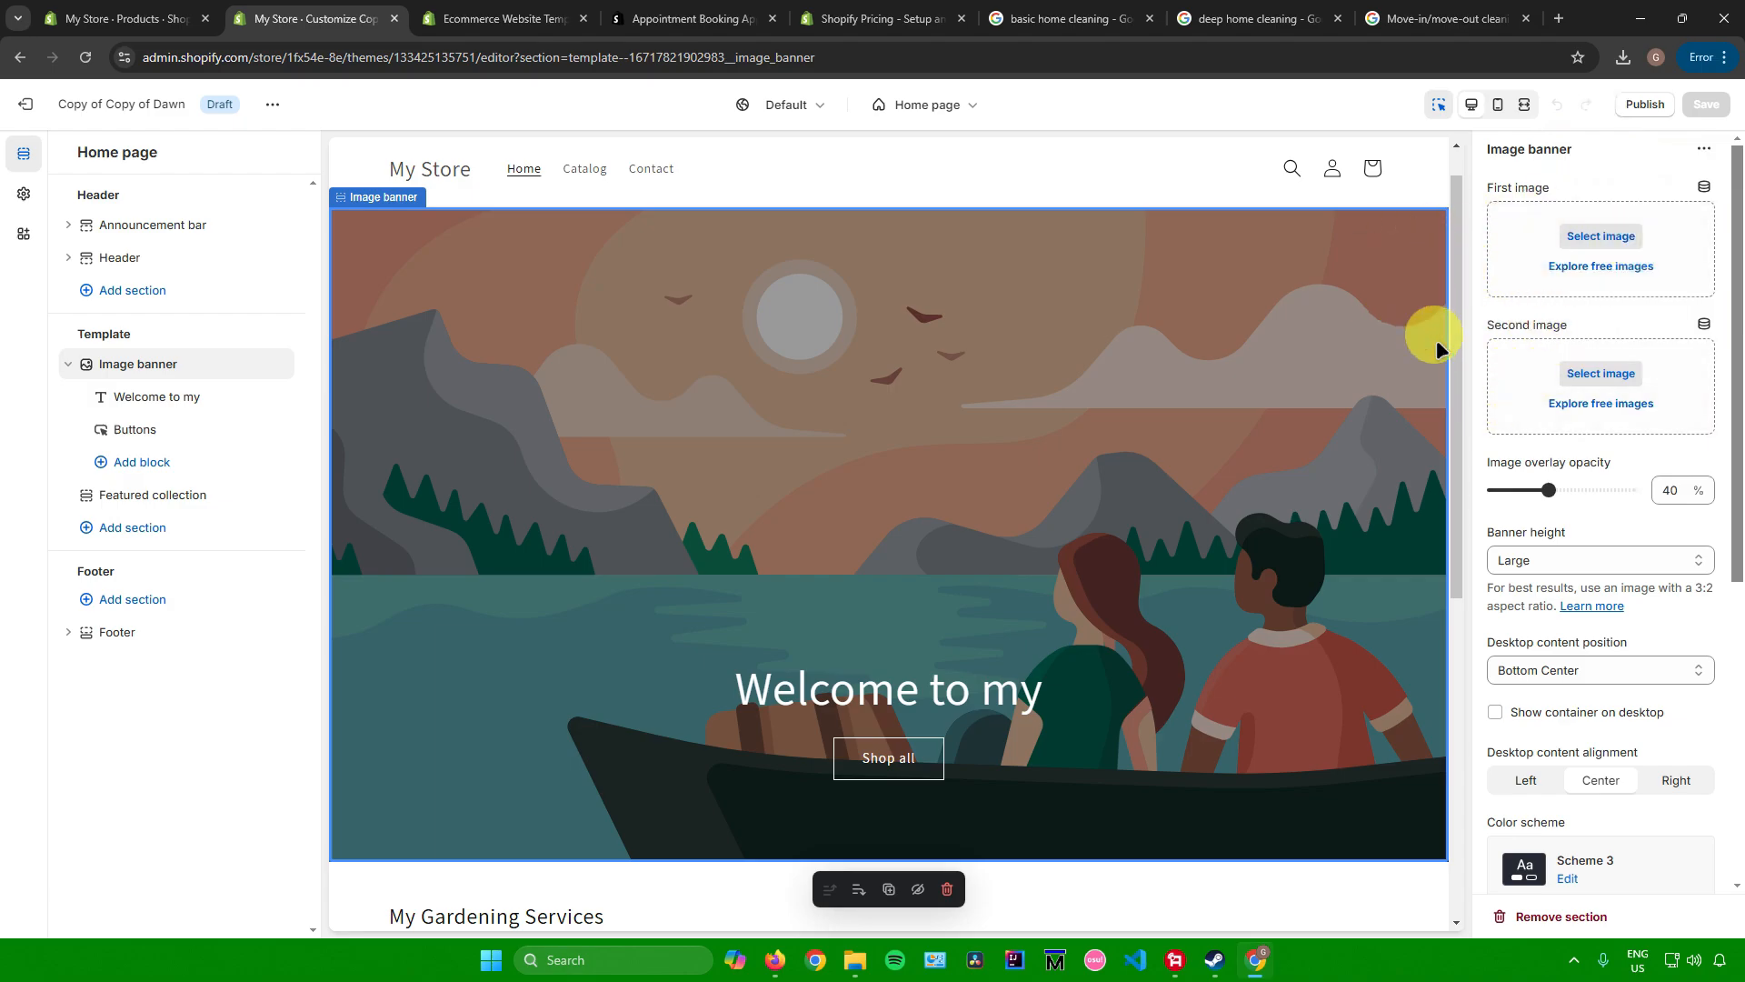
pyautogui.scroll(-6, 1561, 449)
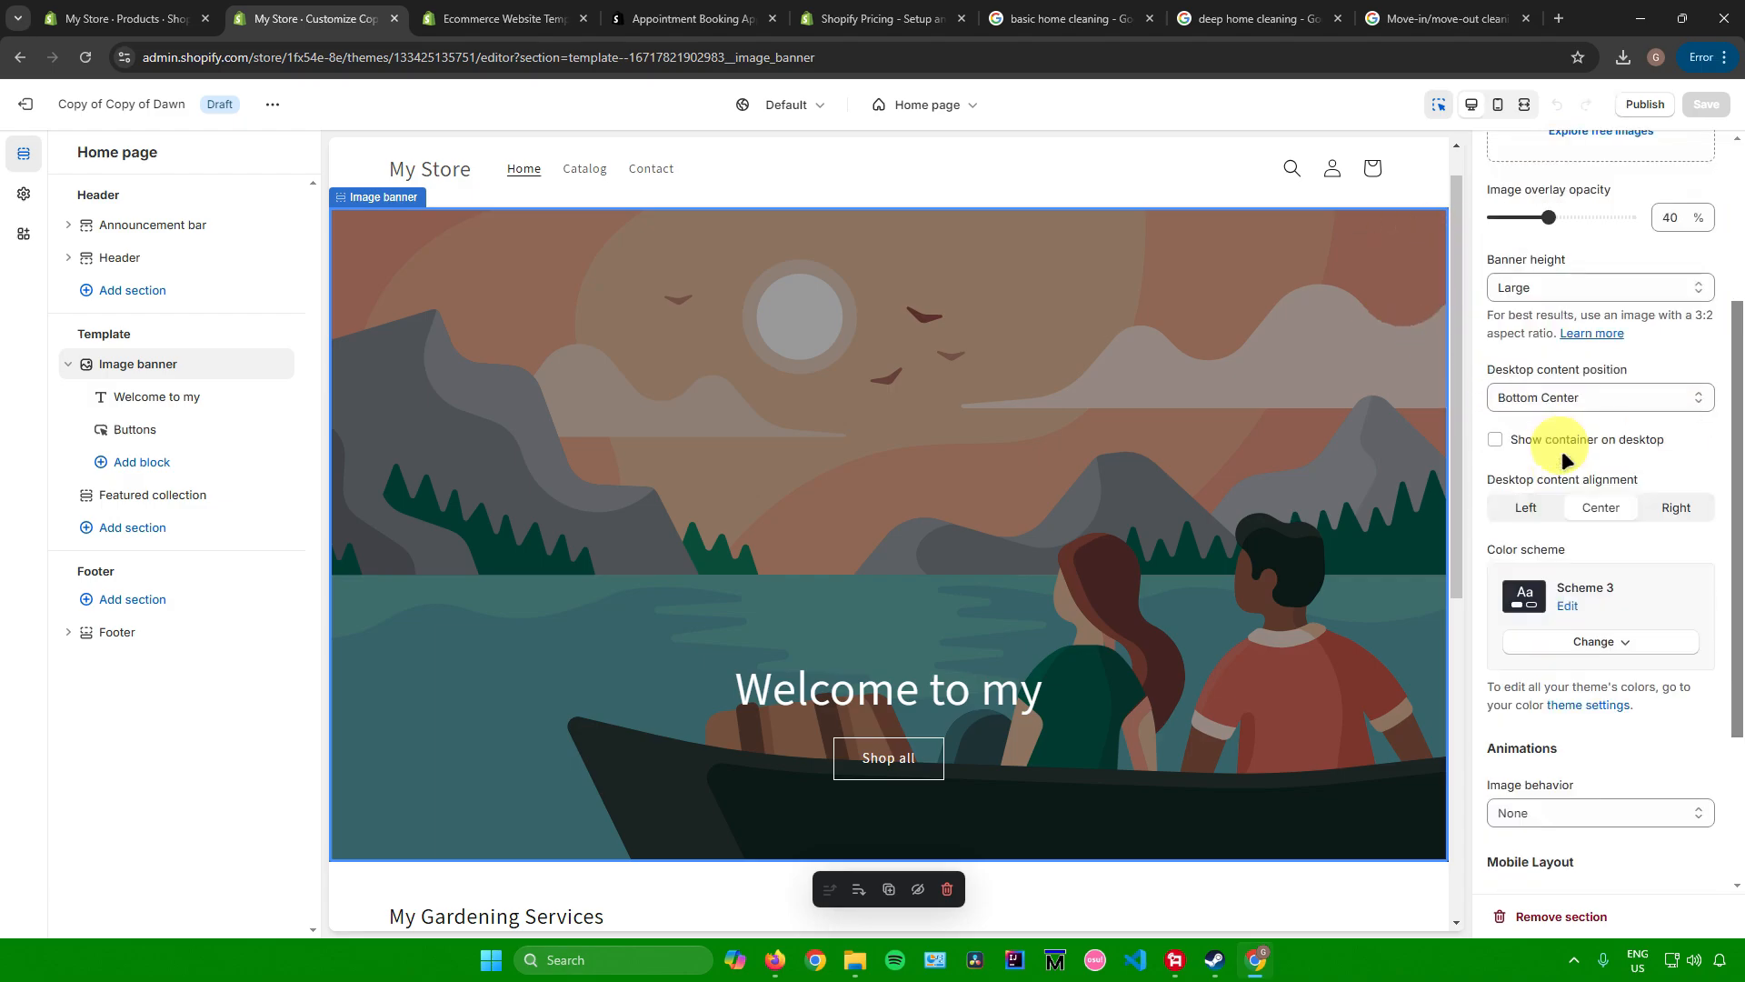
pyautogui.scroll(6, 1554, 482)
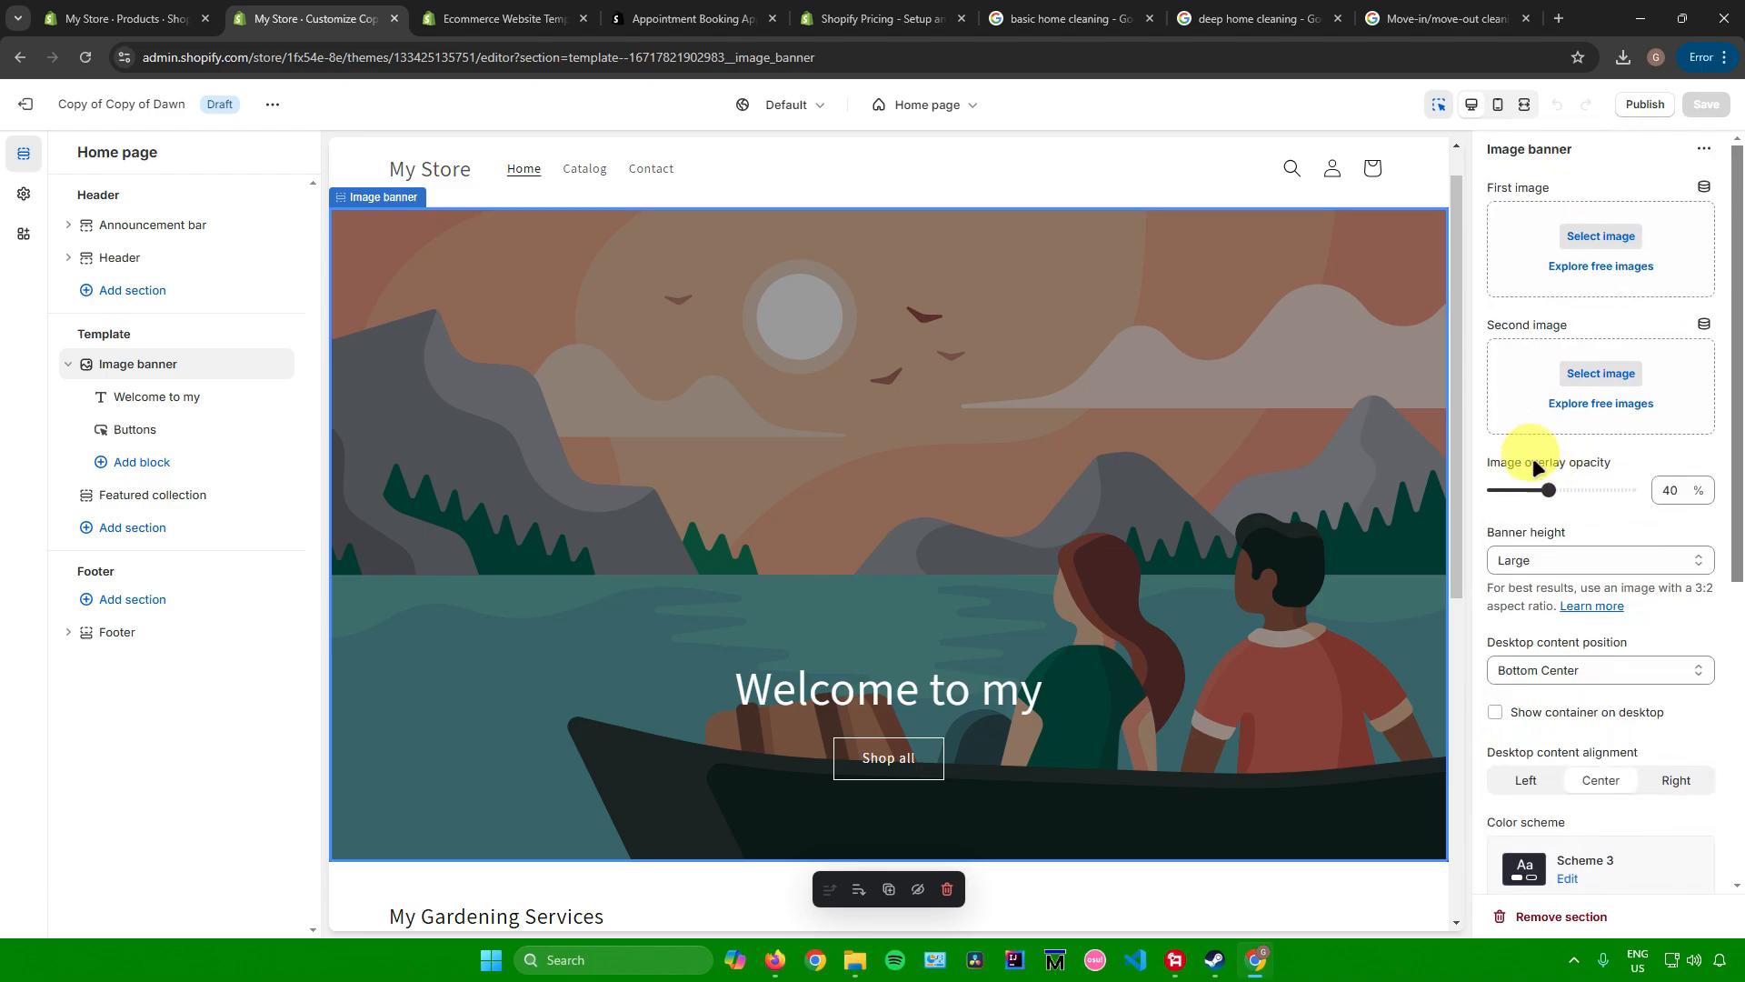
pyautogui.click(1599, 235)
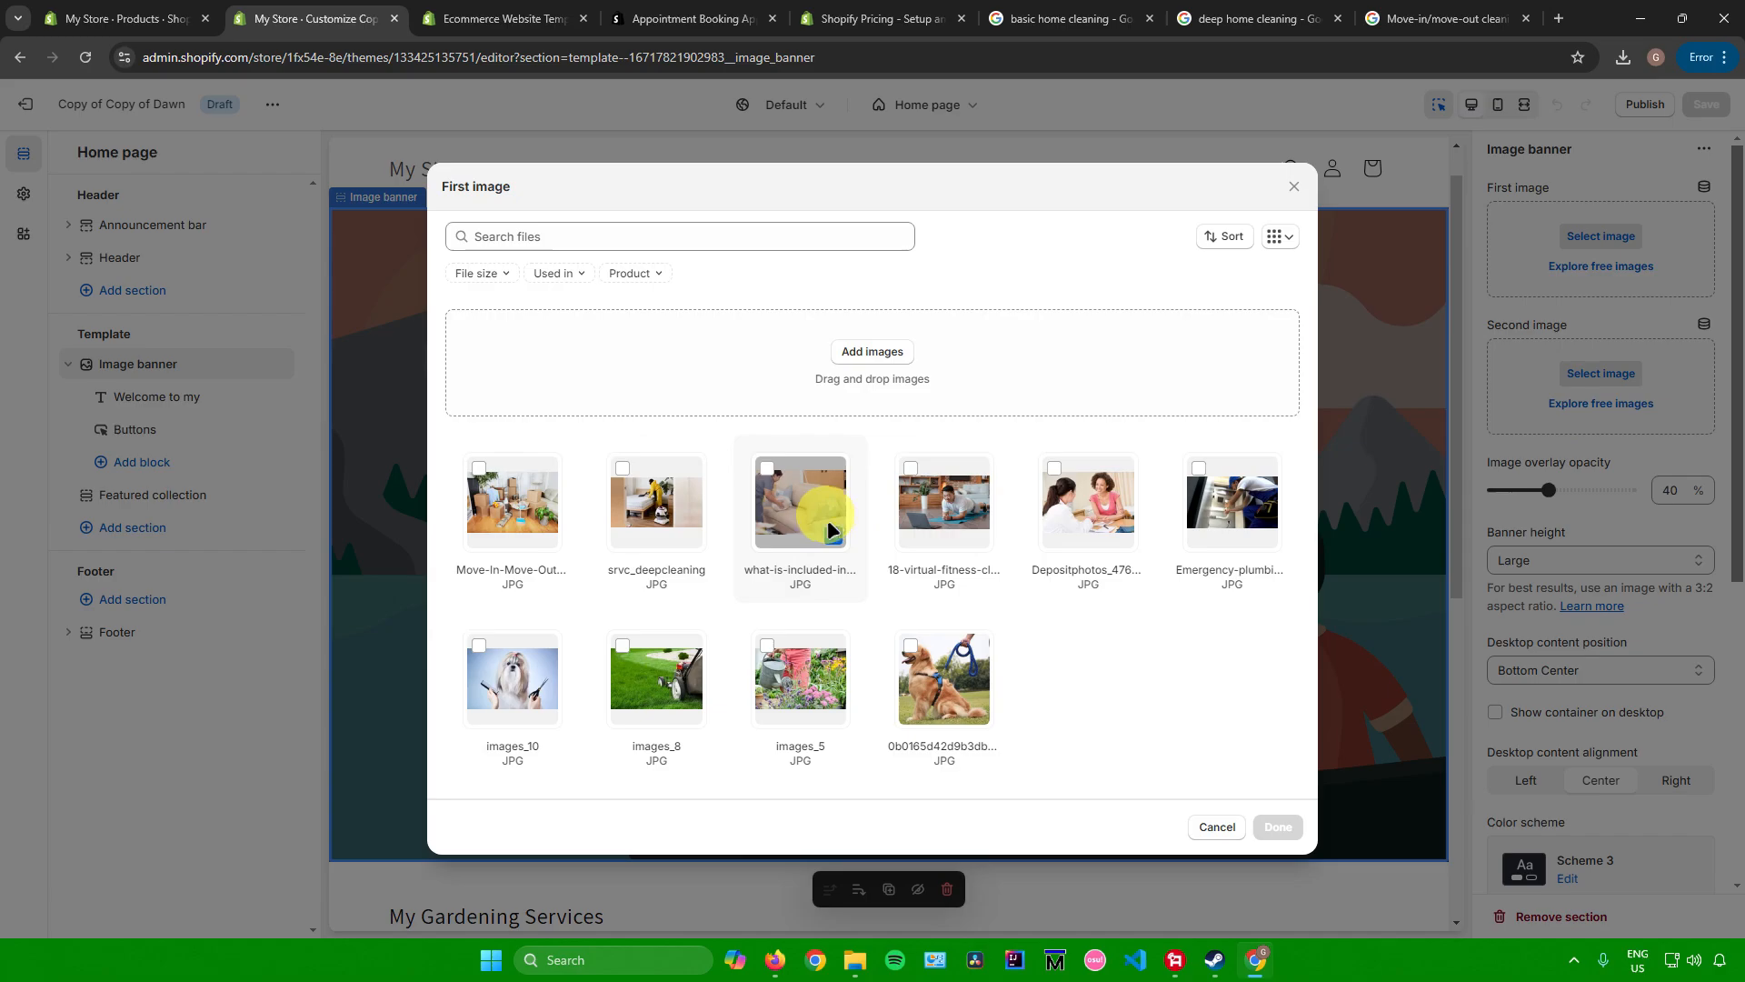
pyautogui.click(791, 502)
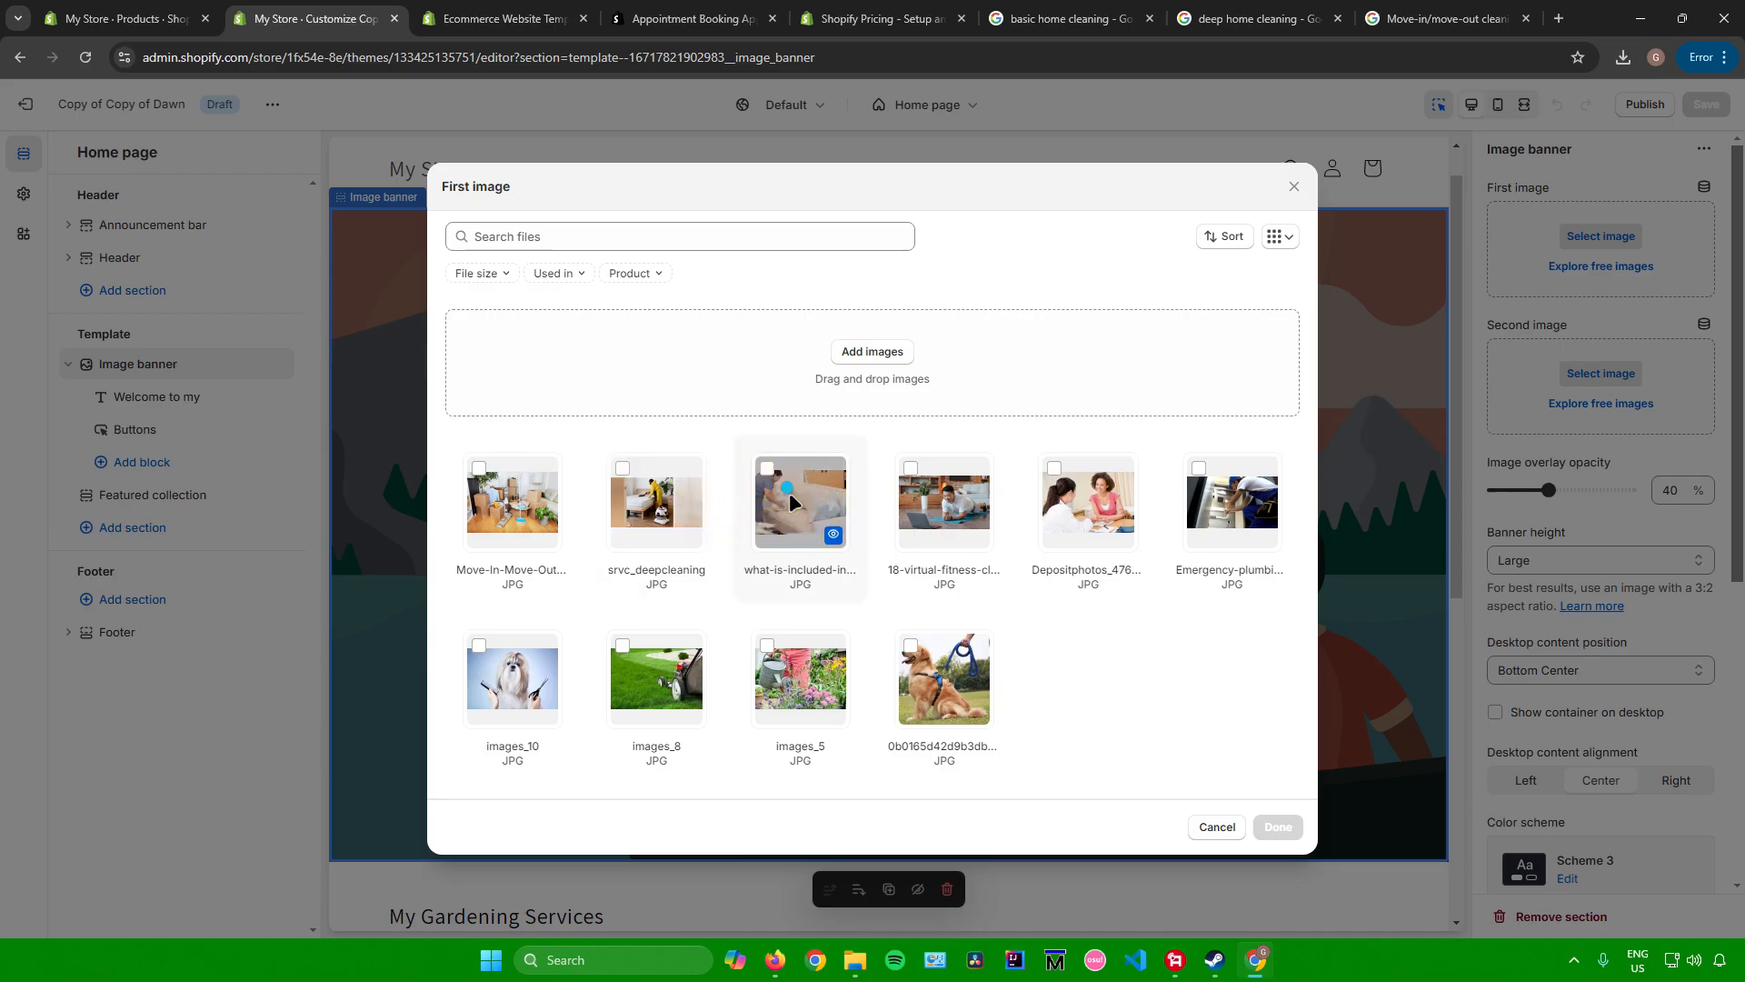
pyautogui.click(1276, 827)
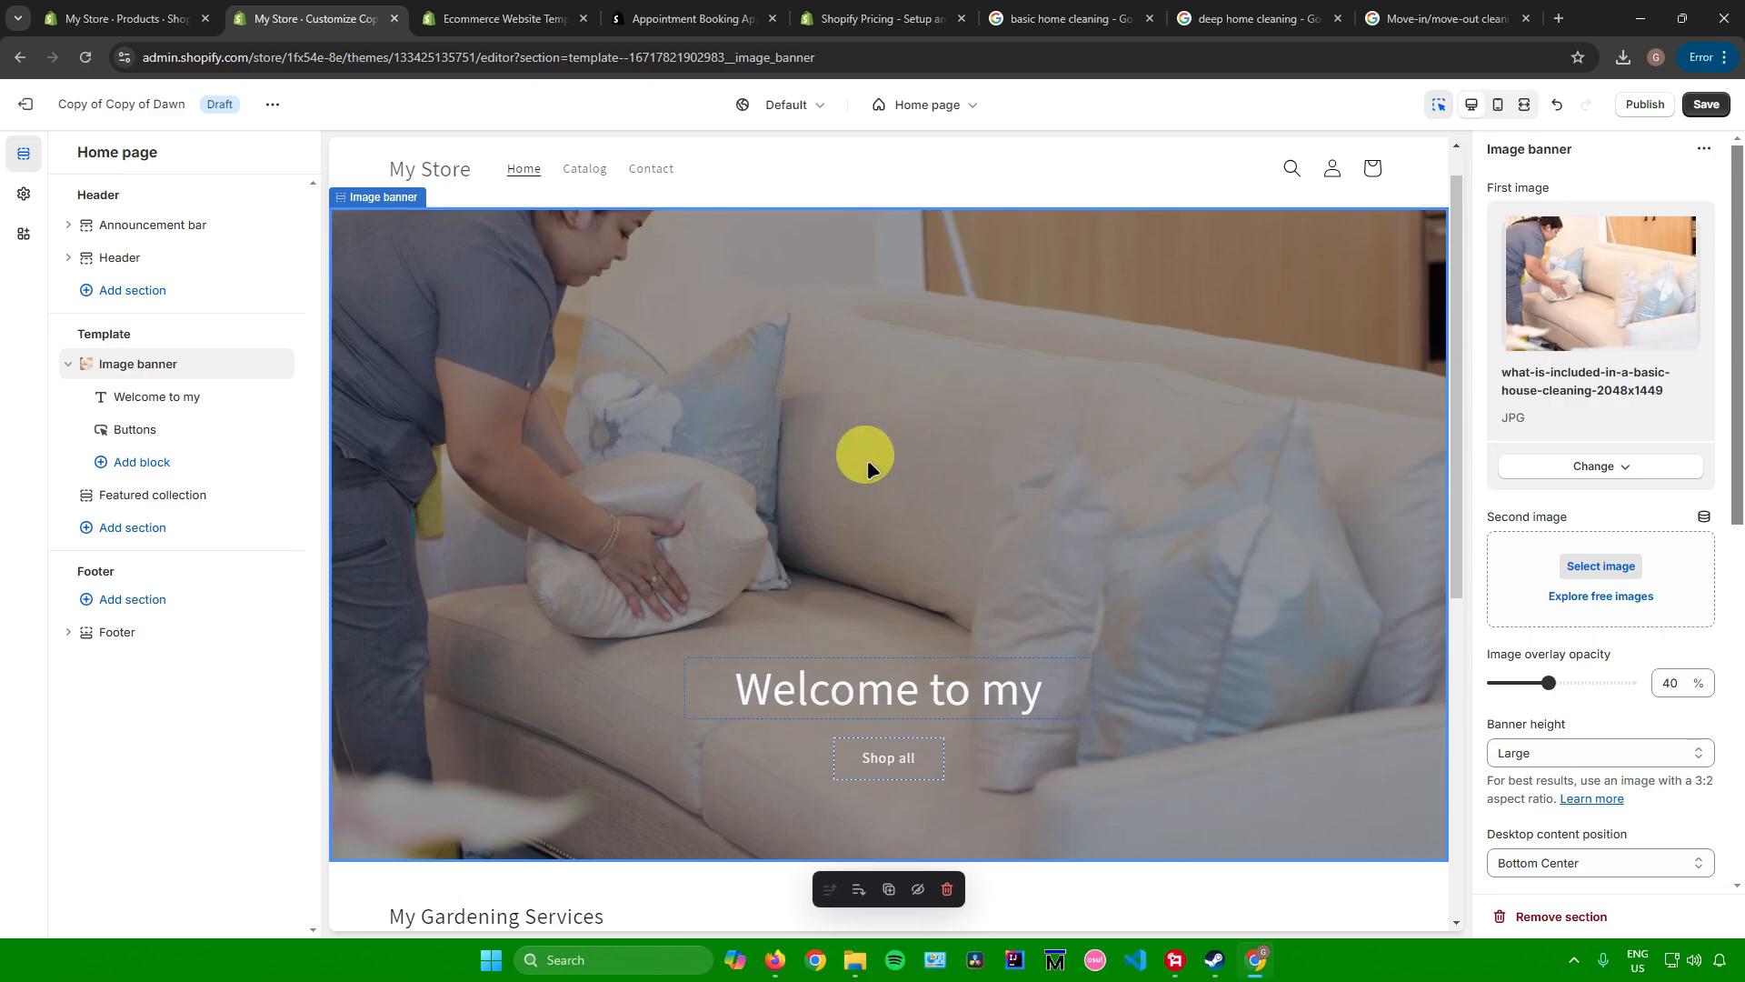
# Step: Change the image banner's heading to "Welcome to my Home Cleaning Services!"
pyautogui.scroll(-3, 873, 451)
pyautogui.click(1013, 408)
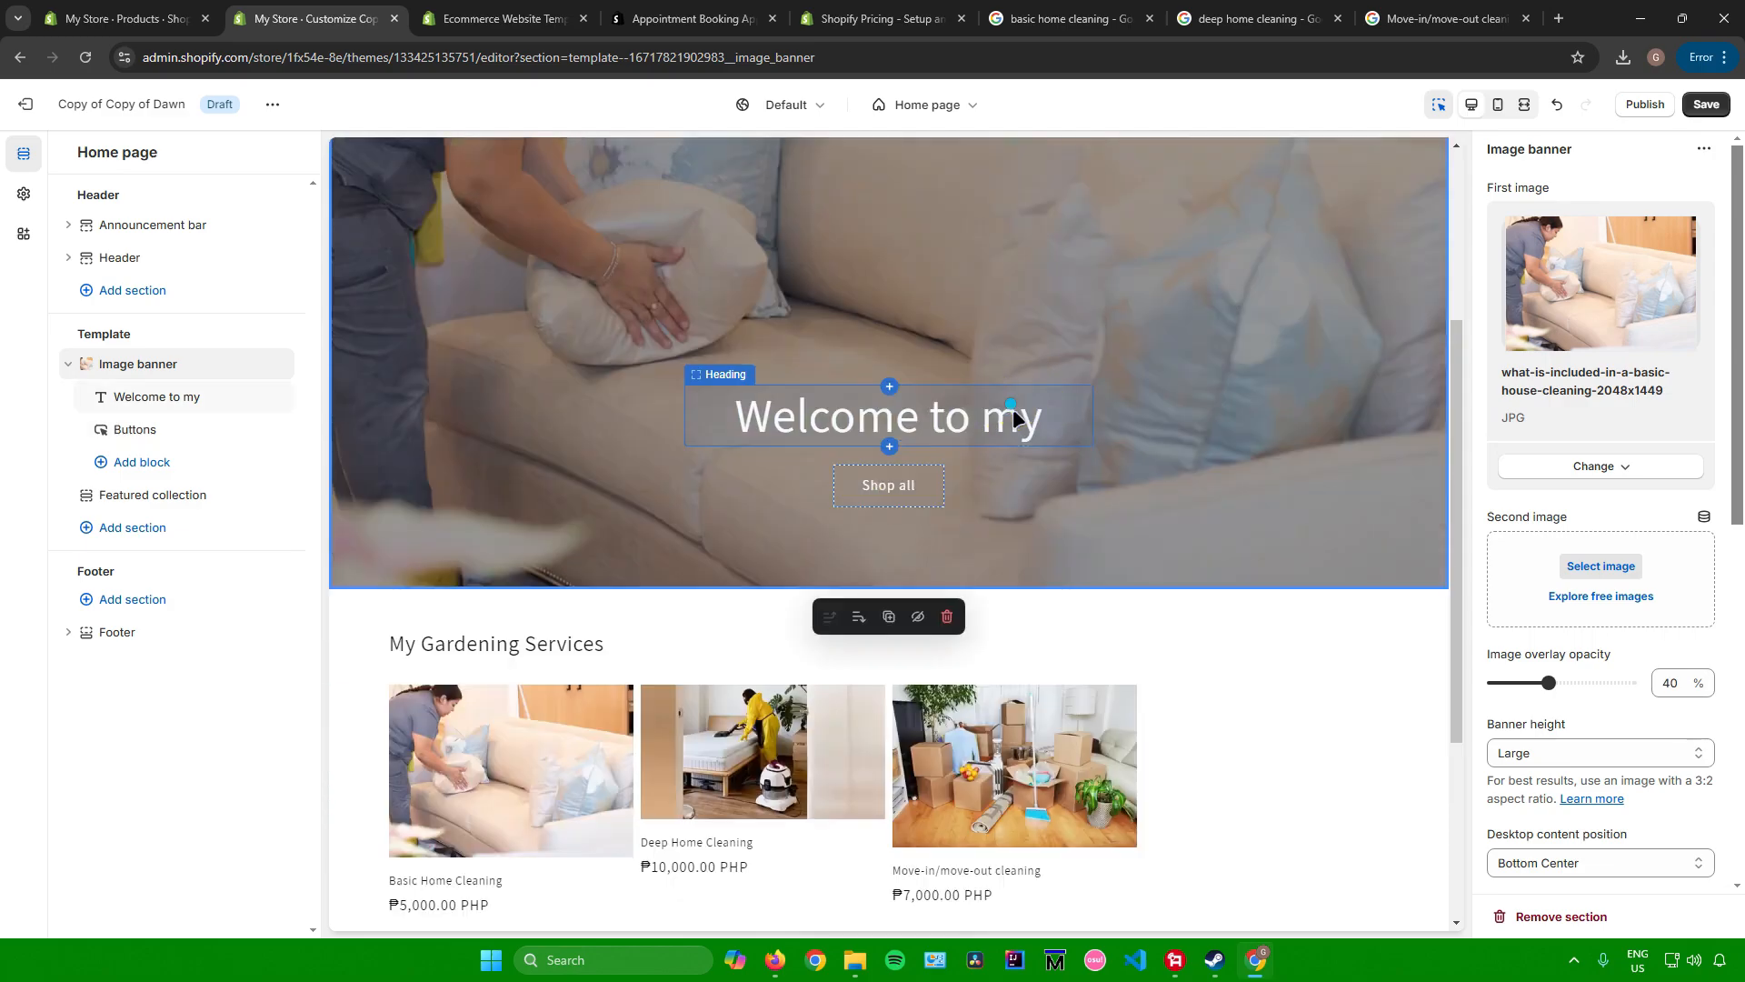
pyautogui.click(1609, 259)
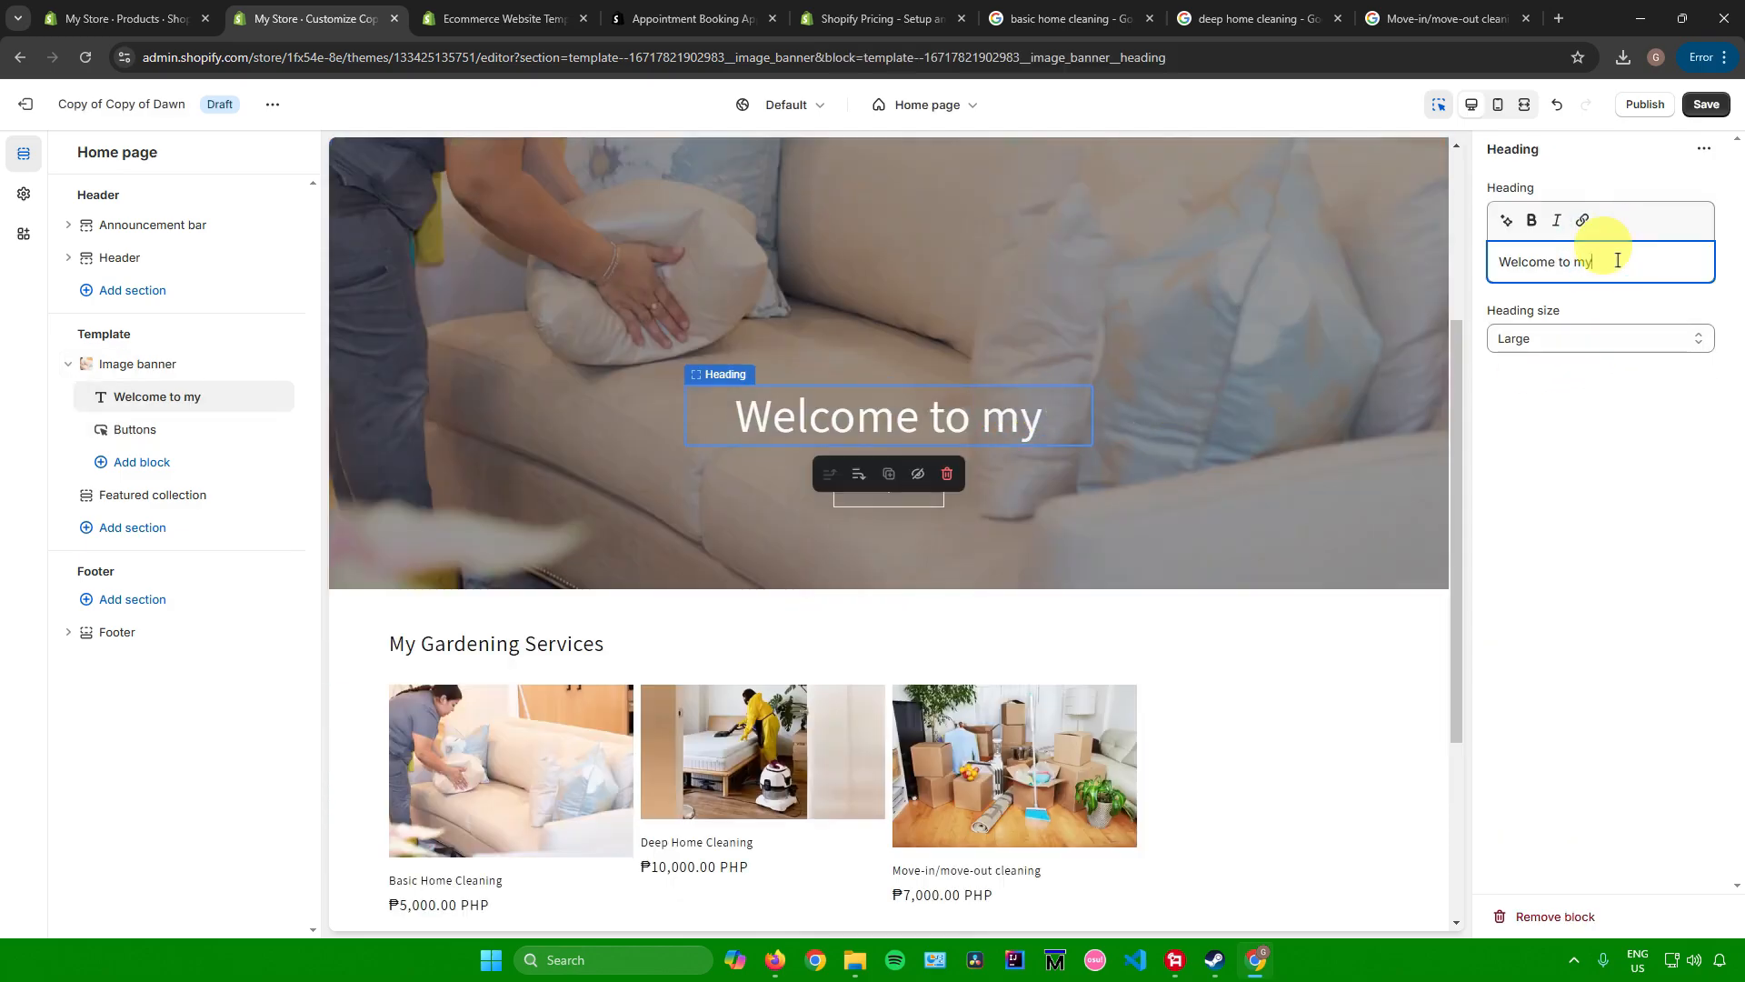
pyautogui.write('Home Cleaning')
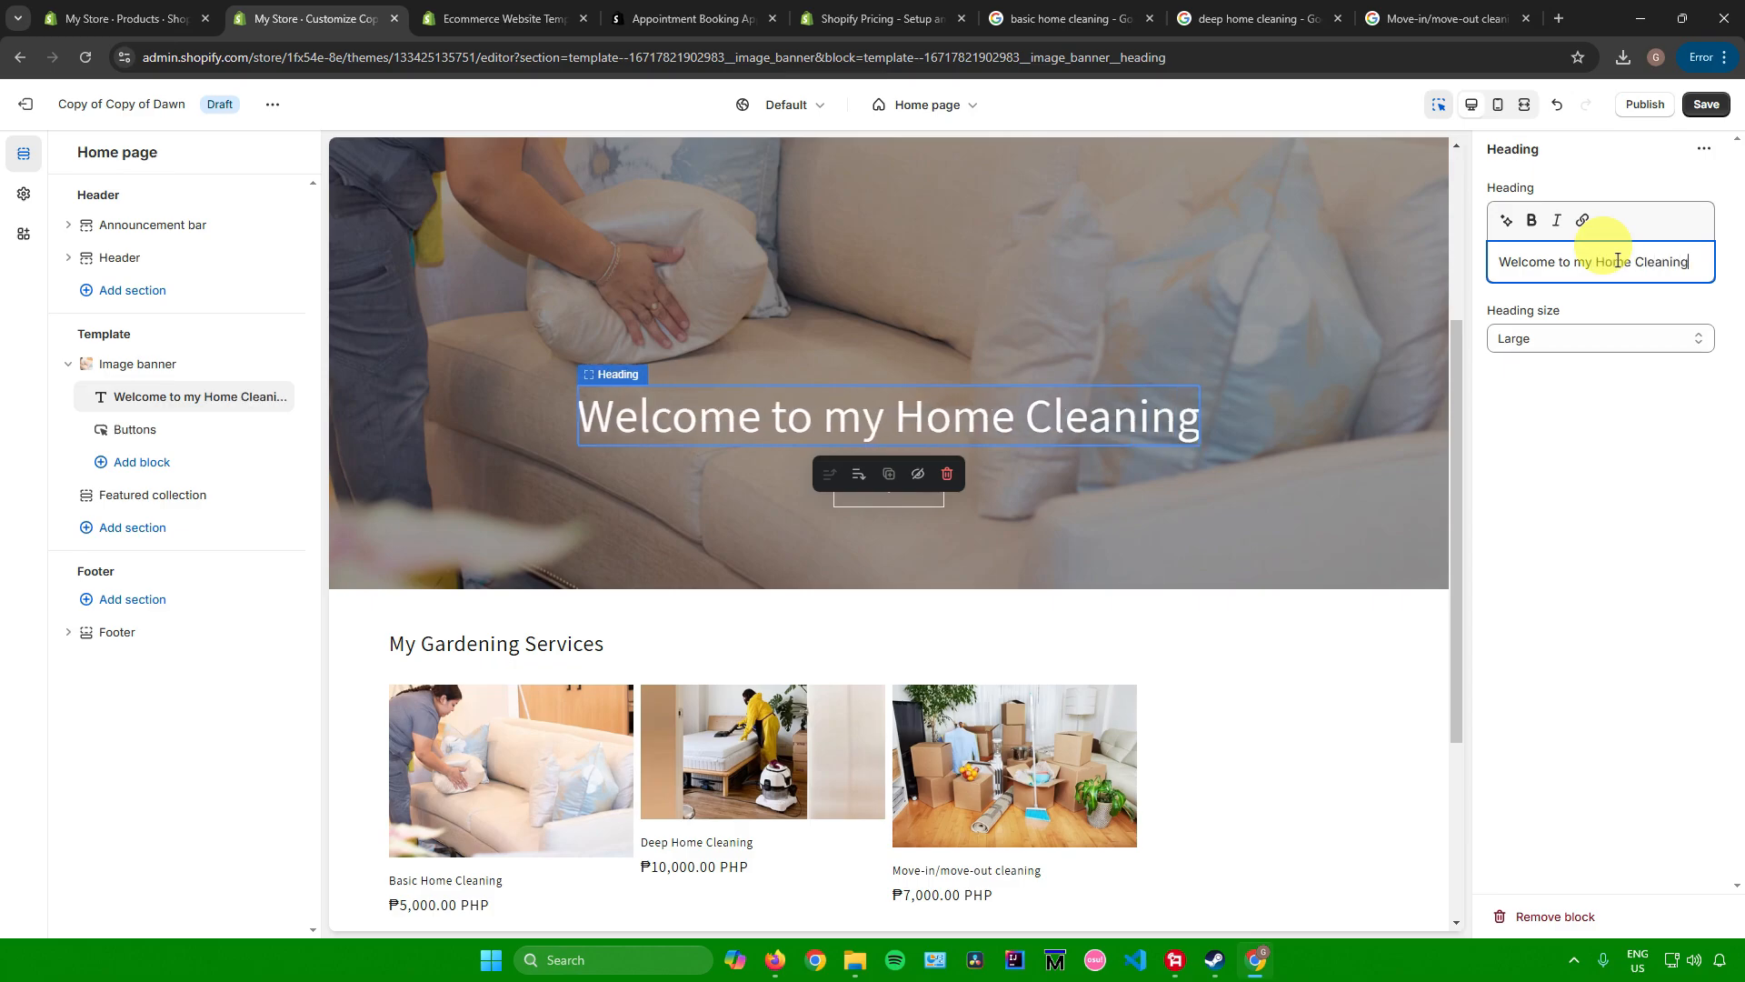
pyautogui.write(' Services!')
pyautogui.click(1583, 536)
# Step: Browse the available template sections and add a Featured product section below the featured collection
pyautogui.scroll(-3, 1205, 517)
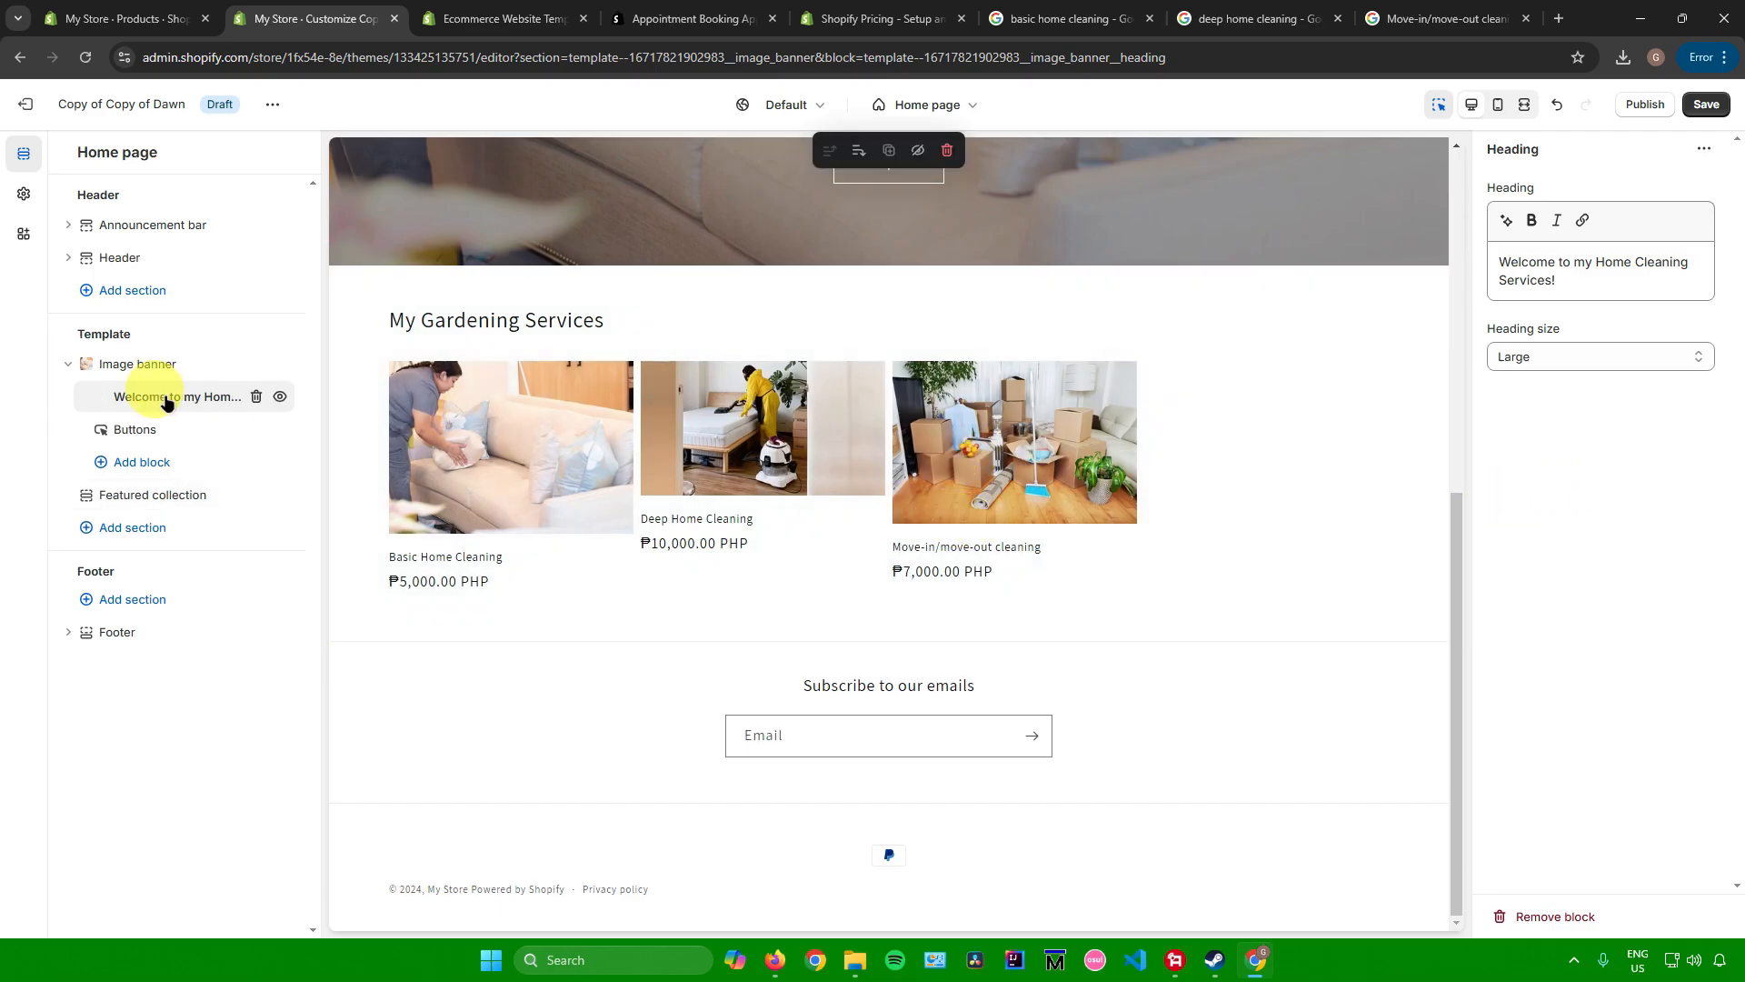
pyautogui.moveTo(58, 323); pyautogui.dragTo(143, 355)
pyautogui.click(127, 528)
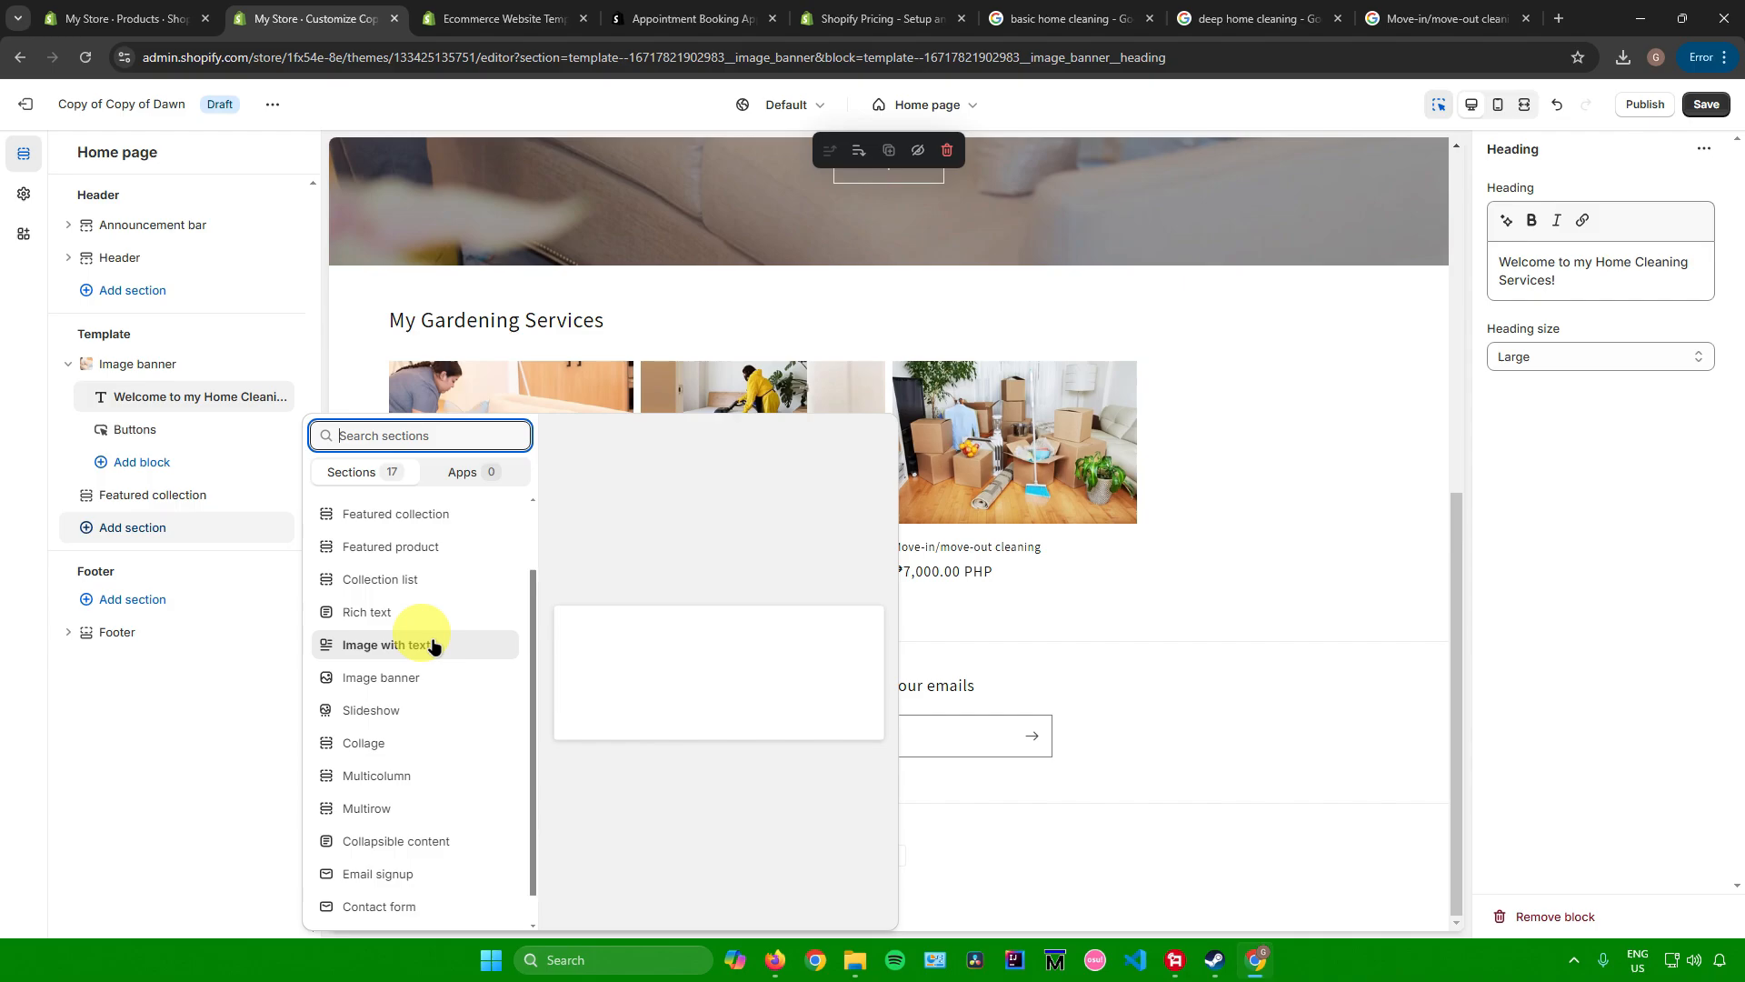
pyautogui.scroll(-2, 443, 646)
pyautogui.scroll(2, 443, 646)
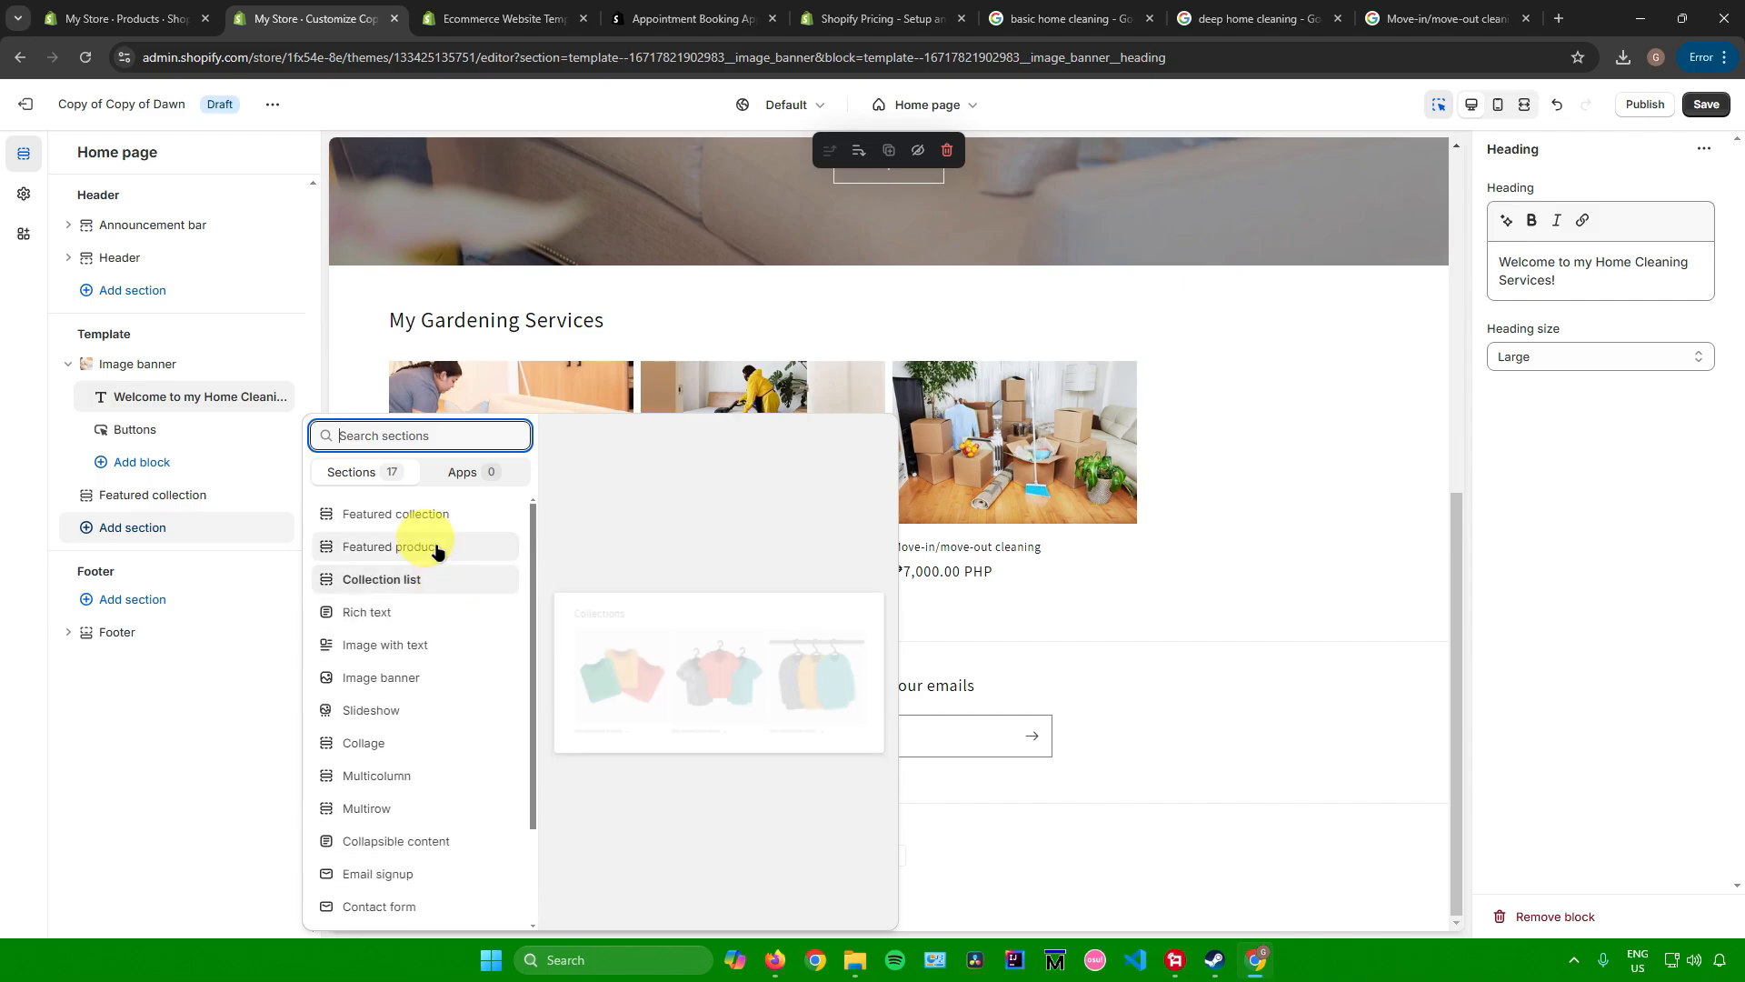
pyautogui.scroll(-2, 445, 569)
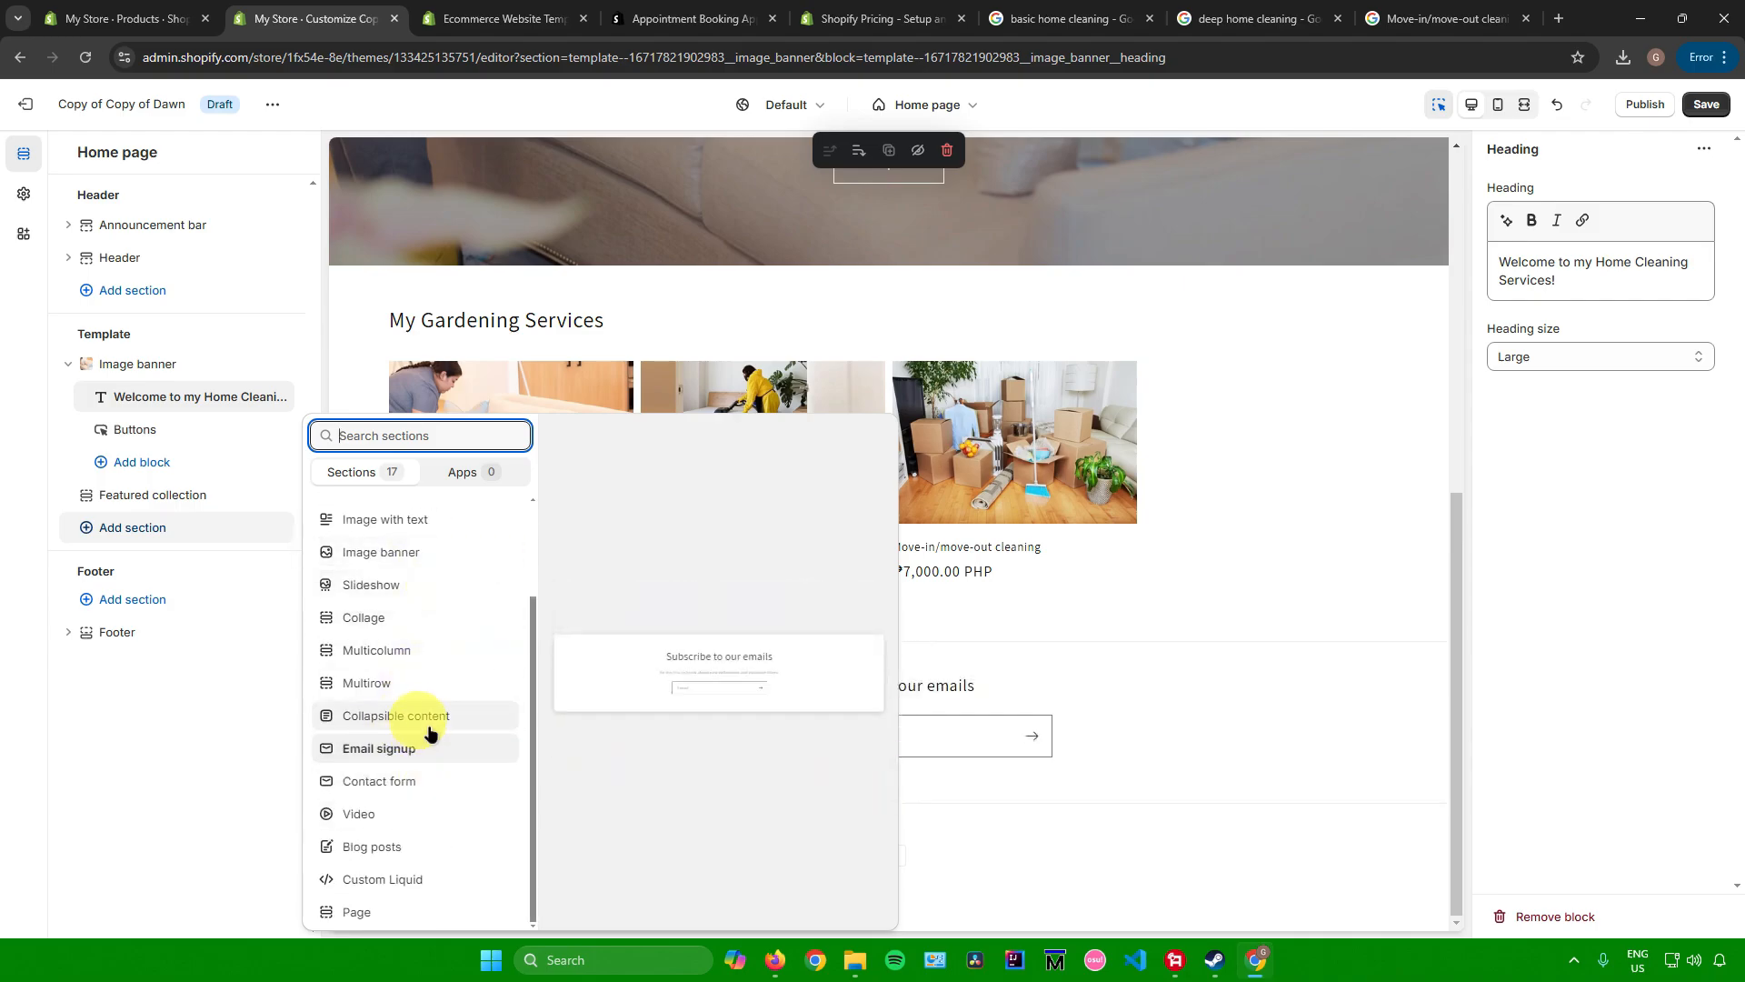
pyautogui.scroll(2, 435, 727)
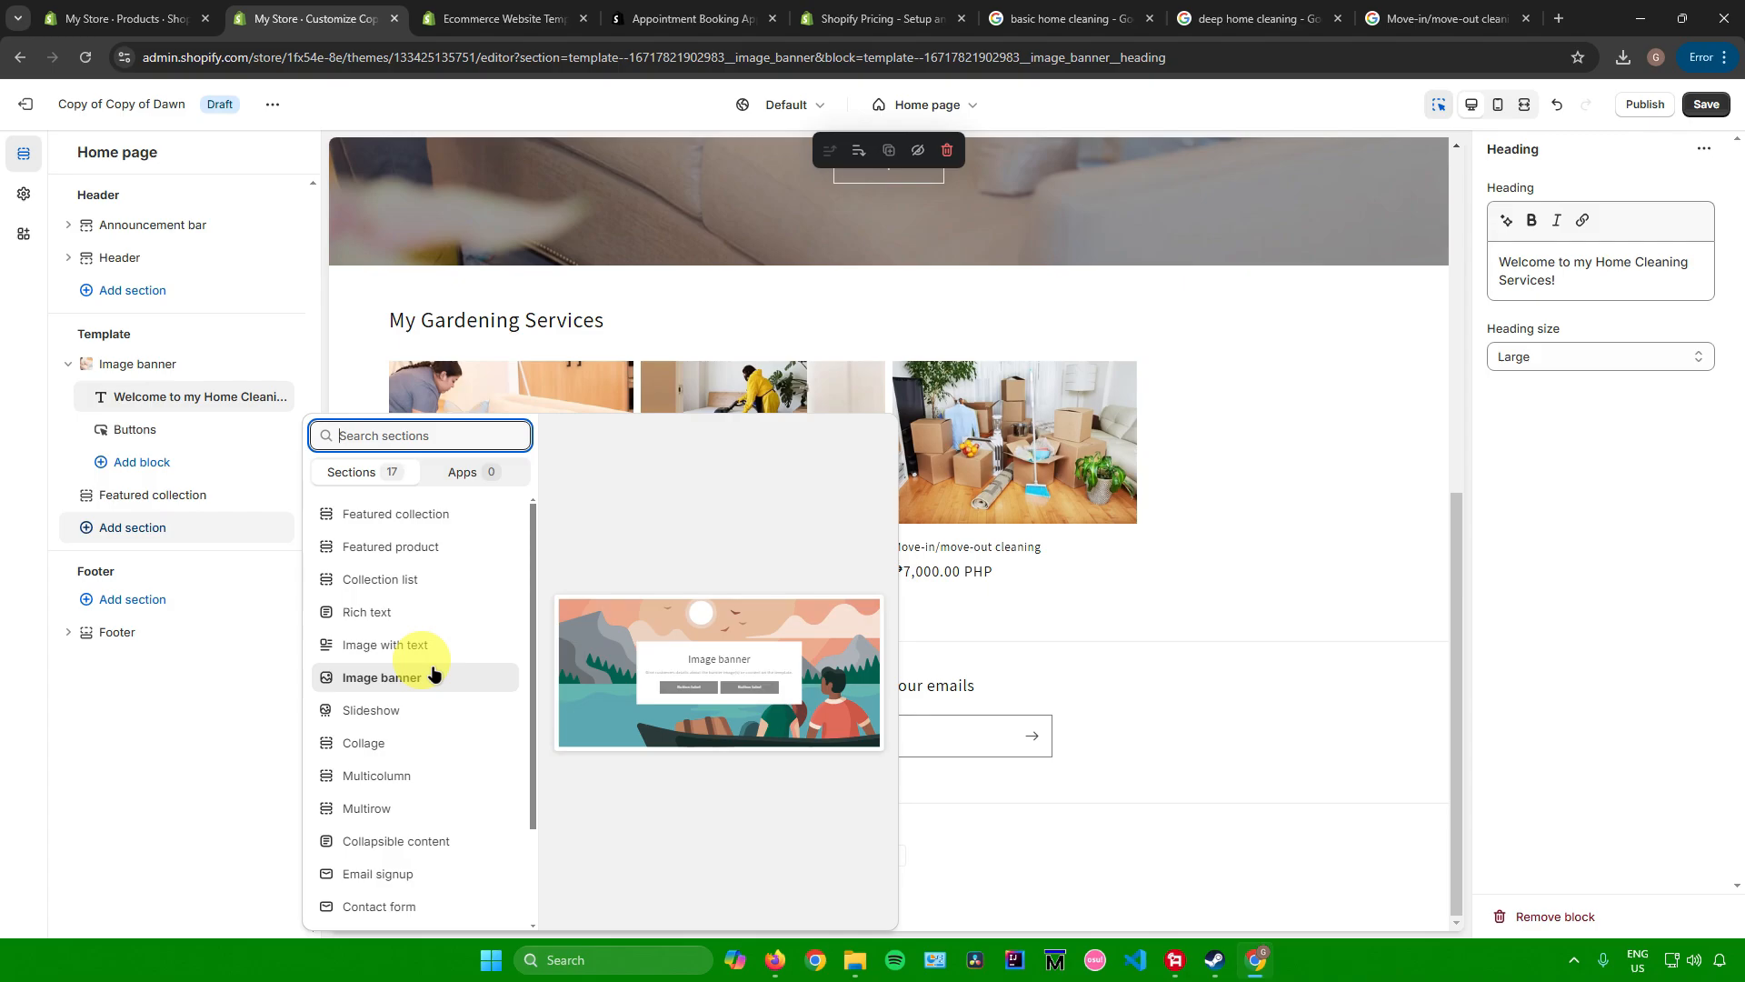
pyautogui.click(392, 546)
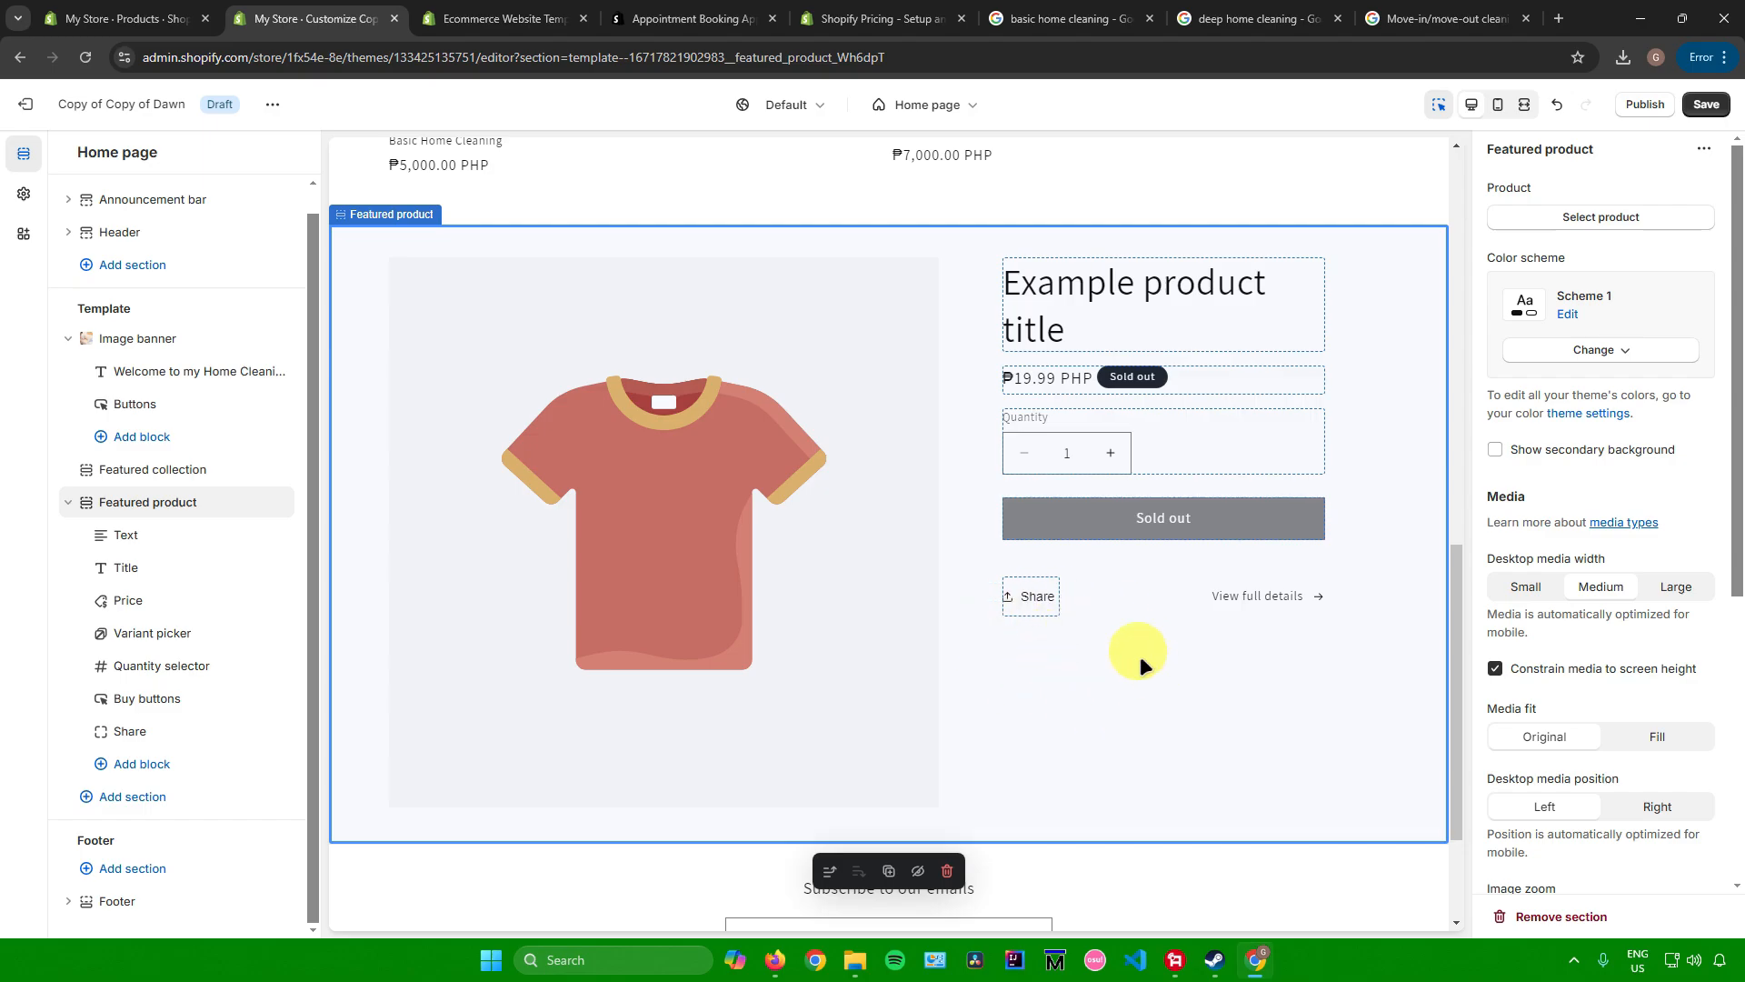
# Step: Assign Basic Home Cleaning to the Featured product section and set its color scheme to Scheme 2
pyautogui.click(1568, 214)
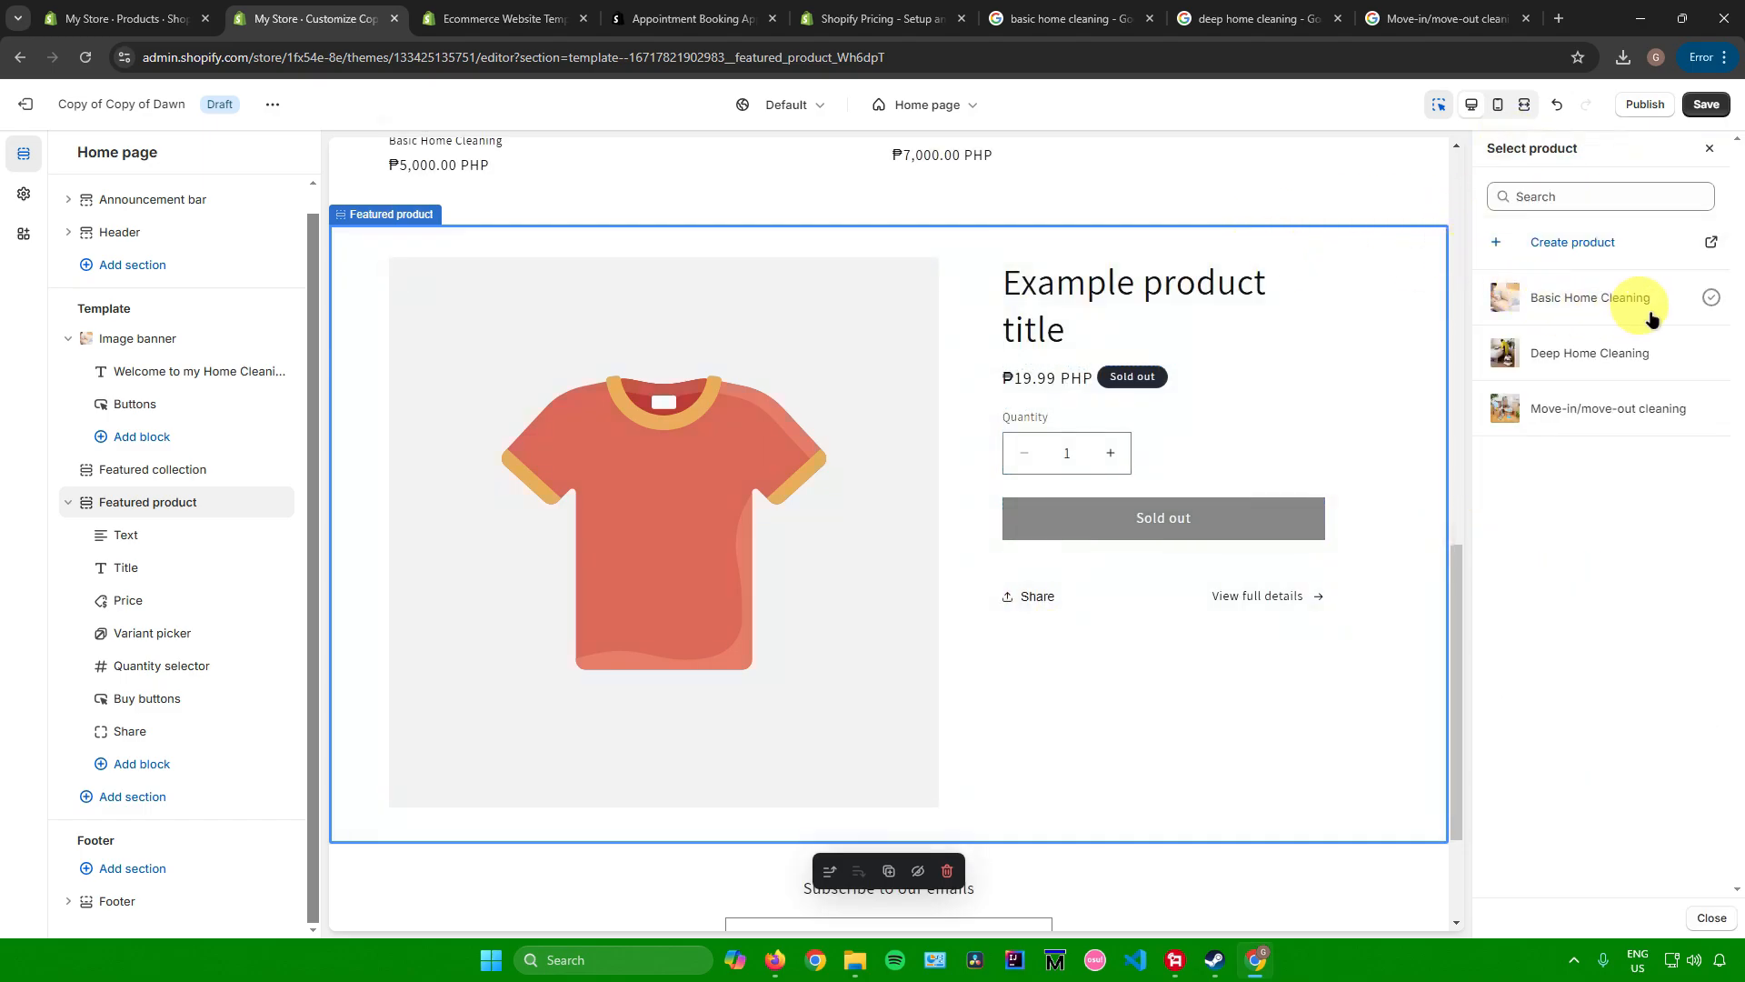
pyautogui.click(1593, 302)
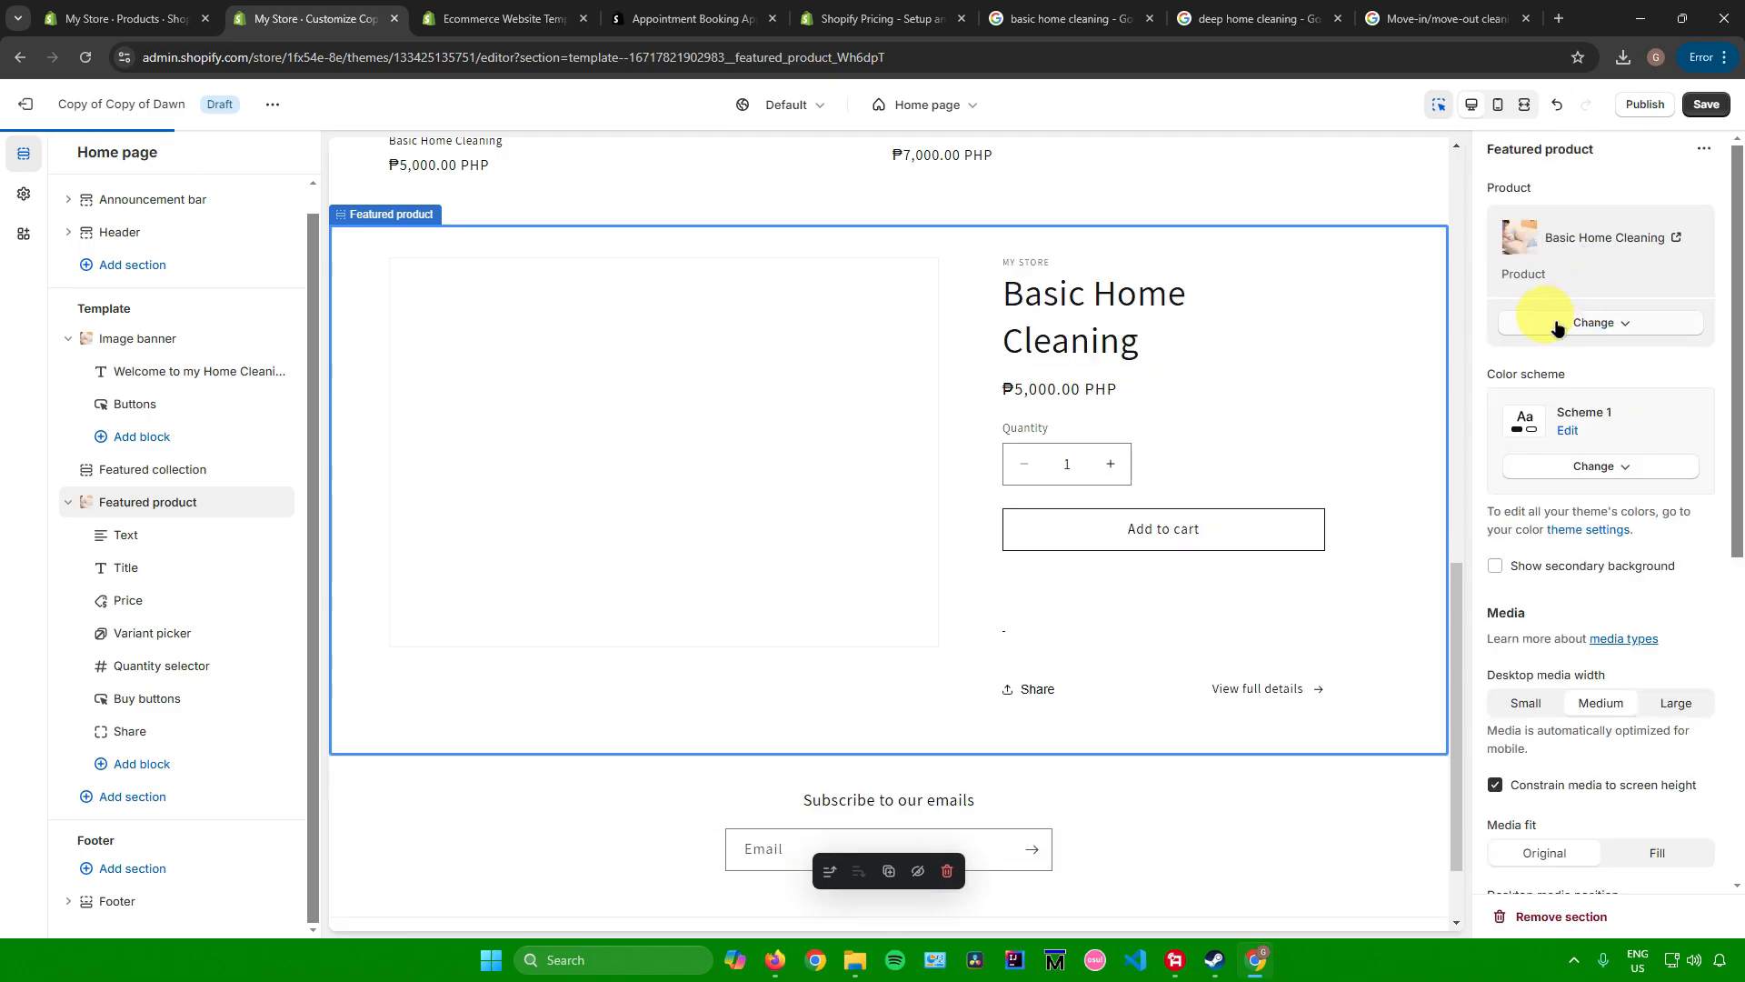
pyautogui.click(1573, 468)
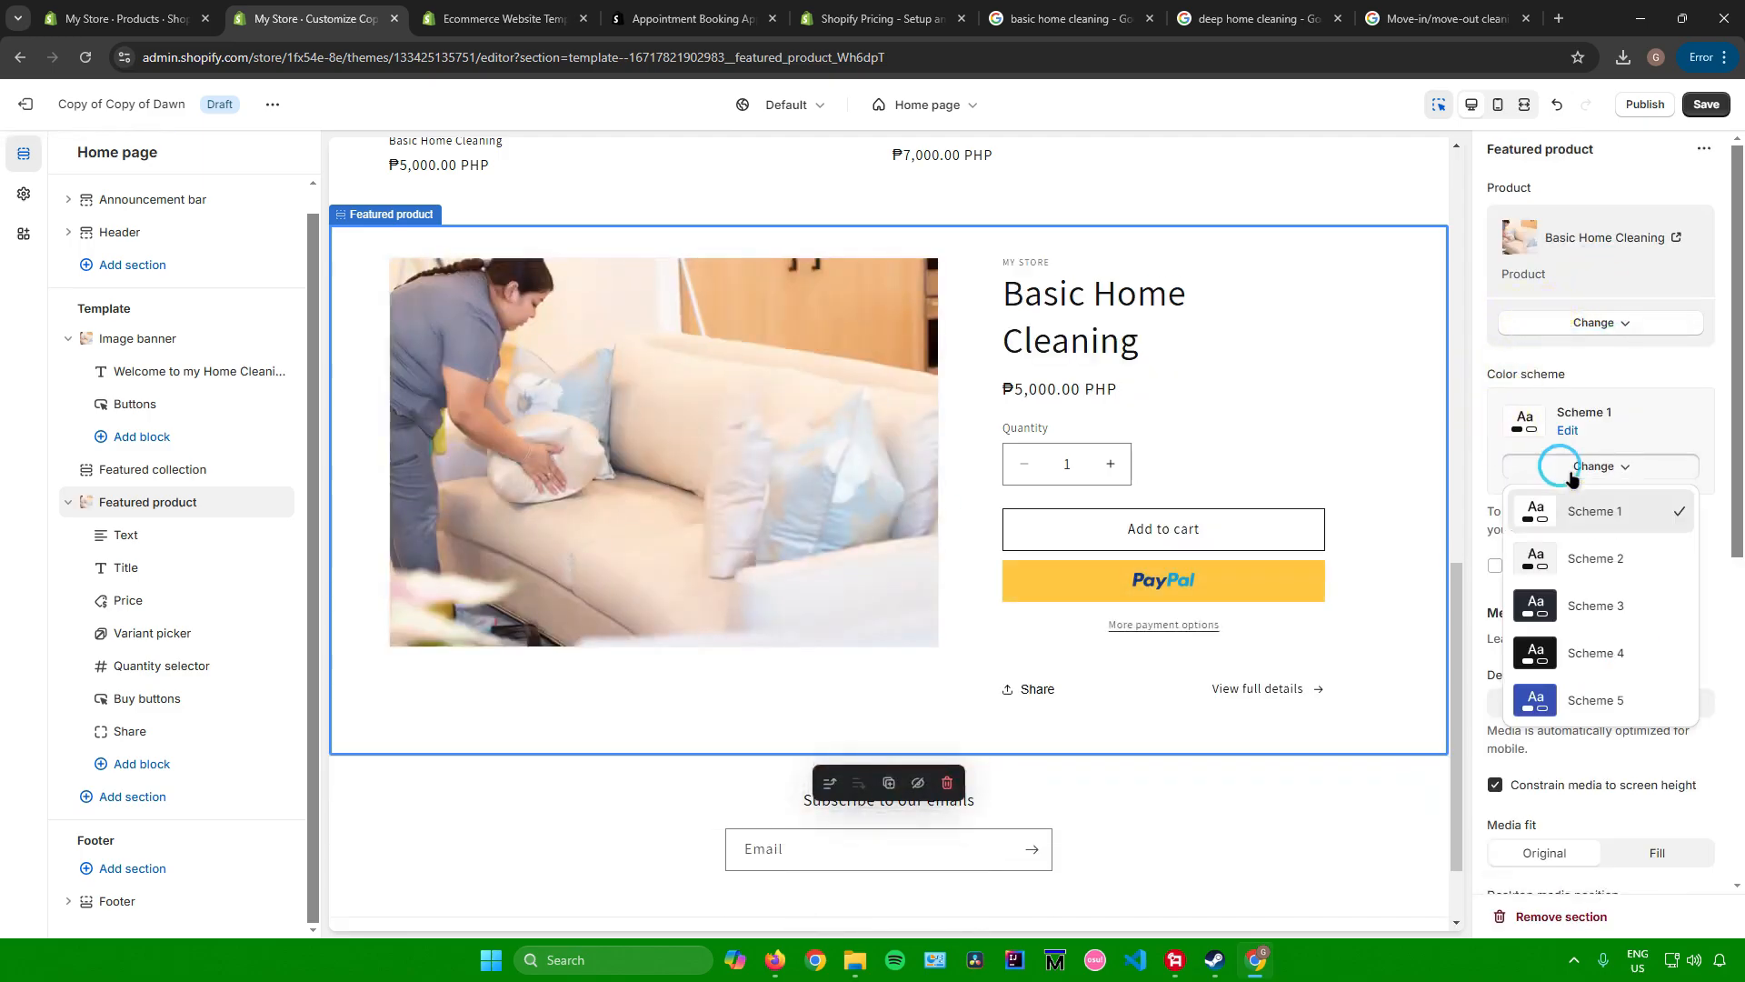
pyautogui.click(1578, 558)
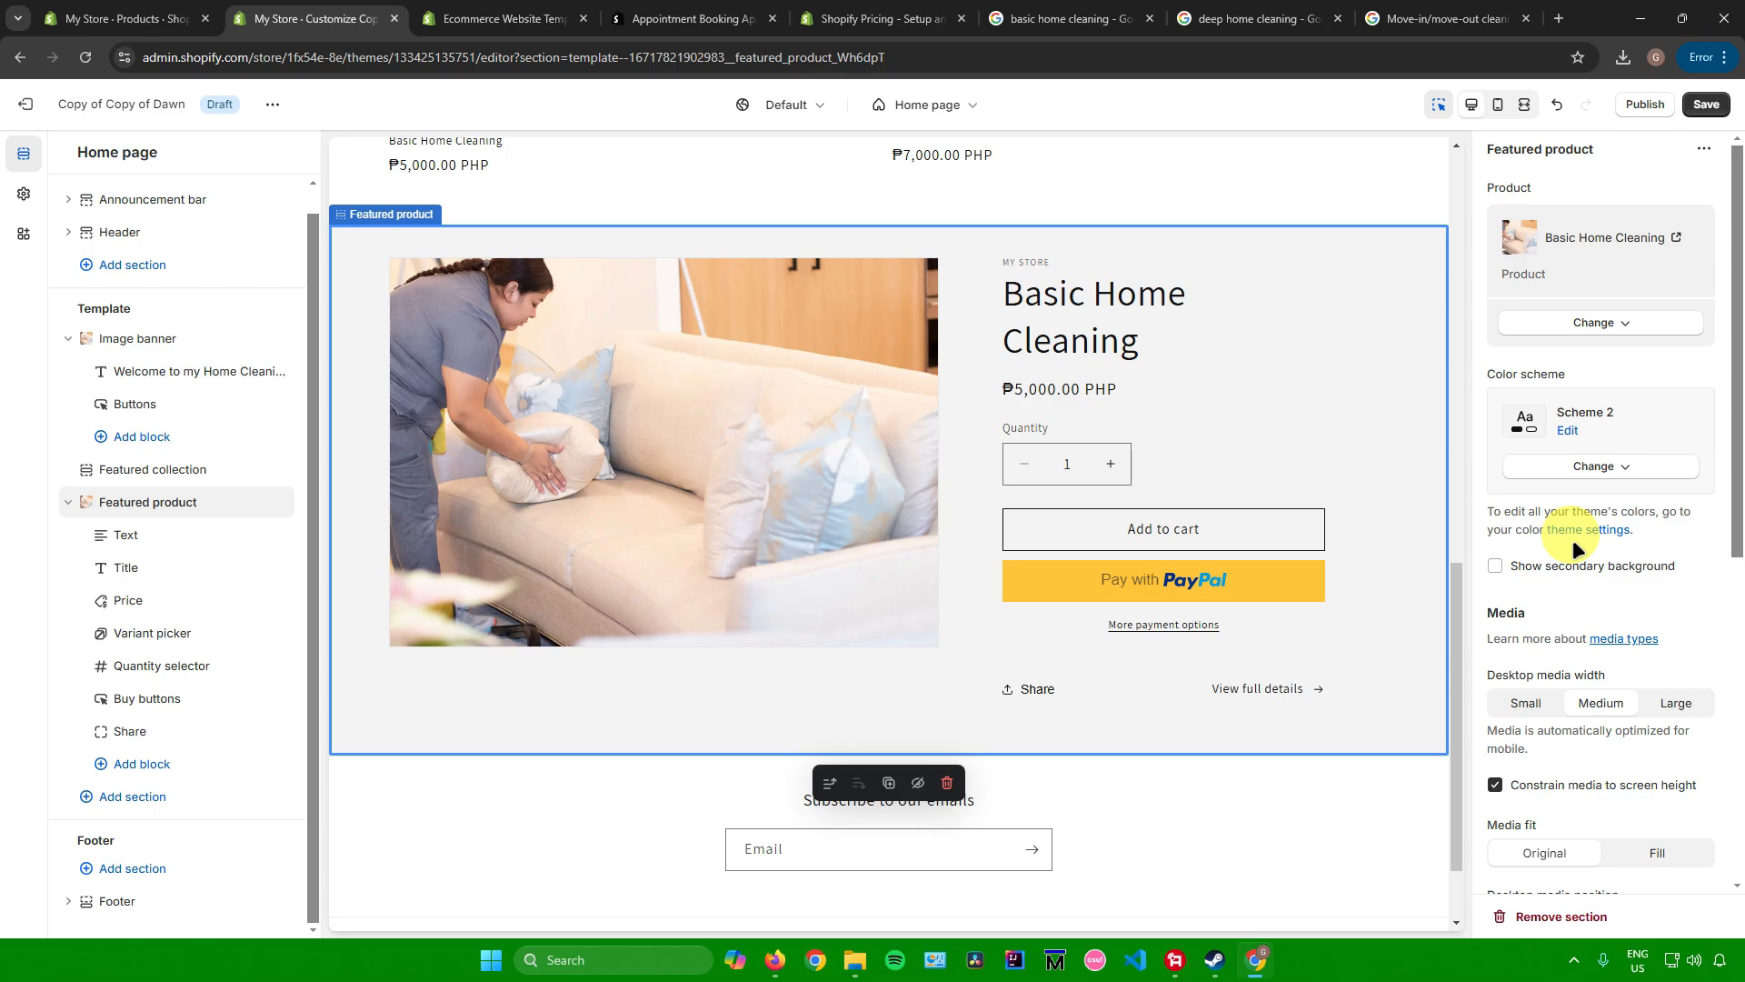
# Step: Save the home page changes and publish the customized theme as the store's current theme
pyautogui.scroll(15, 1001, 397)
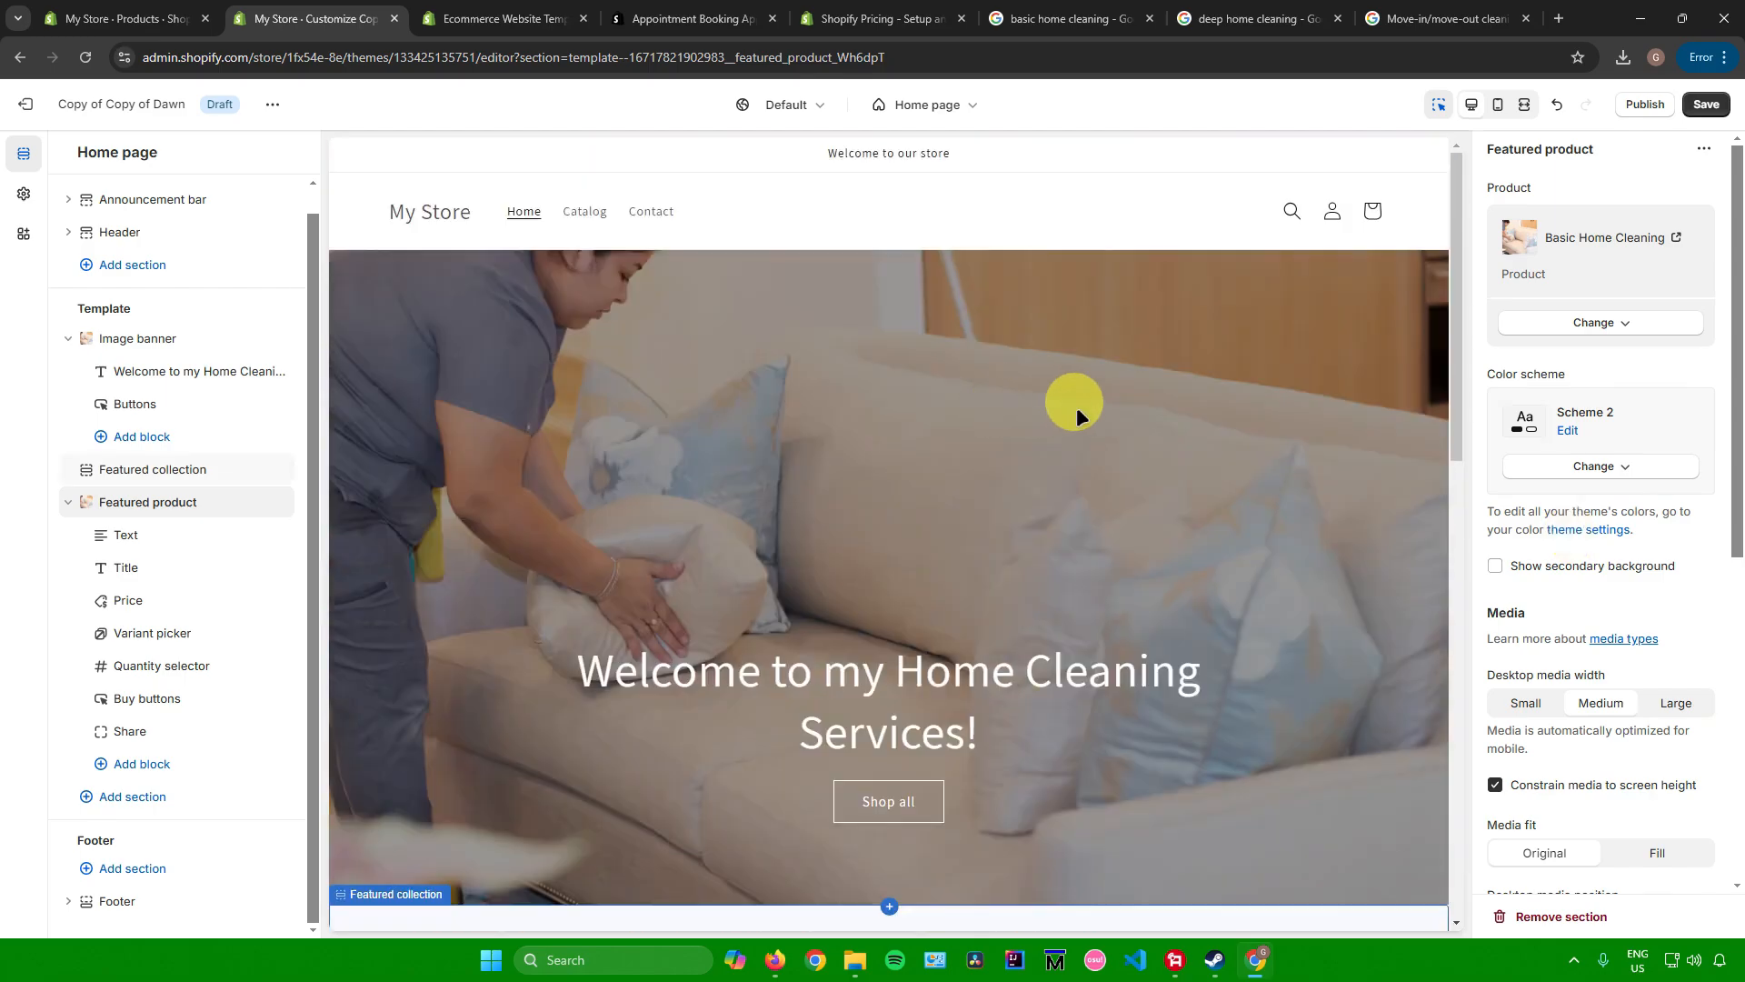
pyautogui.click(909, 106)
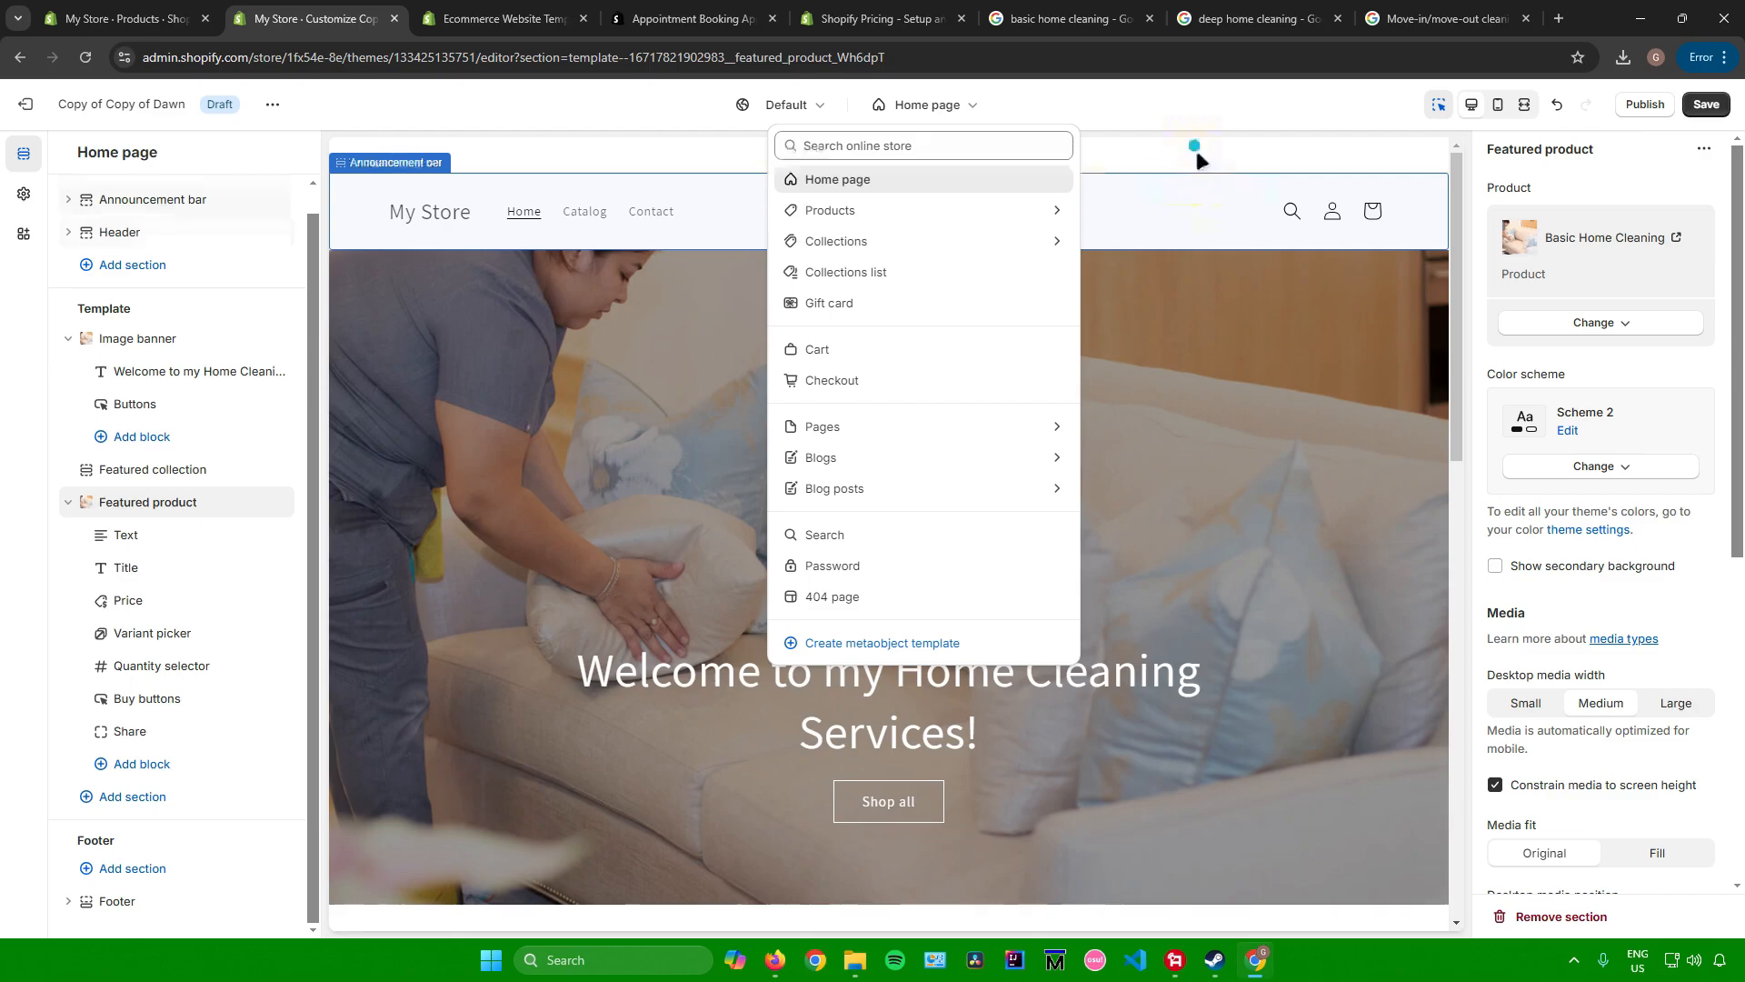
pyautogui.click(1265, 155)
pyautogui.click(1706, 105)
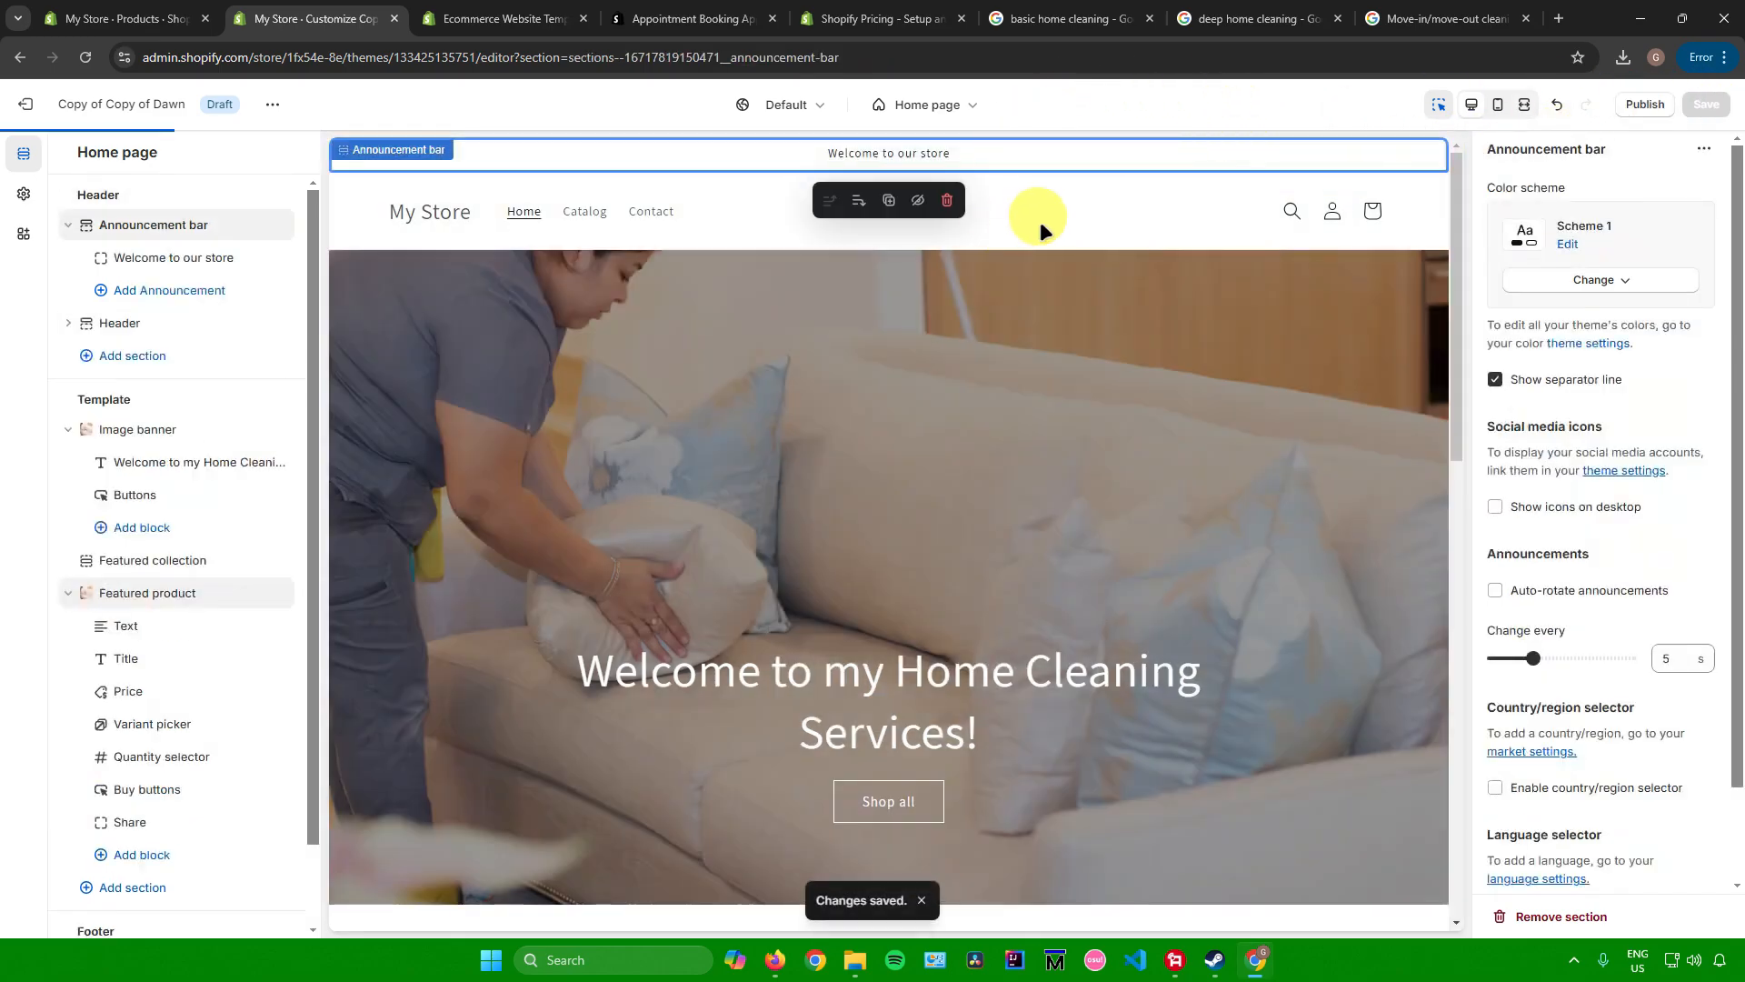
pyautogui.click(1646, 104)
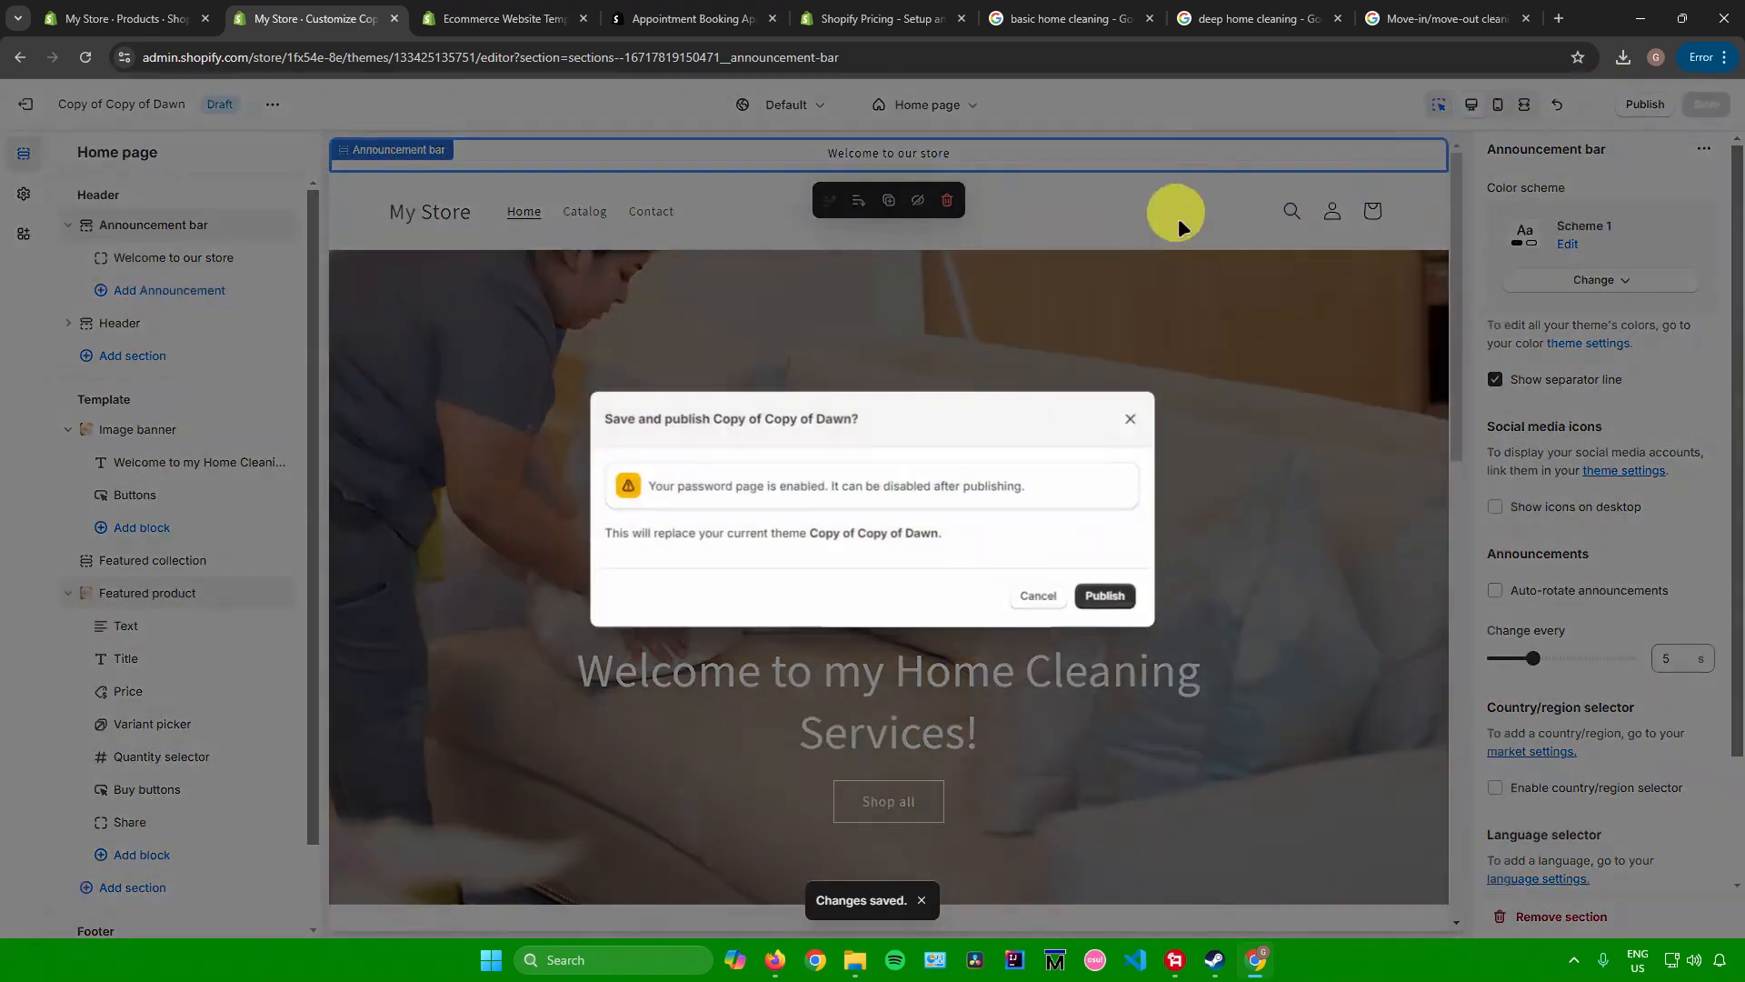
pyautogui.click(1105, 596)
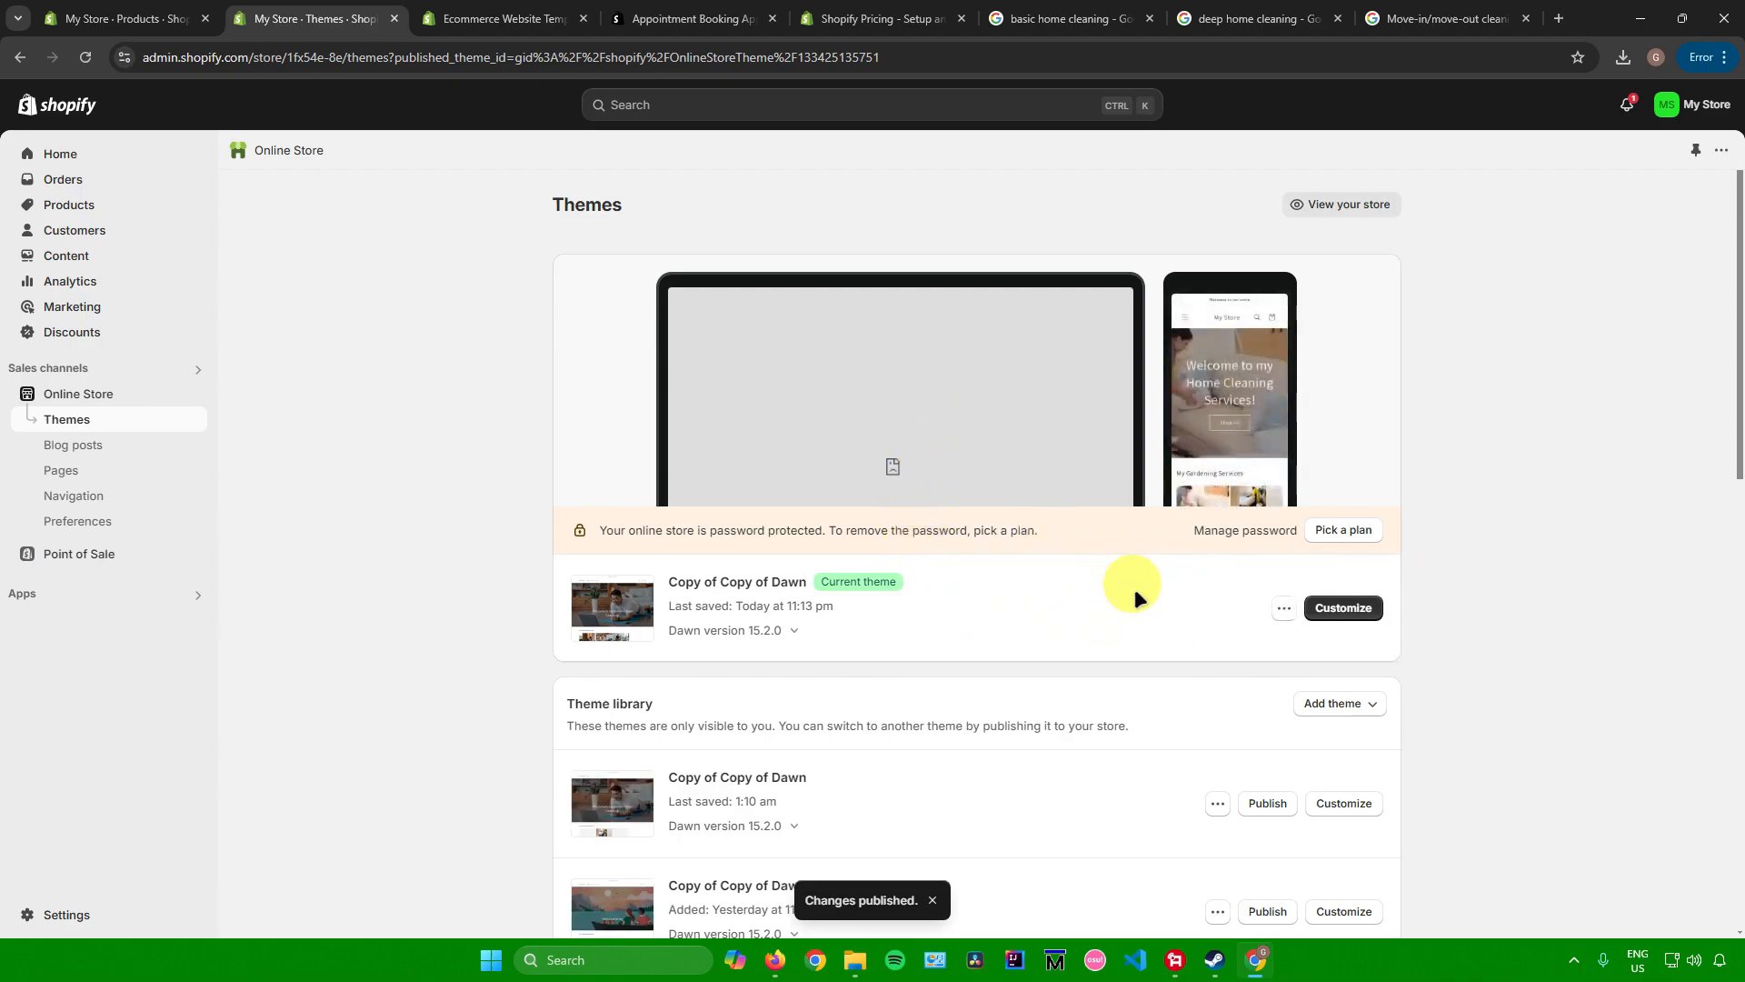
# Step: Preview the published theme and look through the home page down to the Basic Home Cleaning featured product
pyautogui.click(1281, 616)
pyautogui.click(1159, 643)
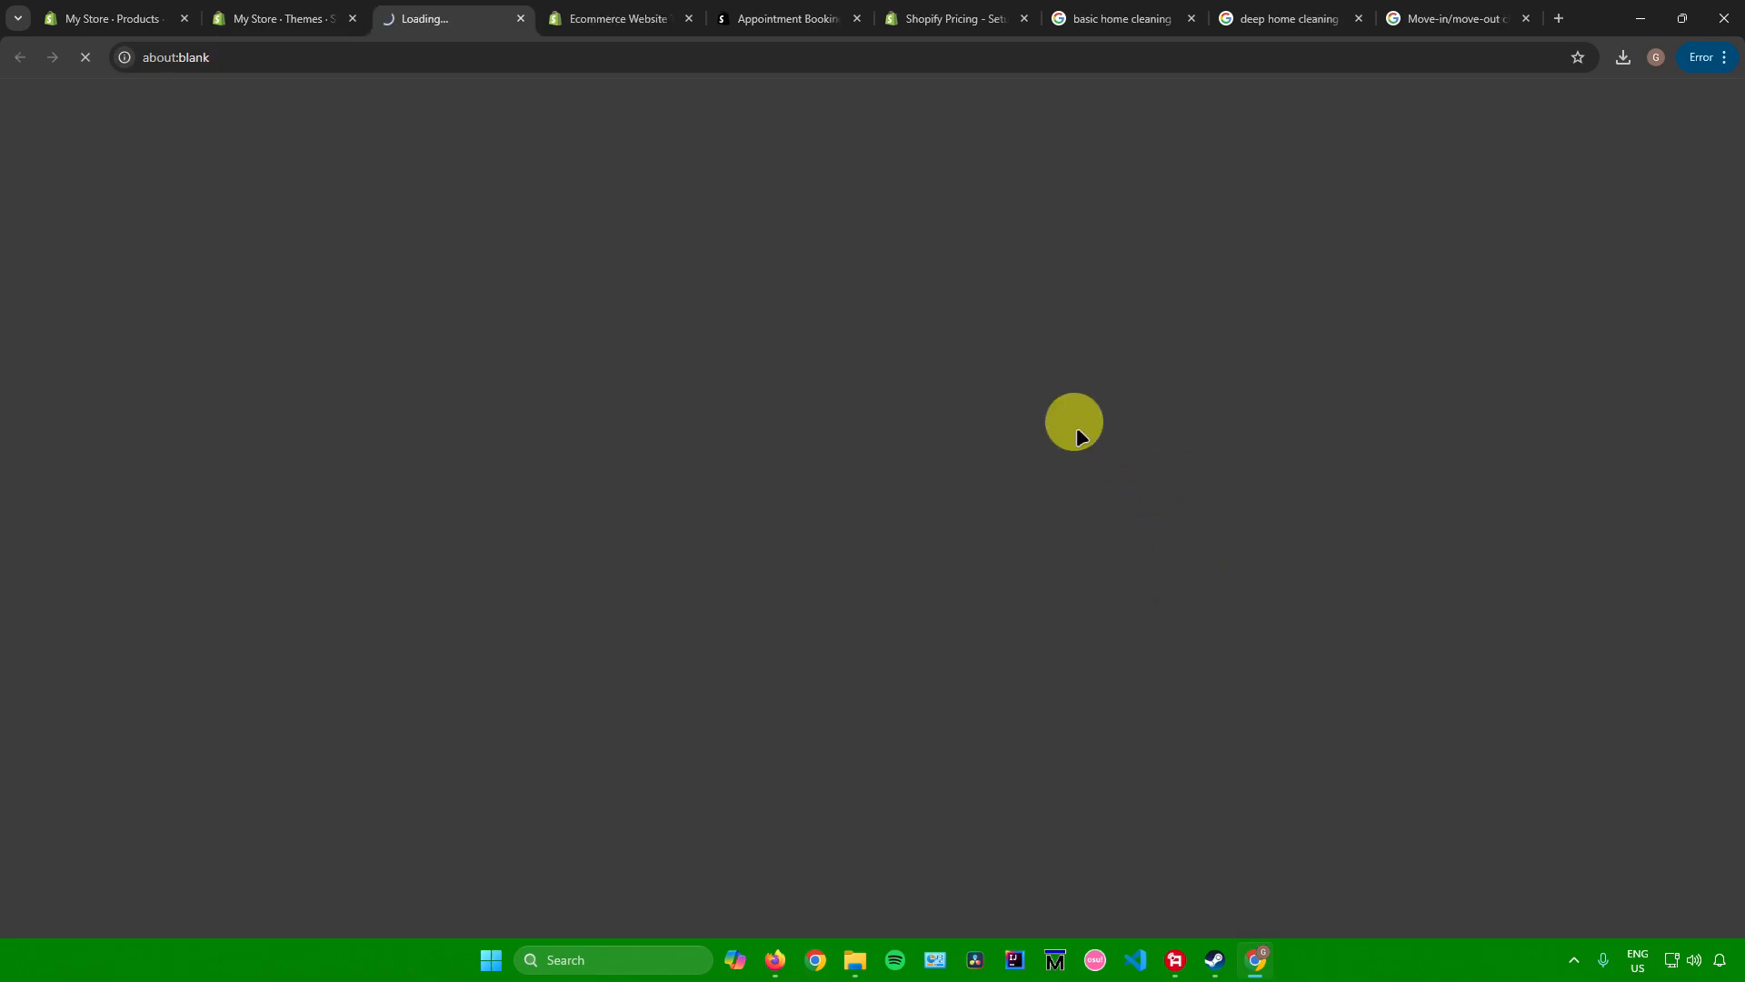
pyautogui.scroll(-10, 1026, 388)
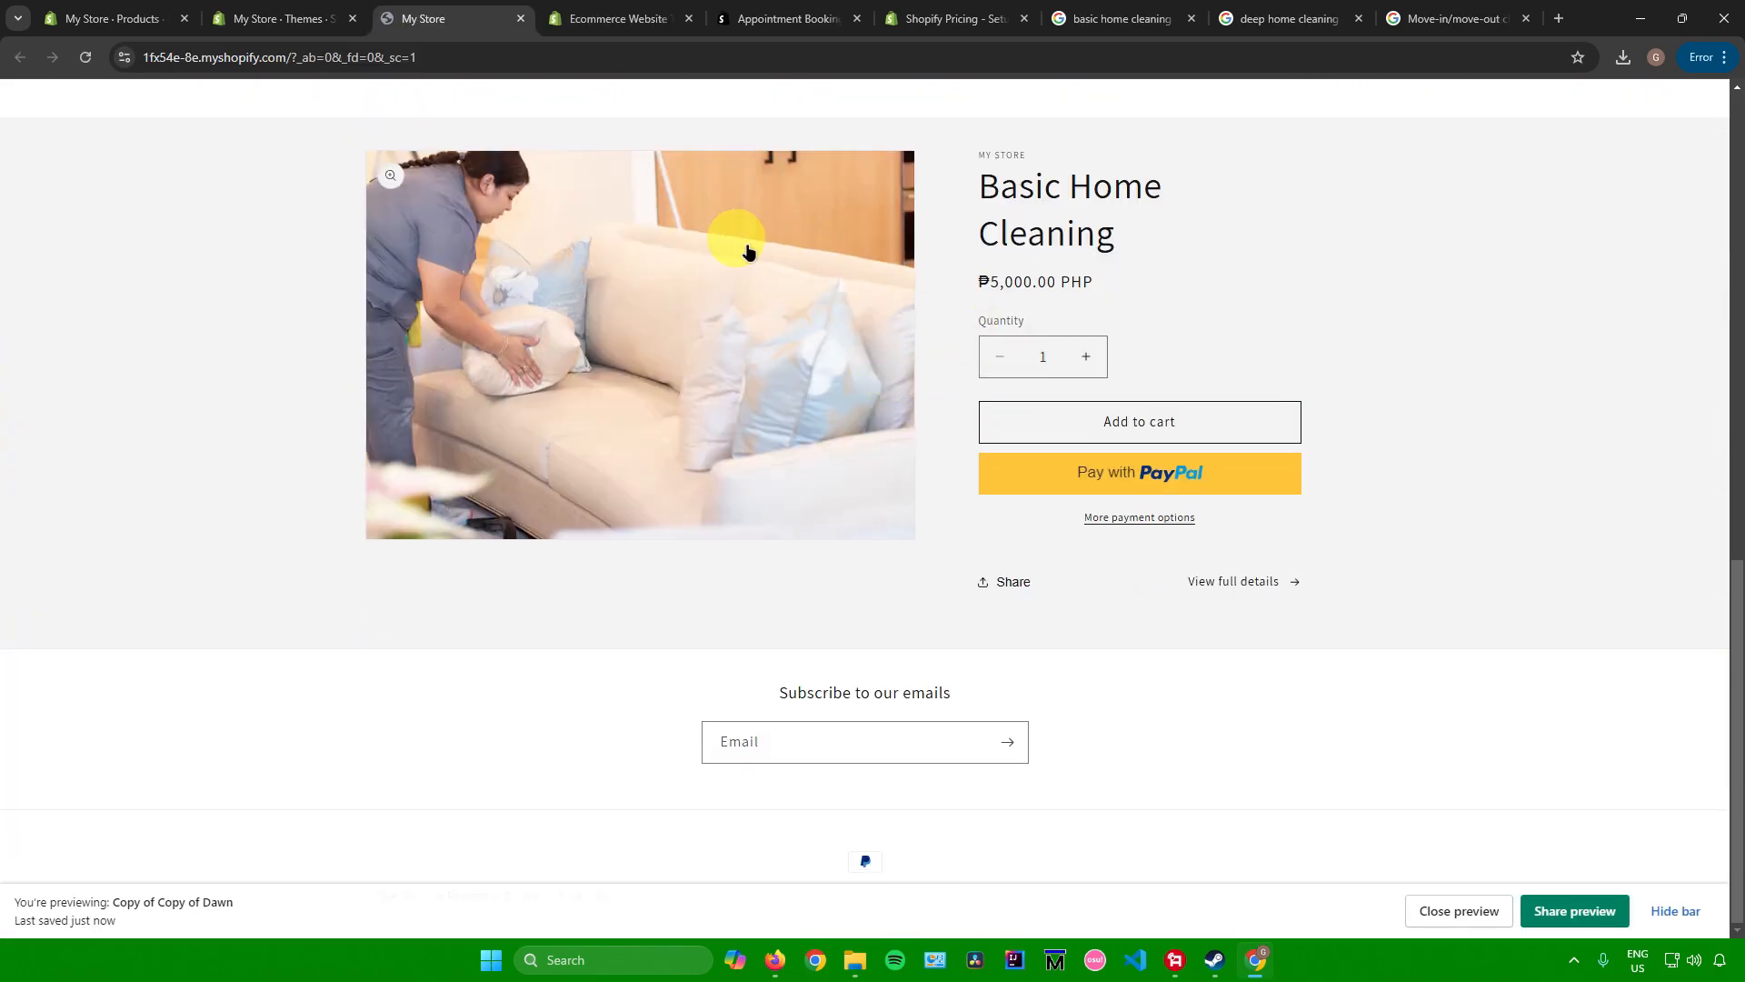
pyautogui.moveTo(980, 182); pyautogui.dragTo(1153, 241)
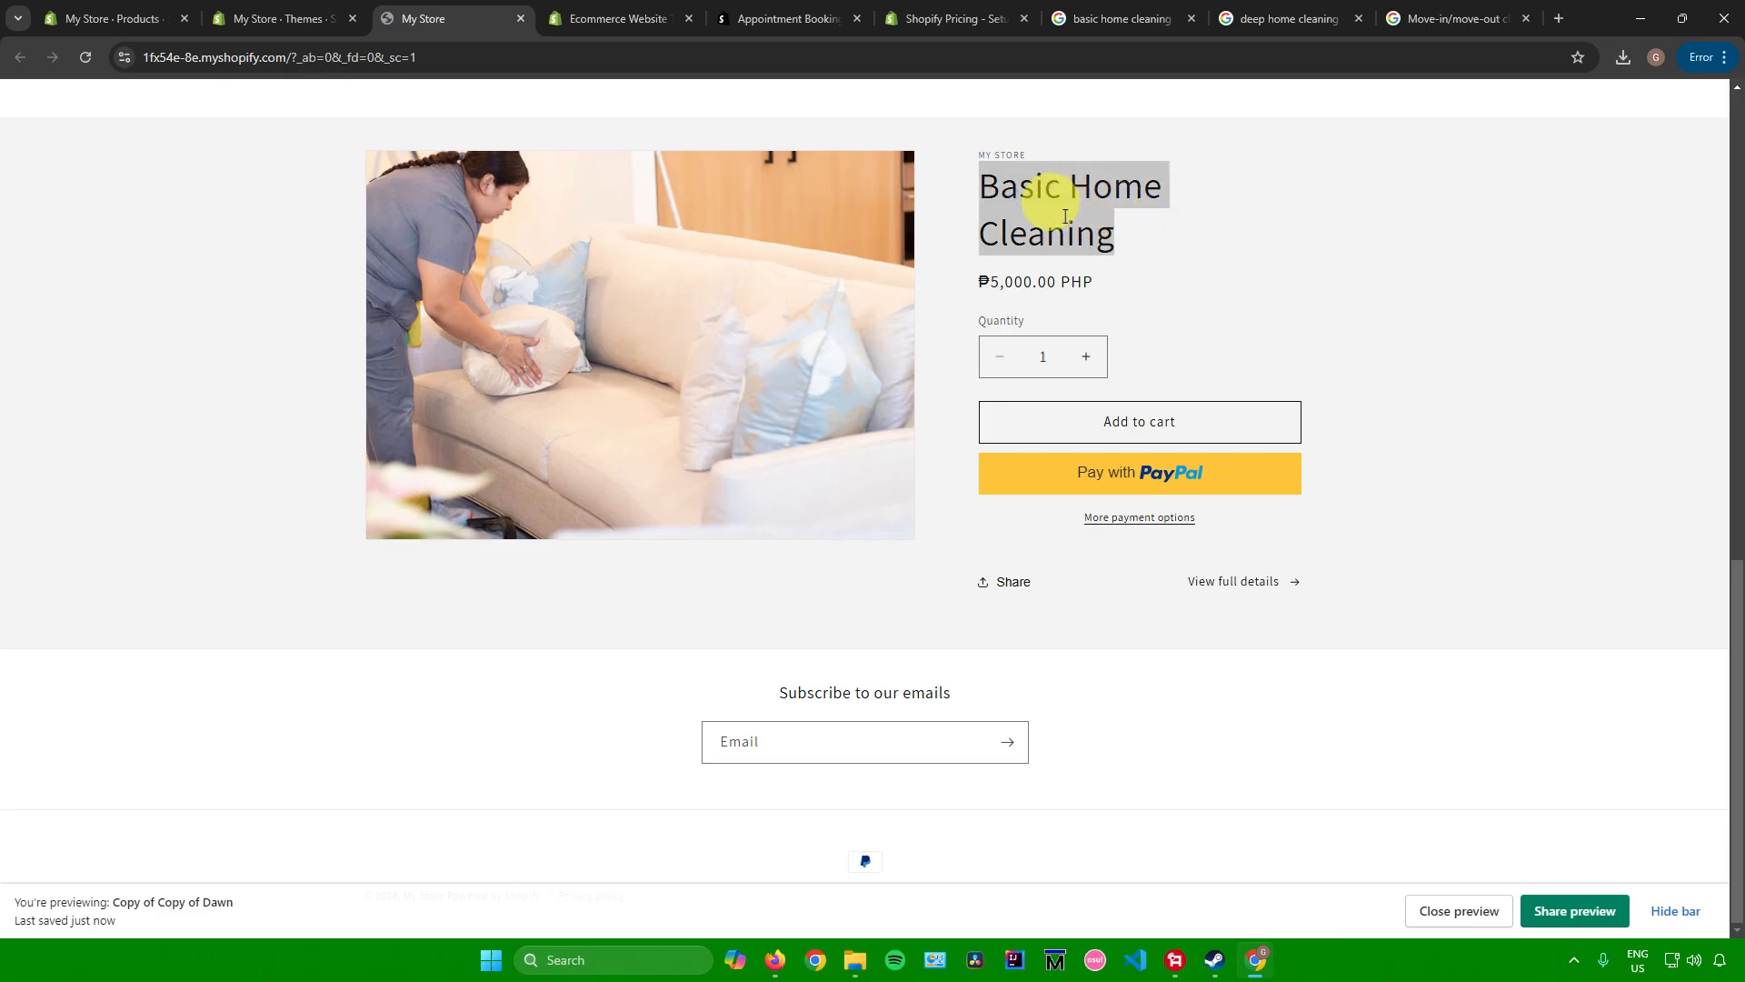
pyautogui.scroll(1, 982, 269)
# Step: Open the full details of Basic Home Cleaning and check its scheduling calendar and time slots without booking
pyautogui.click(1243, 672)
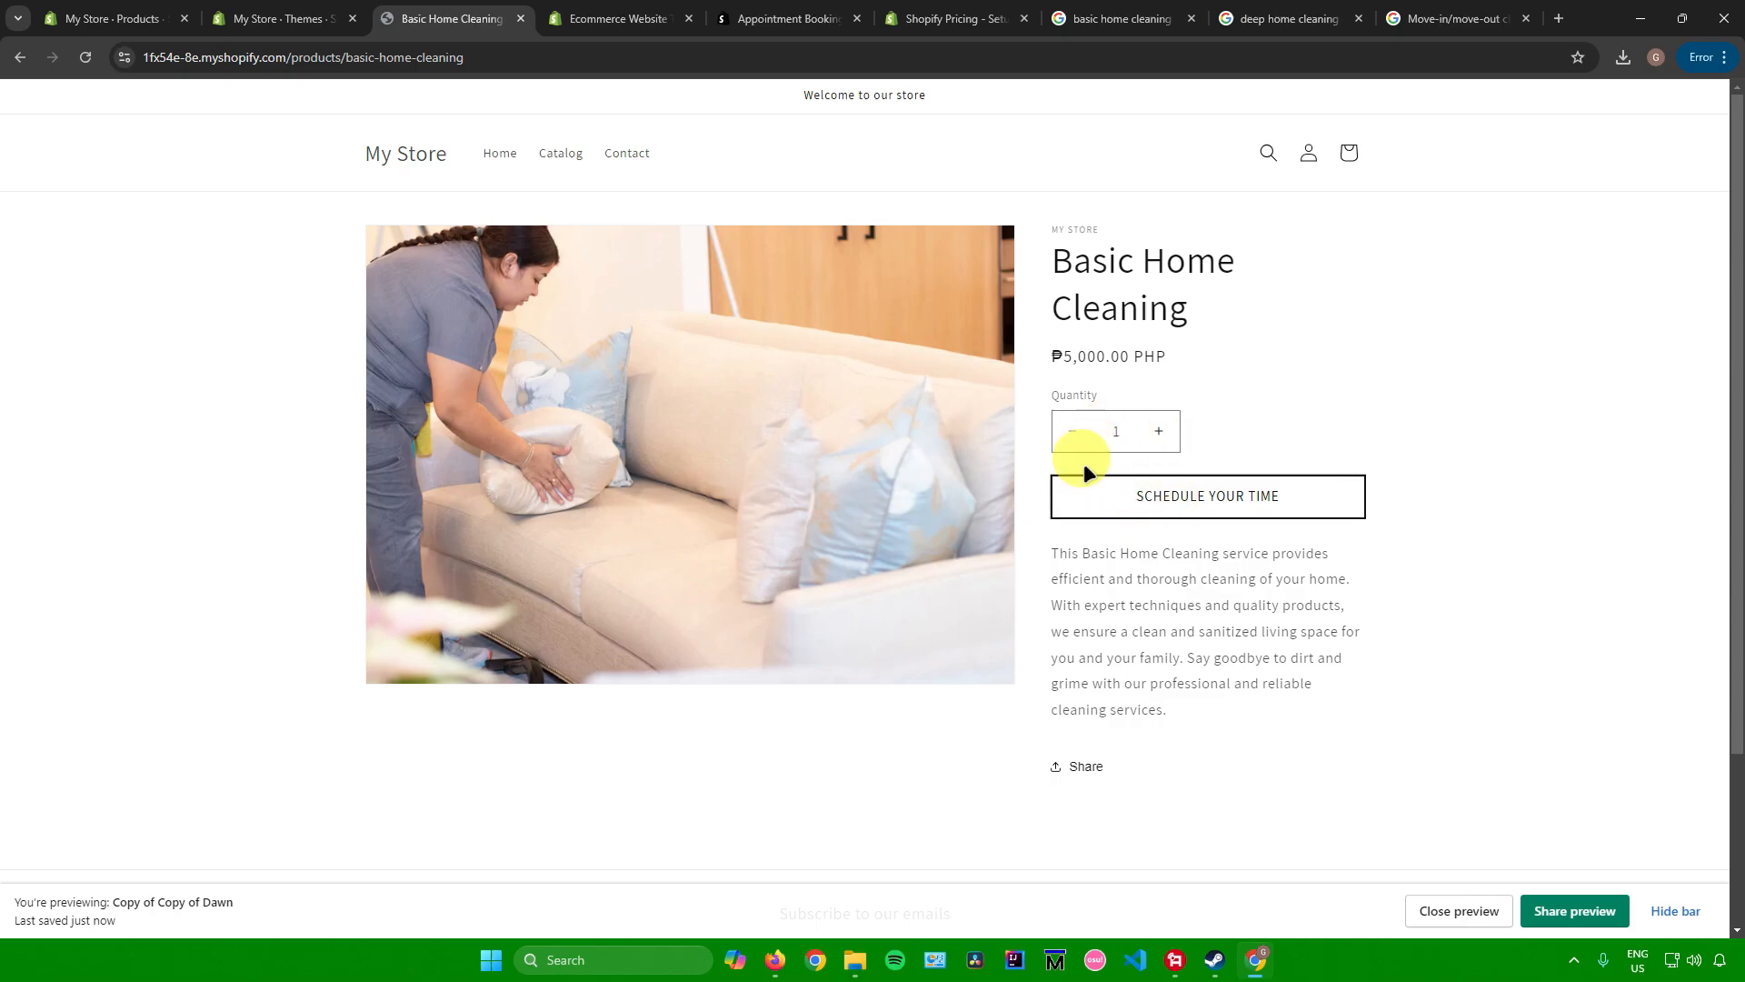
pyautogui.click(1172, 499)
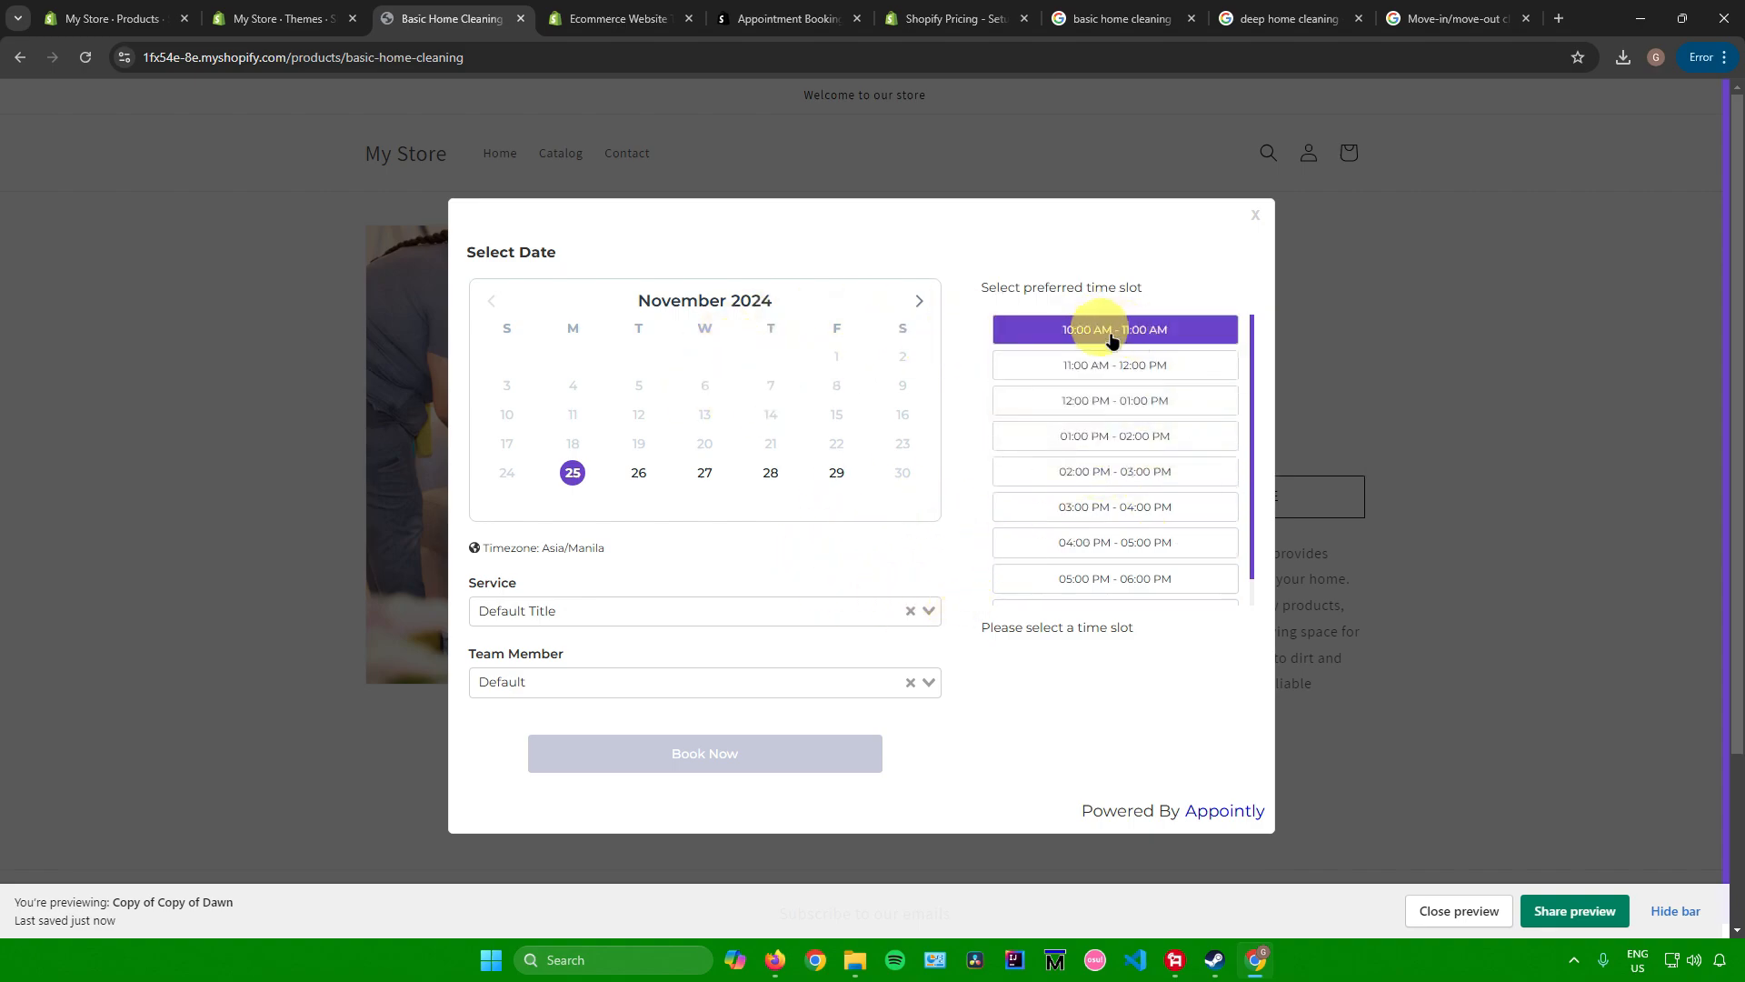
pyautogui.click(1254, 215)
# Step: Return to the store admin and examine its analytics, covering the dashboard, the reports list and the Live View visitor figures
pyautogui.click(245, 18)
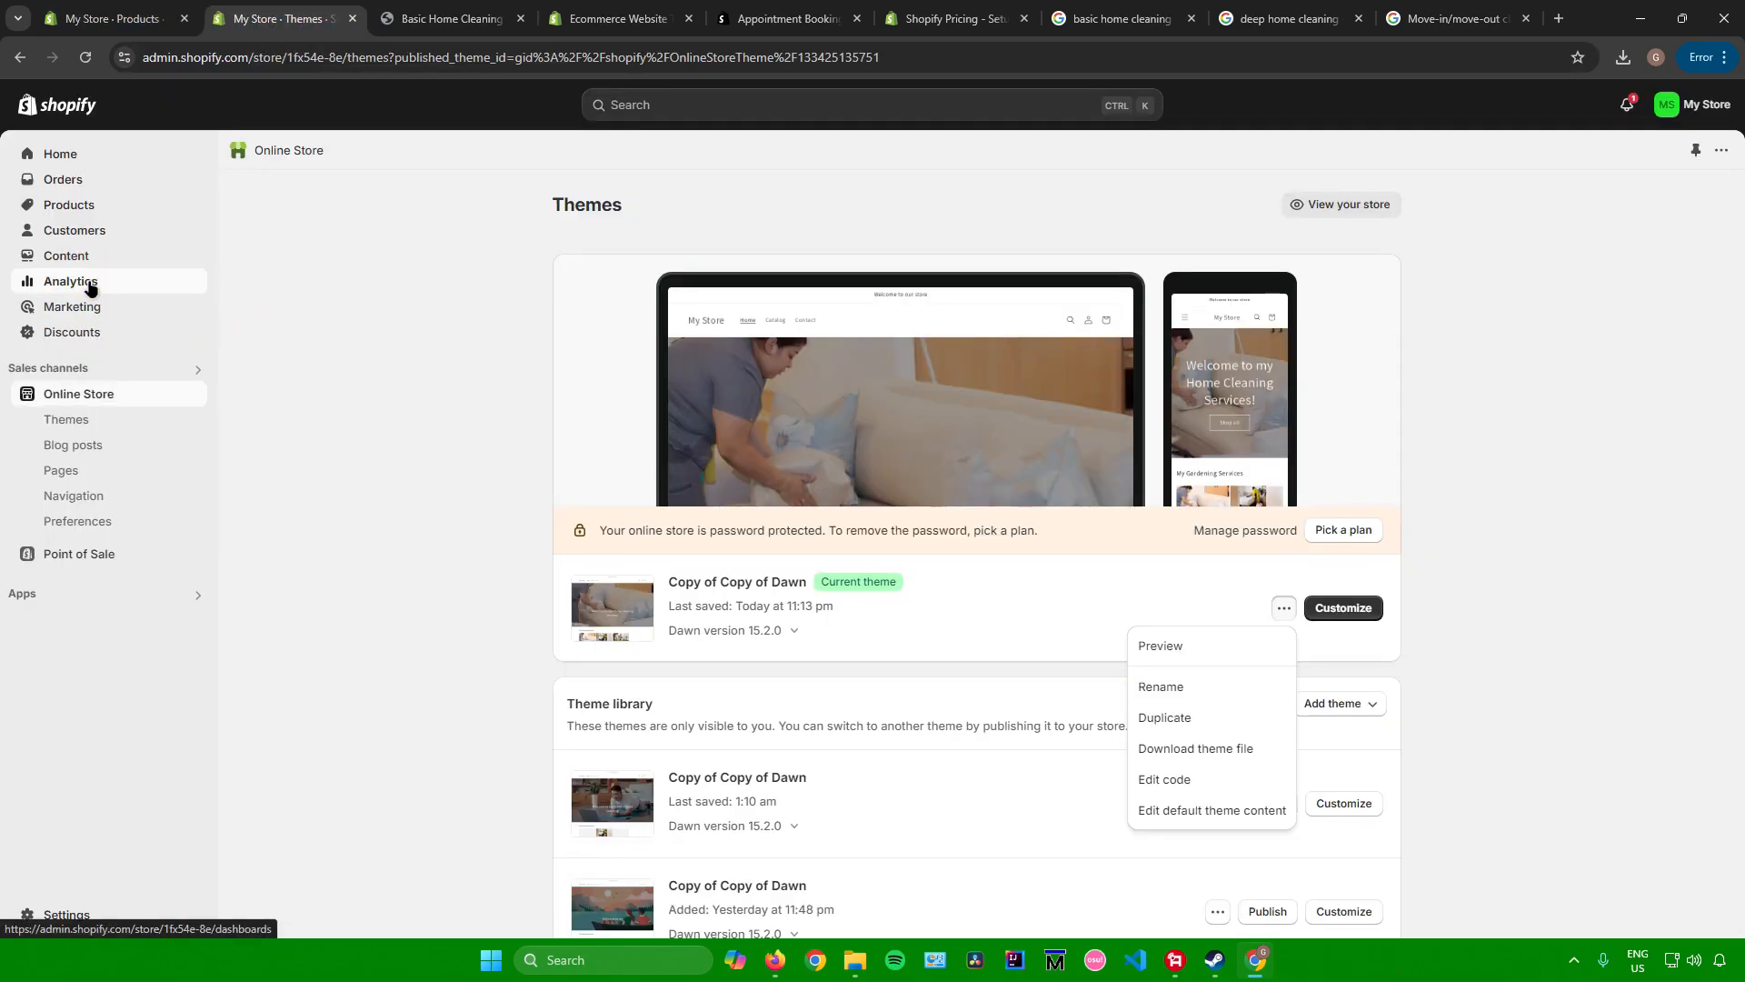
pyautogui.click(86, 281)
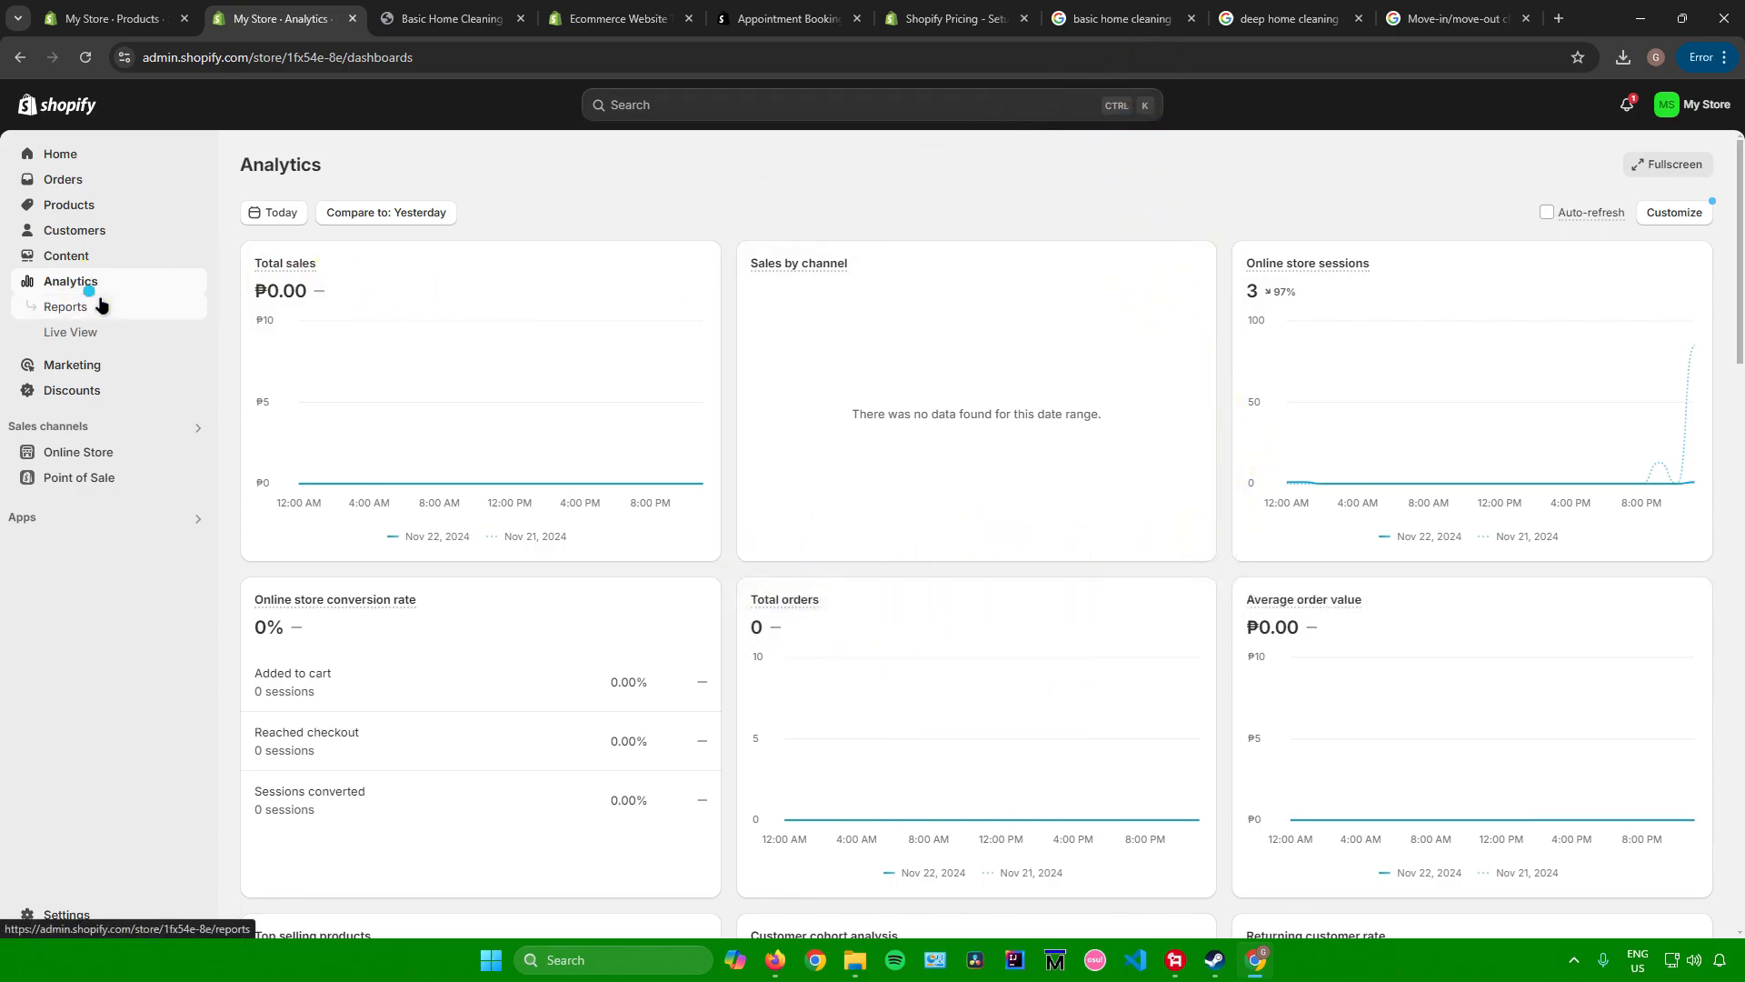
pyautogui.click(72, 307)
pyautogui.scroll(-4, 727, 382)
pyautogui.scroll(-10, 750, 398)
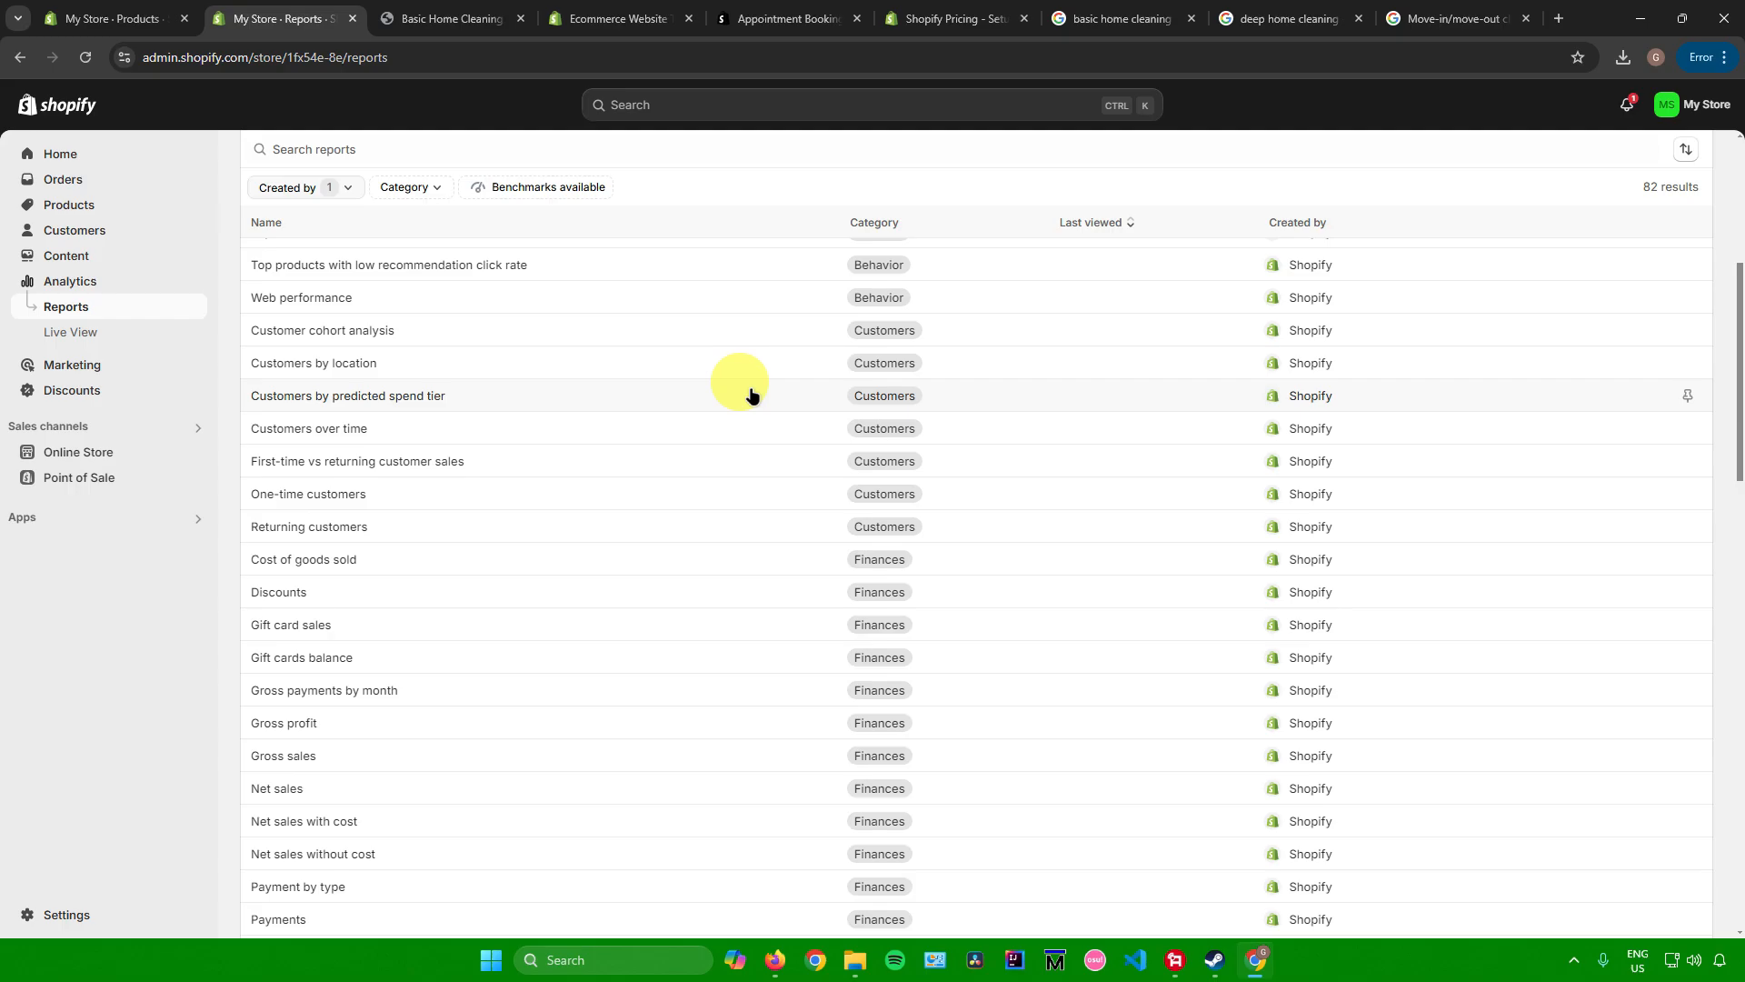
pyautogui.scroll(15, 745, 432)
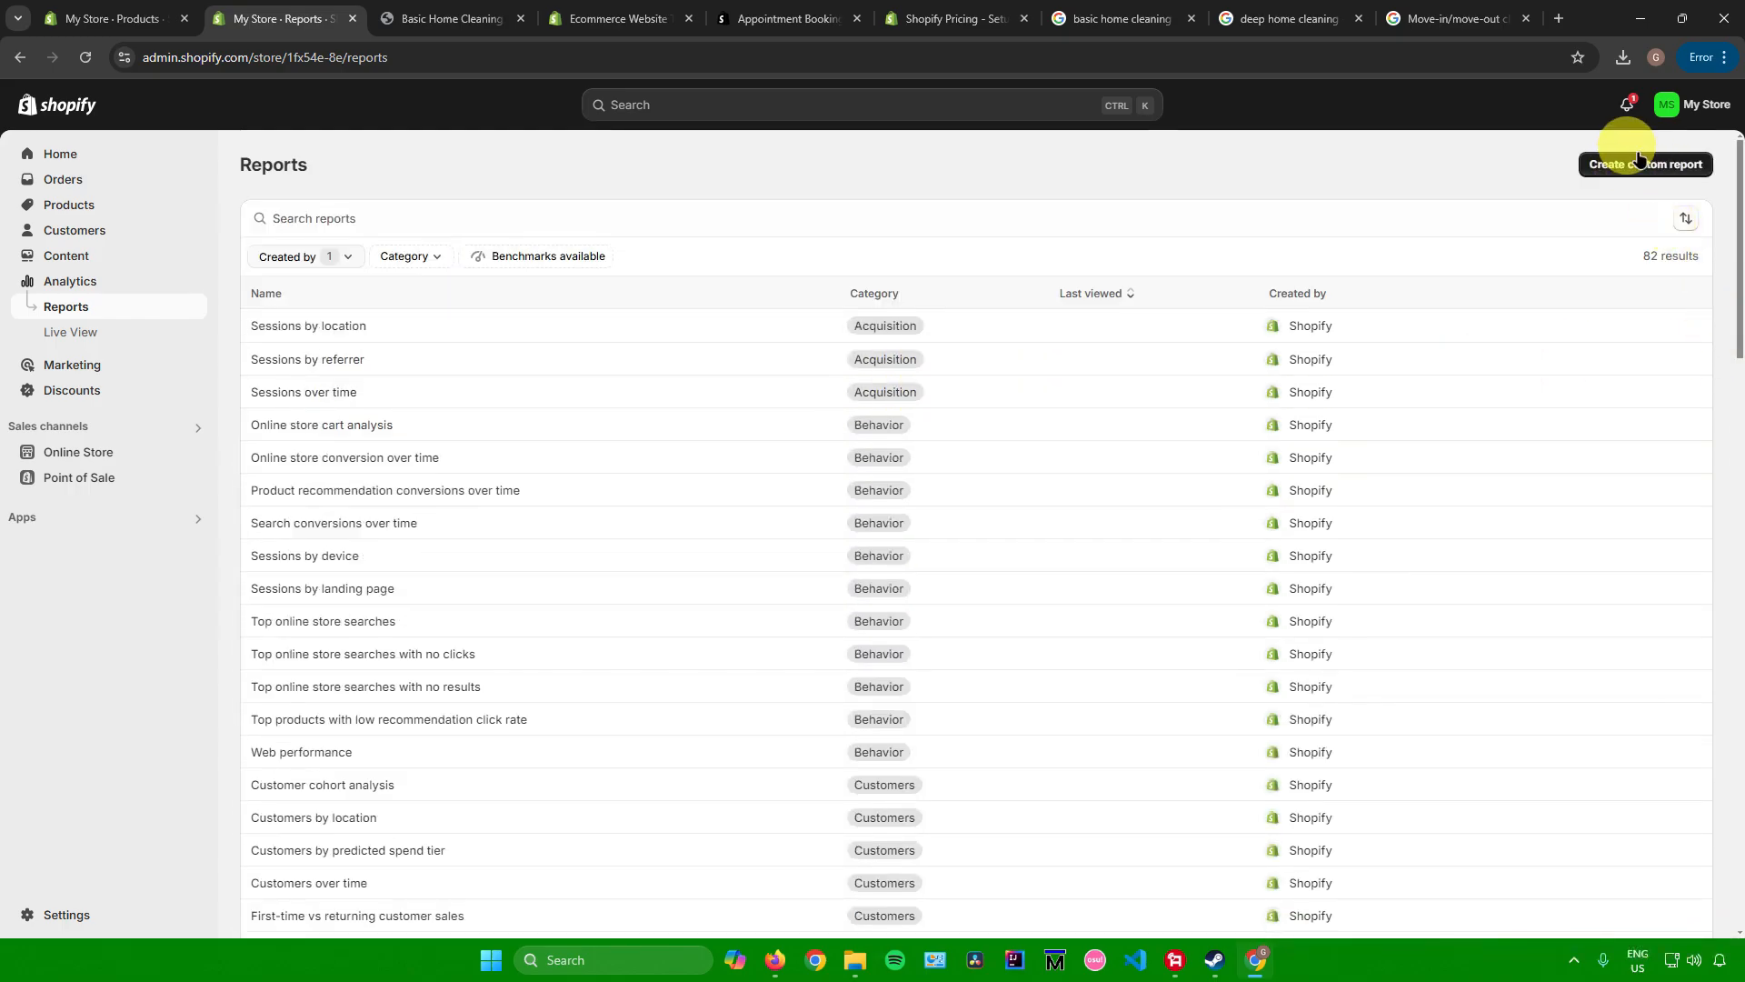
pyautogui.click(71, 332)
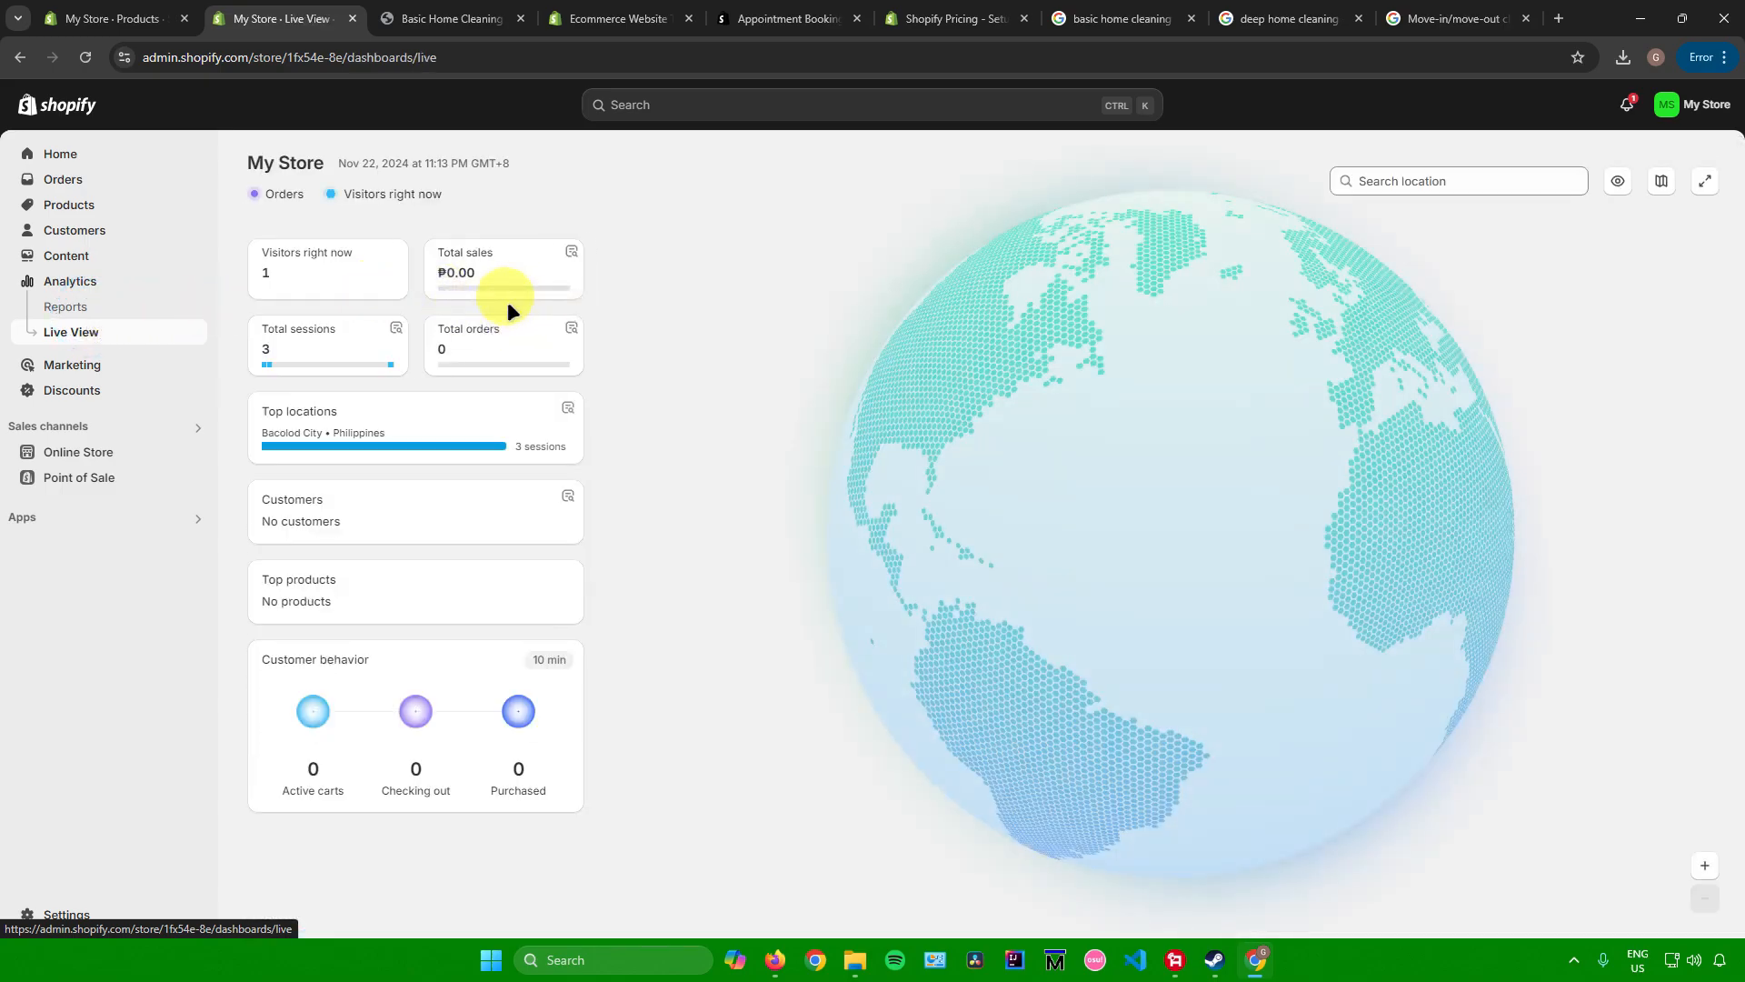
pyautogui.moveTo(263, 250); pyautogui.dragTo(373, 259)
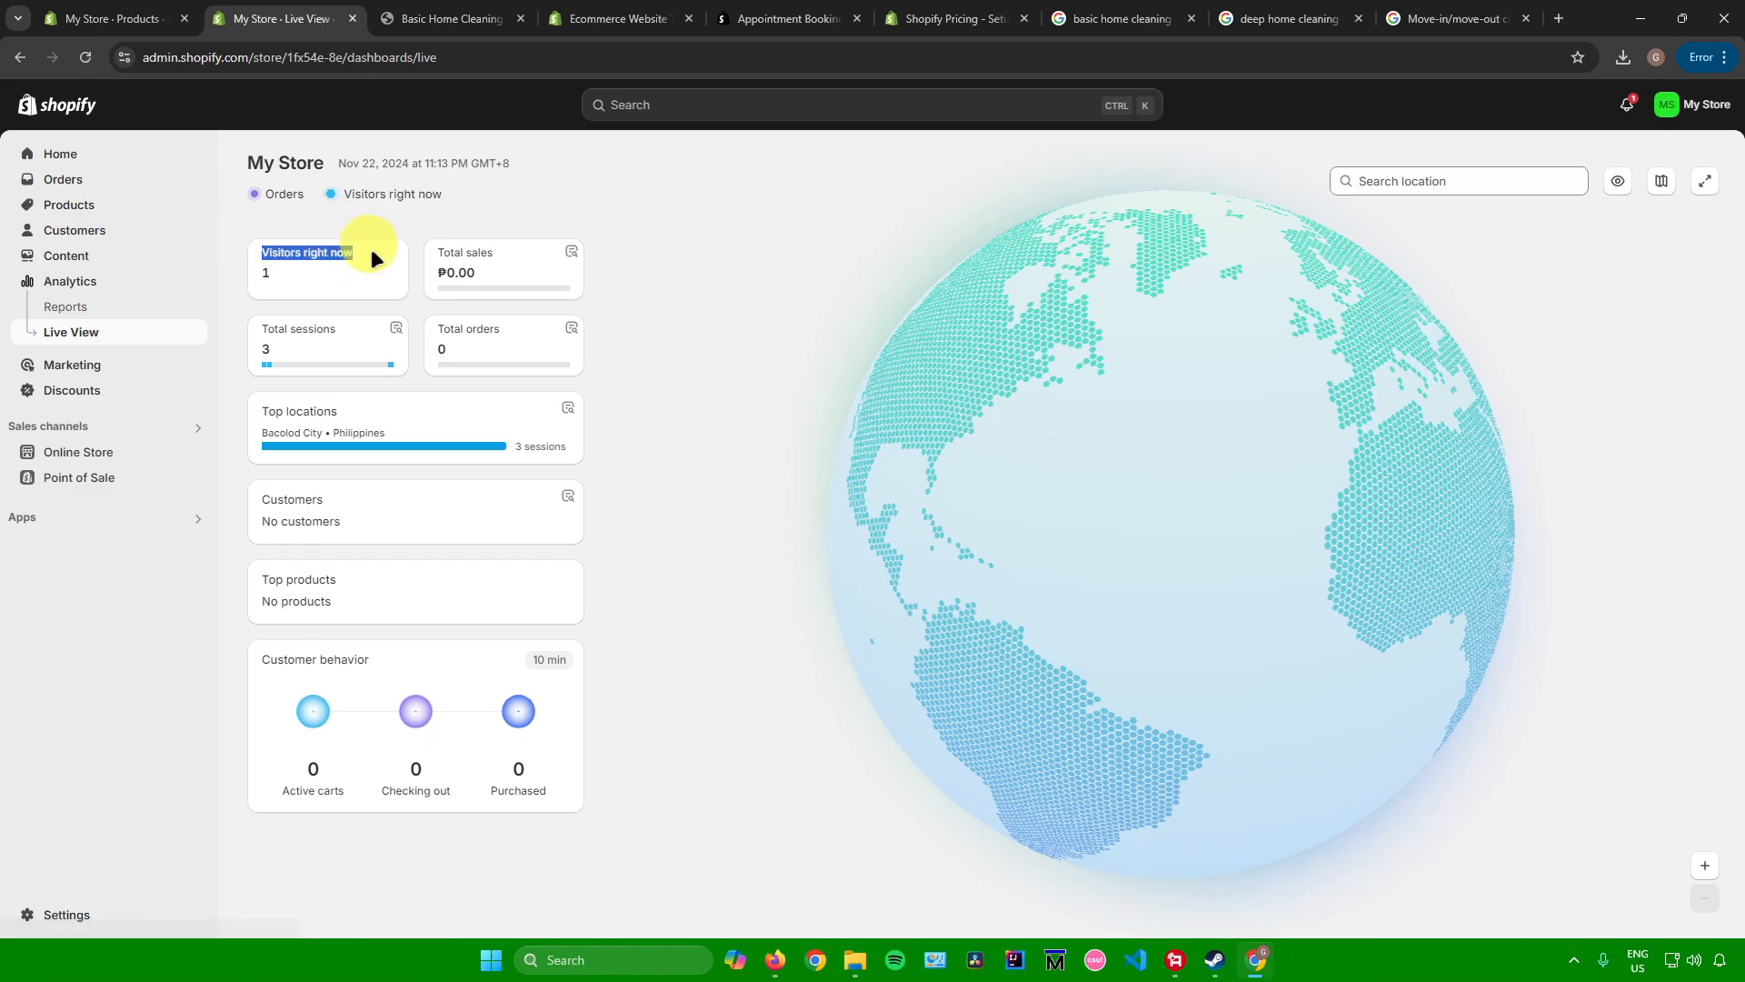
# Step: Examine the total sessions, total sales and total orders figures in Live View
pyautogui.moveTo(258, 326); pyautogui.dragTo(373, 318)
pyautogui.moveTo(437, 252); pyautogui.dragTo(476, 264)
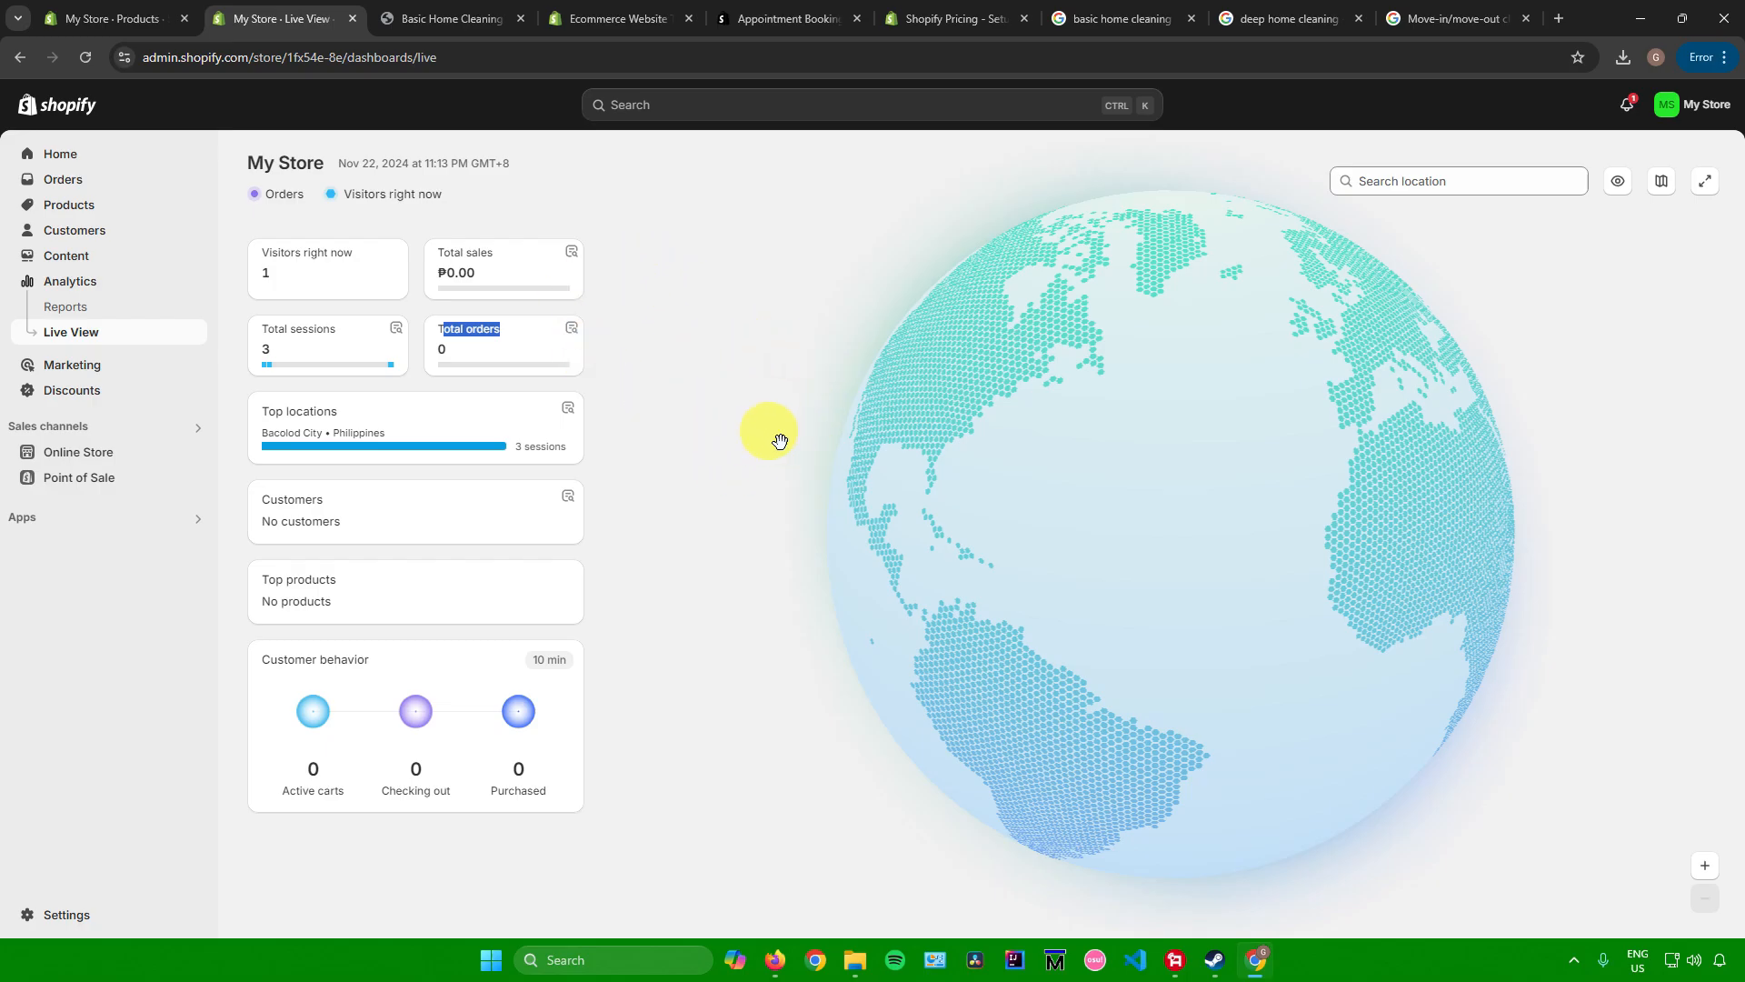
# Step: Start a new discount of the type Amount off order for the store
pyautogui.click(203, 389)
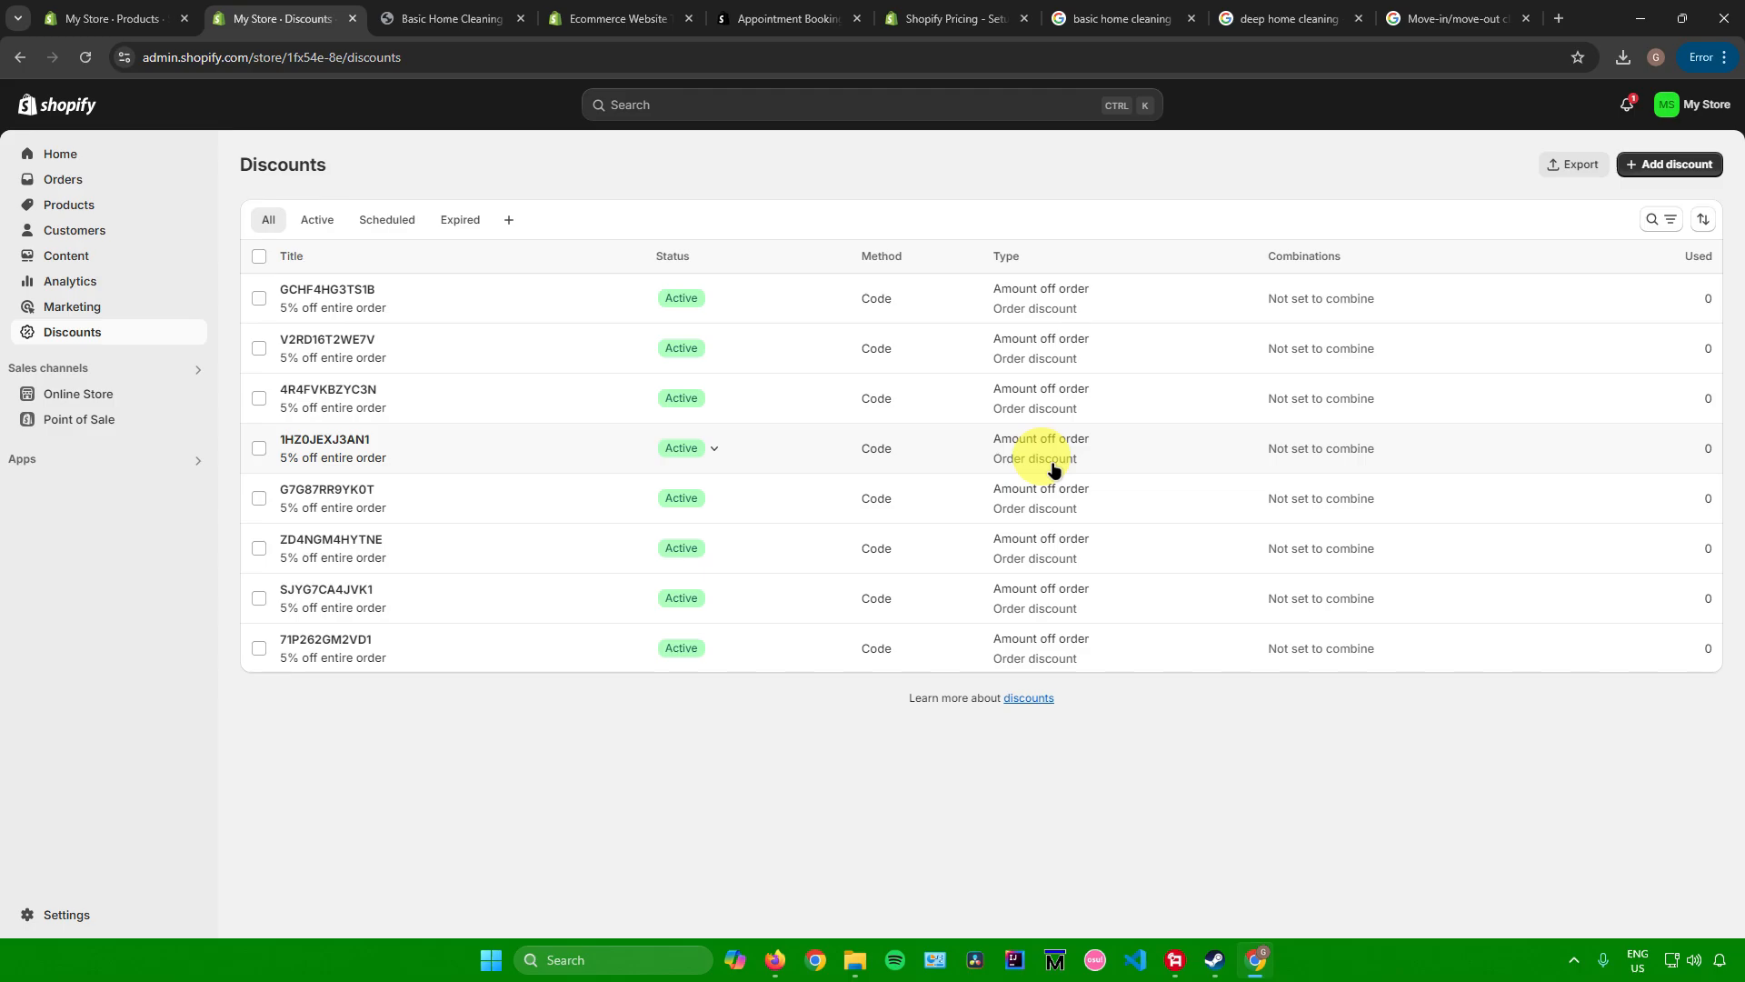
pyautogui.click(1651, 164)
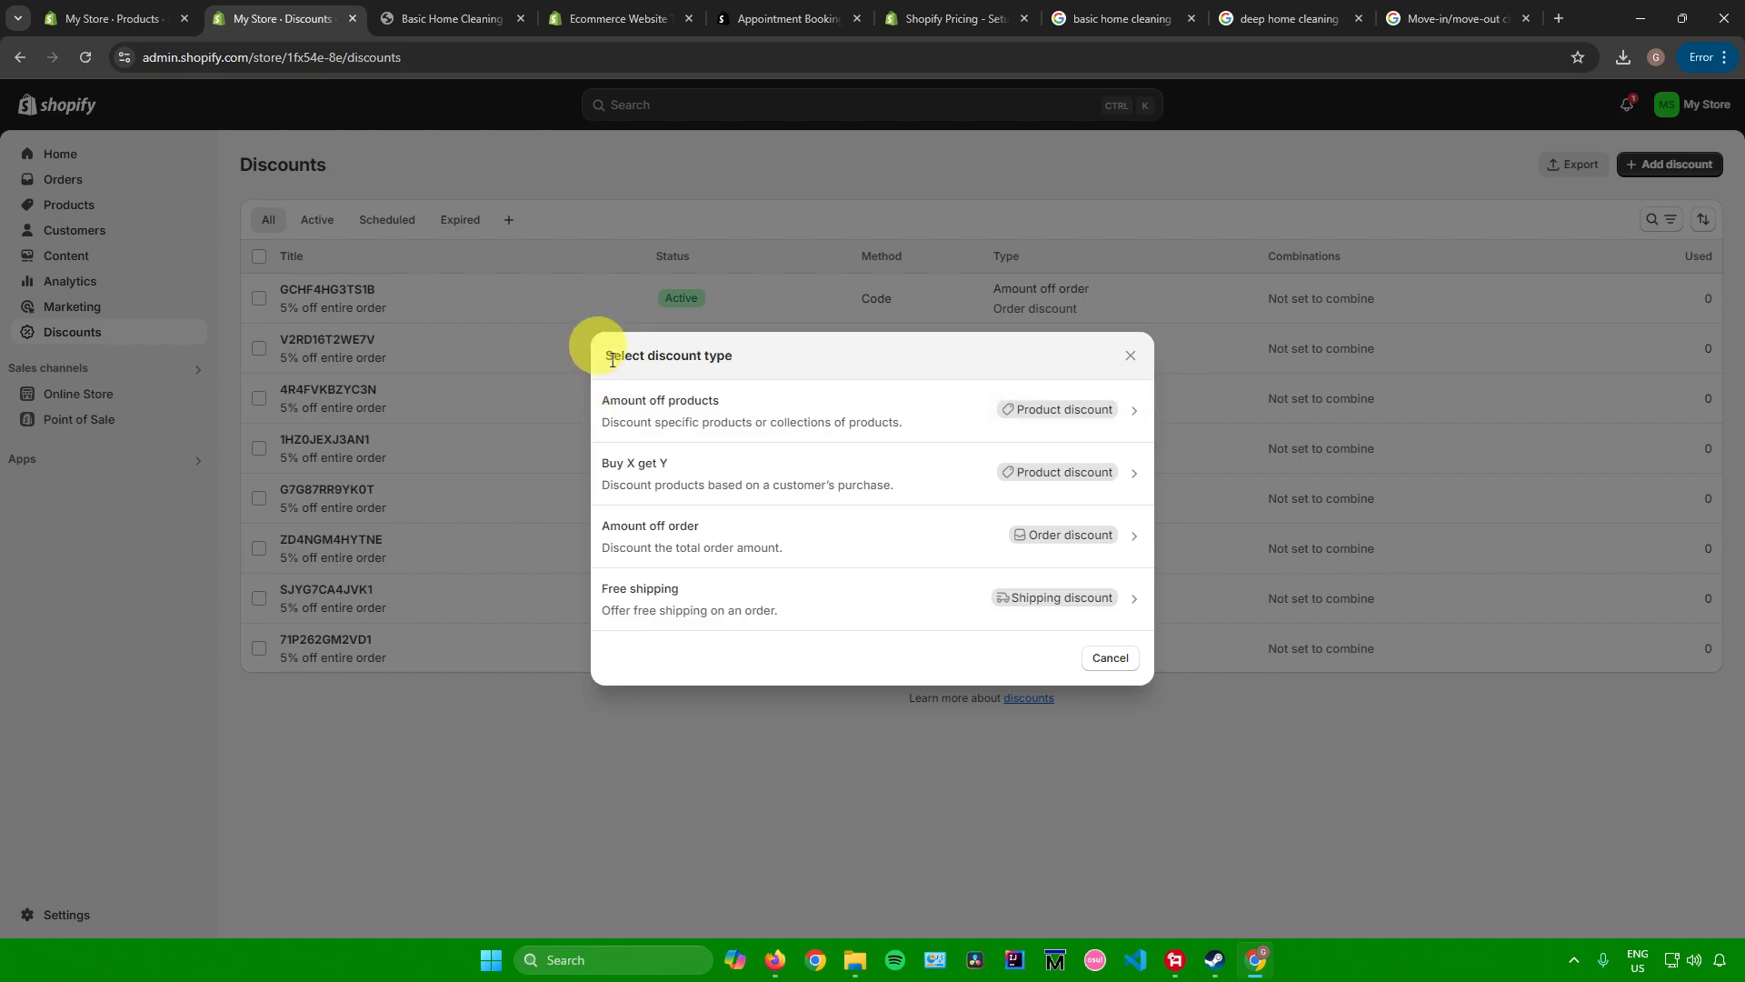
pyautogui.moveTo(614, 355); pyautogui.dragTo(734, 359)
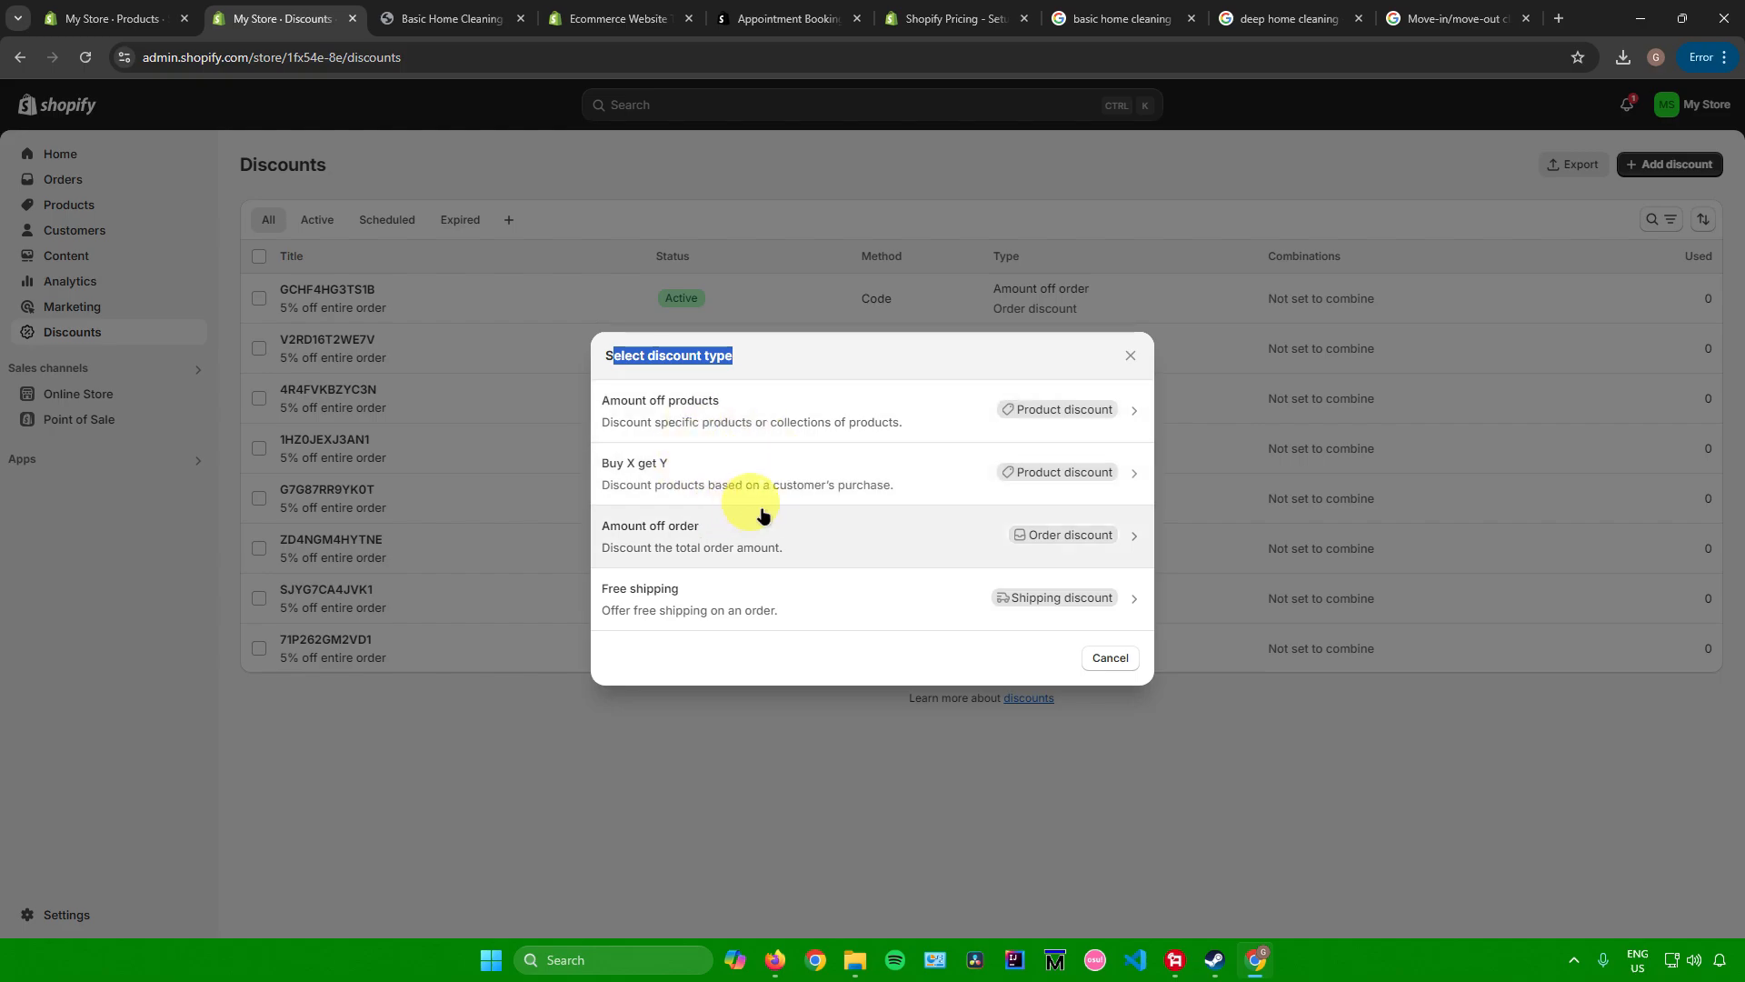
pyautogui.click(691, 536)
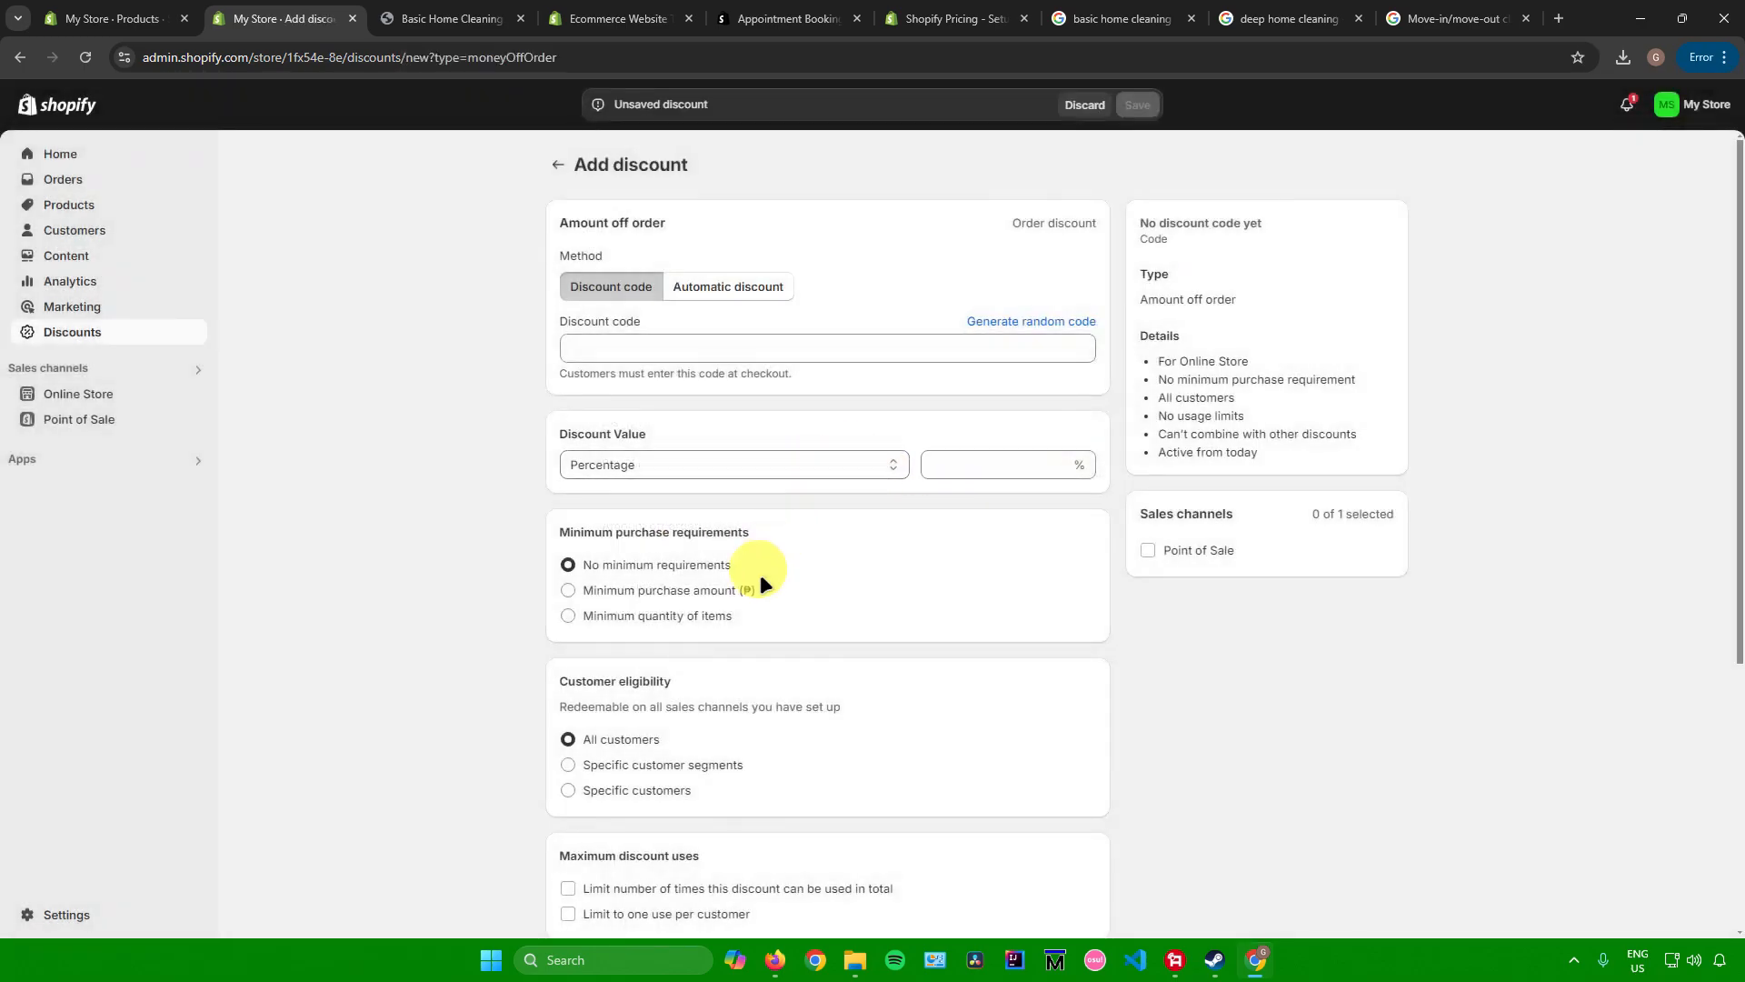
# Step: Compare the two discount methods, keep Discount code as the method and generate a random code
pyautogui.click(682, 284)
pyautogui.click(631, 285)
pyautogui.click(701, 284)
pyautogui.click(600, 287)
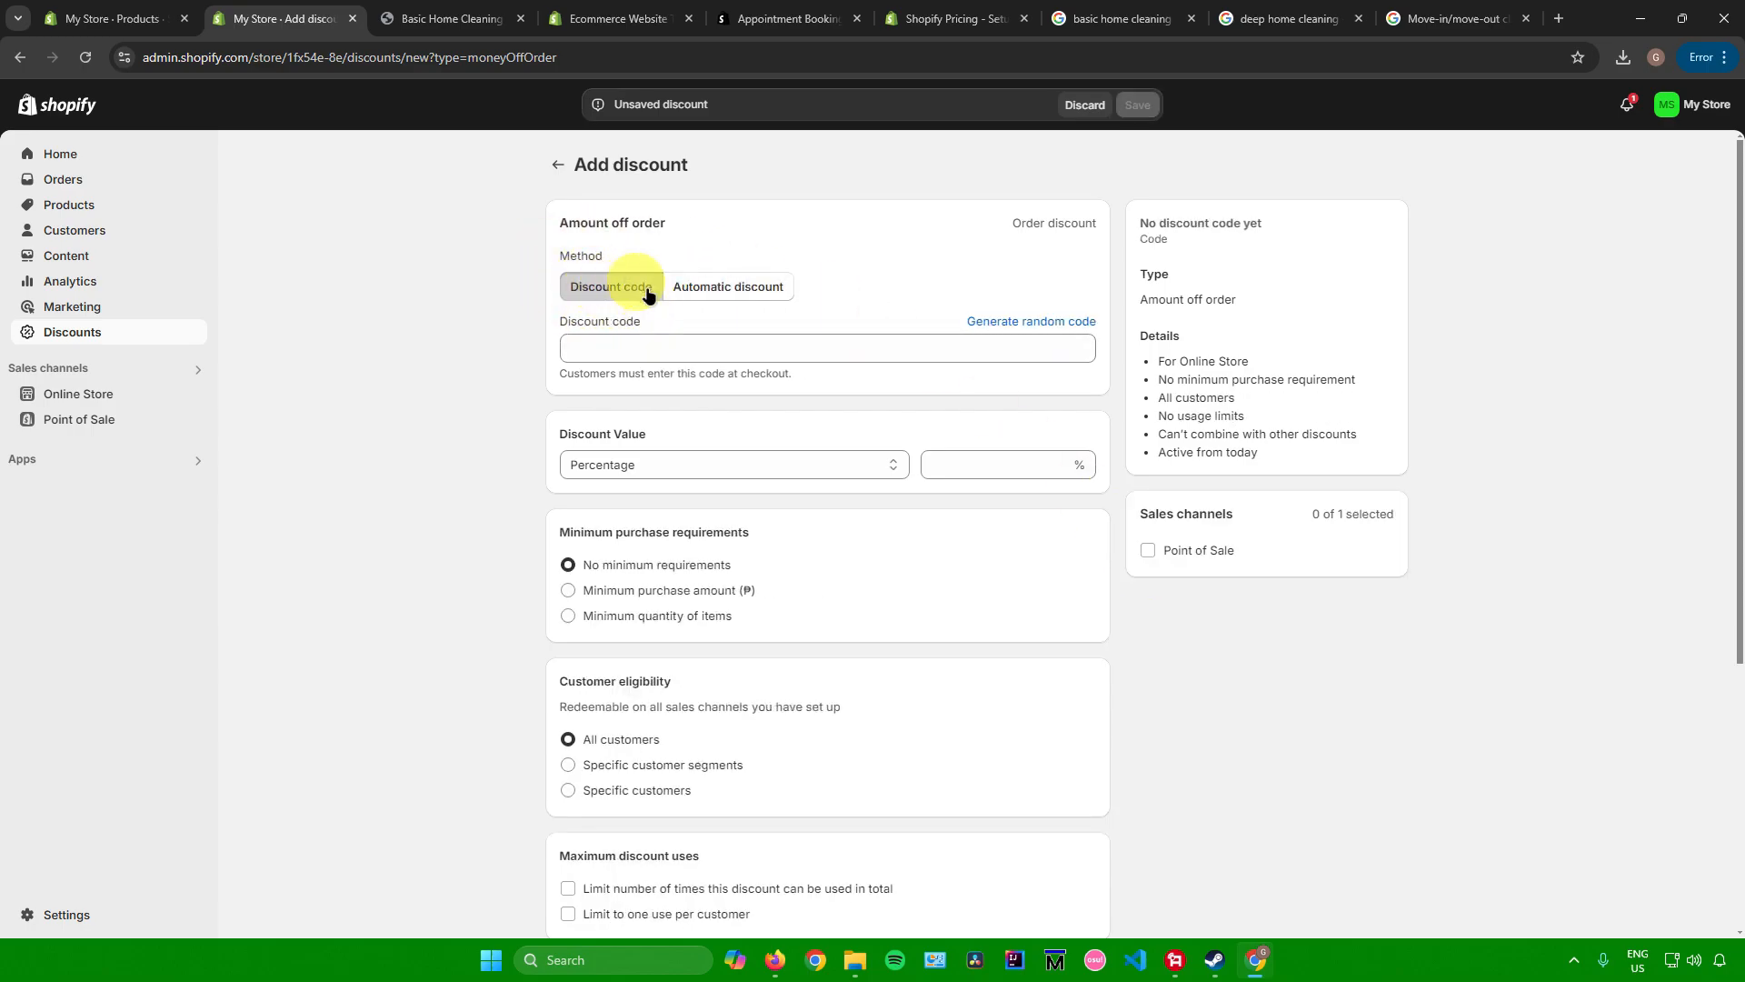
pyautogui.click(682, 285)
pyautogui.click(605, 285)
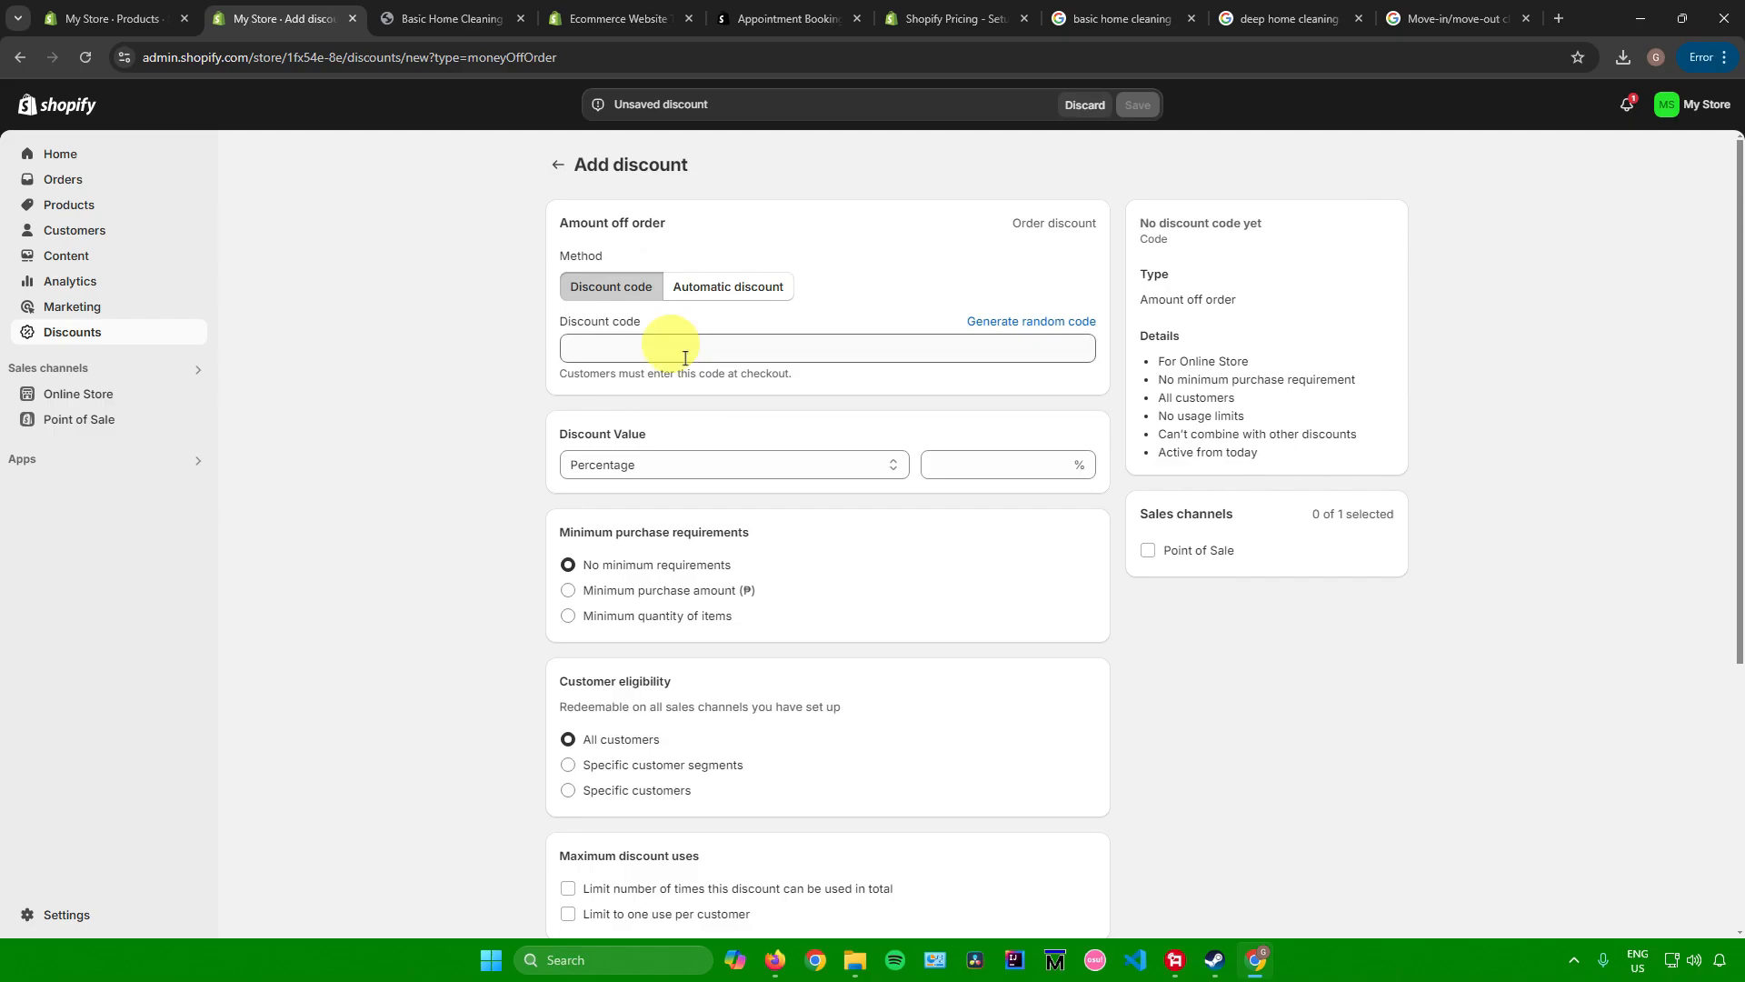
pyautogui.click(635, 336)
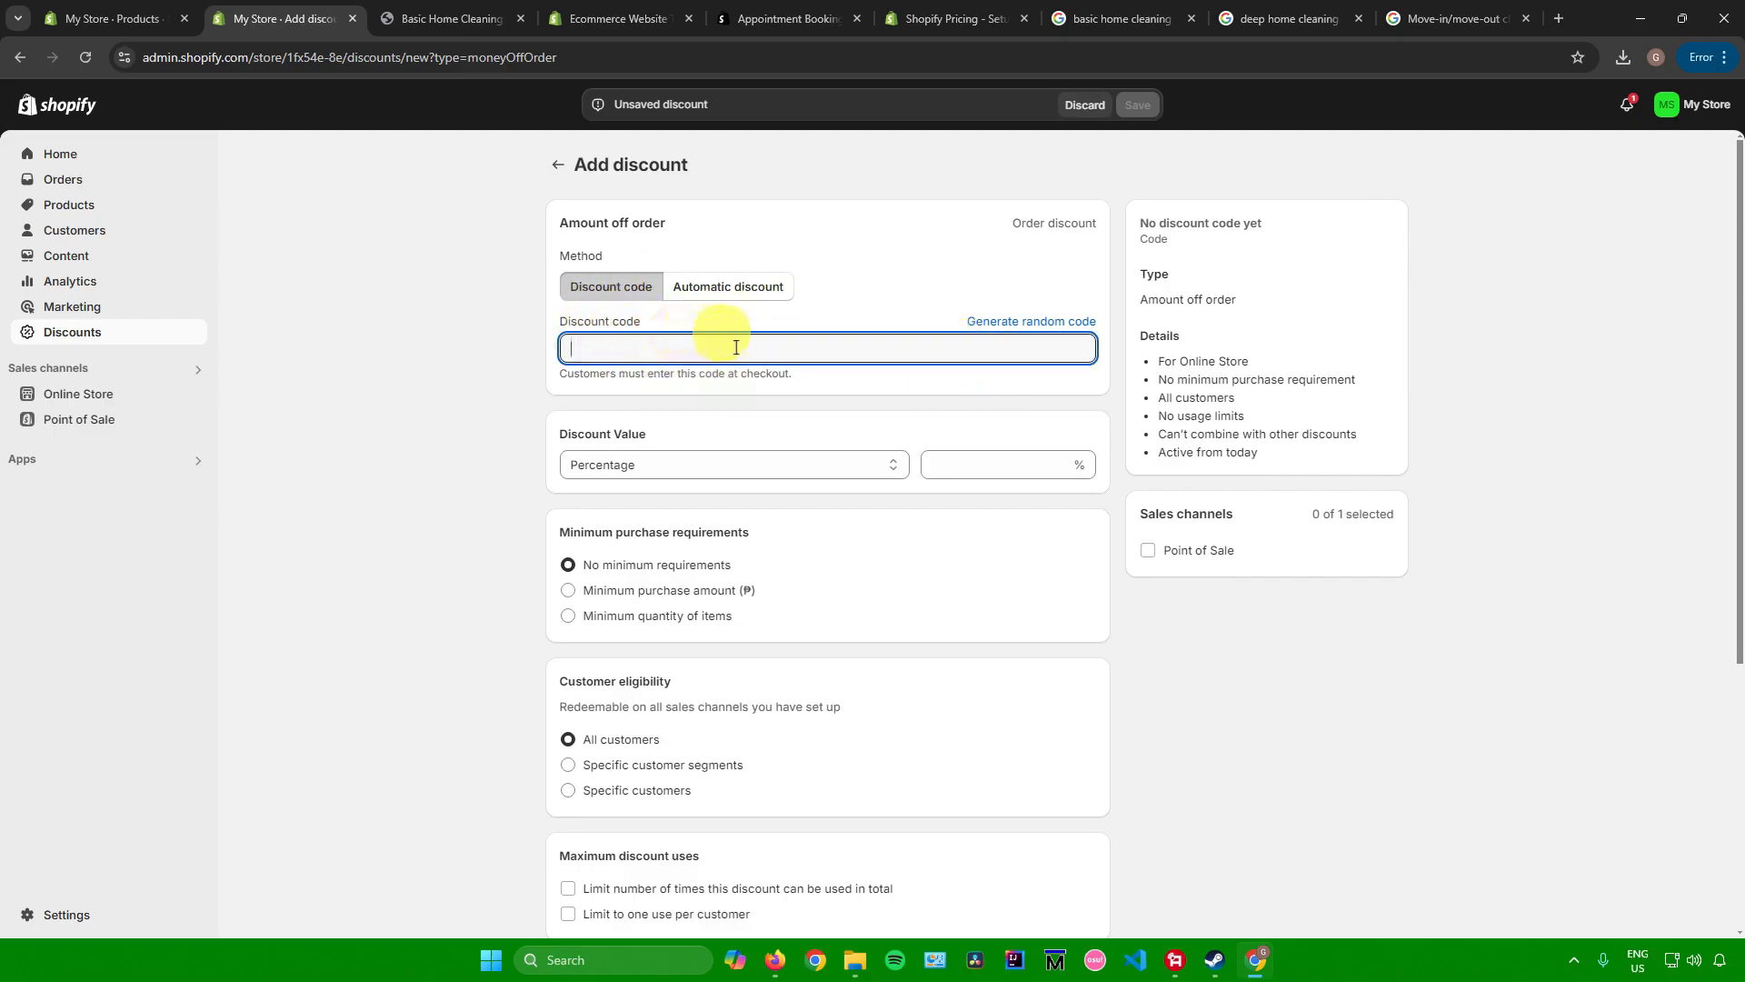
pyautogui.click(1018, 327)
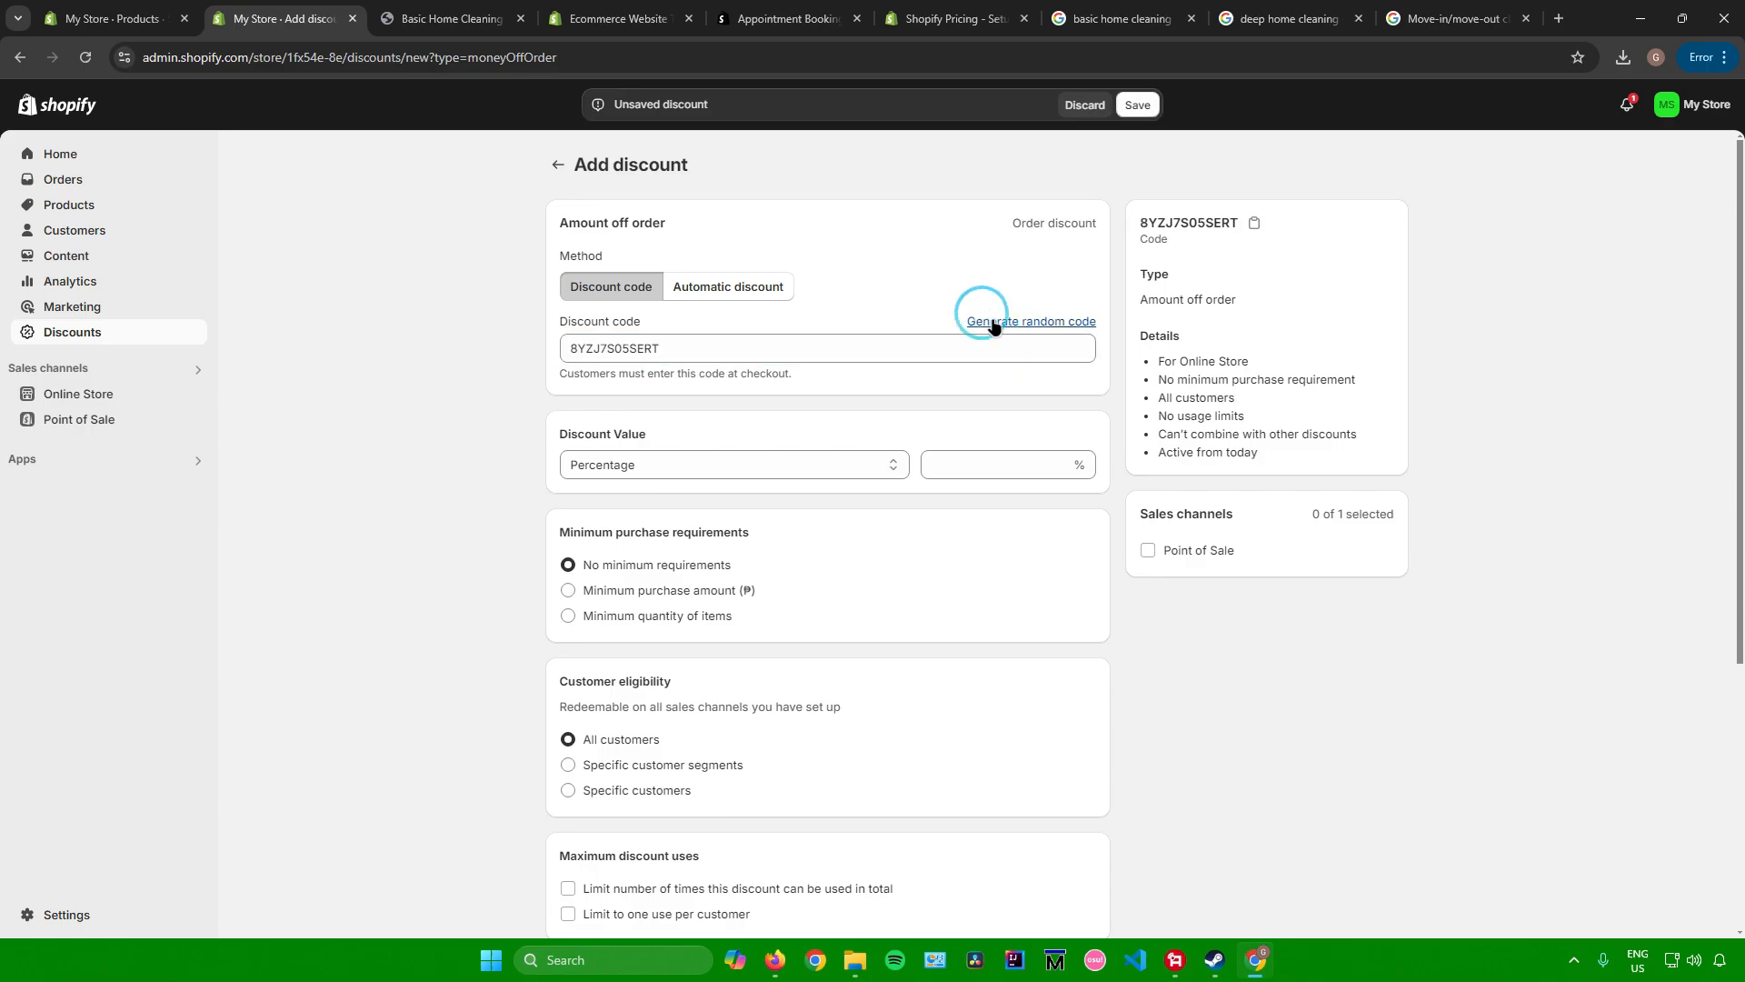
# Step: Set the discount value to a percentage of 5%
pyautogui.scroll(-2, 780, 515)
pyautogui.click(713, 283)
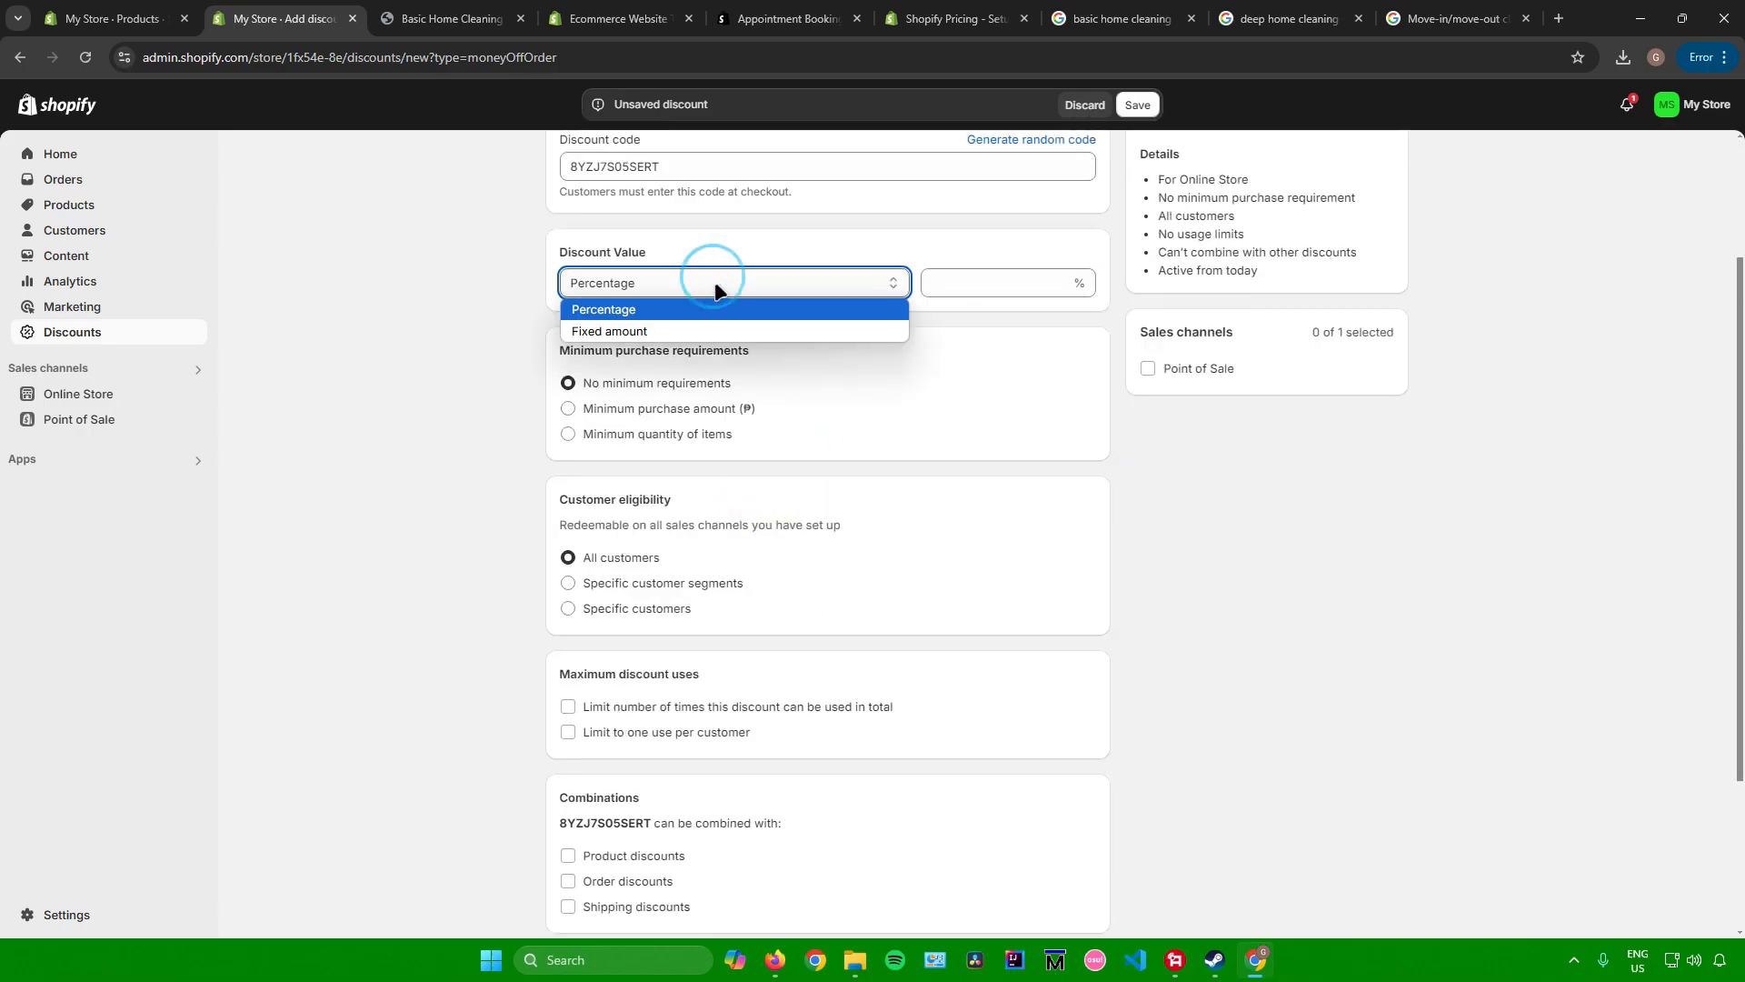
pyautogui.click(714, 283)
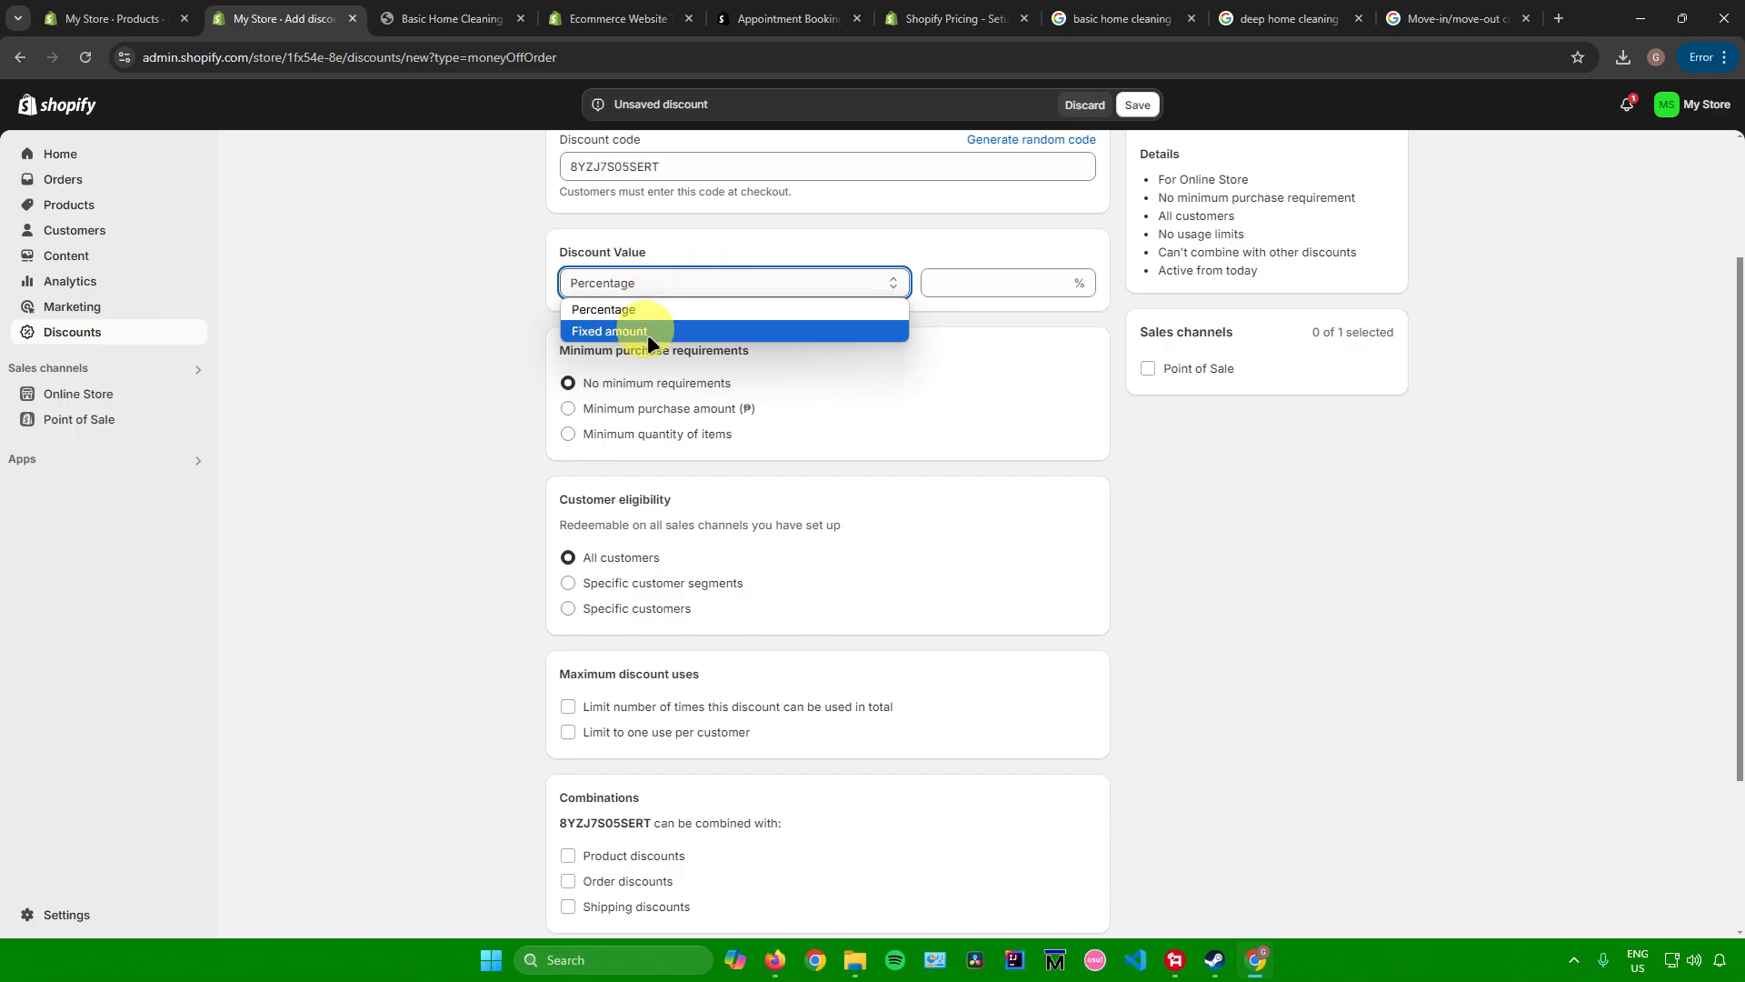
pyautogui.click(654, 309)
pyautogui.click(1011, 278)
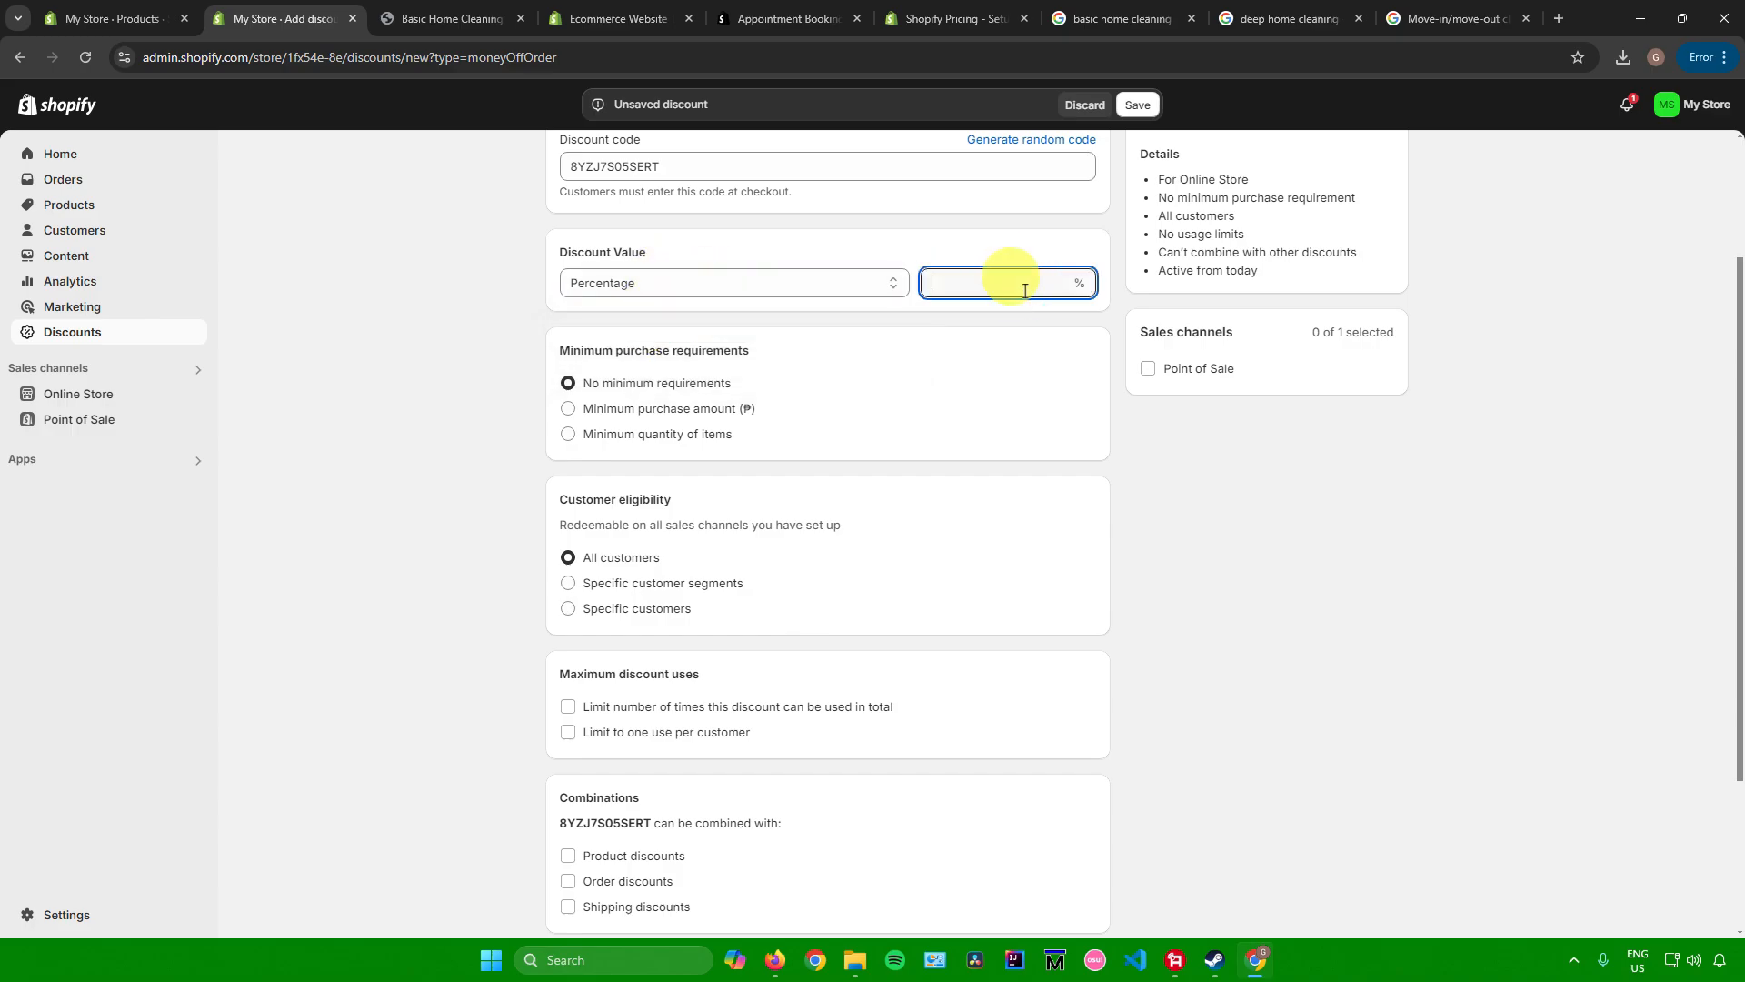
pyautogui.write('5')
pyautogui.click(1251, 548)
# Step: Examine the discount's minimum purchase requirements, customer eligibility, maximum uses, combinations and active dates without changing them
pyautogui.scroll(-2, 864, 438)
pyautogui.scroll(2, 864, 439)
pyautogui.moveTo(587, 353); pyautogui.dragTo(798, 377)
pyautogui.moveTo(559, 499); pyautogui.dragTo(747, 500)
pyautogui.moveTo(550, 672); pyautogui.dragTo(699, 674)
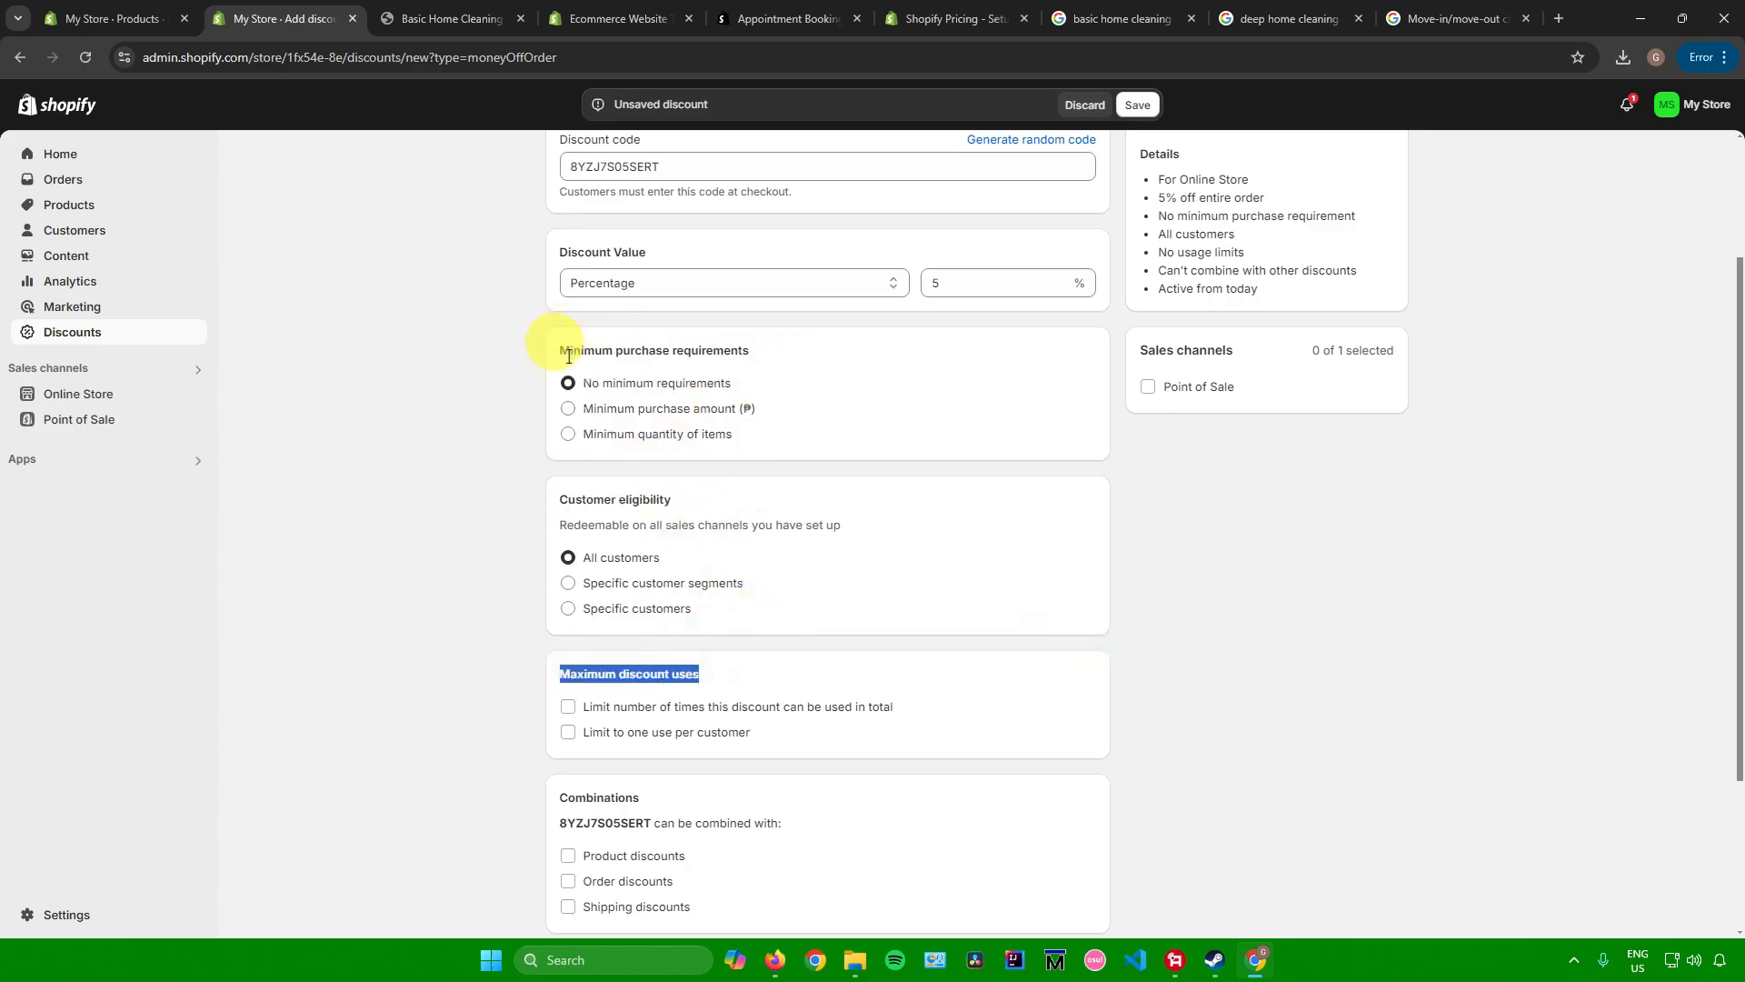
pyautogui.moveTo(559, 351); pyautogui.dragTo(791, 356)
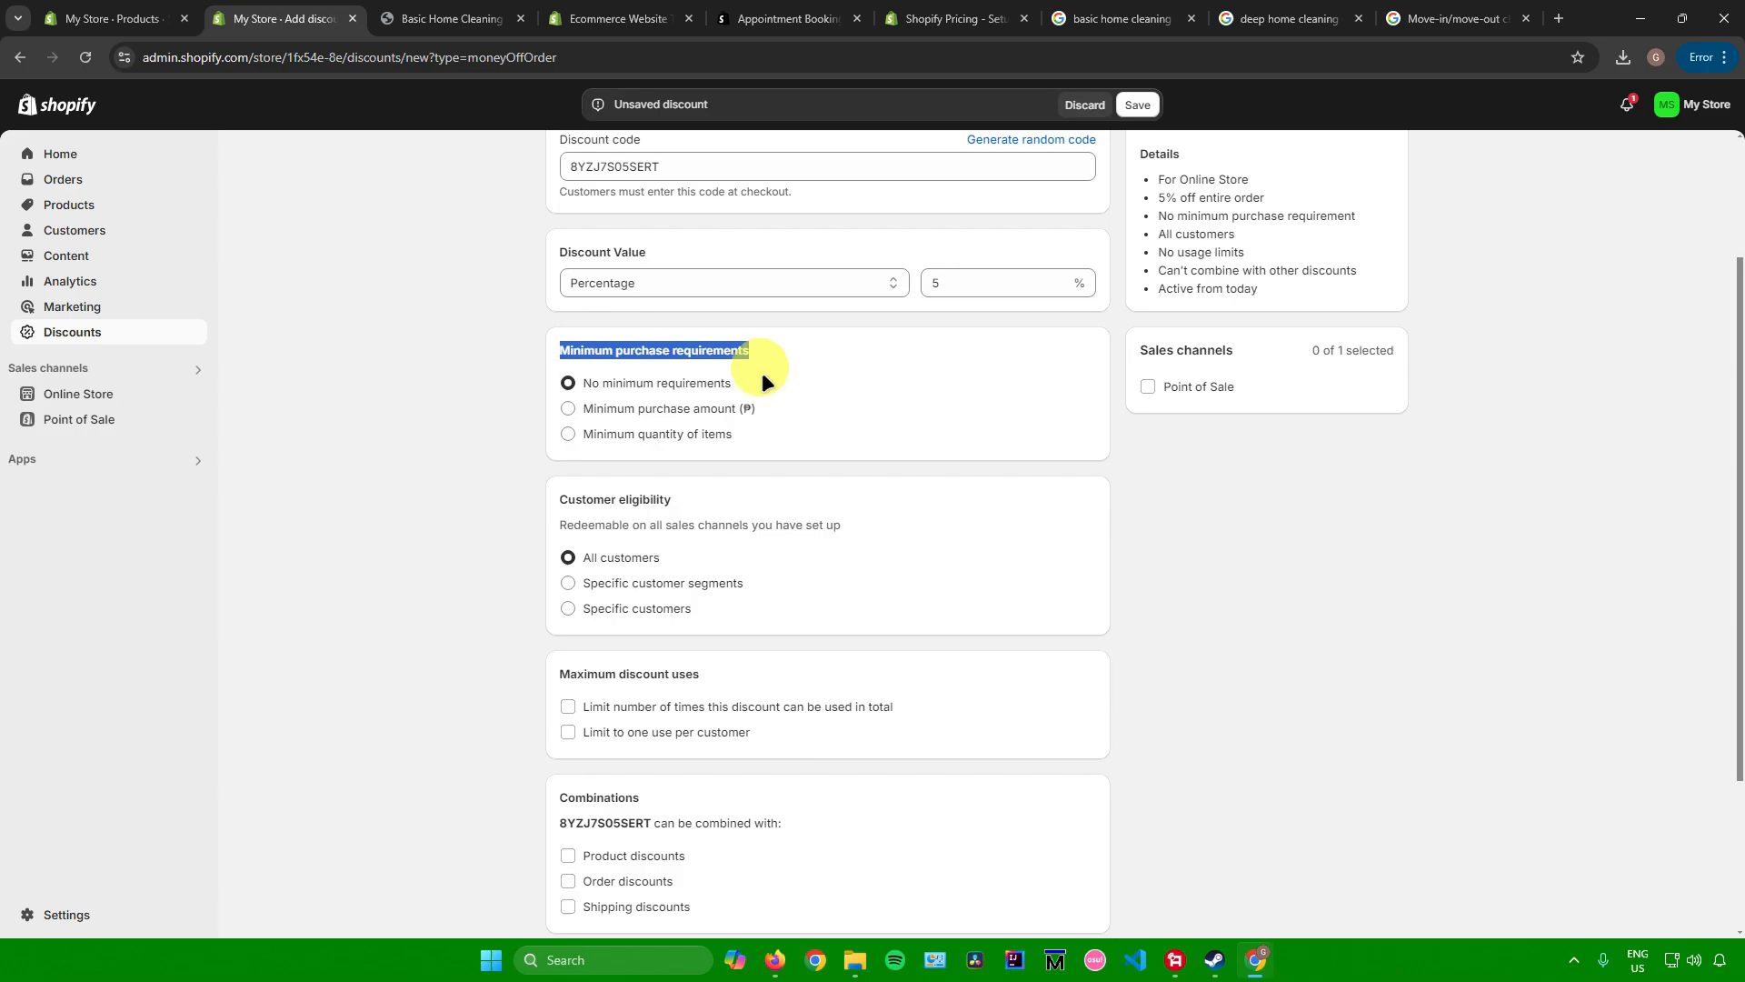
pyautogui.moveTo(549, 499); pyautogui.dragTo(749, 499)
pyautogui.scroll(-1, 694, 577)
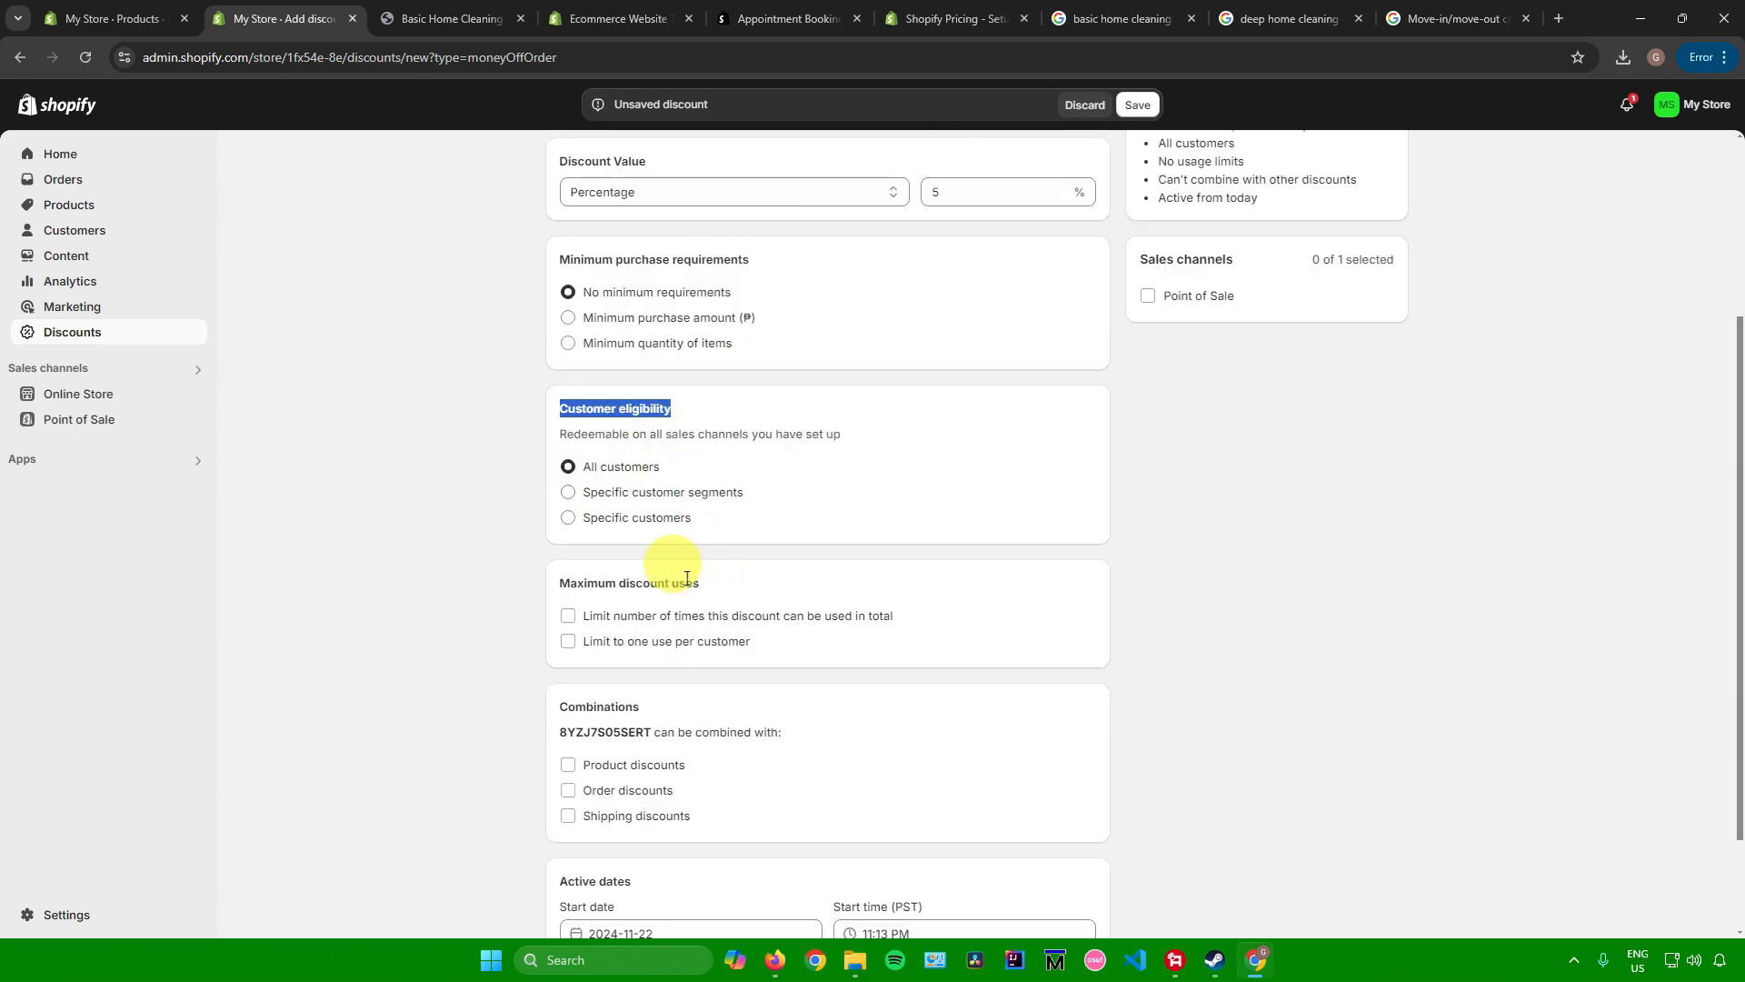
pyautogui.moveTo(561, 584); pyautogui.dragTo(772, 584)
pyautogui.scroll(-2, 705, 584)
pyautogui.moveTo(558, 569); pyautogui.dragTo(718, 578)
pyautogui.scroll(3, 691, 546)
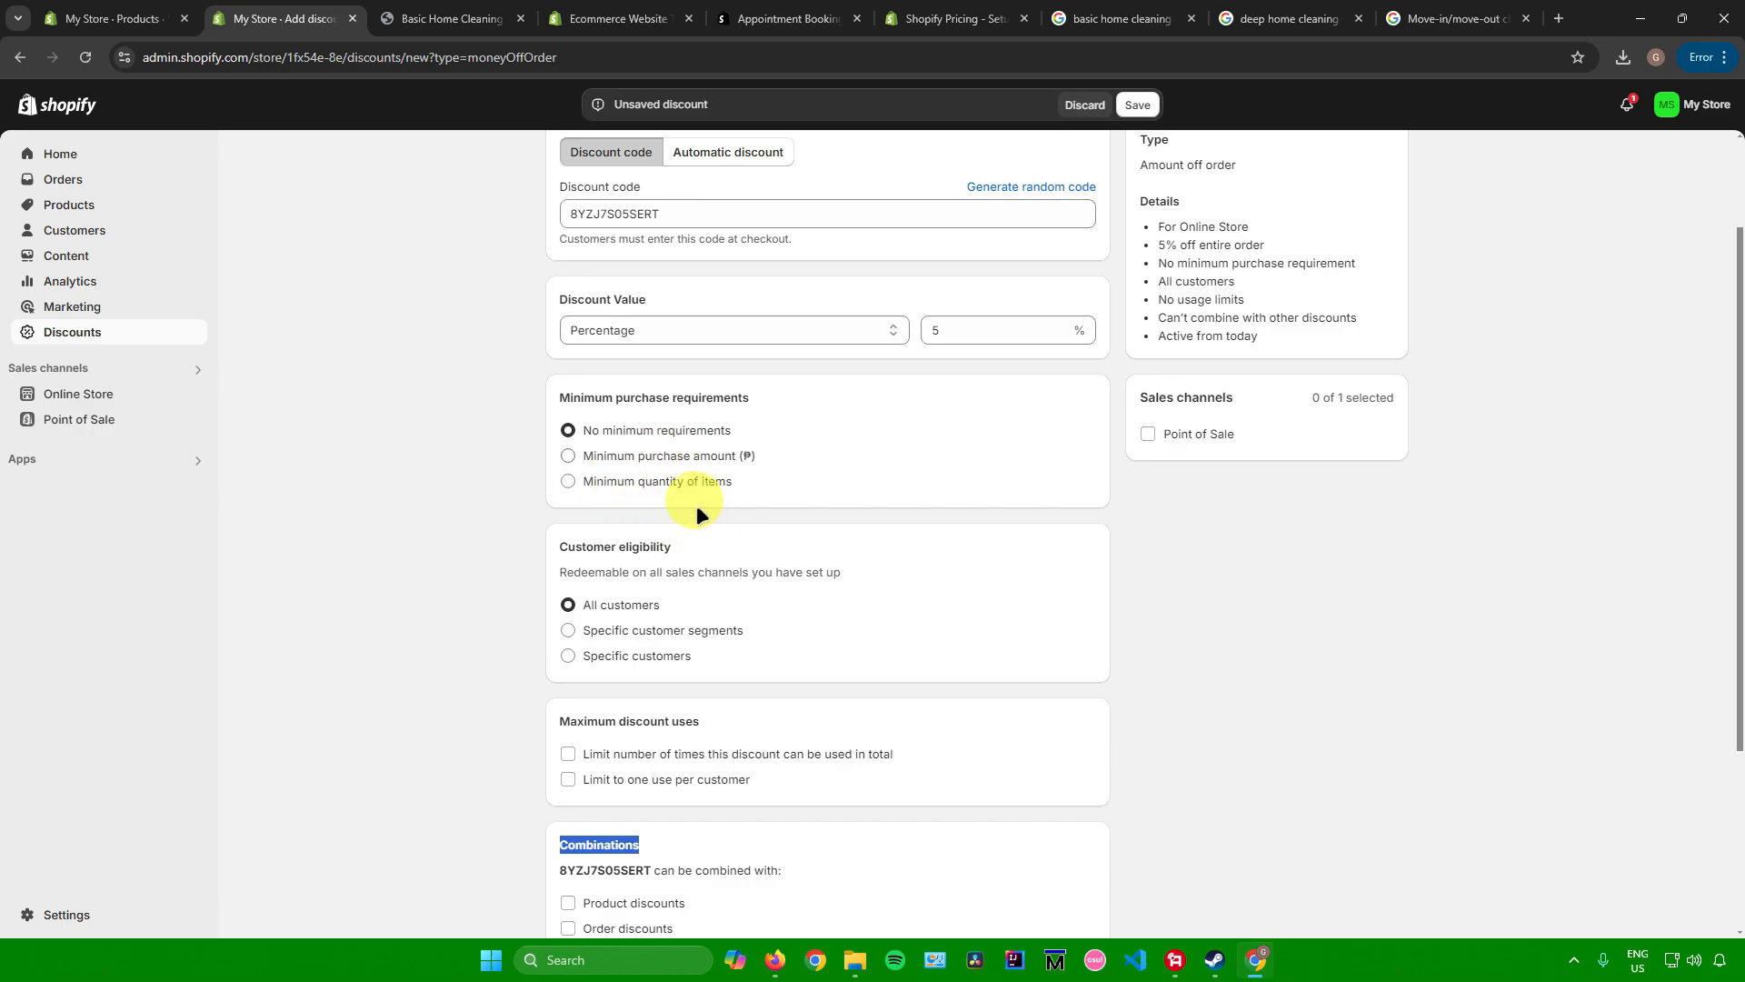
pyautogui.scroll(-3, 718, 545)
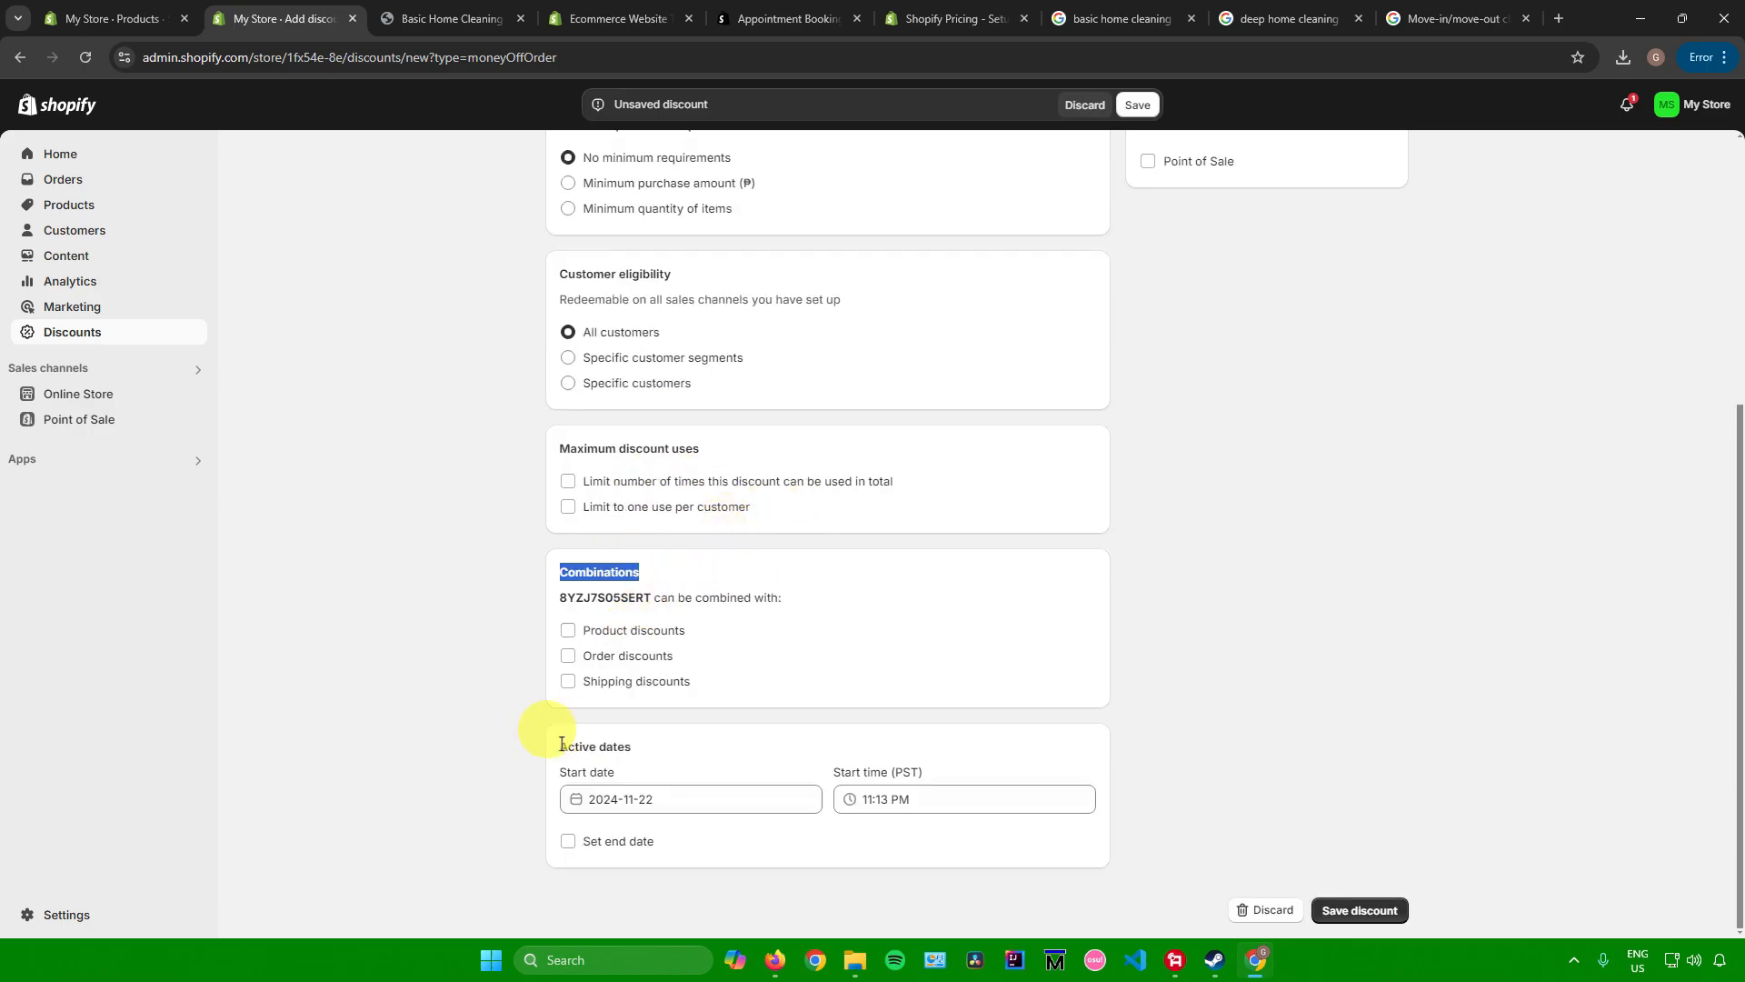
pyautogui.moveTo(557, 747); pyautogui.dragTo(670, 754)
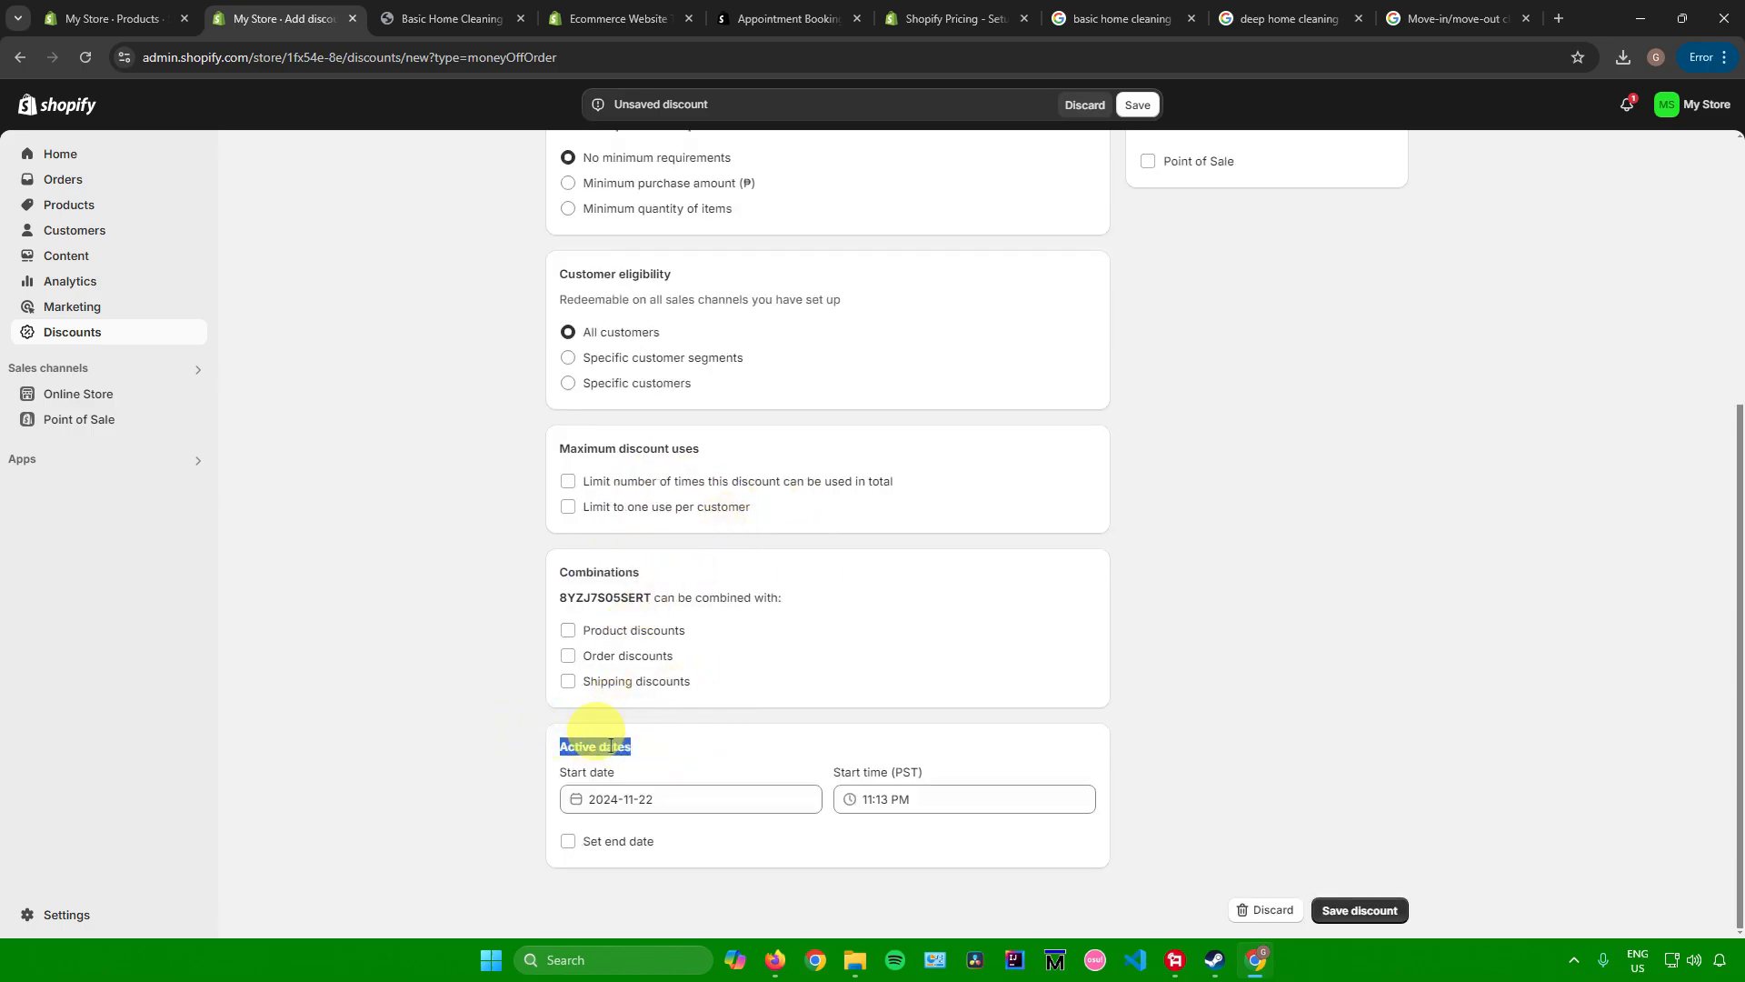
pyautogui.click(568, 841)
pyautogui.scroll(-1, 749, 784)
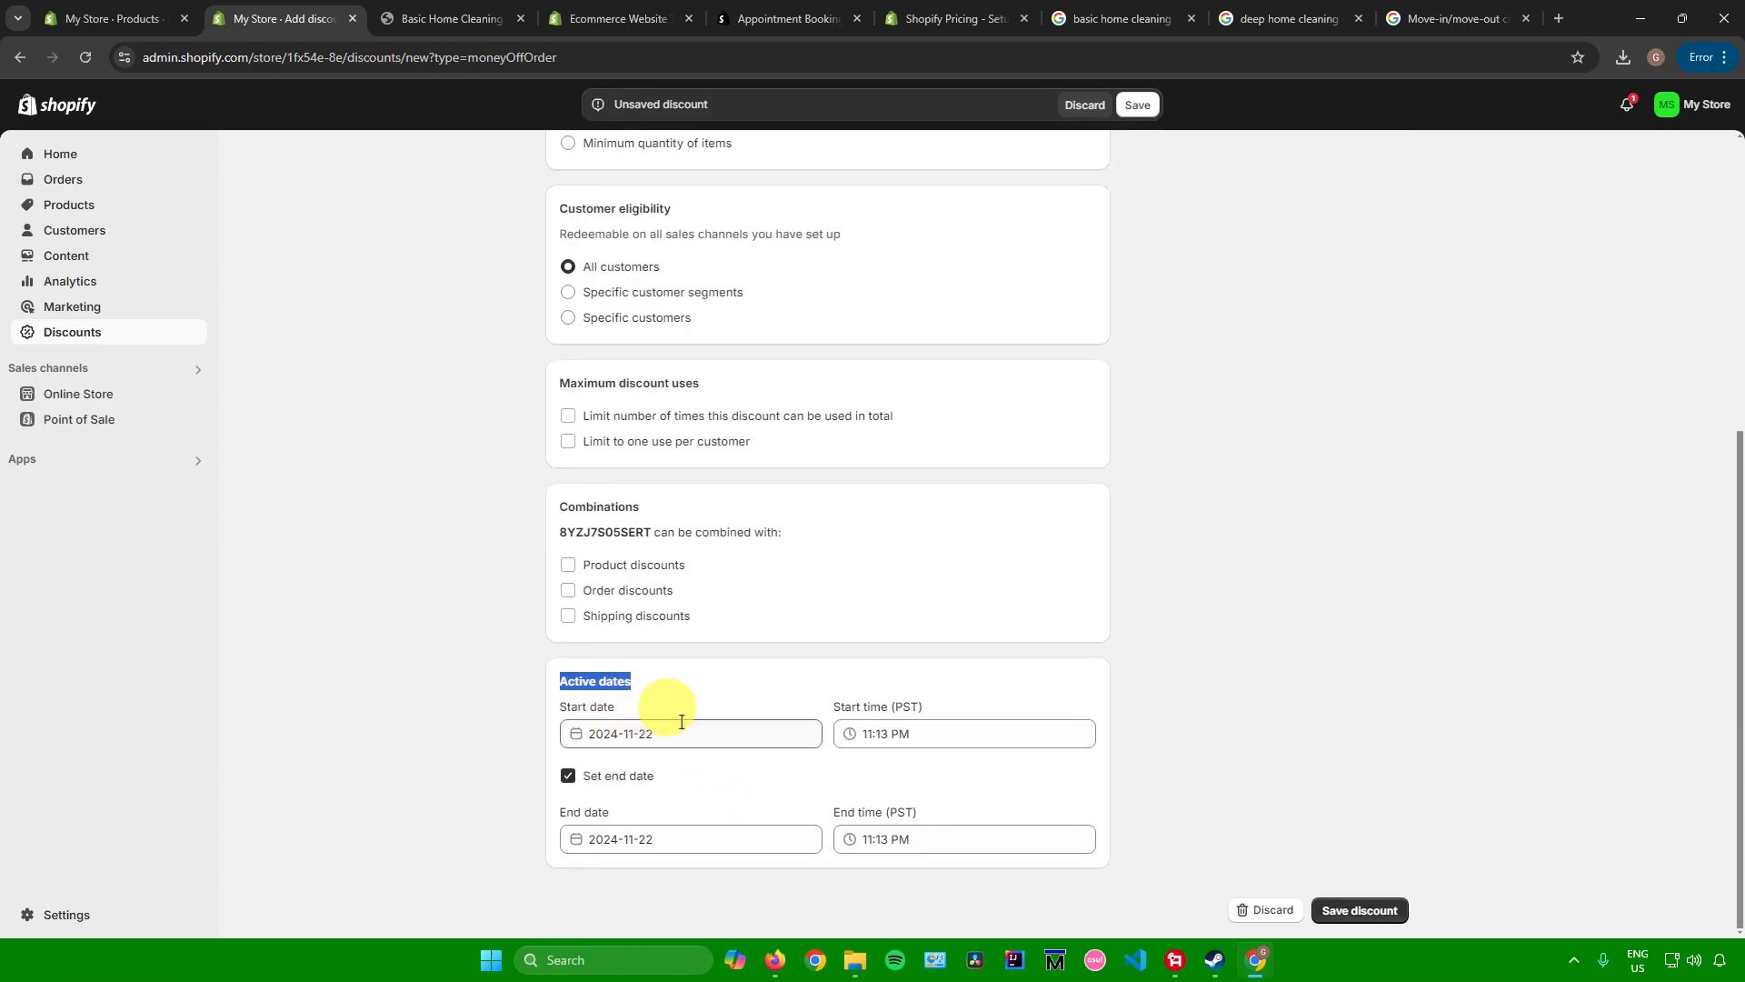
pyautogui.click(703, 736)
pyautogui.click(663, 845)
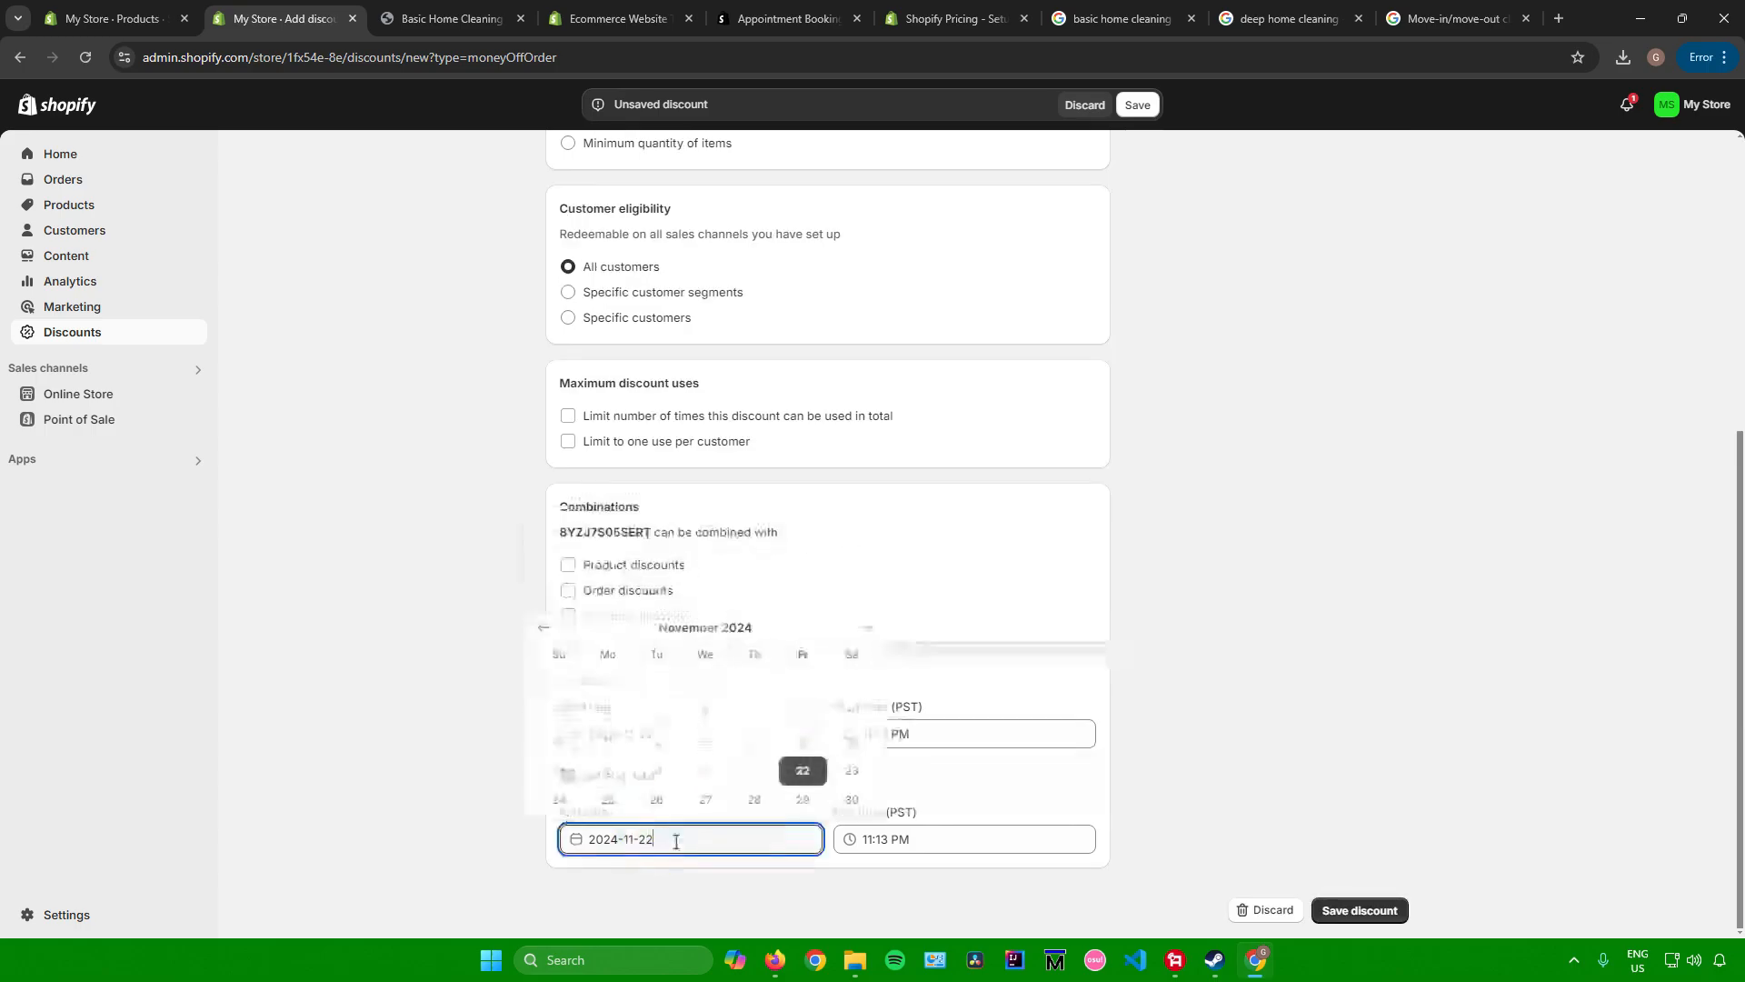
pyautogui.click(1281, 691)
pyautogui.click(1015, 723)
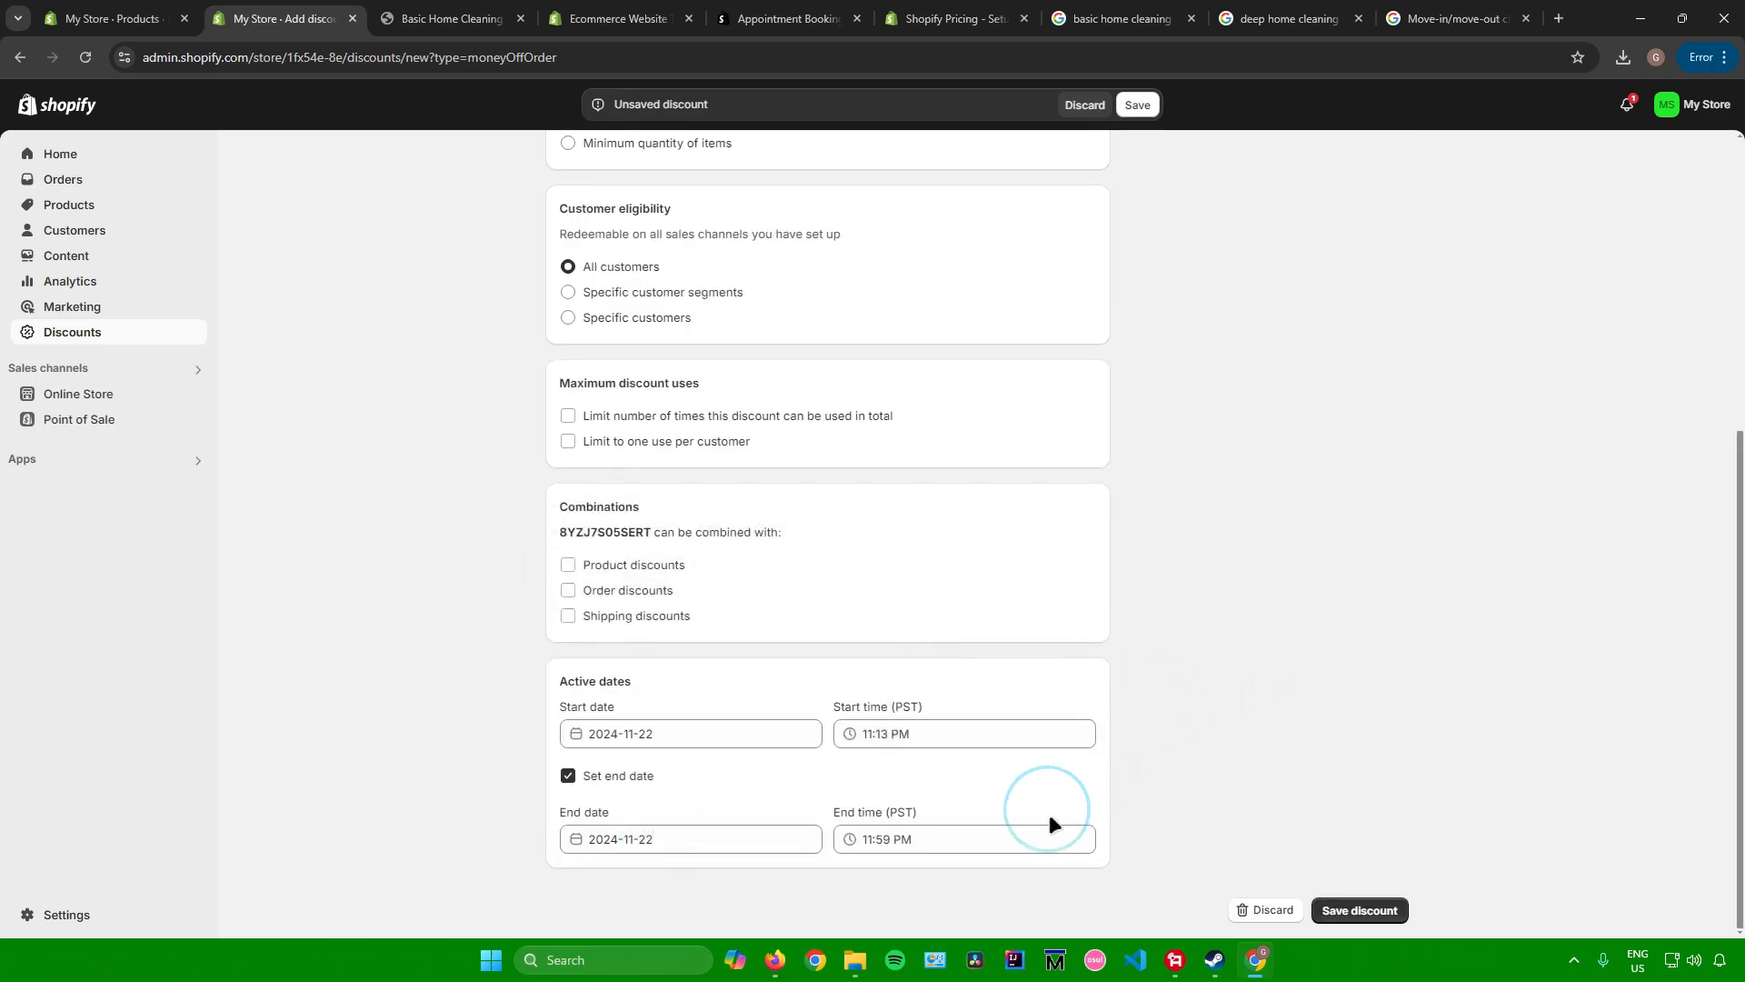
pyautogui.click(995, 839)
pyautogui.click(578, 777)
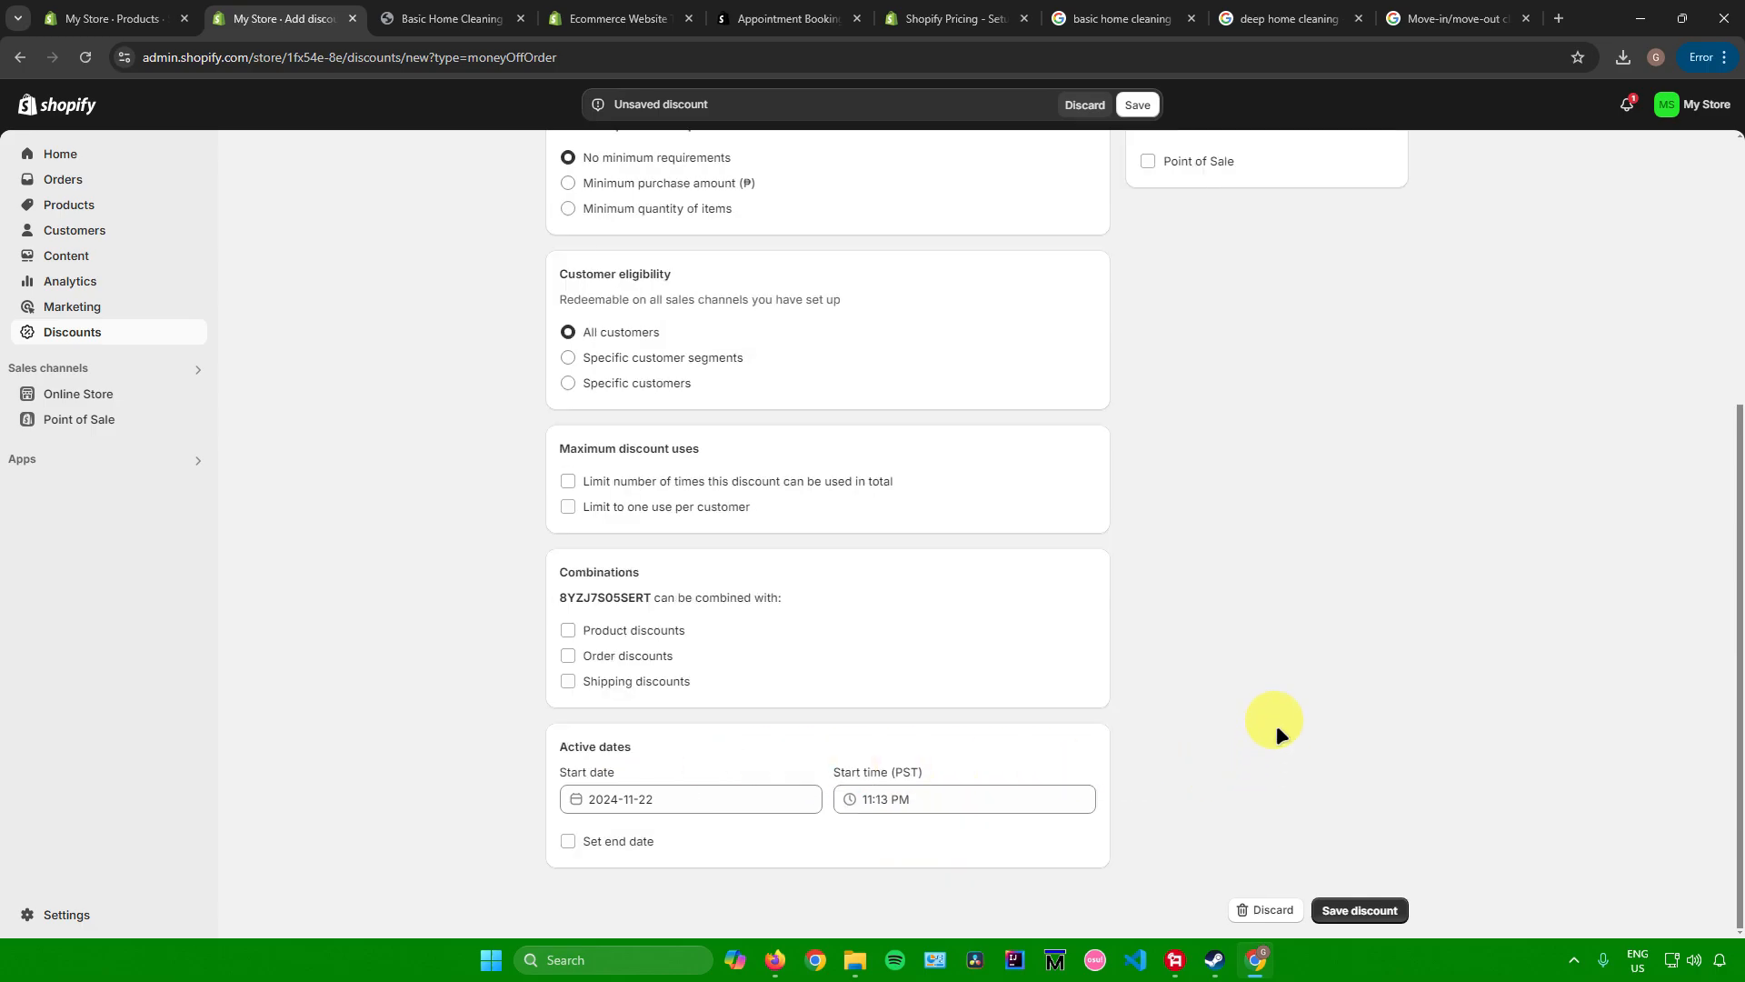
# Step: Save the new order discount and return to the store admin's home page
pyautogui.click(1354, 910)
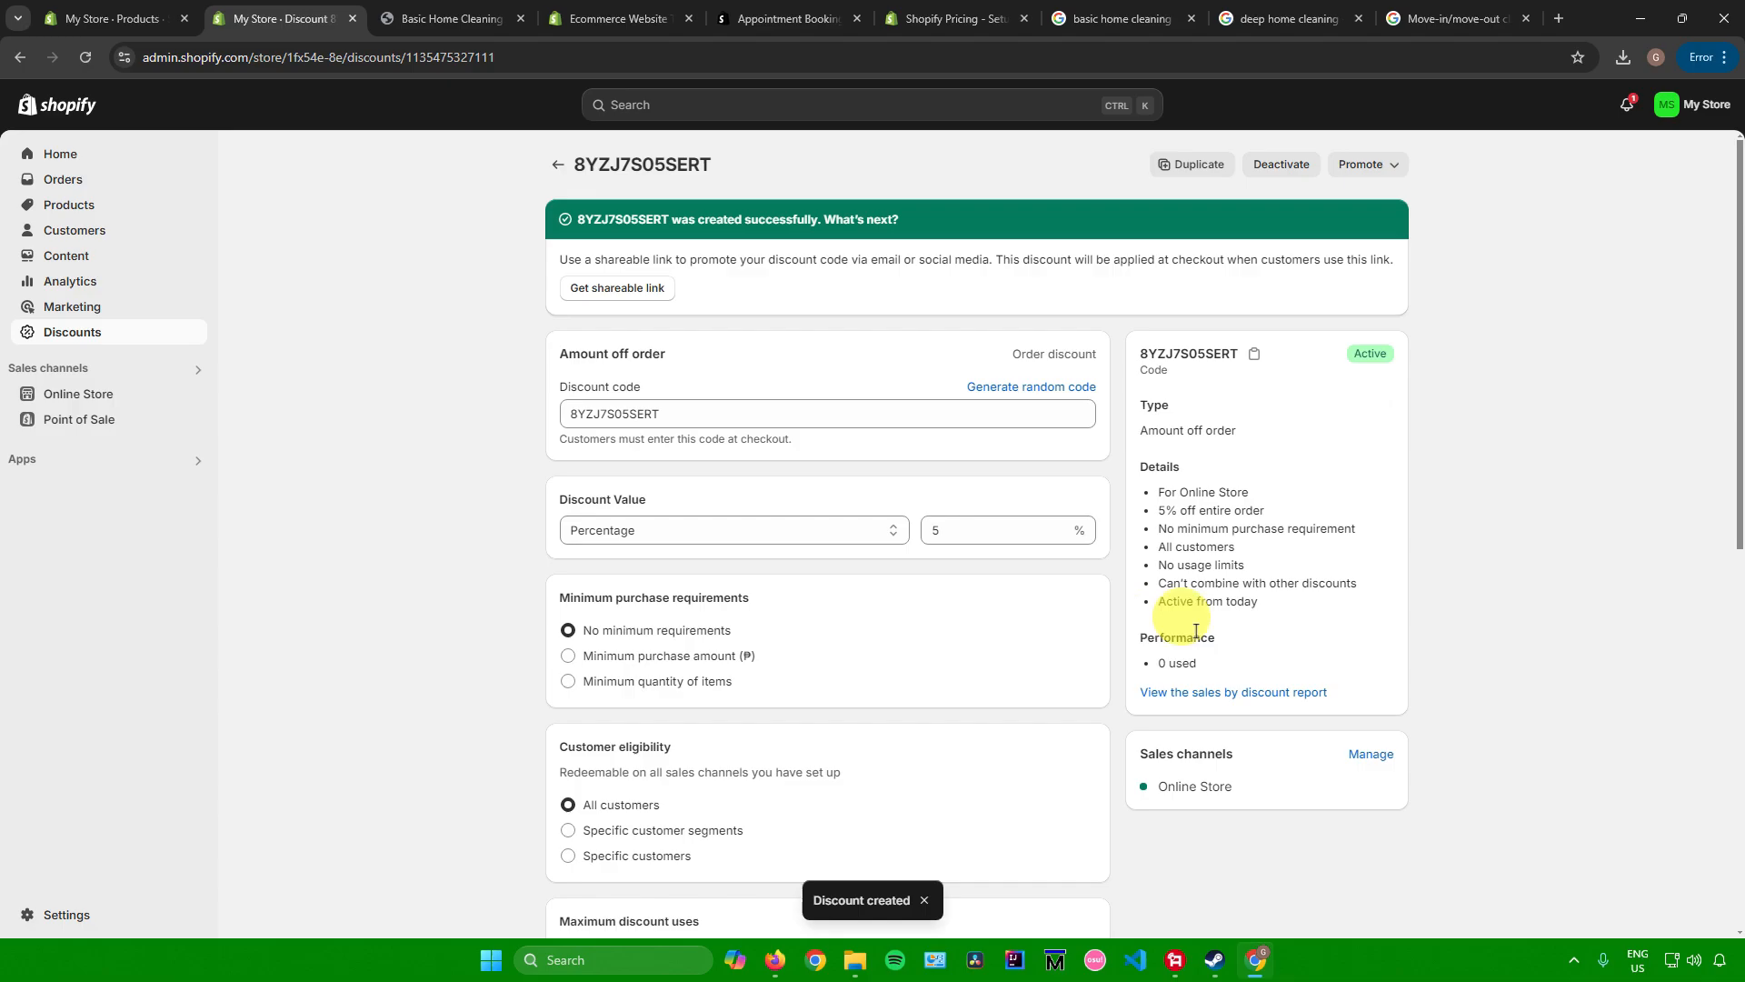
pyautogui.moveTo(561, 258); pyautogui.dragTo(756, 271)
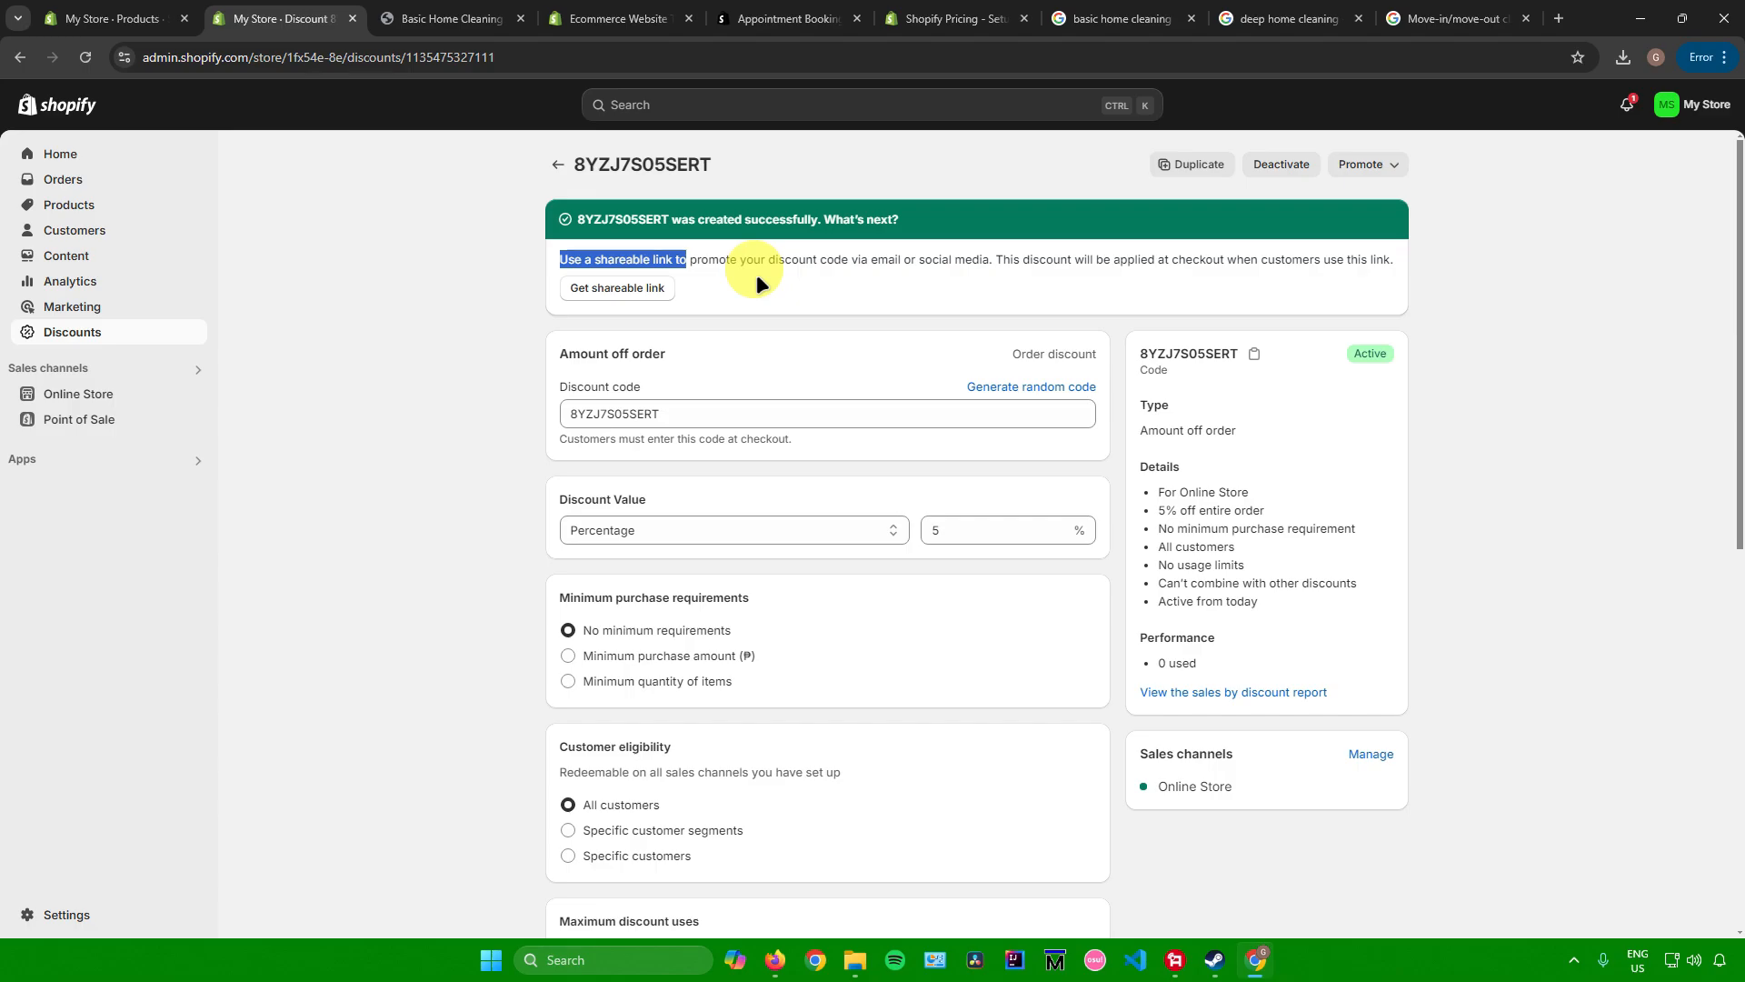
pyautogui.click(172, 154)
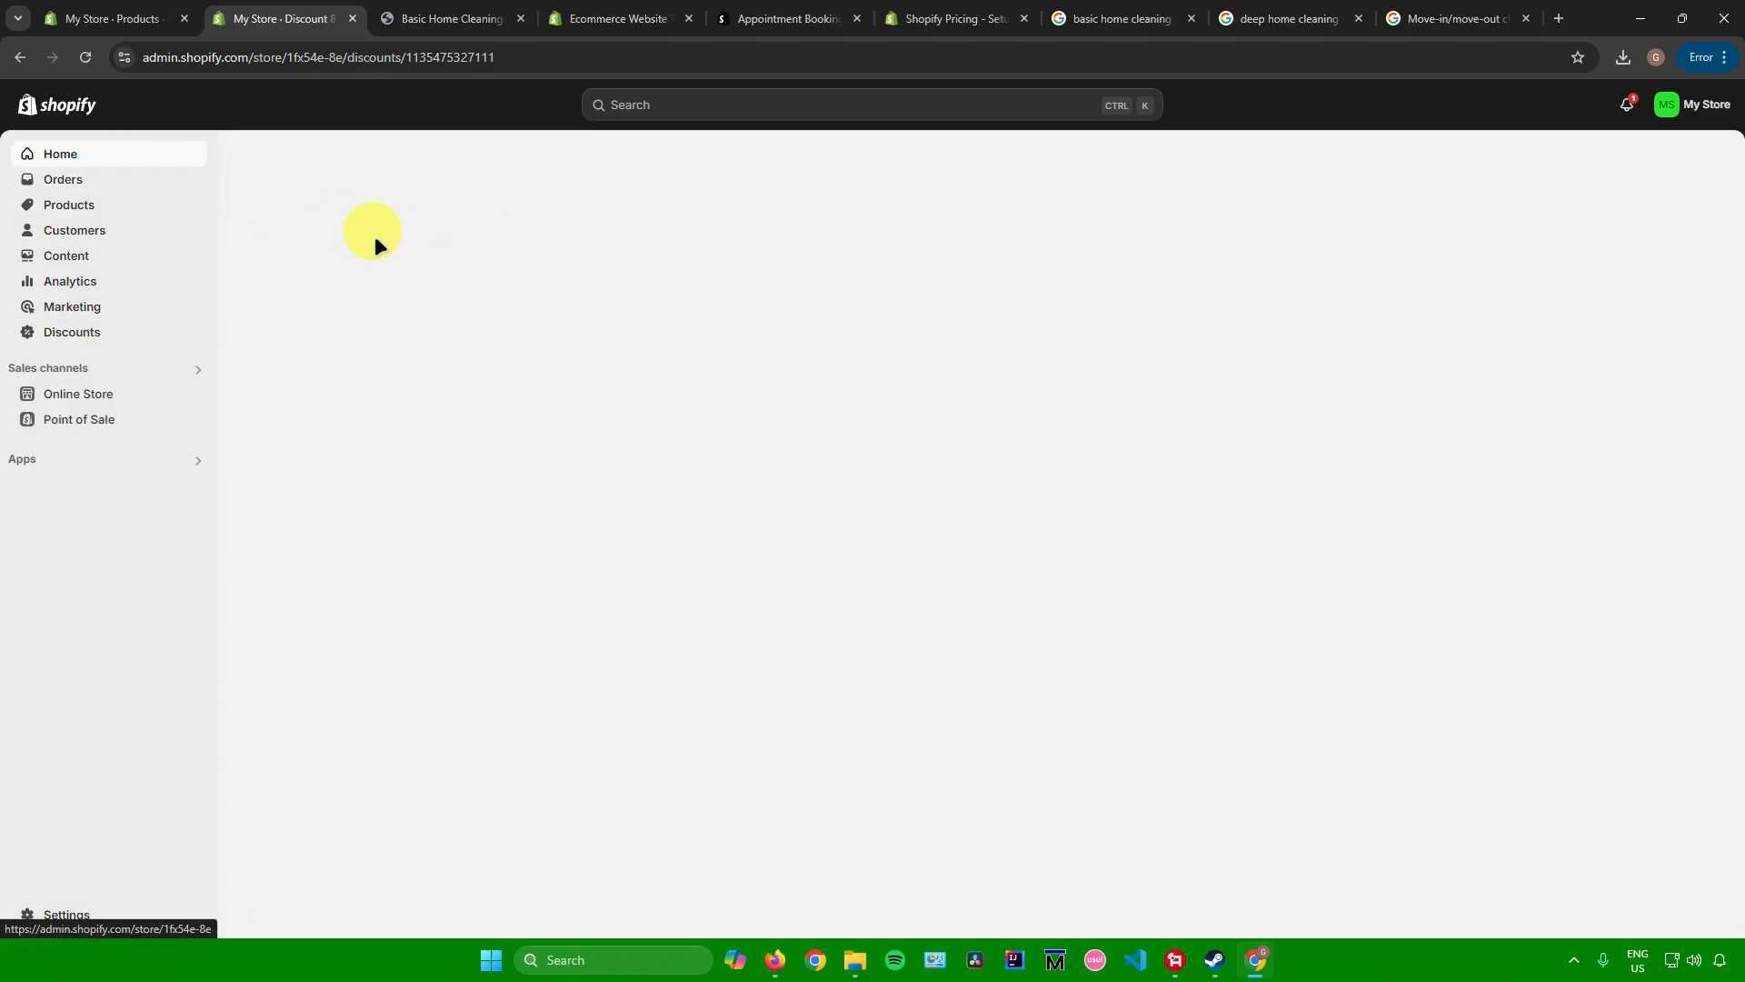